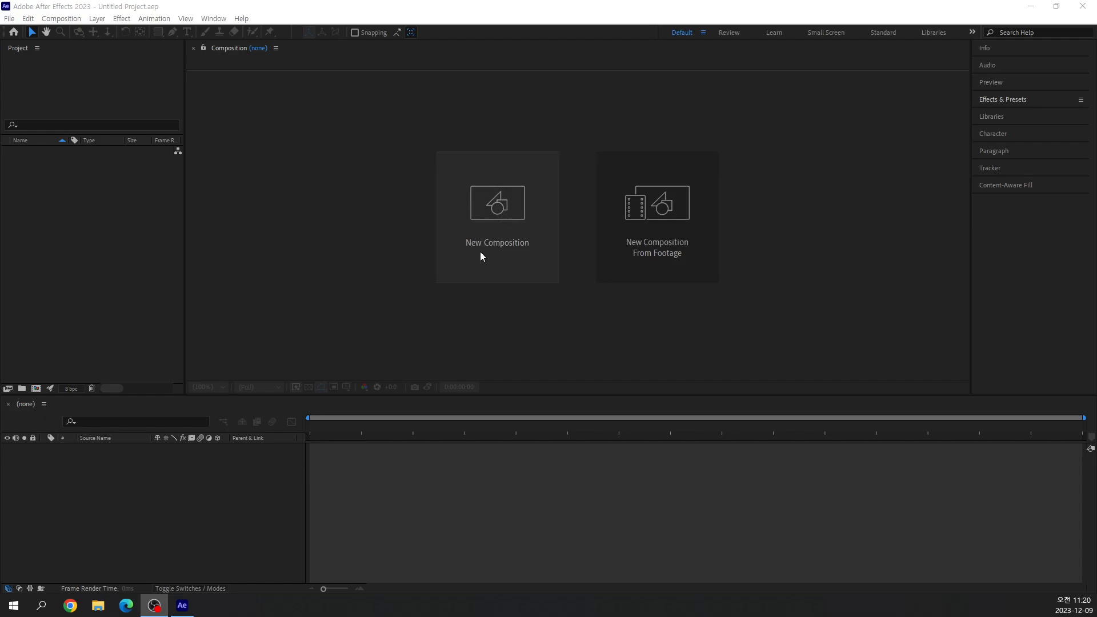
mouse_move(497, 260)
mouse_down()
mouse_move(455, 240)
mouse_move(476, 199)
mouse_move(553, 217)
mouse_move(515, 262)
mouse_up()
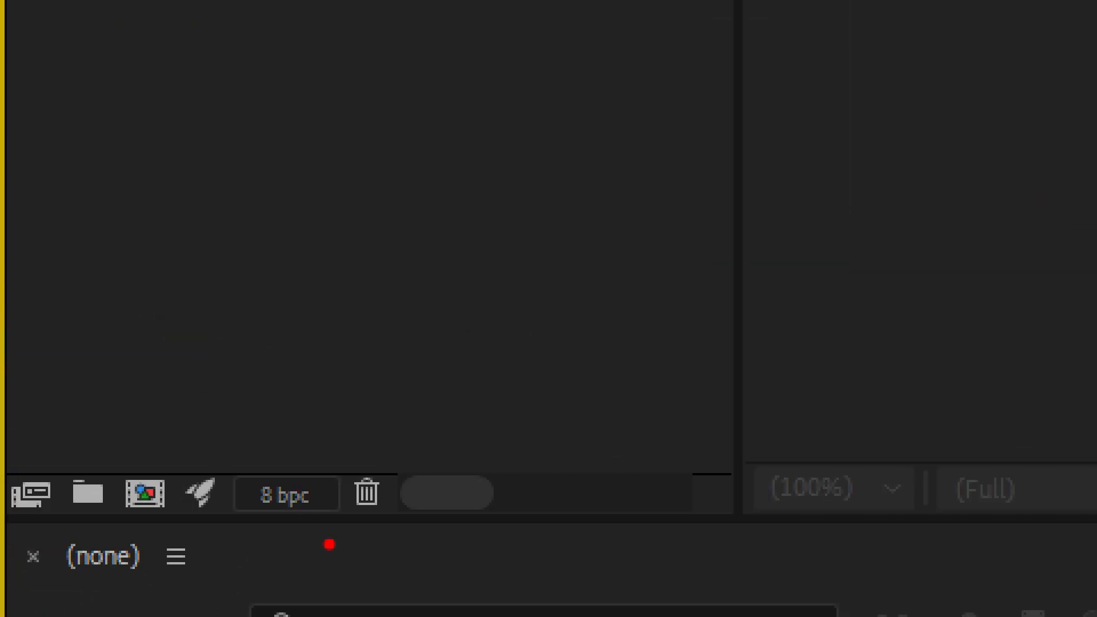
mouse_move(95, 407)
mouse_down()
mouse_move(84, 436)
mouse_move(57, 436)
mouse_move(88, 402)
mouse_up()
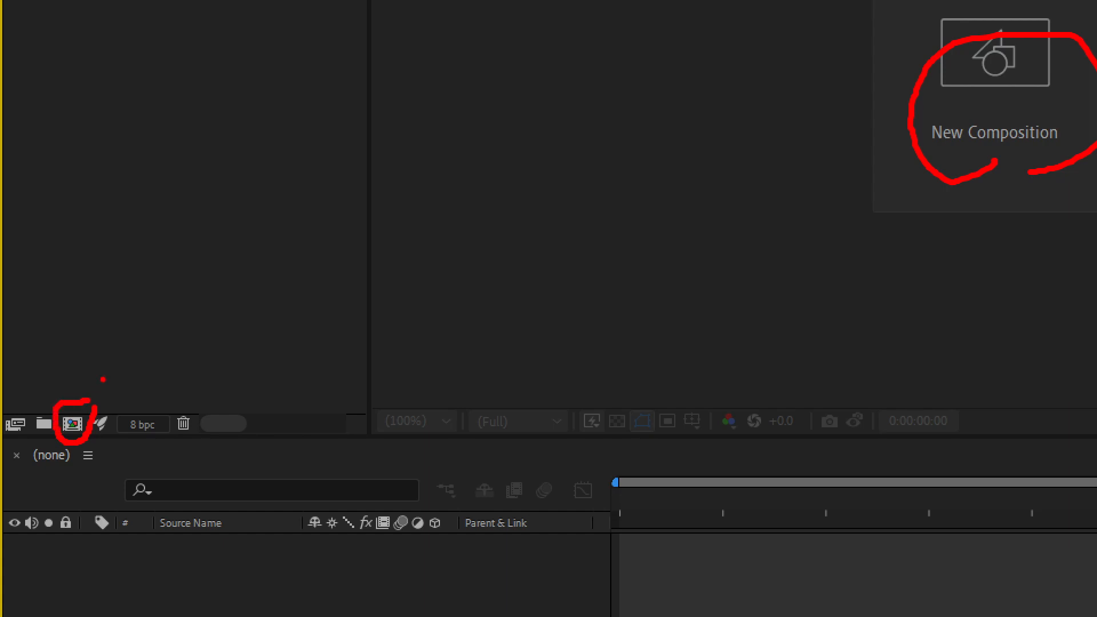
mouse_move(7, 21)
mouse_down()
mouse_move(73, 87)
mouse_move(99, 87)
mouse_up()
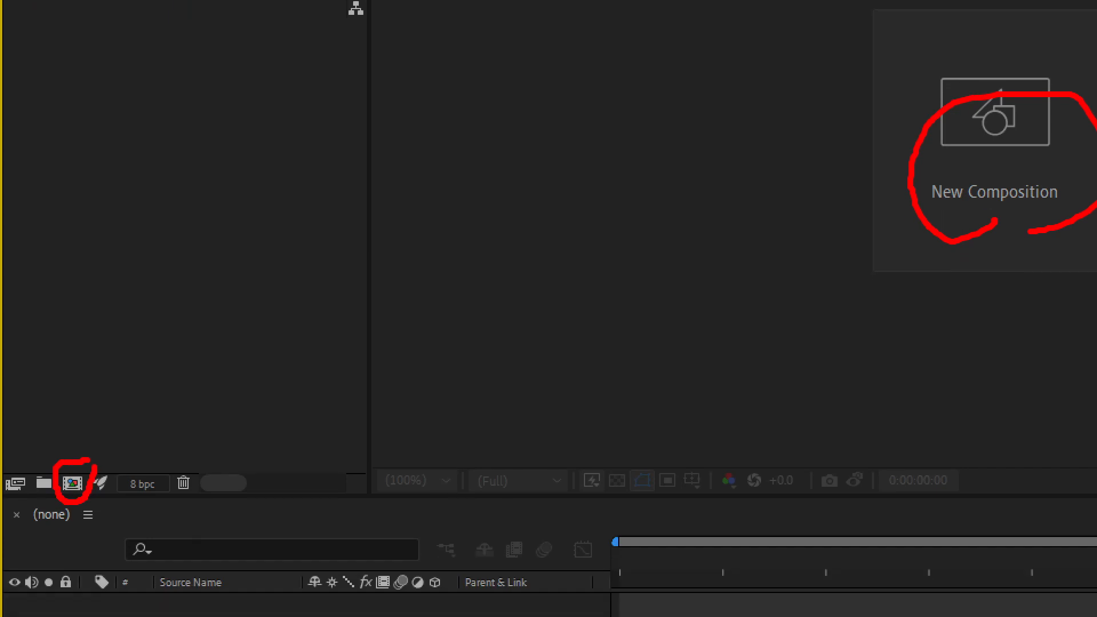
drag(115, 277, 80, 451)
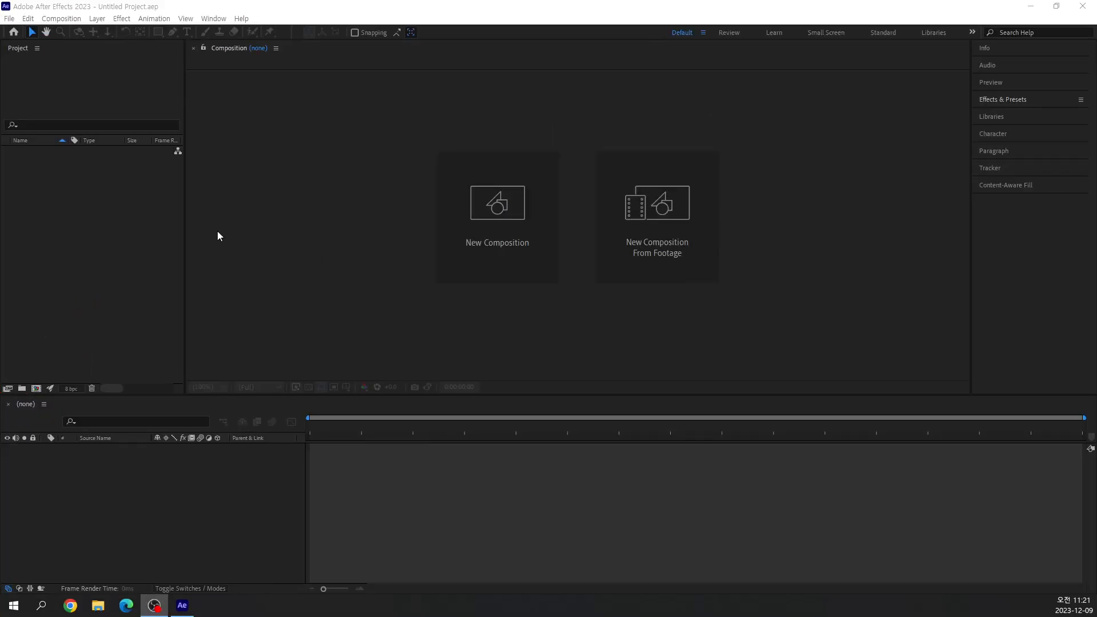
click(59, 20)
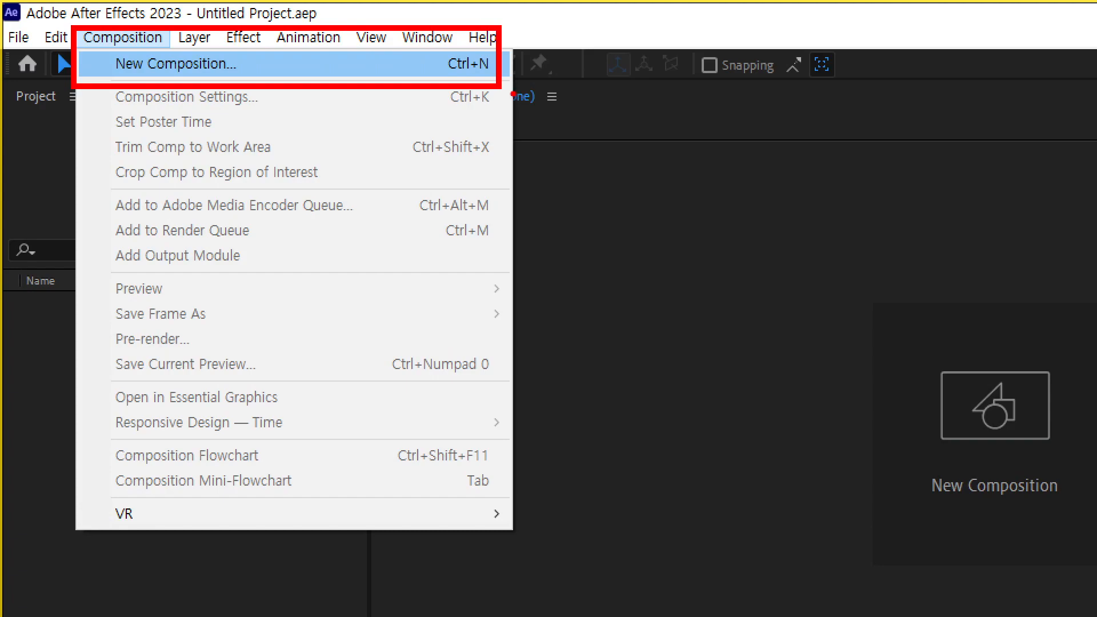
key(Escape)
key(ctrl+2)
mouse_move(532, 285)
mouse_down()
mouse_move(407, 239)
mouse_move(503, 155)
mouse_move(568, 223)
mouse_move(531, 272)
mouse_up()
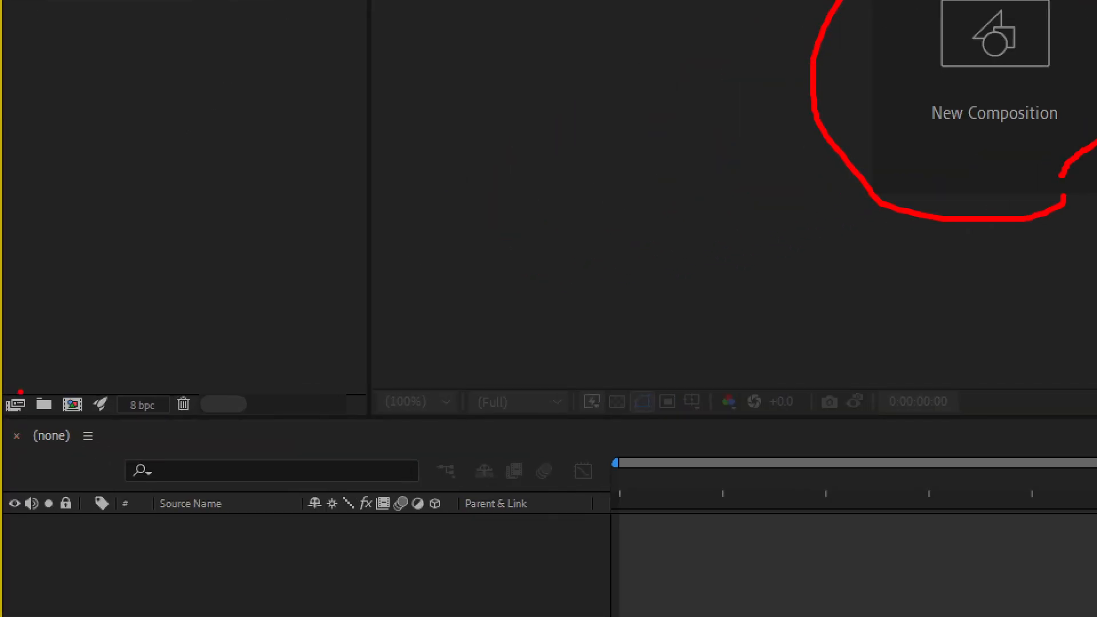
mouse_move(75, 419)
mouse_down()
mouse_move(57, 386)
mouse_move(84, 385)
mouse_move(83, 421)
mouse_up()
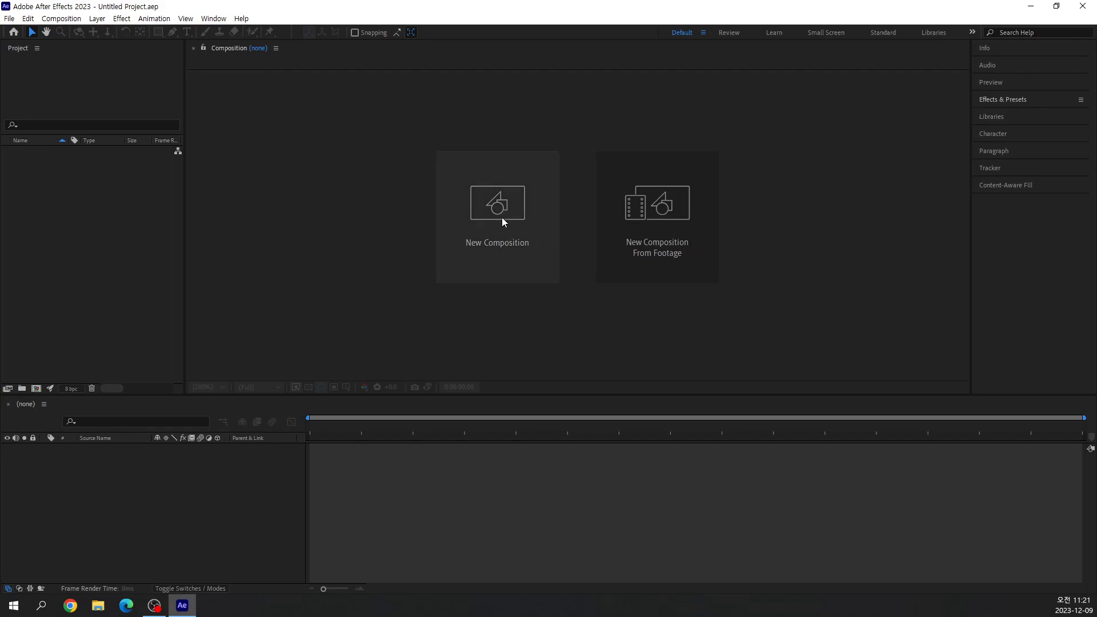
Start a new composition so that its settings open.
click(502, 219)
drag(499, 156, 323, 102)
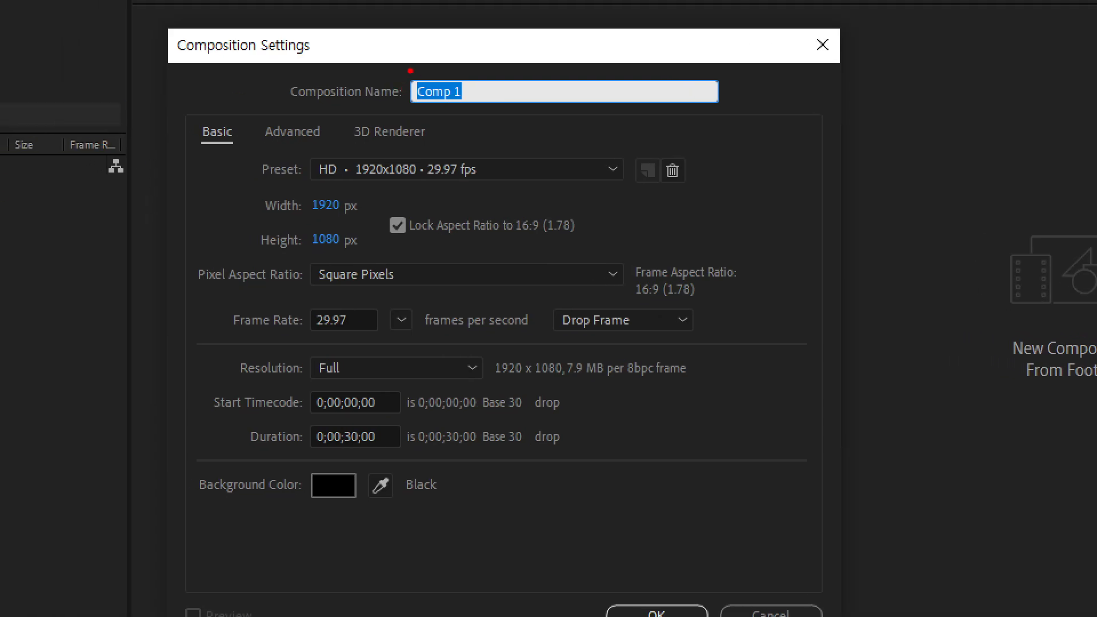
drag(469, 66, 350, 459)
drag(477, 90, 571, 26)
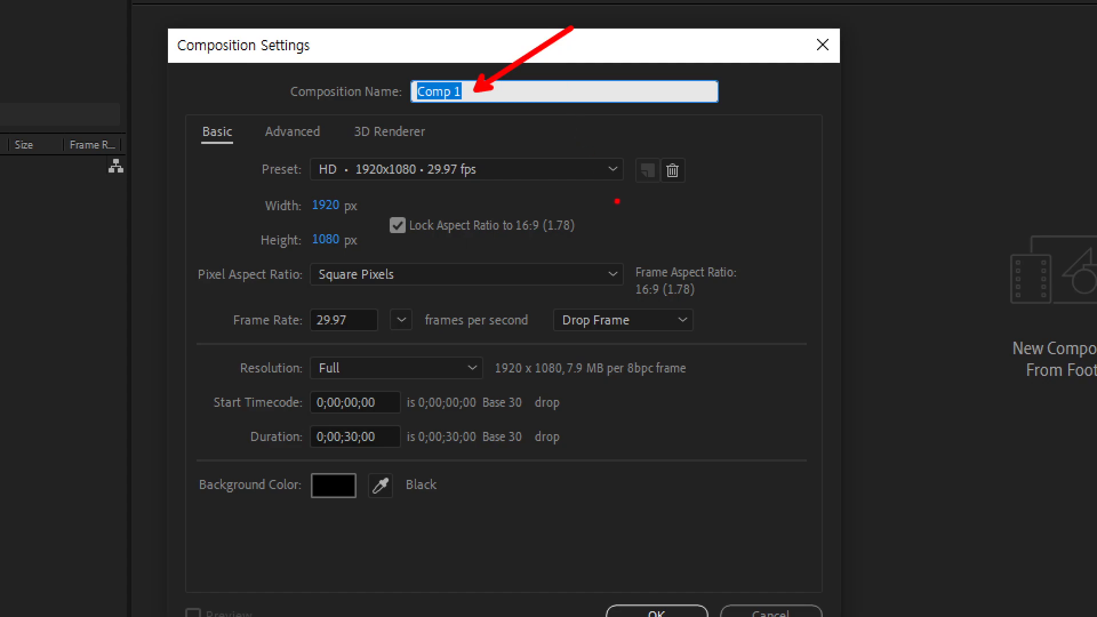
key(t)
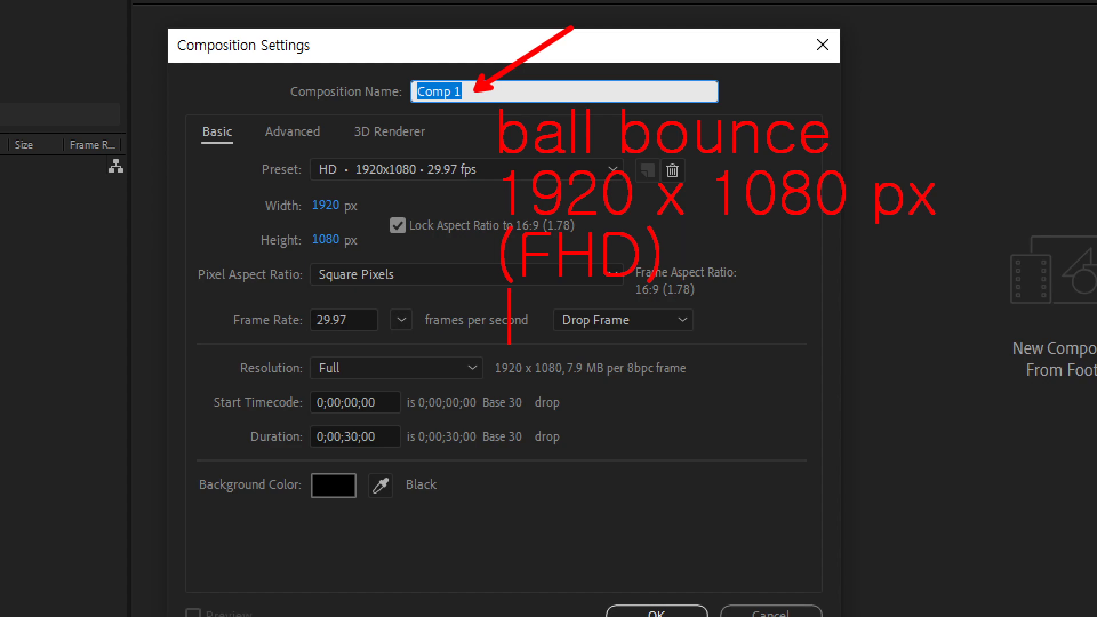
text(1280 x7)
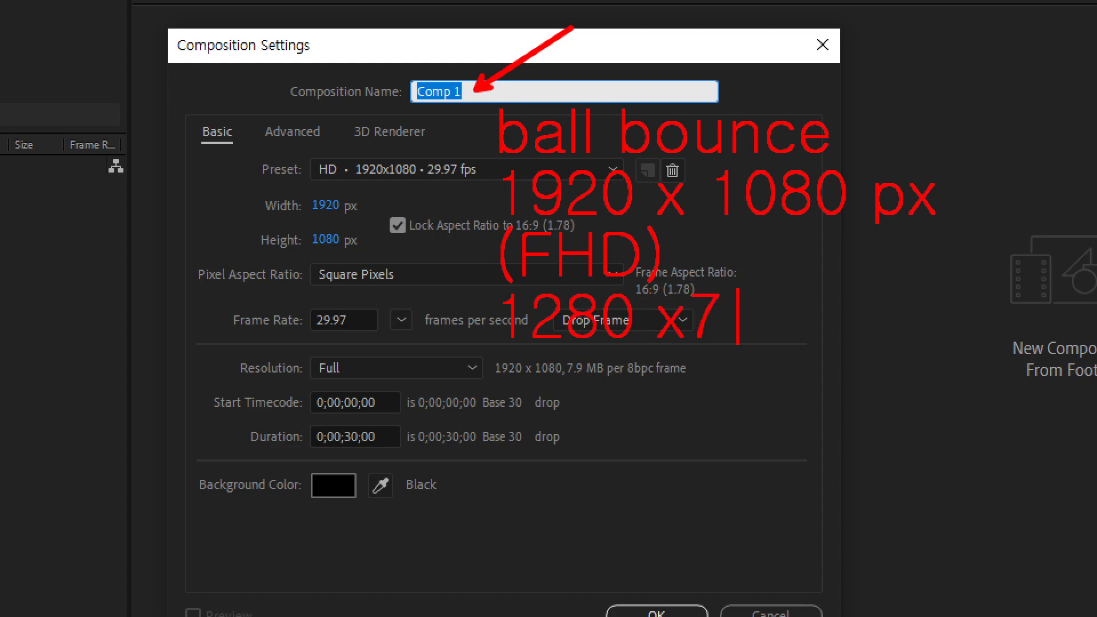
key(BackSpace)
text(720 p)
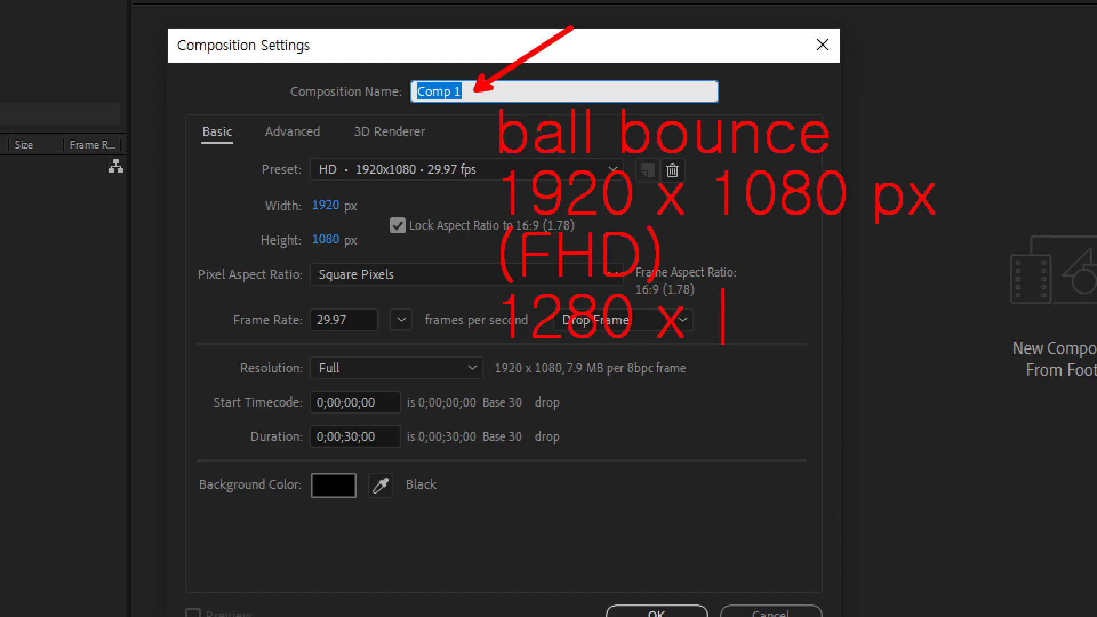
text(x)
key(Return)
text((HD))
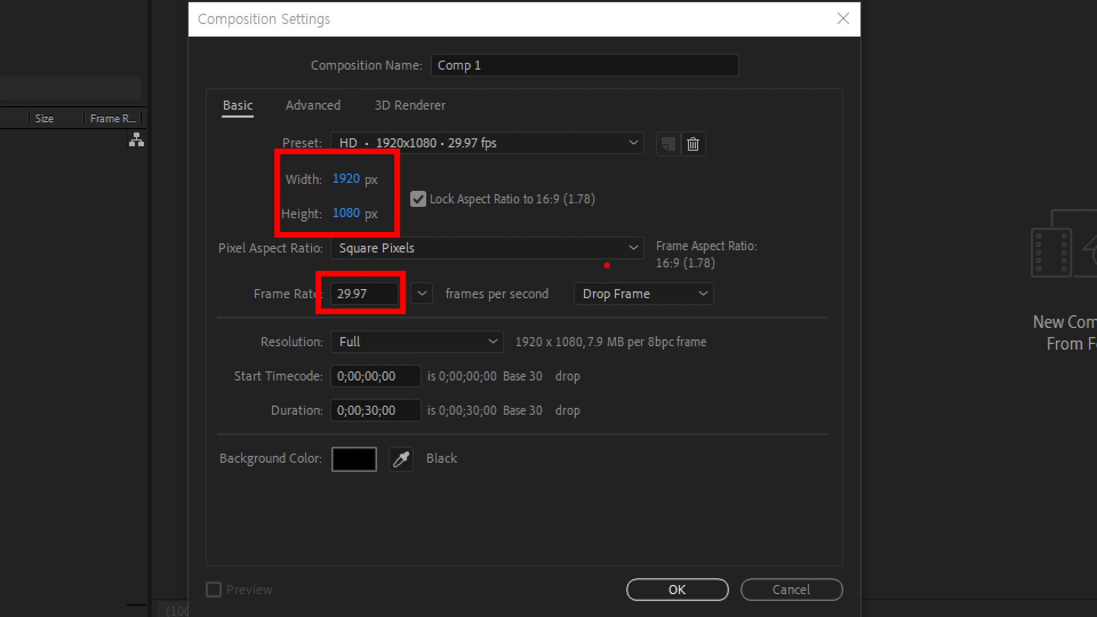
mouse_move(518, 165)
mouse_down()
mouse_move(549, 164)
mouse_move(518, 193)
mouse_move(526, 237)
mouse_up()
mouse_move(627, 180)
mouse_down()
mouse_move(609, 195)
mouse_move(637, 184)
mouse_move(627, 180)
mouse_up()
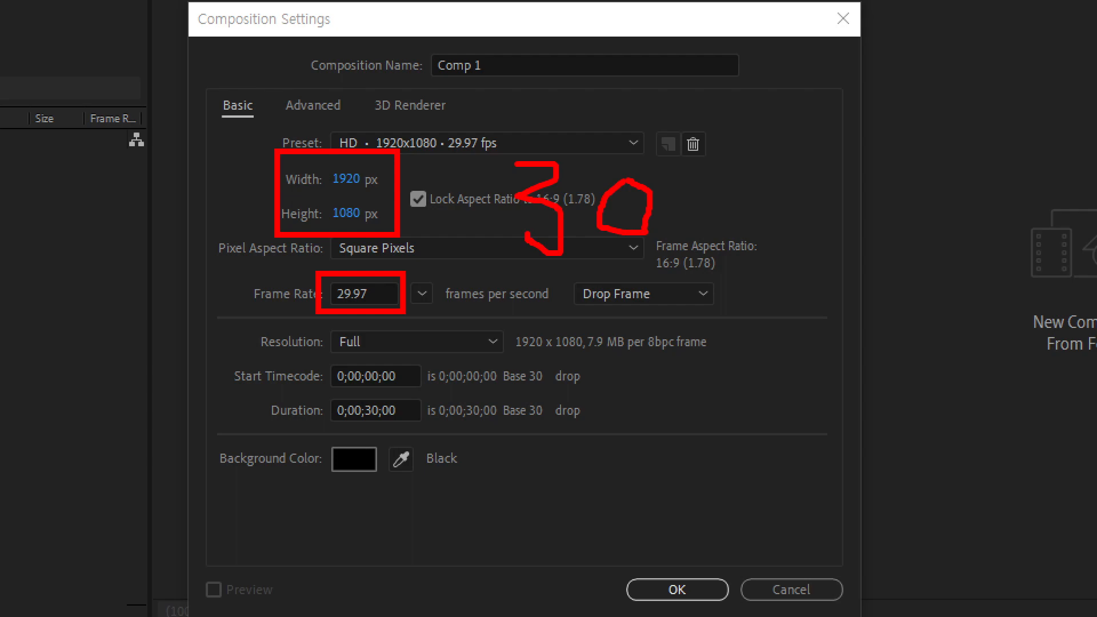
drag(427, 282, 472, 186)
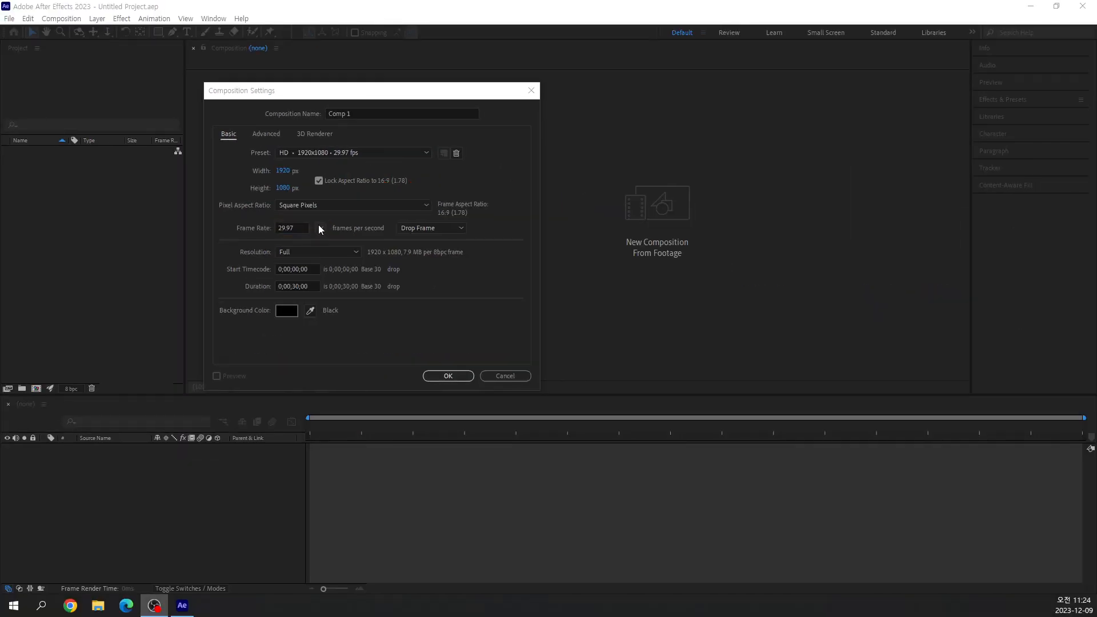
Set the new composition's frame rate to 30 frames per second.
click(421, 294)
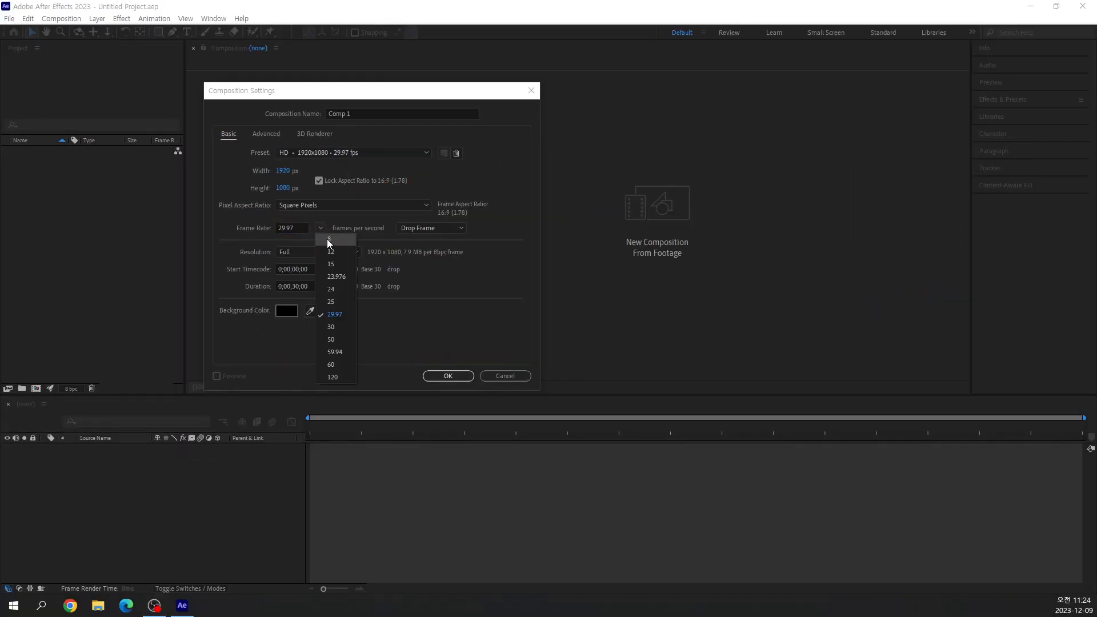
click(339, 326)
mouse_move(283, 216)
mouse_down()
mouse_move(368, 269)
mouse_move(407, 272)
mouse_up()
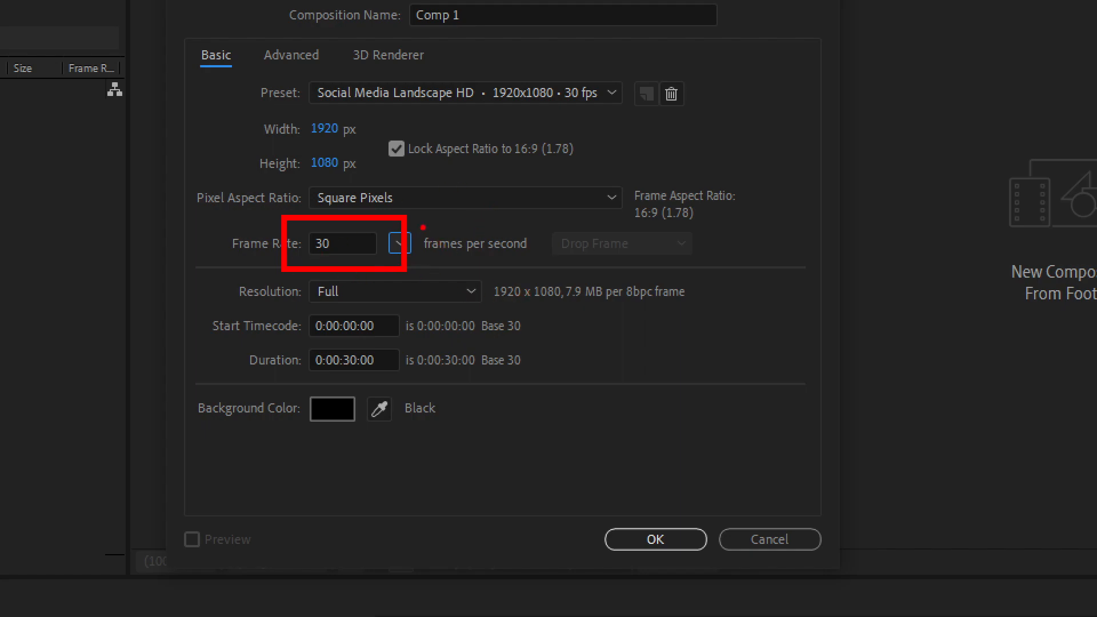
mouse_move(420, 221)
mouse_down()
mouse_move(524, 268)
mouse_move(547, 265)
mouse_up()
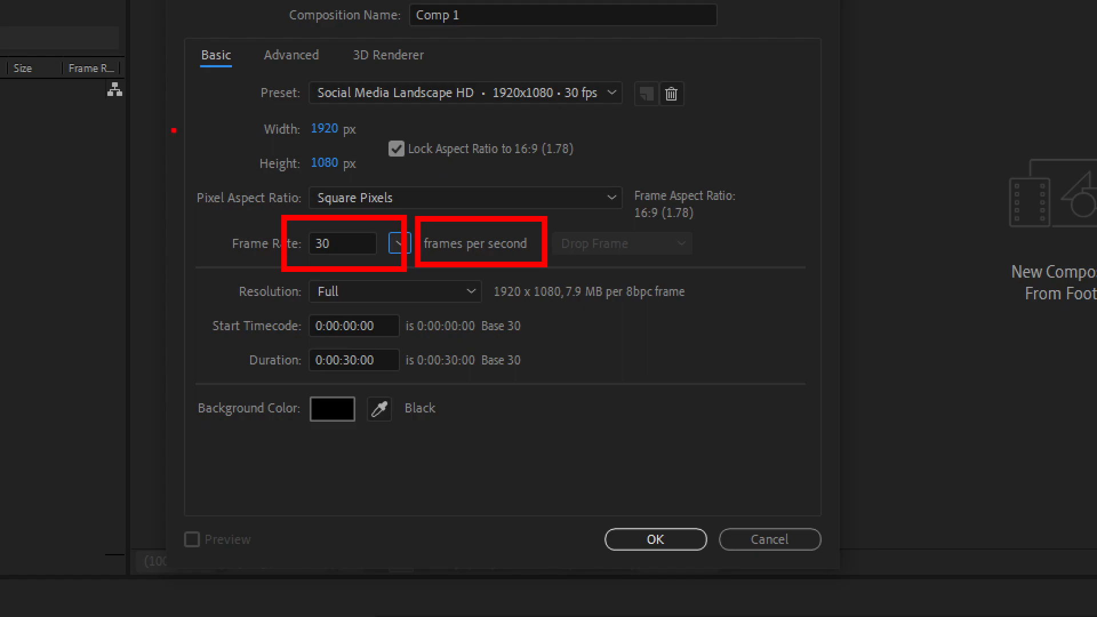
mouse_move(79, 120)
mouse_down()
mouse_move(134, 163)
mouse_move(84, 177)
mouse_move(217, 174)
mouse_up()
mouse_move(237, 87)
mouse_down()
mouse_move(188, 168)
mouse_move(304, 158)
mouse_move(224, 188)
mouse_move(211, 230)
mouse_up()
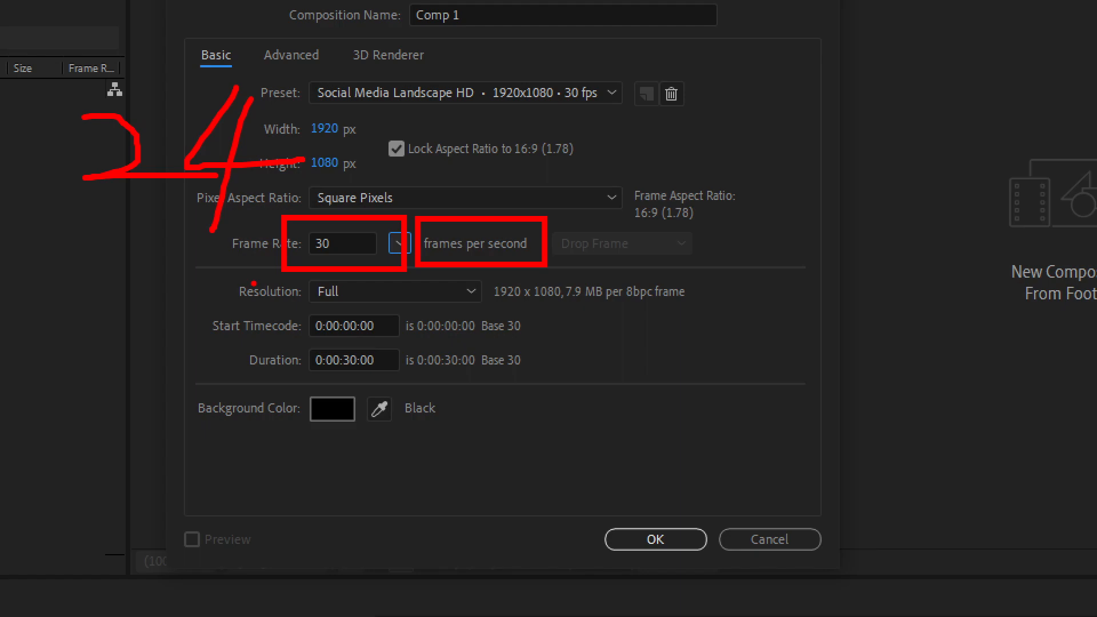
drag(605, 146, 604, 221)
drag(639, 155, 636, 213)
drag(694, 176, 669, 255)
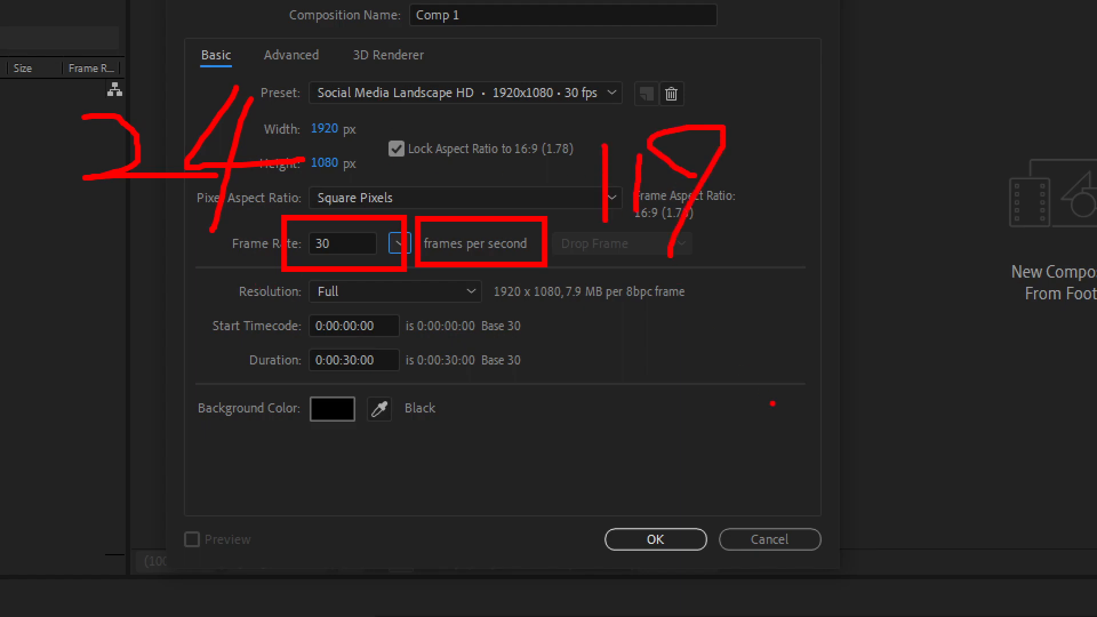
drag(626, 313, 614, 386)
mouse_move(680, 319)
mouse_down()
mouse_move(655, 370)
mouse_move(755, 371)
mouse_up()
mouse_move(781, 320)
mouse_down()
mouse_move(738, 364)
mouse_move(810, 334)
mouse_move(754, 336)
mouse_up()
mouse_move(728, 248)
mouse_down()
mouse_move(571, 168)
mouse_move(664, 90)
mouse_move(745, 154)
mouse_move(737, 207)
mouse_up()
mouse_move(614, 288)
mouse_down()
mouse_move(572, 335)
mouse_move(664, 414)
mouse_move(822, 396)
mouse_move(865, 334)
mouse_move(829, 289)
mouse_move(728, 253)
mouse_up()
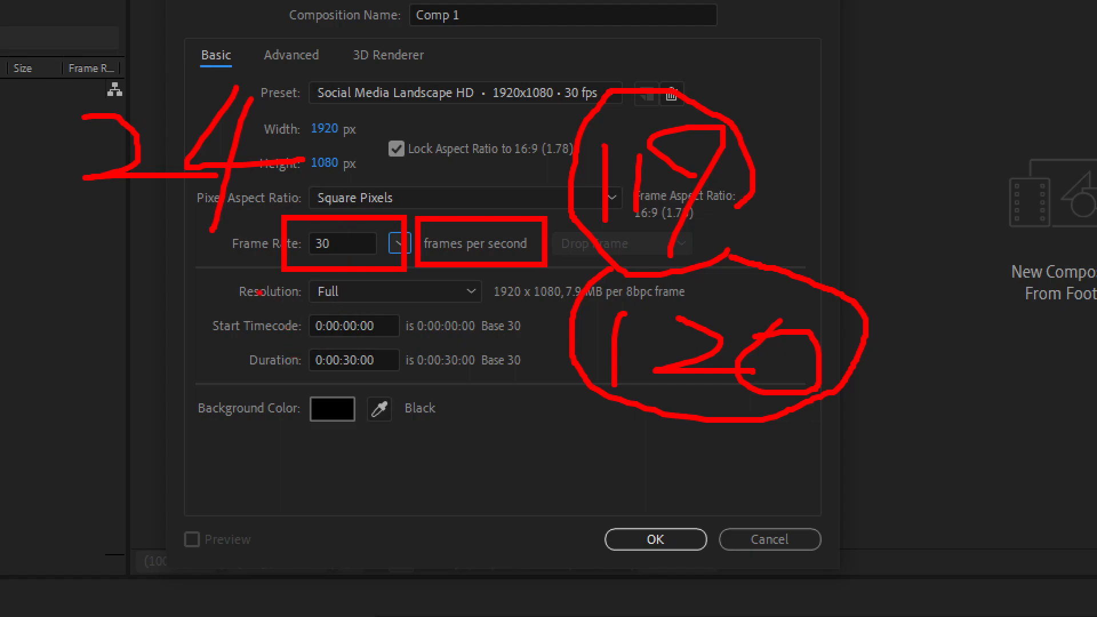
mouse_move(293, 271)
mouse_down()
mouse_move(350, 309)
mouse_move(371, 307)
mouse_up()
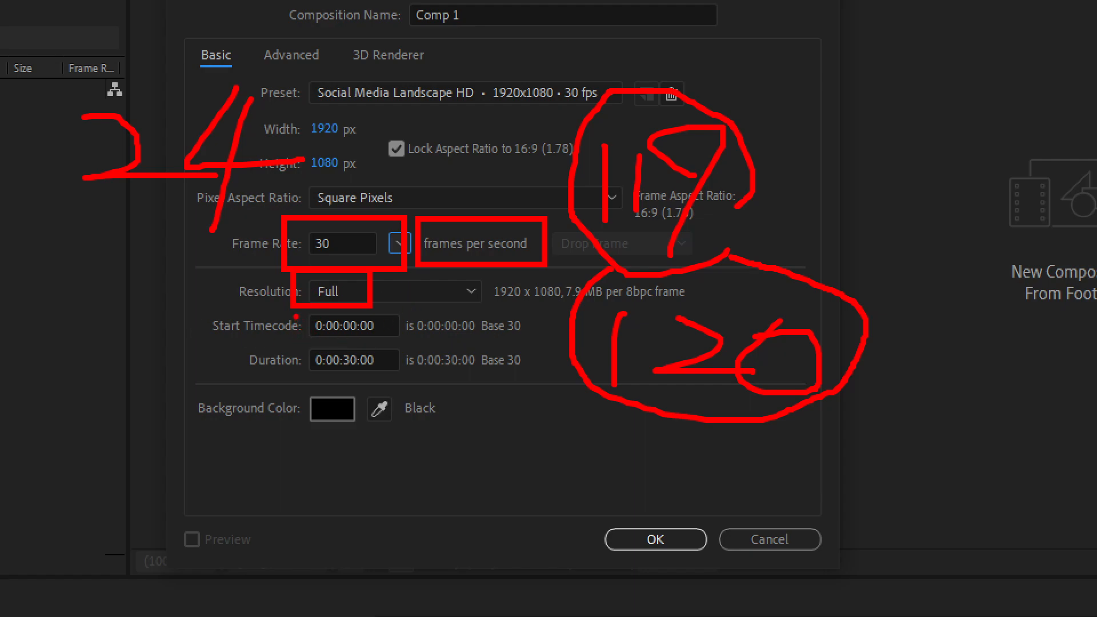
drag(293, 303, 412, 346)
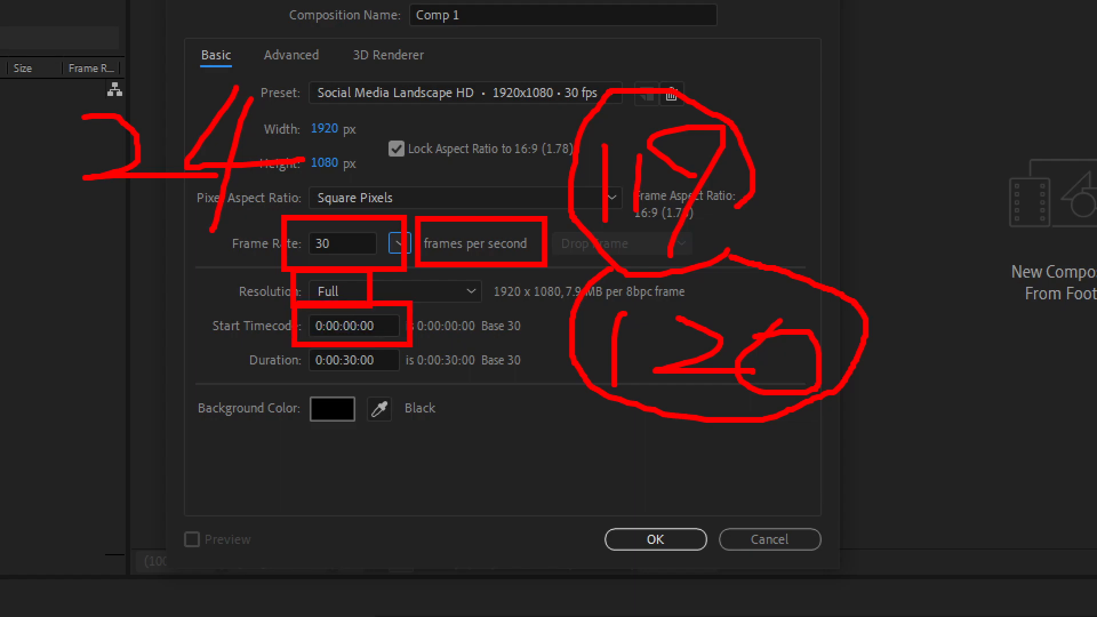
drag(475, 314, 467, 337)
mouse_move(522, 312)
mouse_down()
mouse_move(538, 330)
mouse_move(526, 311)
mouse_up()
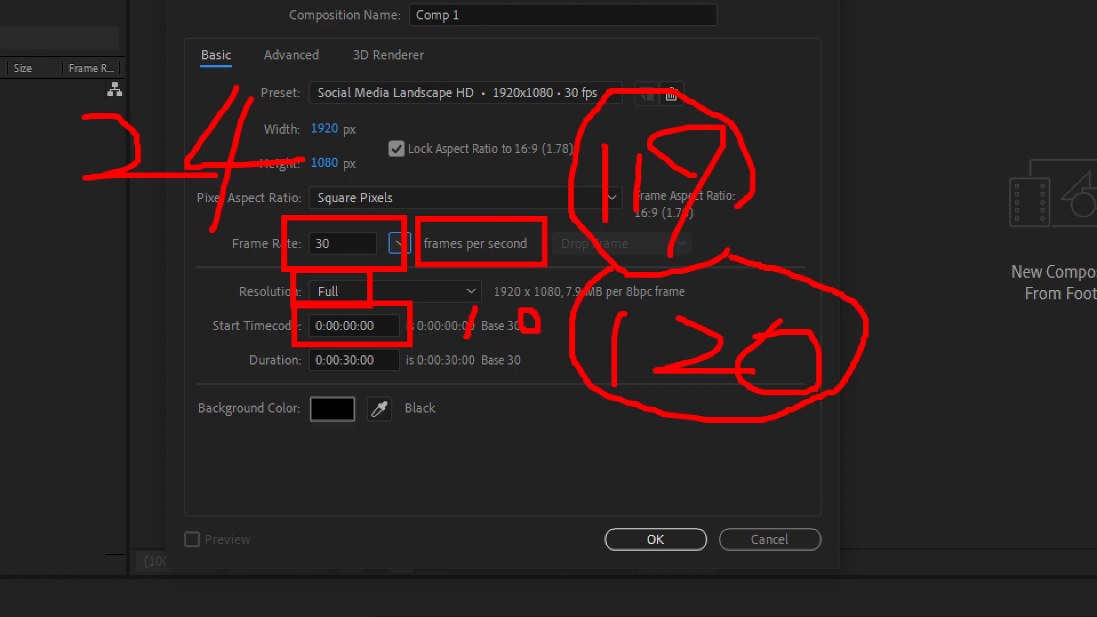
click(503, 337)
key(ctrl+z)
drag(505, 338, 500, 345)
mouse_move(209, 469)
mouse_down()
mouse_move(197, 502)
mouse_move(211, 473)
mouse_up()
mouse_move(407, 469)
mouse_down()
mouse_move(423, 472)
mouse_move(404, 520)
mouse_move(393, 512)
mouse_up()
drag(473, 483, 467, 478)
mouse_move(450, 374)
mouse_down()
mouse_move(497, 427)
mouse_move(467, 430)
mouse_up()
drag(514, 372, 520, 439)
mouse_move(608, 478)
mouse_down()
mouse_move(629, 490)
mouse_move(630, 507)
mouse_move(593, 521)
mouse_up()
drag(665, 472, 652, 507)
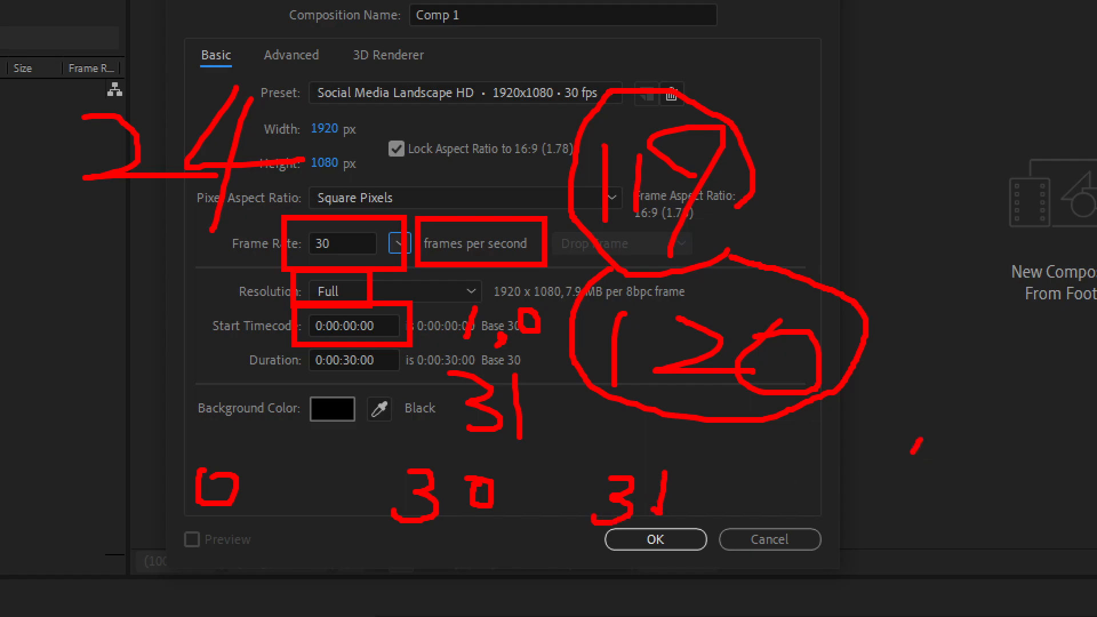
drag(920, 438, 893, 492)
mouse_move(963, 463)
mouse_down()
mouse_move(944, 493)
mouse_move(966, 454)
mouse_up()
drag(913, 349, 906, 407)
mouse_move(956, 345)
mouse_down()
mouse_move(958, 388)
mouse_move(1007, 383)
mouse_move(981, 372)
mouse_up()
click(995, 516)
key(ctrl+z)
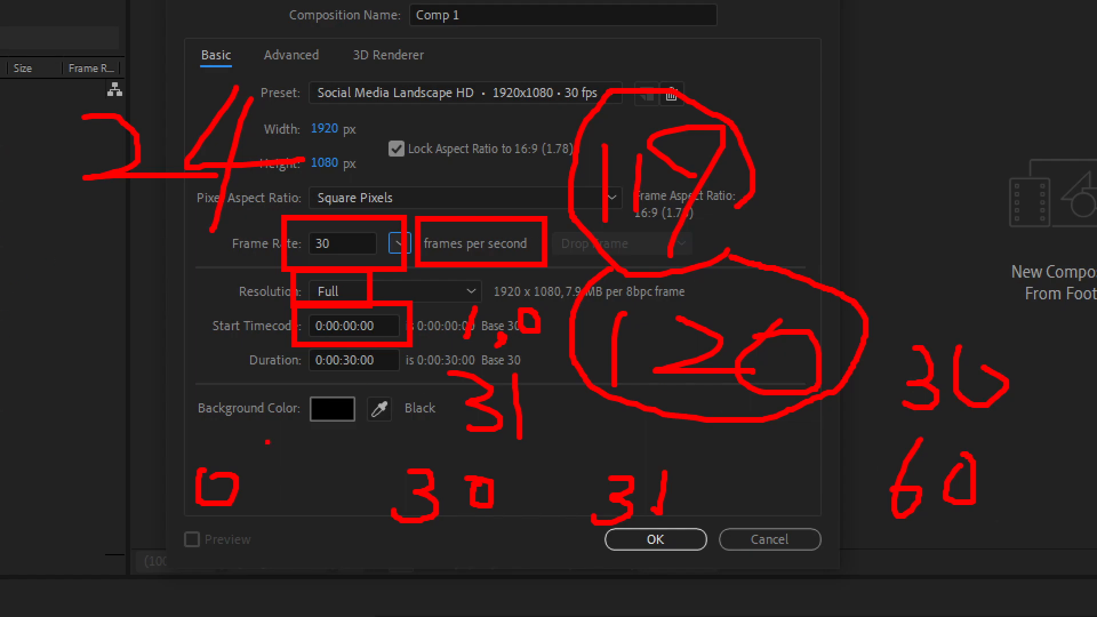
drag(196, 316, 180, 350)
drag(229, 436, 311, 374)
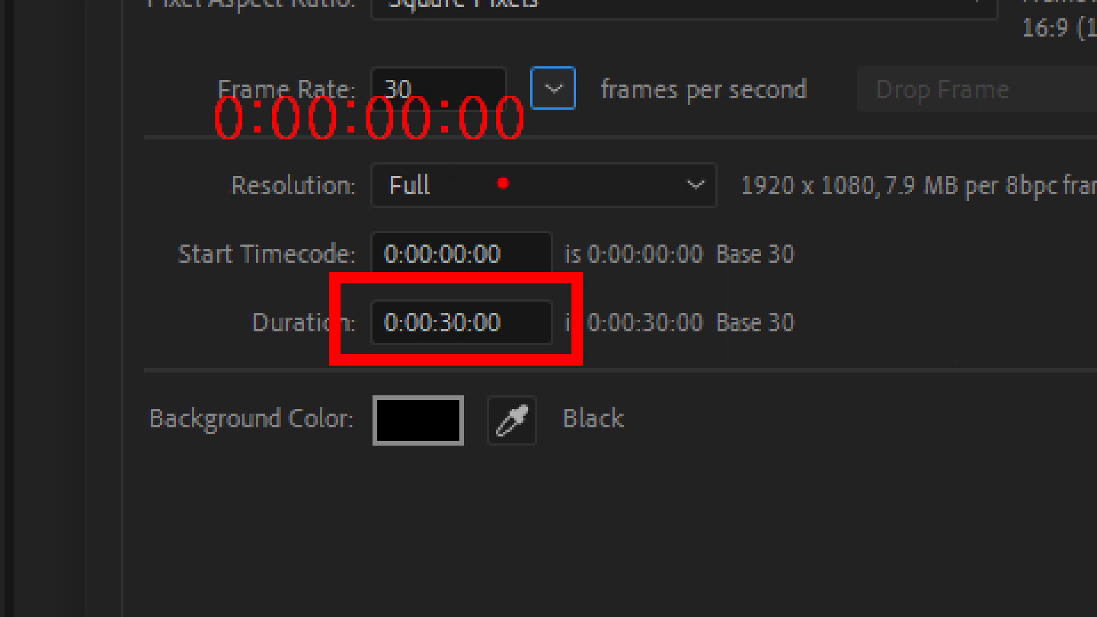
drag(519, 159, 582, 283)
mouse_move(710, 291)
mouse_down()
mouse_move(688, 242)
mouse_move(666, 420)
mouse_up()
drag(634, 333, 726, 332)
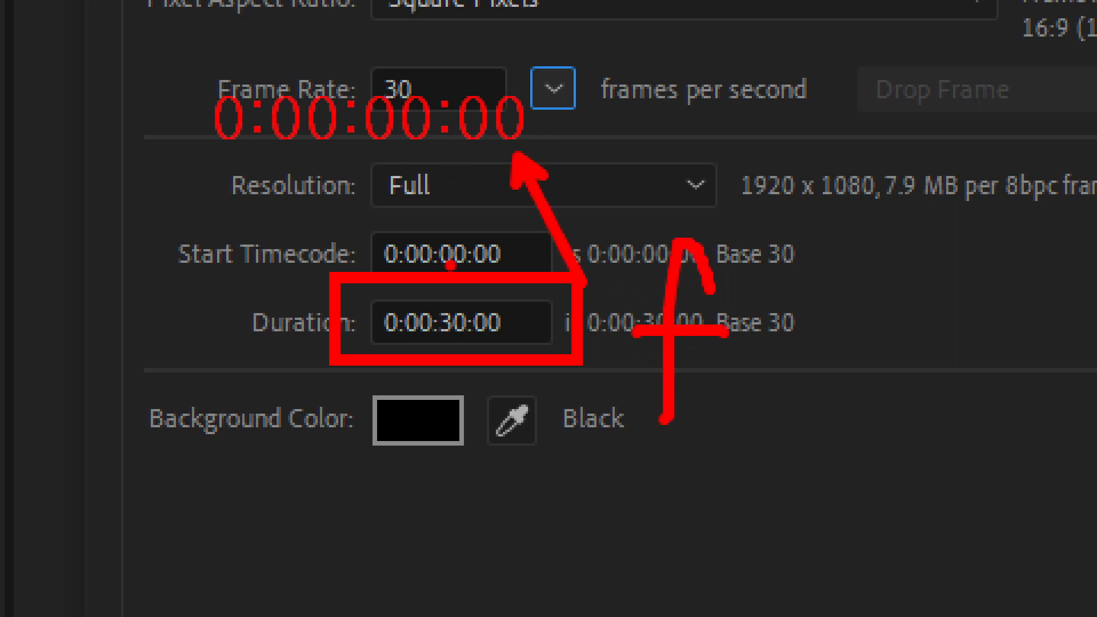
drag(721, 268, 823, 268)
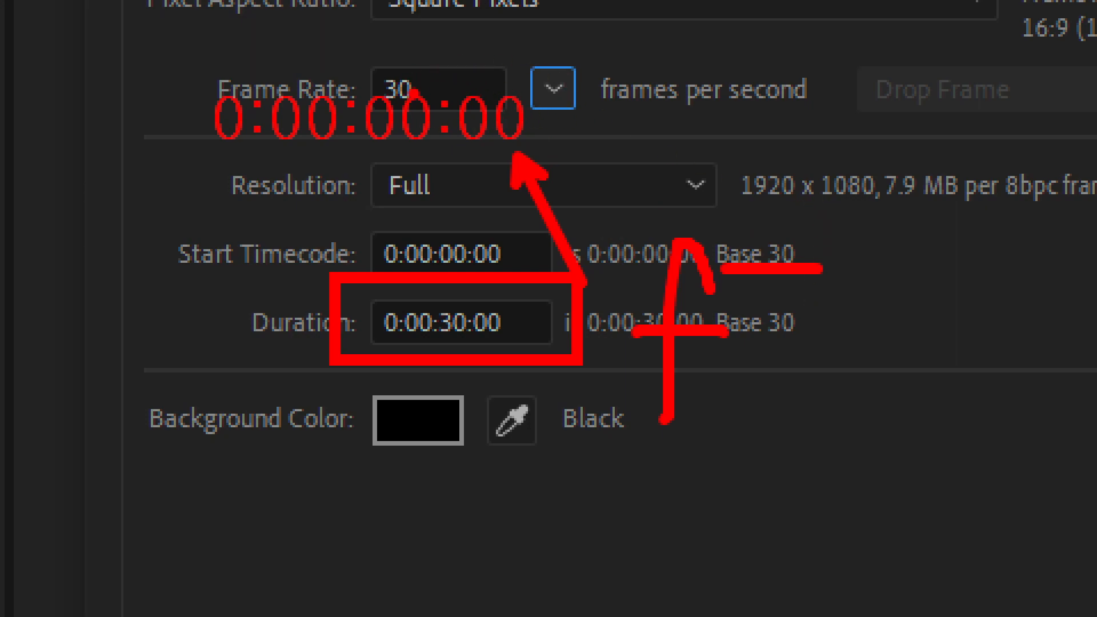
drag(424, 150, 433, 255)
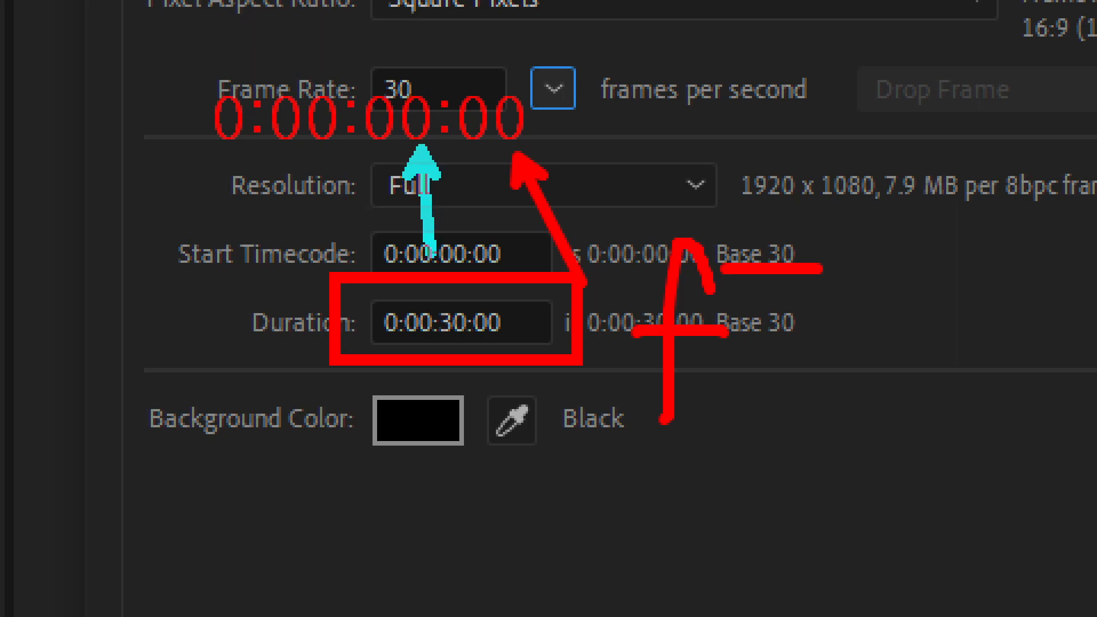
mouse_move(434, 10)
mouse_down()
mouse_move(383, 55)
mouse_move(416, 95)
mouse_up()
mouse_move(503, 23)
mouse_down()
mouse_move(571, 21)
mouse_move(518, 32)
mouse_move(523, 91)
mouse_up()
drag(521, 43, 569, 41)
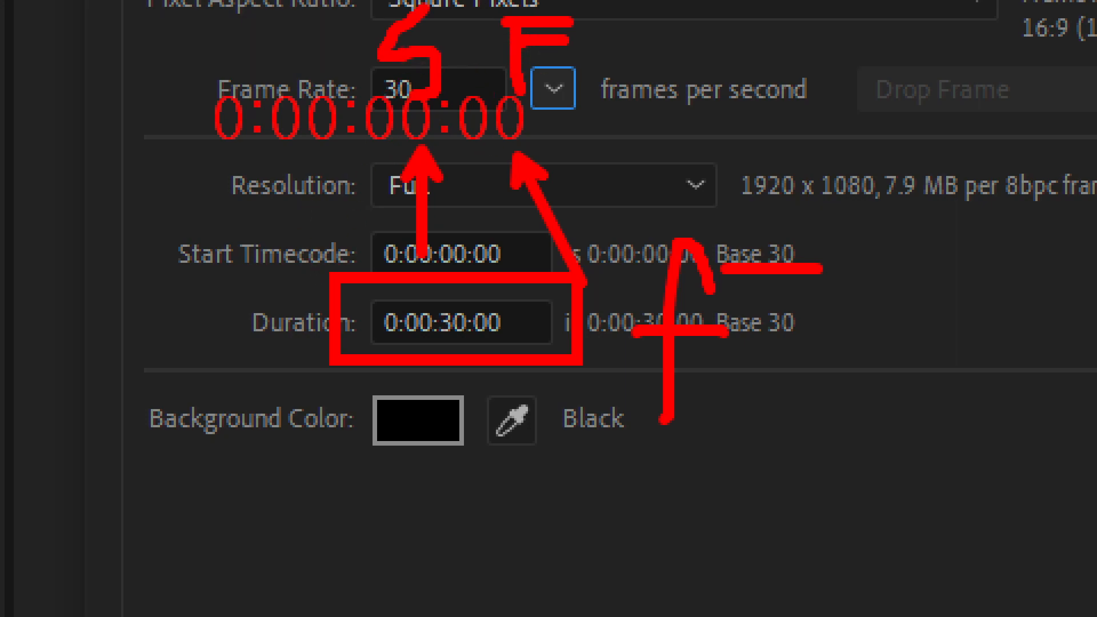
mouse_move(297, 22)
mouse_down()
mouse_move(279, 94)
mouse_move(311, 39)
mouse_move(359, 17)
mouse_move(361, 97)
mouse_up()
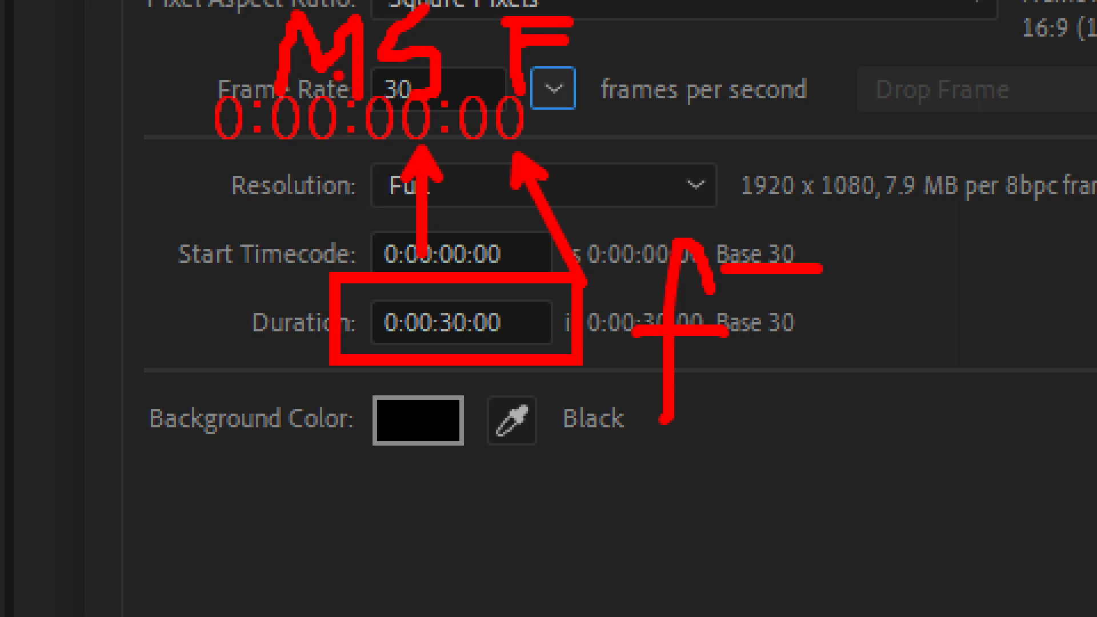
drag(209, 17, 188, 95)
mouse_move(206, 51)
mouse_down()
mouse_move(251, 39)
mouse_move(255, 17)
mouse_move(240, 91)
mouse_up()
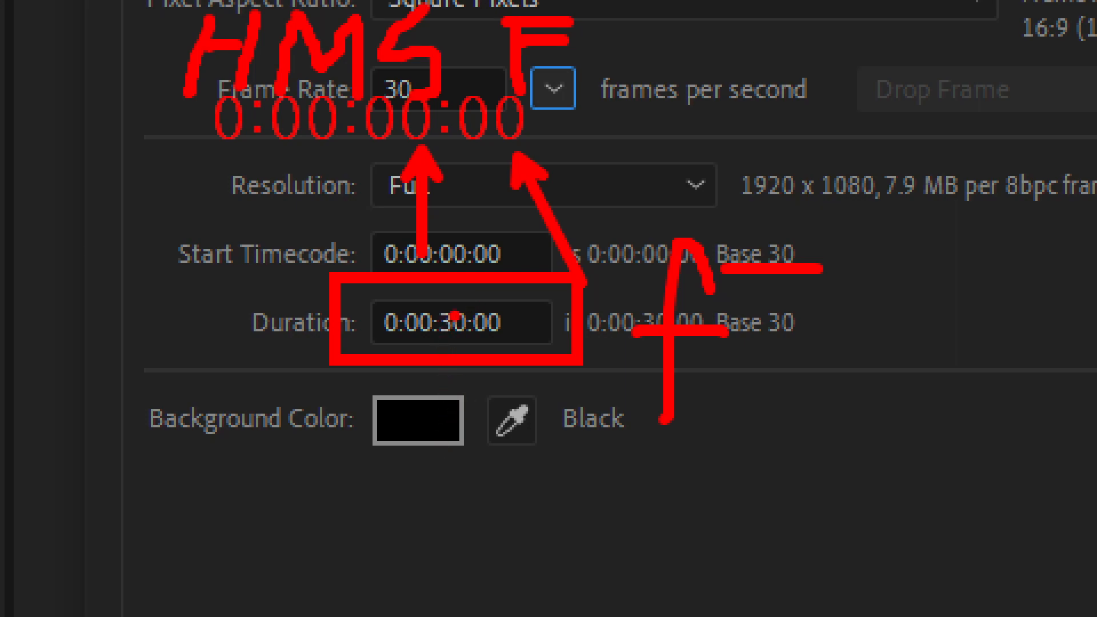
drag(454, 303, 472, 200)
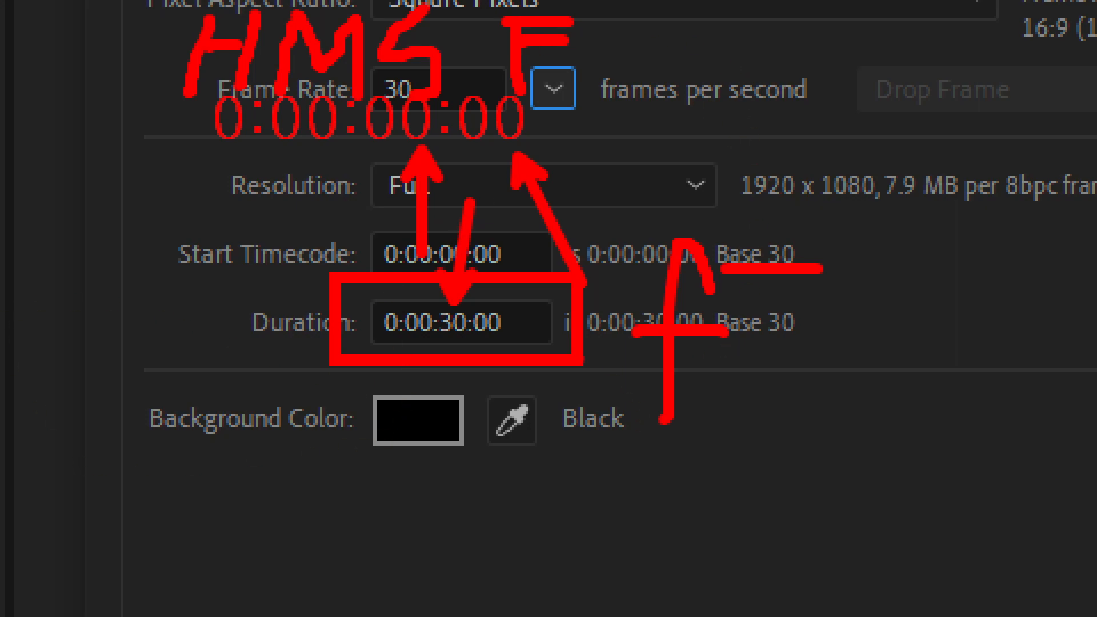
drag(671, 53, 657, 137)
mouse_move(730, 47)
mouse_down()
mouse_move(714, 67)
mouse_move(733, 98)
mouse_move(734, 33)
mouse_up()
drag(783, 90, 806, 99)
mouse_move(924, 46)
mouse_down()
mouse_move(945, 76)
mouse_move(920, 45)
mouse_up()
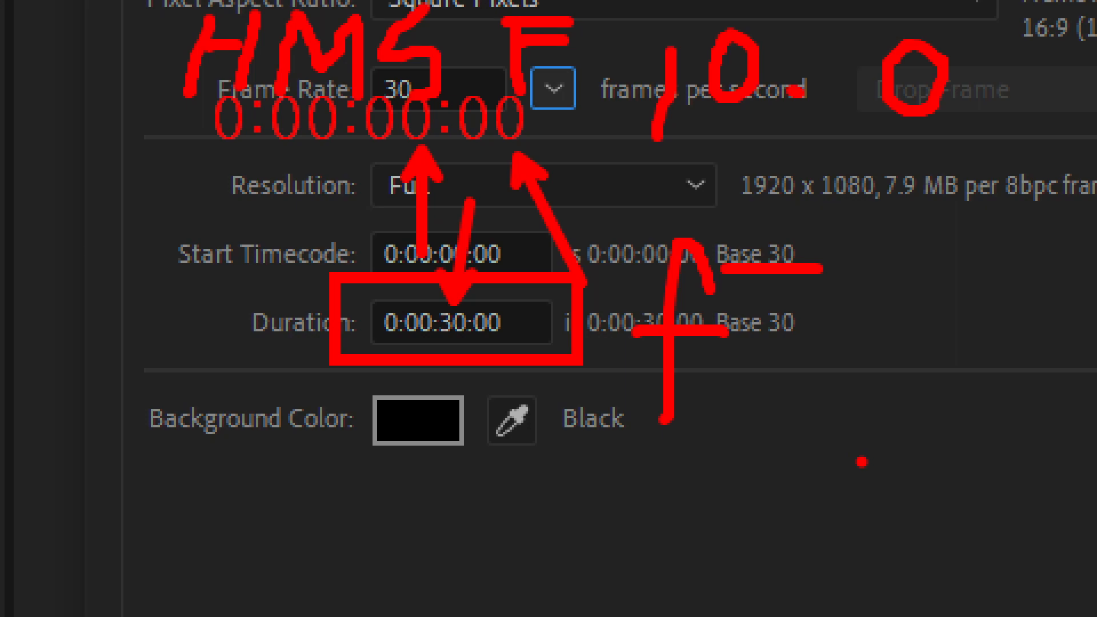
drag(644, 160, 1025, 178)
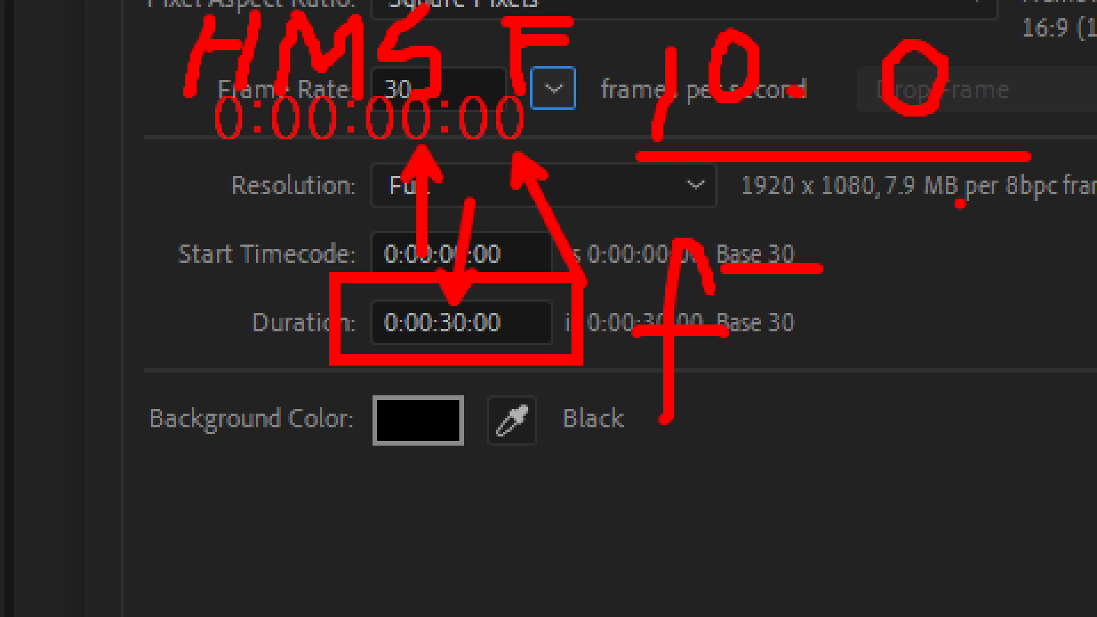
key(Escape)
Set the composition's duration to 0:00:10:00, name it "ball baounc" and create it.
click(298, 287)
text(10.0)
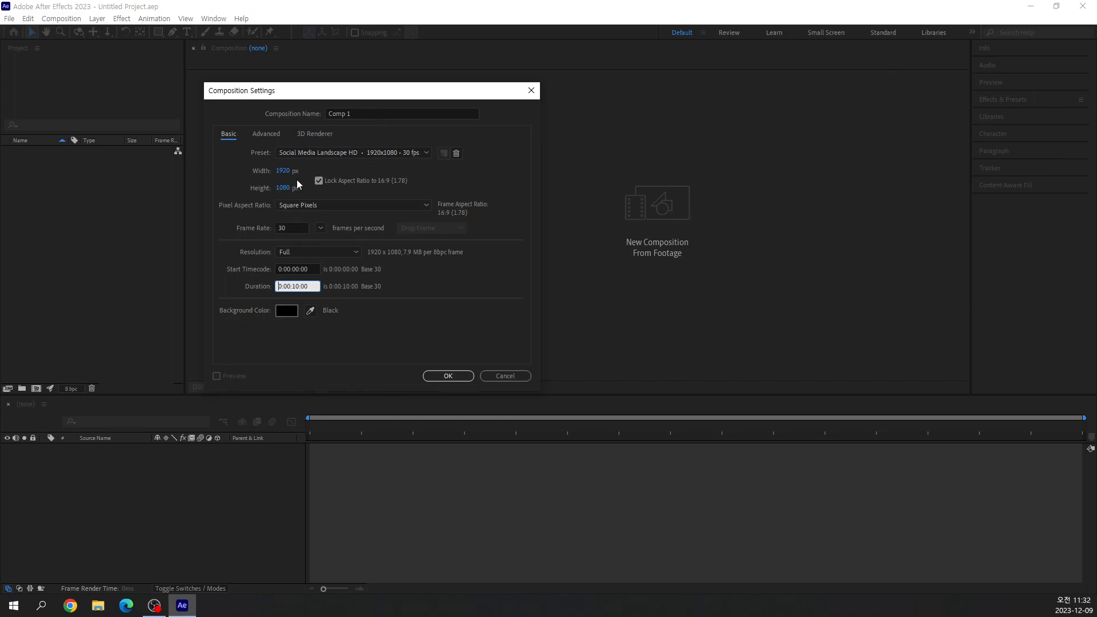
click(374, 113)
text(ball baounce)
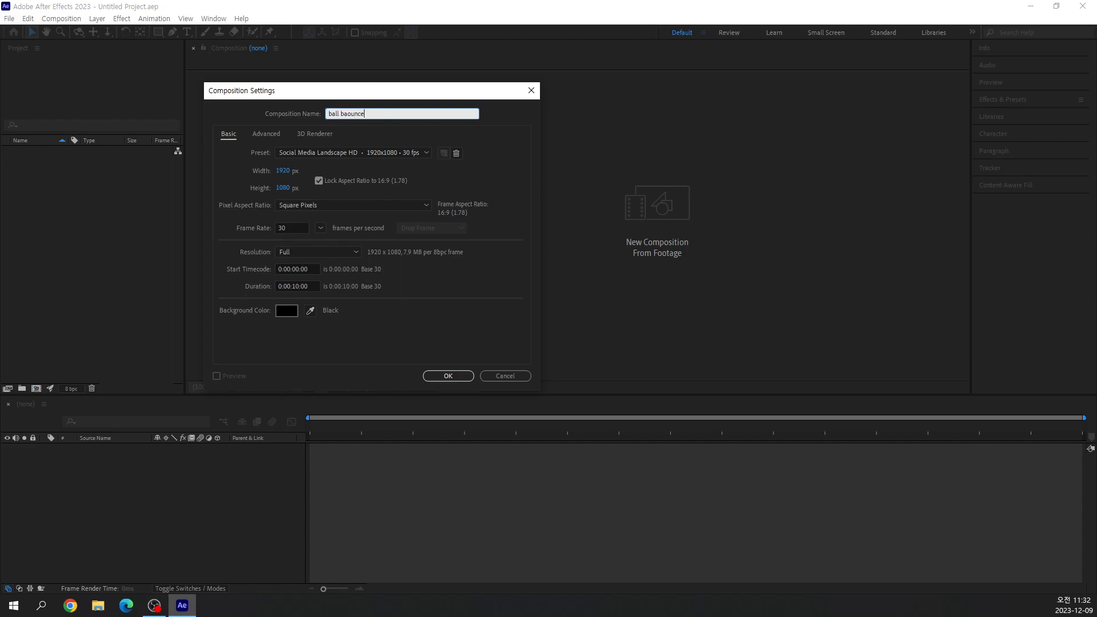
key(BackSpace)
click(441, 376)
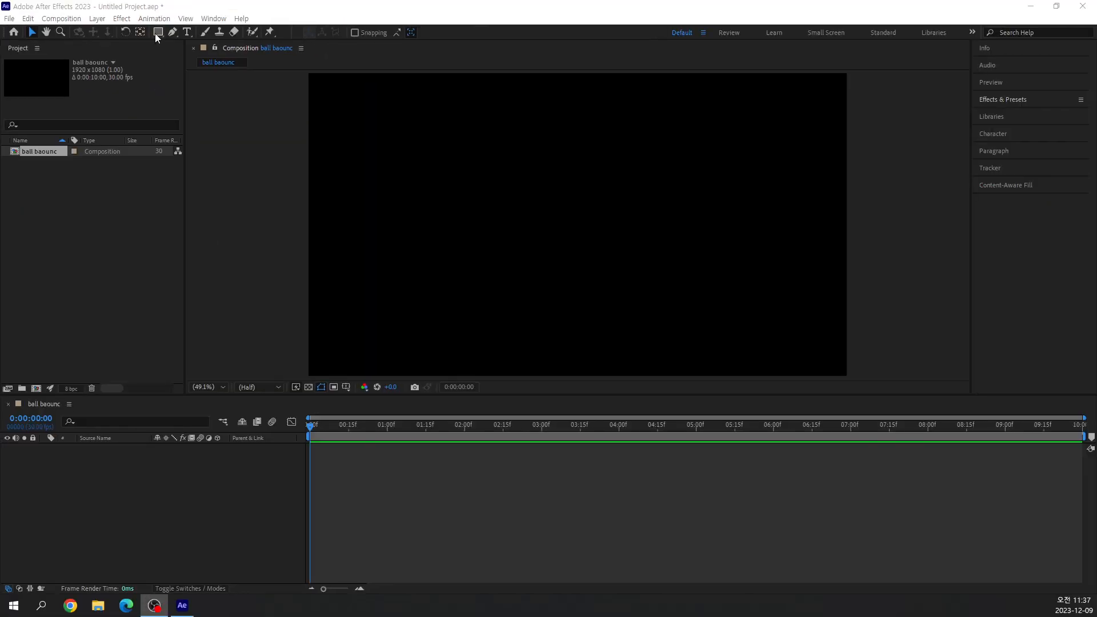
Switch from the Rectangle tool to the Ellipse tool for drawing the ball.
click(156, 33)
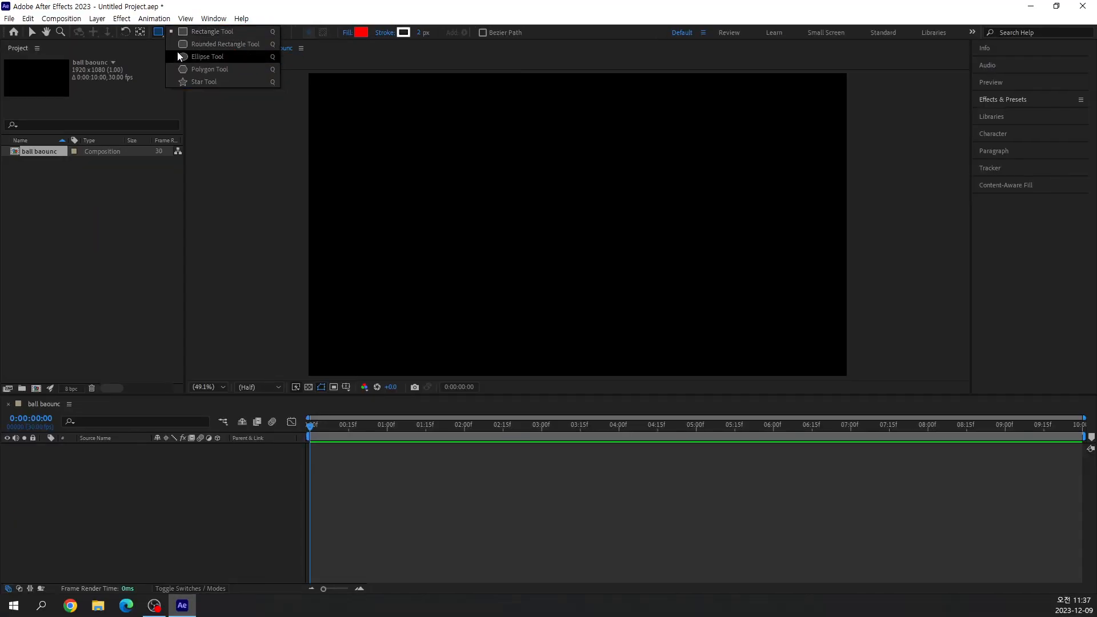
click(198, 58)
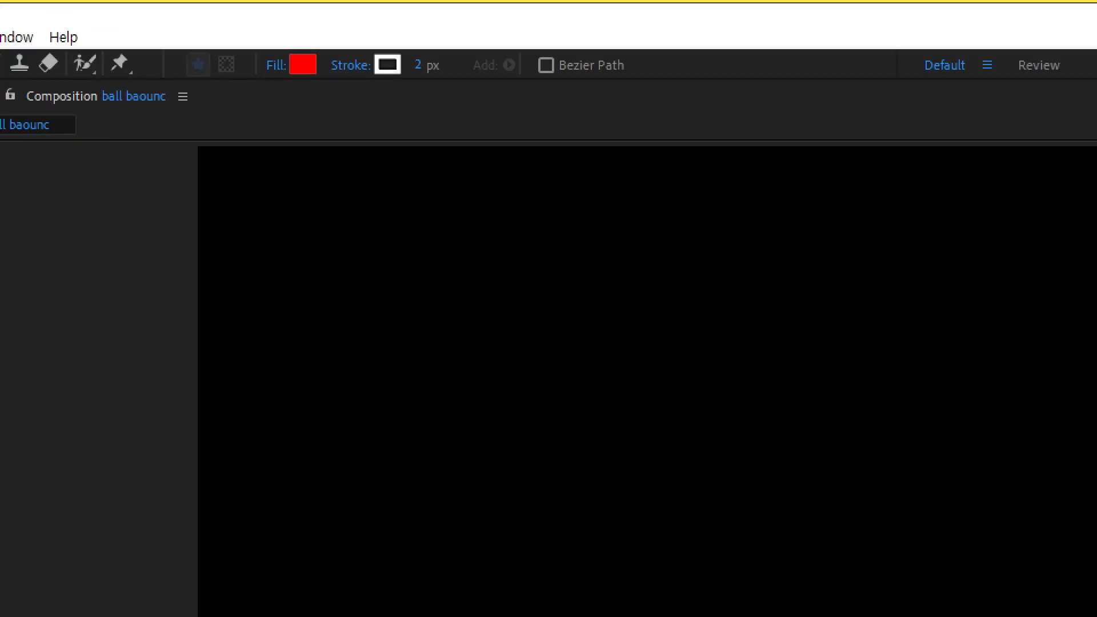
mouse_move(313, 150)
mouse_down()
mouse_move(244, 222)
mouse_move(346, 285)
mouse_move(346, 169)
mouse_move(314, 149)
mouse_up()
mouse_move(314, 203)
mouse_down()
mouse_move(287, 239)
mouse_move(304, 251)
mouse_move(333, 231)
mouse_move(294, 256)
mouse_move(285, 180)
mouse_move(314, 180)
mouse_up()
drag(314, 237, 302, 216)
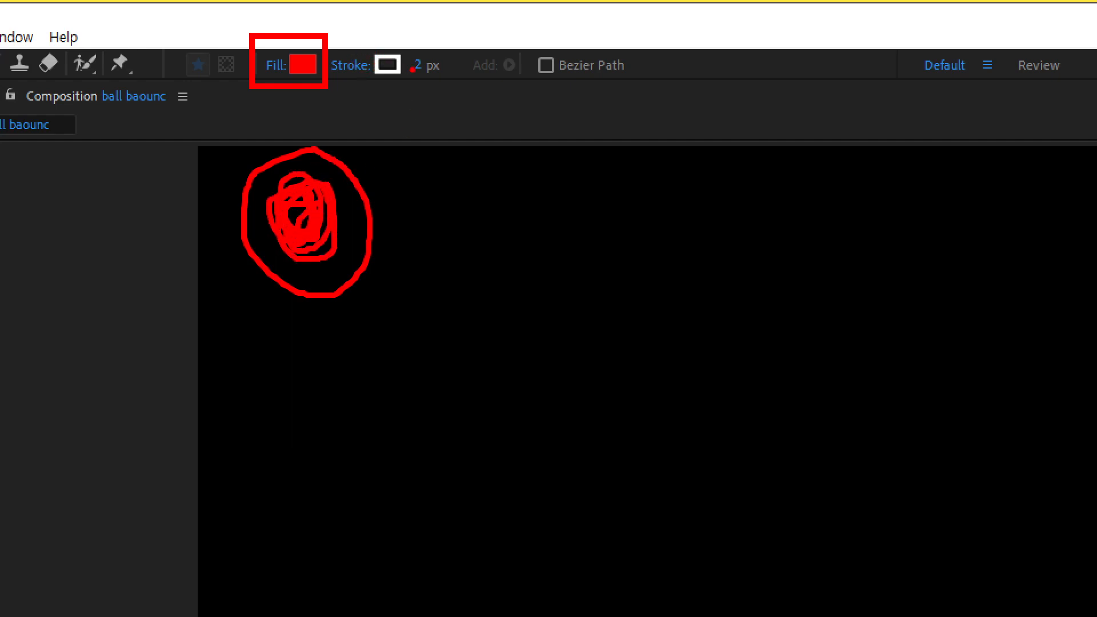
drag(365, 191, 465, 146)
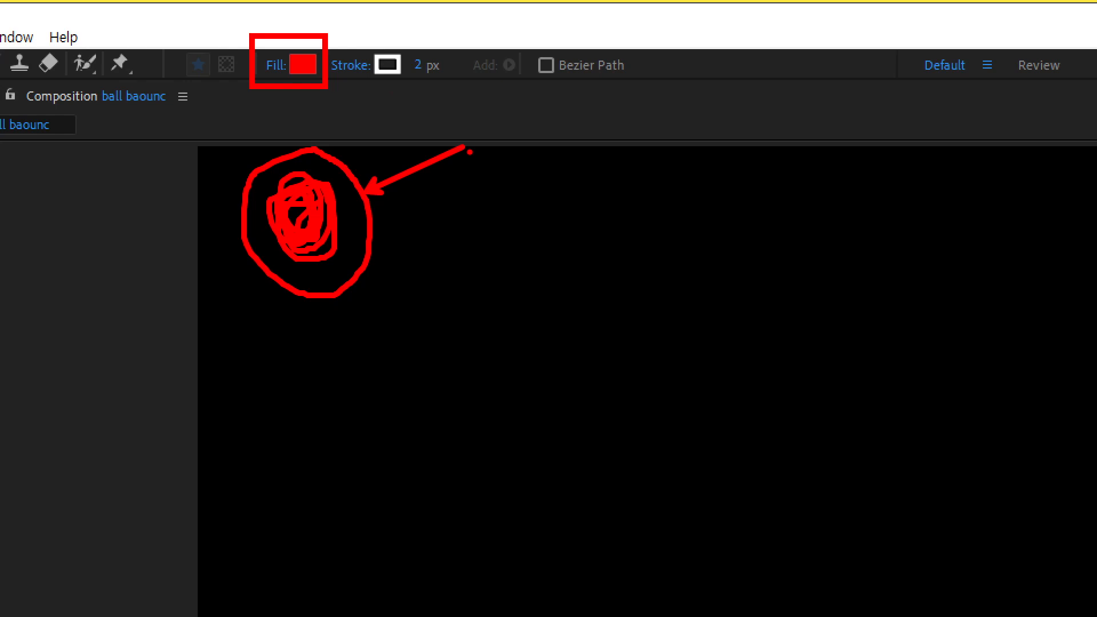
drag(420, 33, 375, 85)
drag(379, 38, 438, 107)
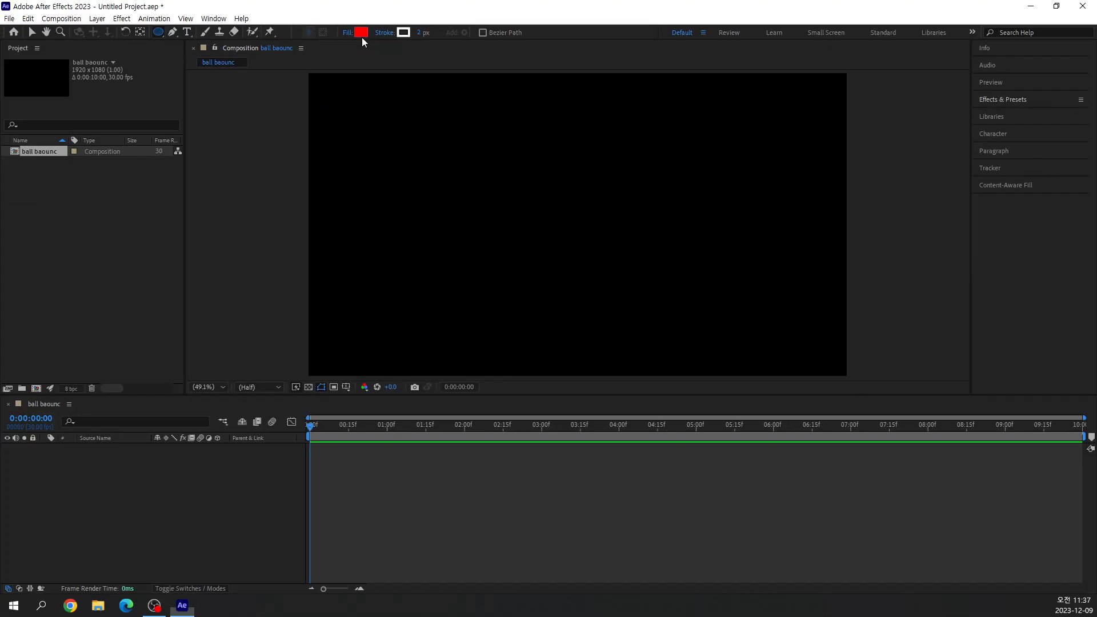
Set the shape fill color to medium blue, hex 5980CF.
click(308, 62)
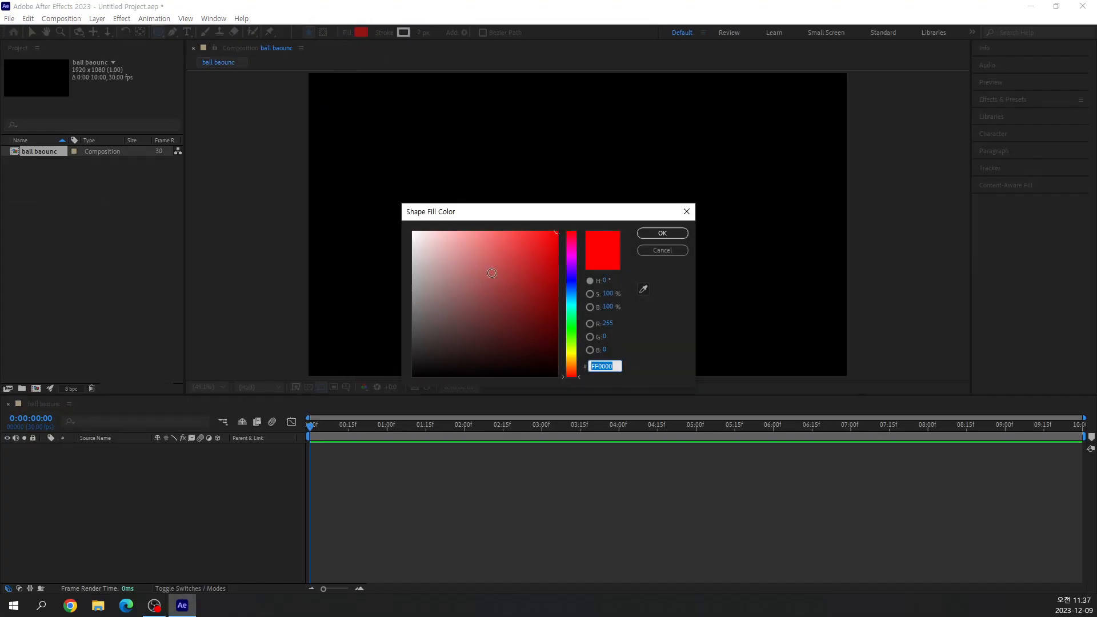
click(572, 288)
drag(509, 273, 499, 252)
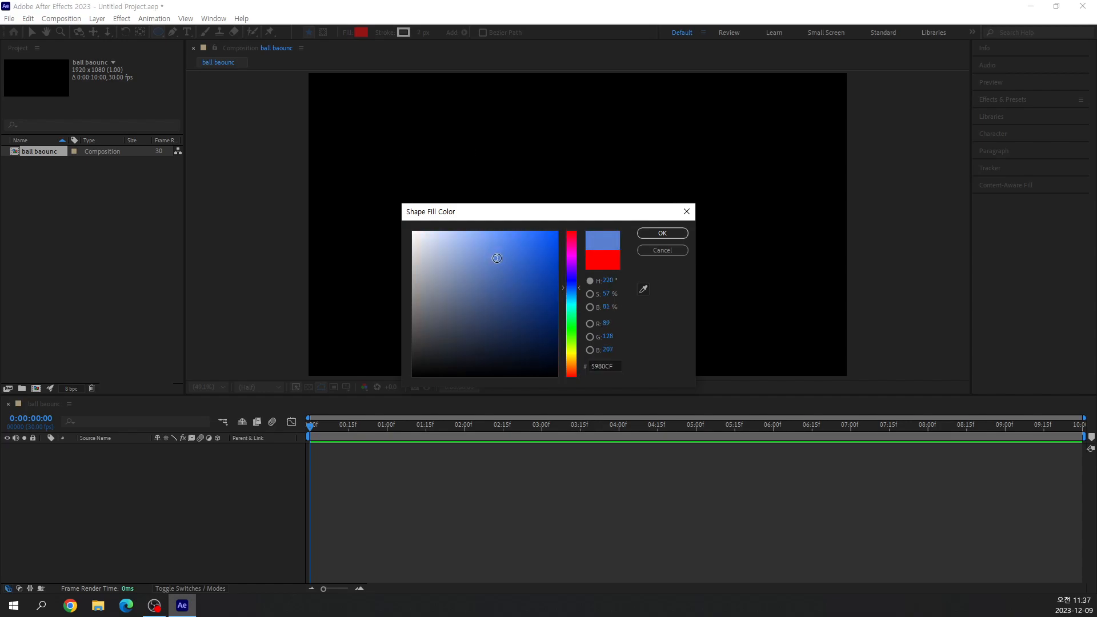
click(657, 234)
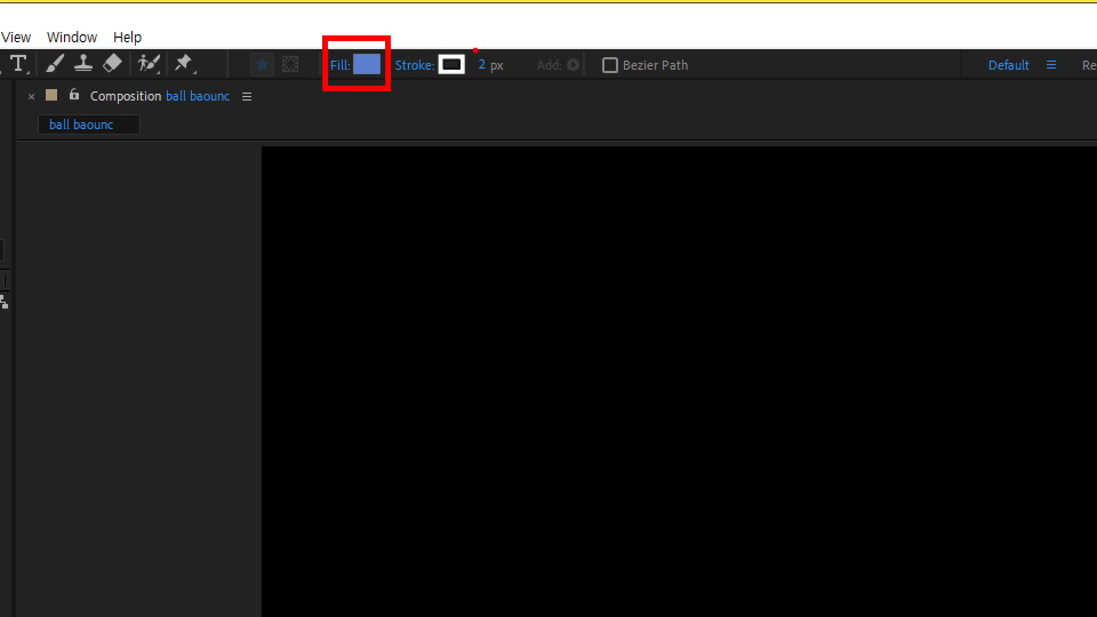
mouse_move(489, 76)
mouse_down()
mouse_move(499, 46)
mouse_move(481, 119)
mouse_move(513, 142)
mouse_move(502, 120)
mouse_up()
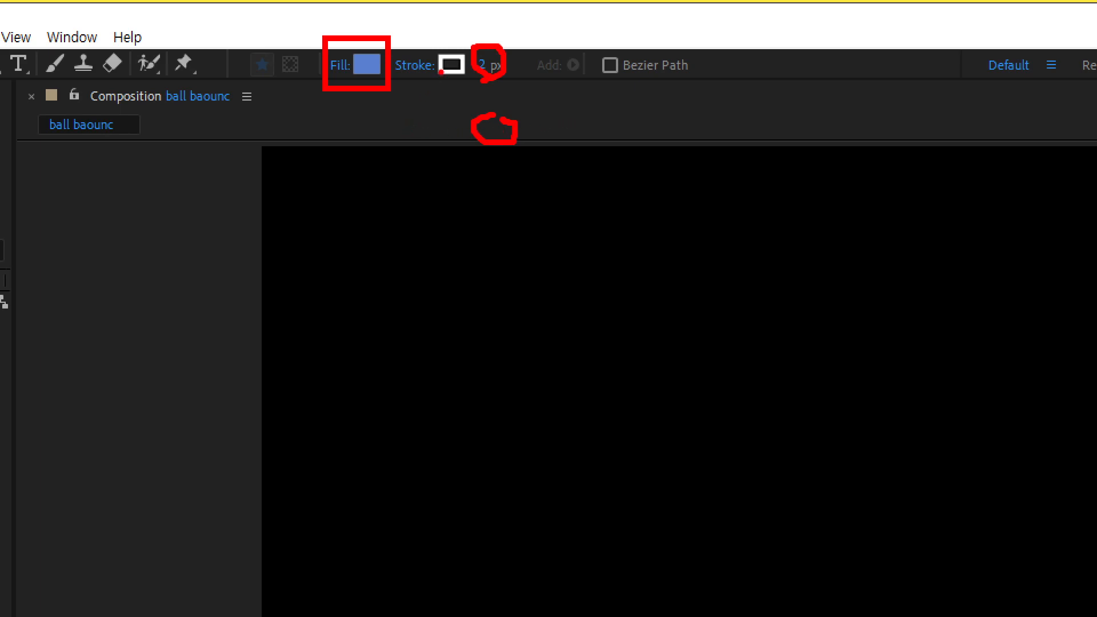
mouse_move(466, 37)
mouse_down()
mouse_move(442, 79)
mouse_move(462, 78)
mouse_move(435, 153)
mouse_up()
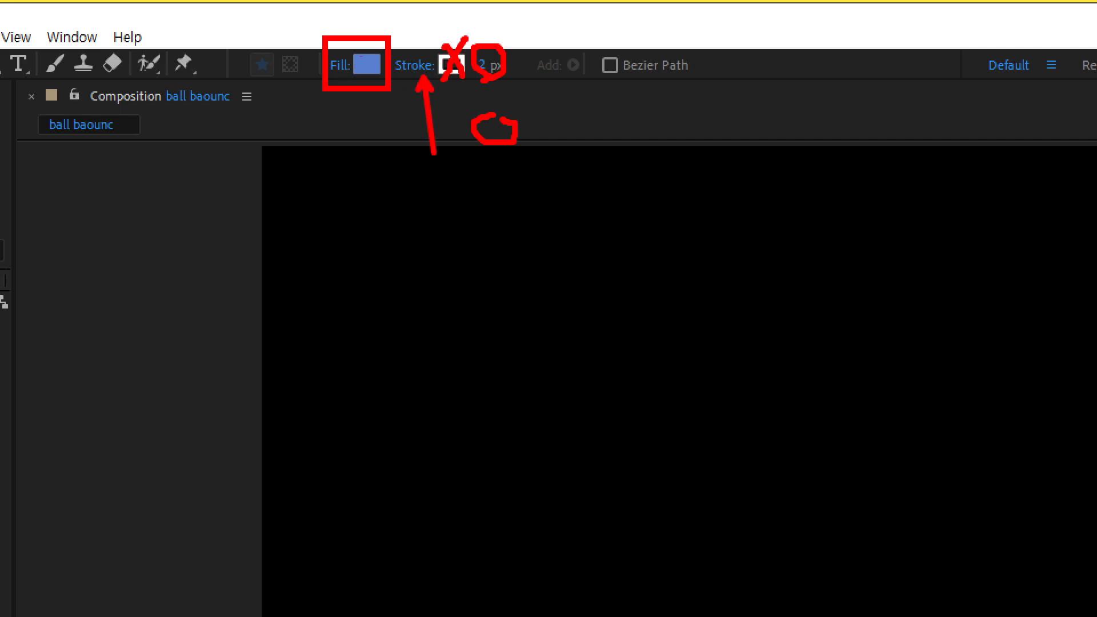
key(Escape)
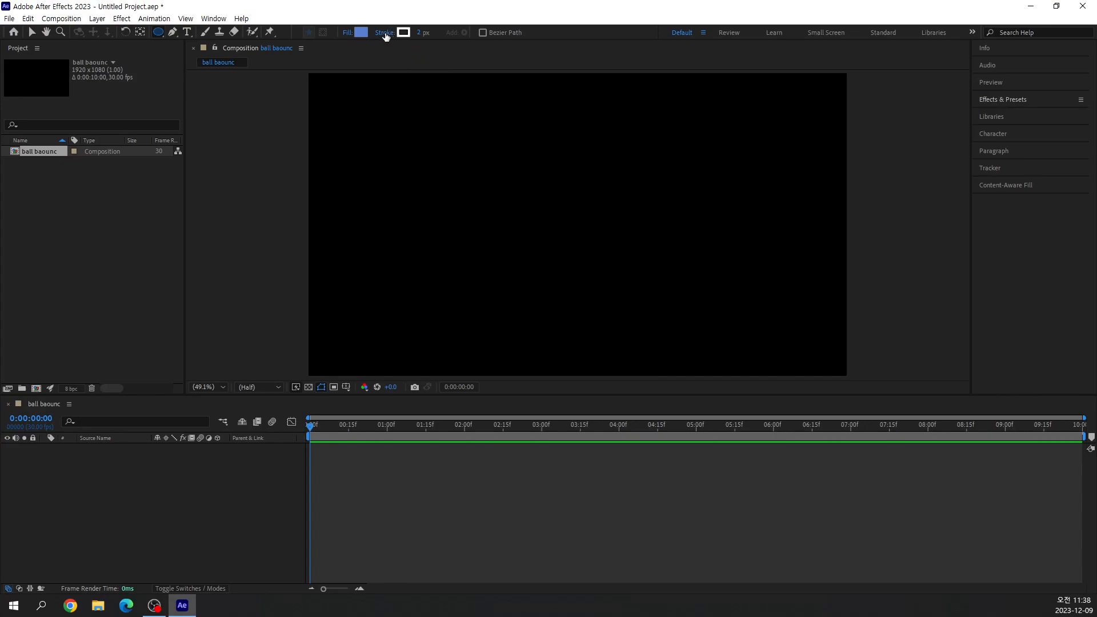
Open the stroke options for new shapes and move the dialog near the stroke setting.
click(385, 35)
mouse_move(511, 248)
mouse_down()
mouse_move(475, 224)
mouse_move(397, 72)
mouse_move(418, 66)
mouse_up()
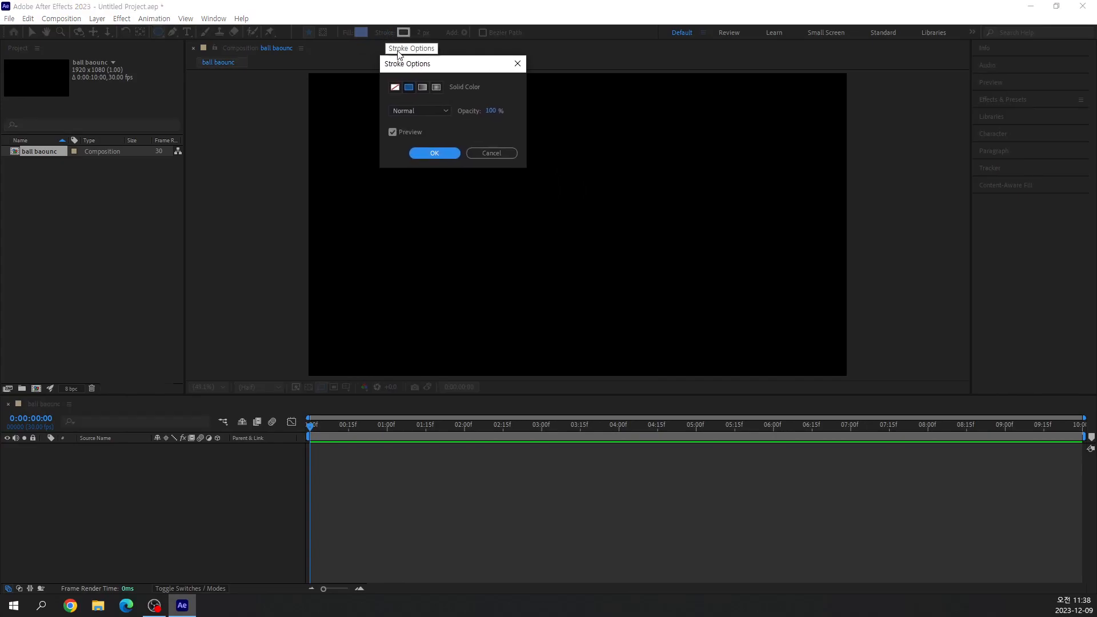
key(ctrl+1)
click(398, 23)
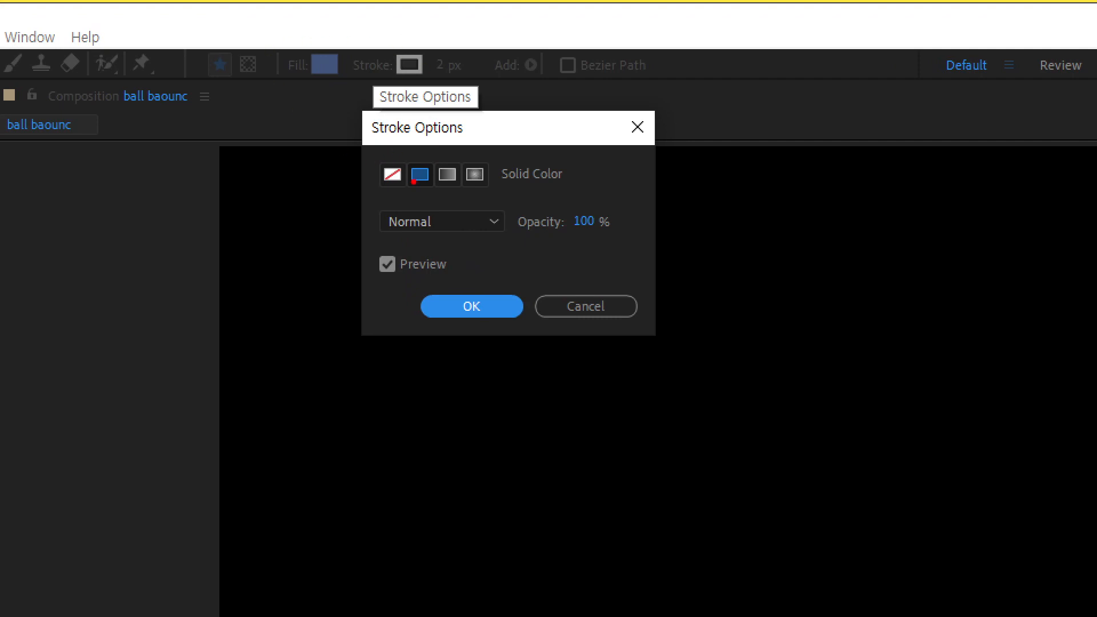
drag(368, 151, 414, 198)
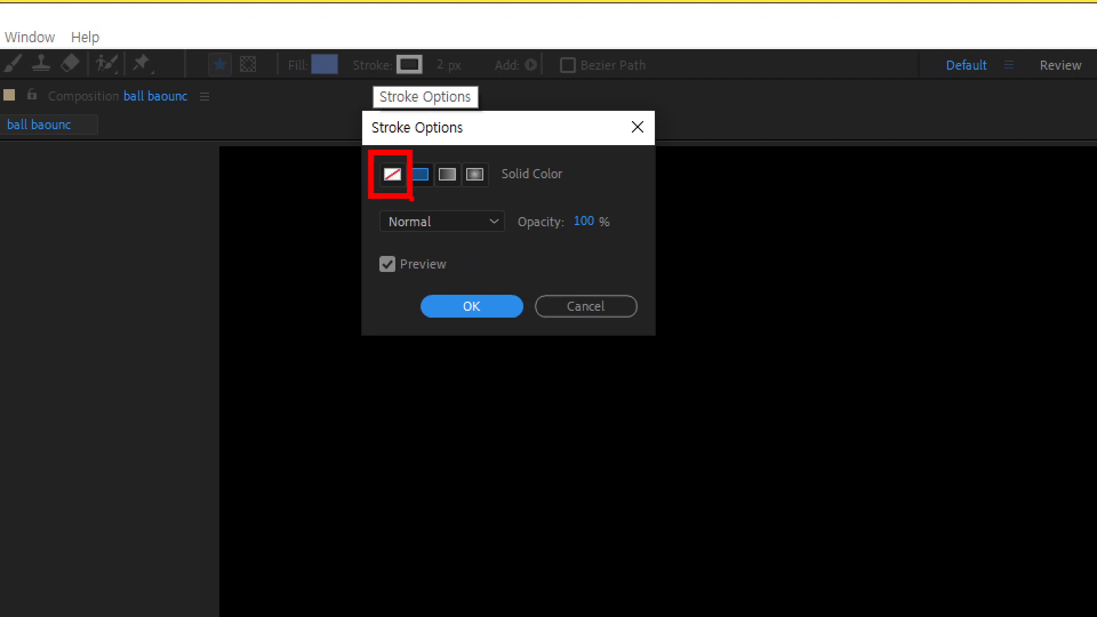
text(tnone)
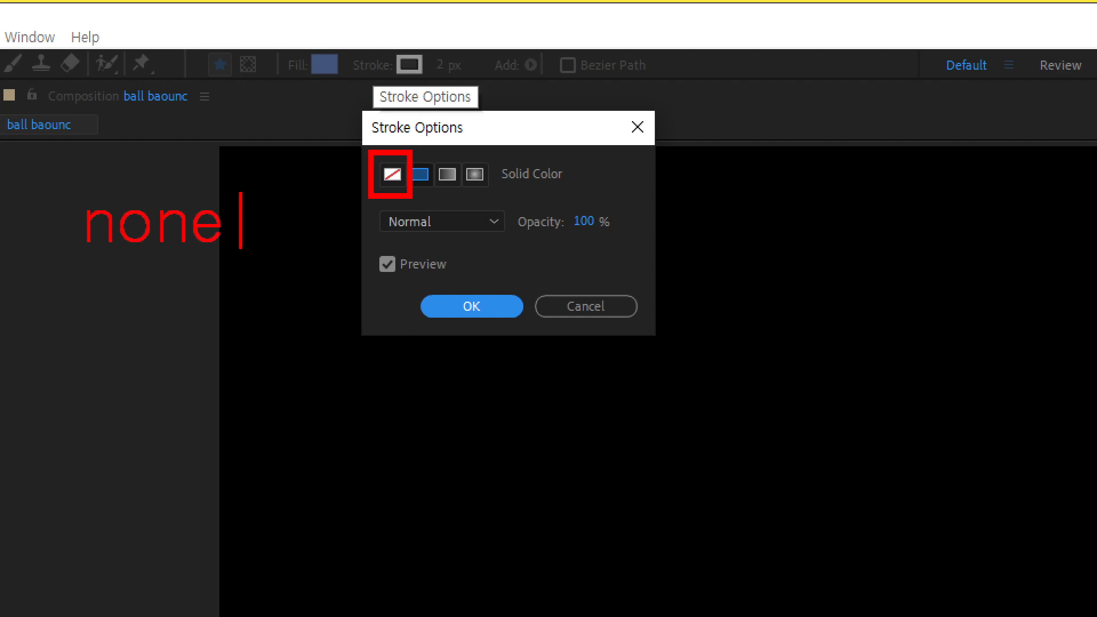
key(Escape)
drag(423, 56, 392, 71)
key(Escape)
Set the stroke type to None so that new shapes are drawn without an outline.
click(396, 88)
click(424, 155)
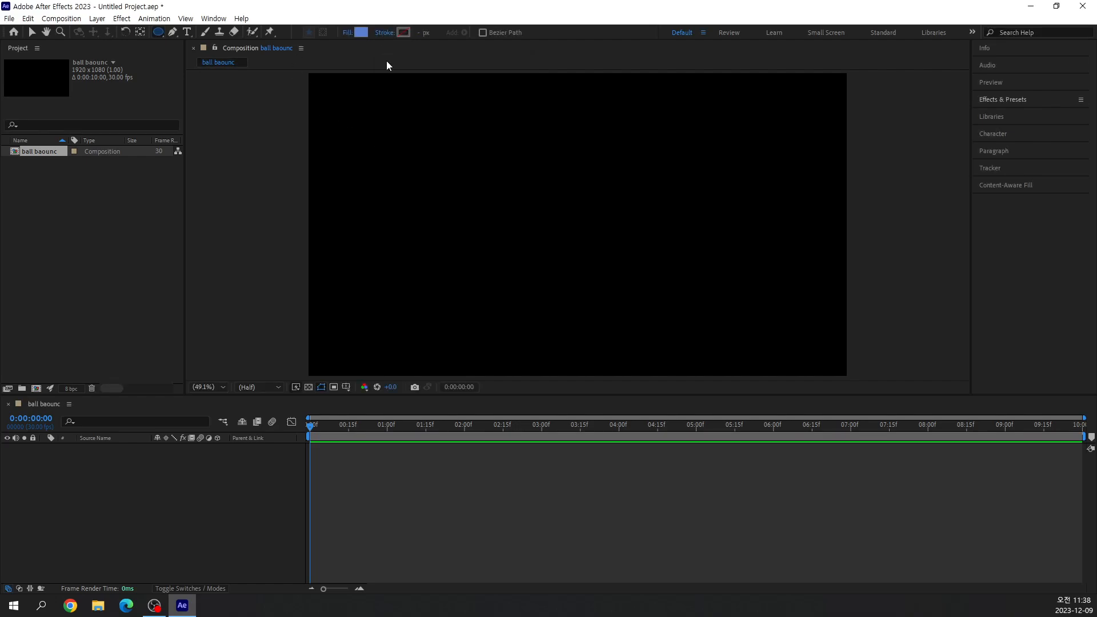
key(ctrl+1)
click(370, 45)
mouse_move(370, 44)
mouse_down()
mouse_move(482, 99)
mouse_move(495, 84)
mouse_up()
drag(415, 124, 481, 194)
key(ctrl+z)
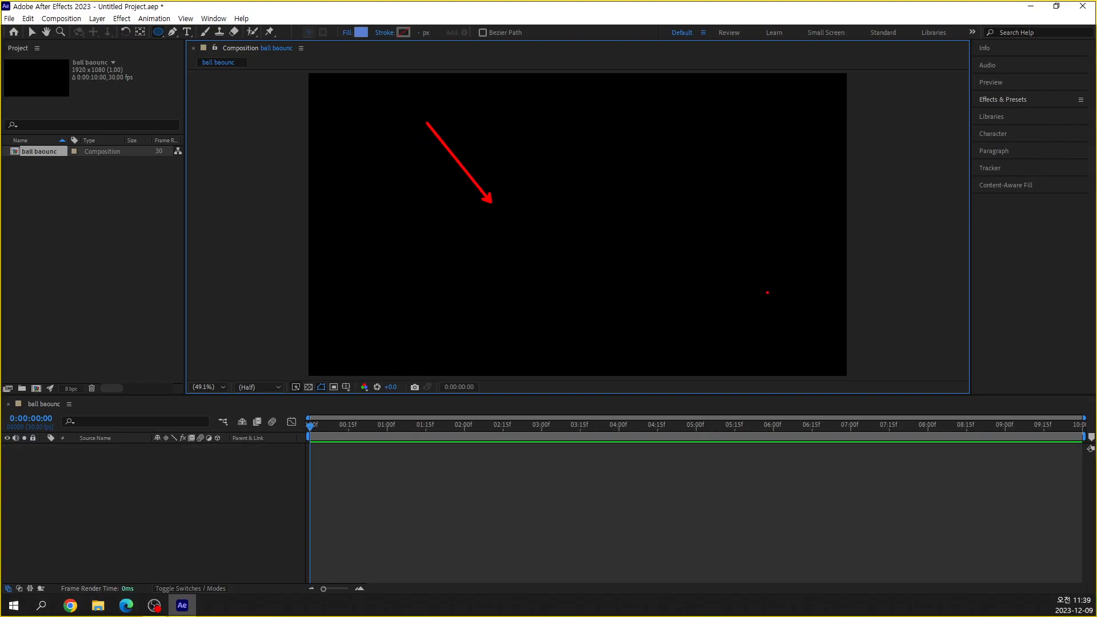
Draw a perfect blue circle with the Ellipse tool in the upper-left area of the composition frame, undoing the first trial circle.
drag(418, 145, 515, 241)
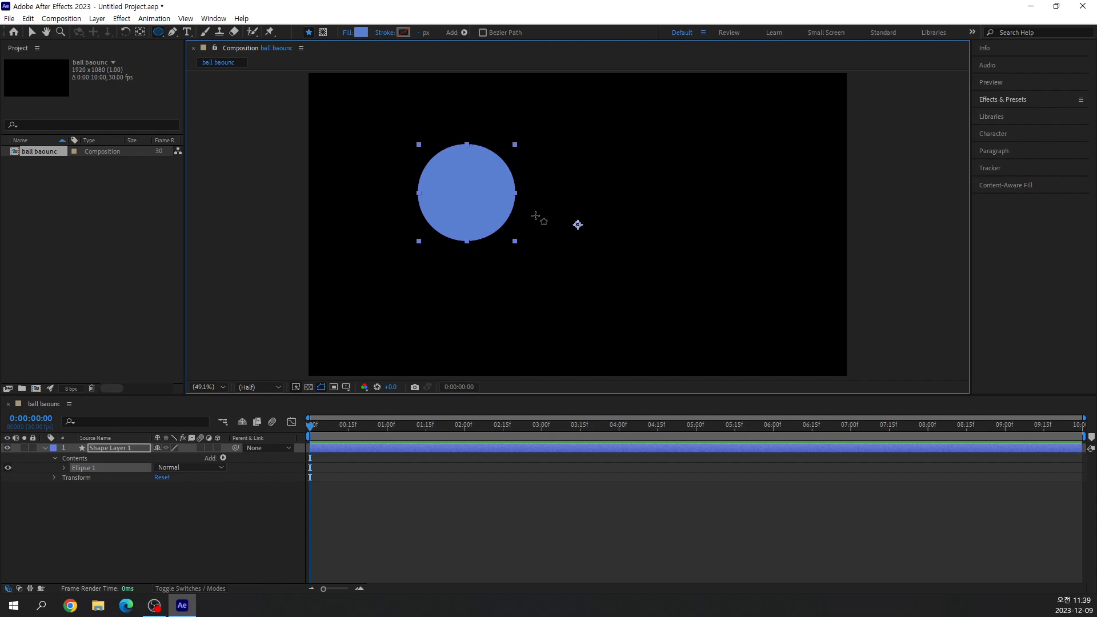
key(ctrl+z)
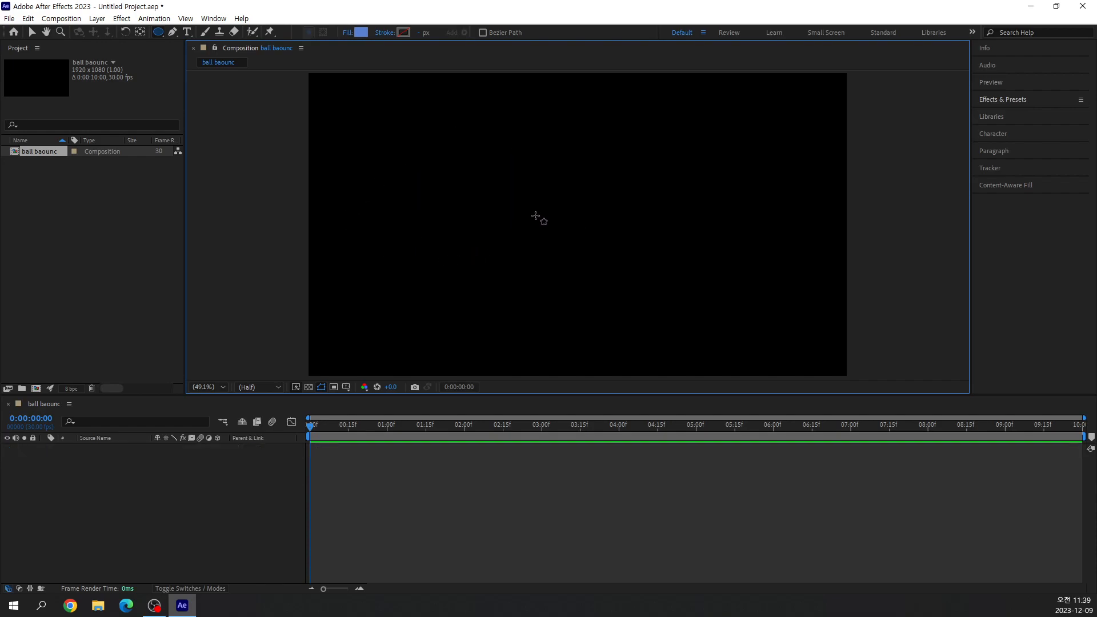
click(425, 128)
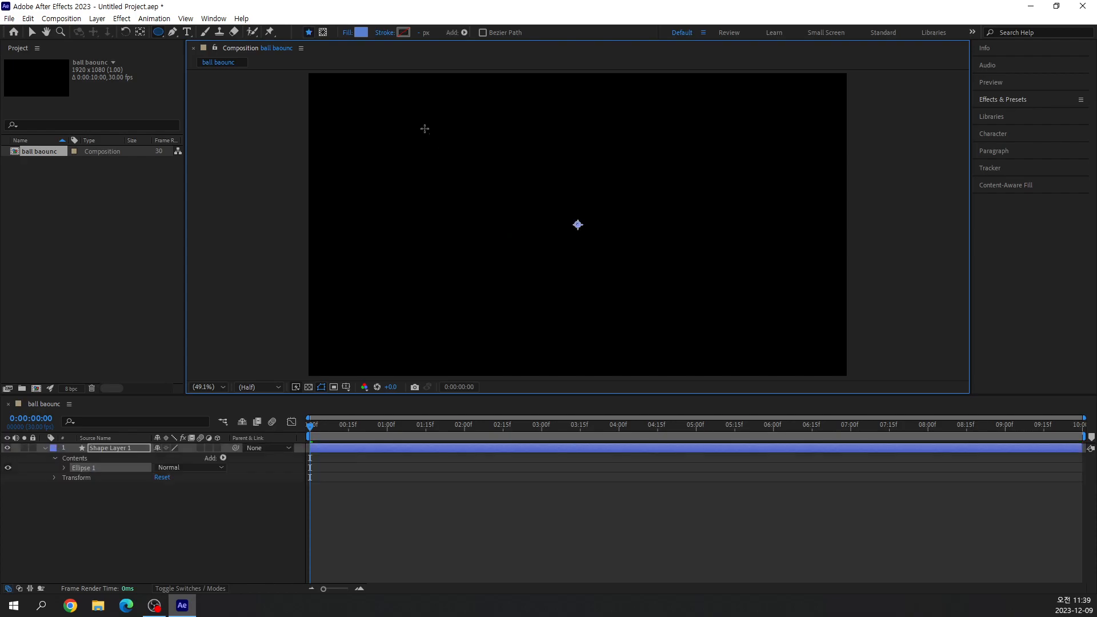
drag(424, 128, 511, 214)
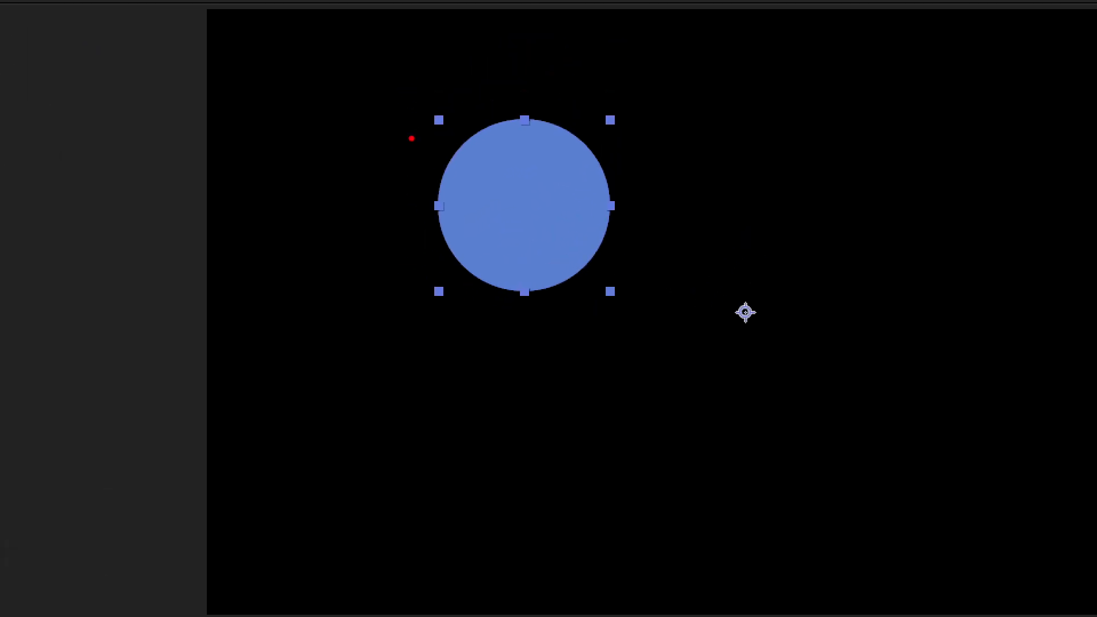
mouse_move(645, 304)
mouse_down()
mouse_move(488, 336)
mouse_move(379, 229)
mouse_move(479, 102)
mouse_move(603, 98)
mouse_move(645, 142)
mouse_move(647, 197)
mouse_move(612, 296)
mouse_up()
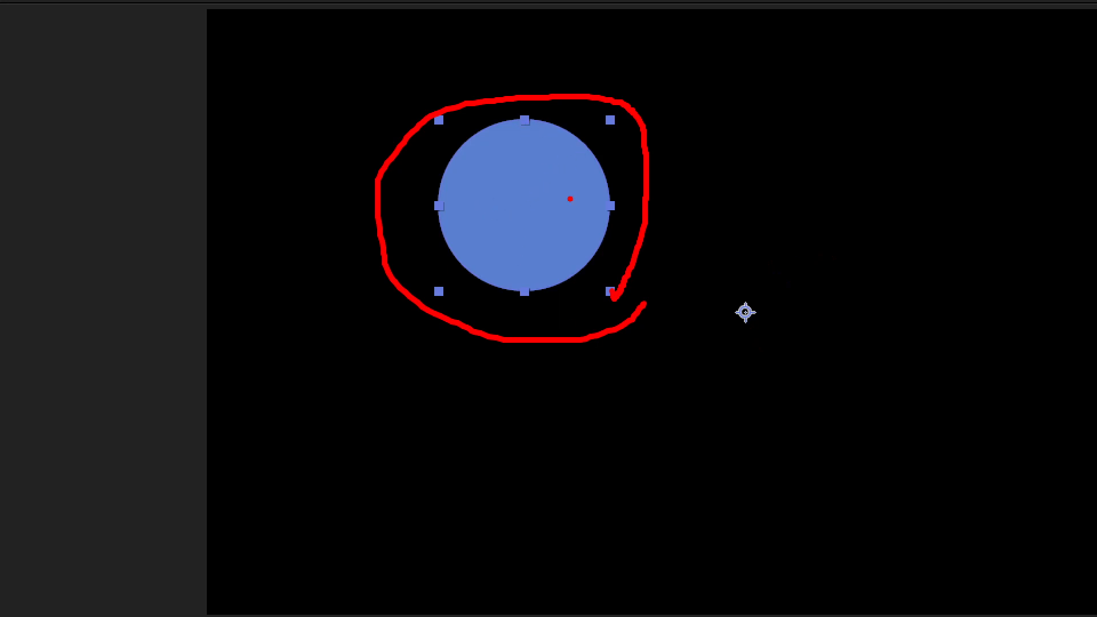
mouse_move(994, 85)
mouse_down()
mouse_move(1040, 207)
mouse_move(918, 76)
mouse_up()
mouse_move(755, 250)
mouse_down()
mouse_move(687, 324)
mouse_move(721, 216)
mouse_move(717, 226)
mouse_up()
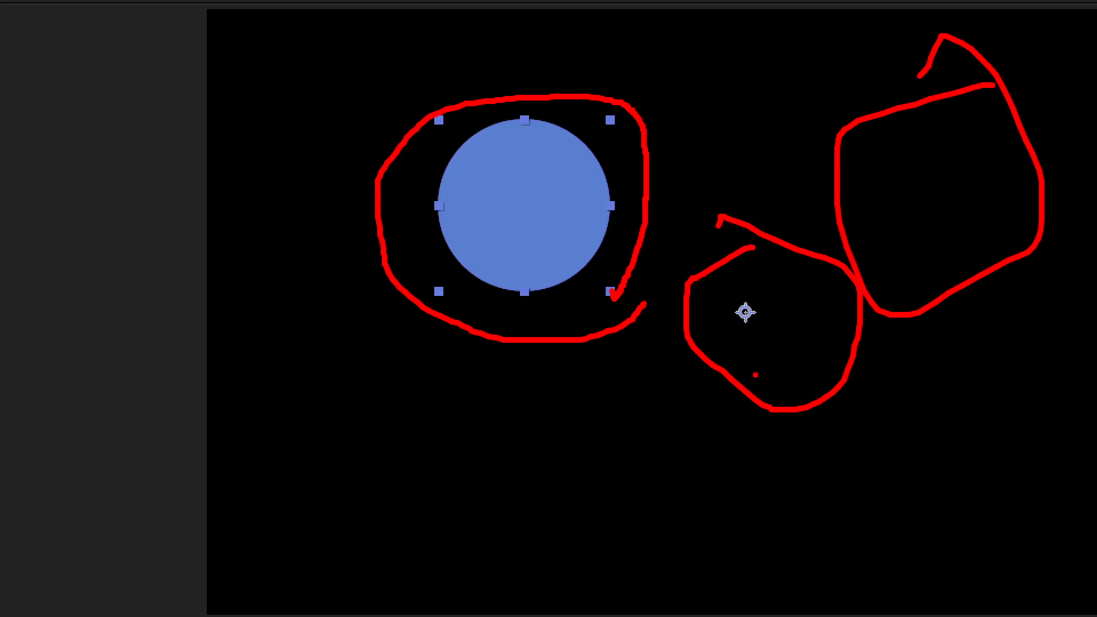
mouse_move(756, 338)
mouse_down()
mouse_move(726, 341)
mouse_move(713, 312)
mouse_move(724, 293)
mouse_move(762, 291)
mouse_move(757, 336)
mouse_up()
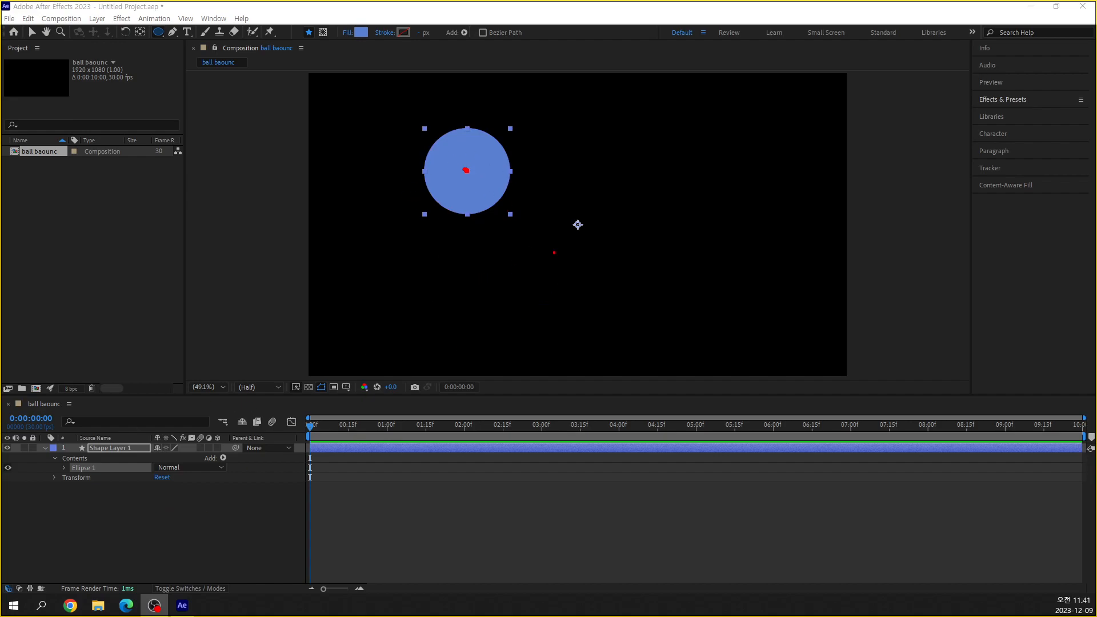
mouse_move(578, 229)
mouse_down()
mouse_move(569, 230)
mouse_move(578, 231)
mouse_up()
mouse_move(475, 252)
mouse_down()
mouse_move(498, 303)
mouse_move(537, 338)
mouse_move(646, 330)
mouse_move(724, 271)
mouse_move(731, 227)
mouse_move(691, 250)
mouse_move(745, 260)
mouse_up()
mouse_move(487, 117)
mouse_down()
mouse_move(549, 68)
mouse_move(672, 143)
mouse_move(683, 170)
mouse_up()
drag(643, 140, 682, 170)
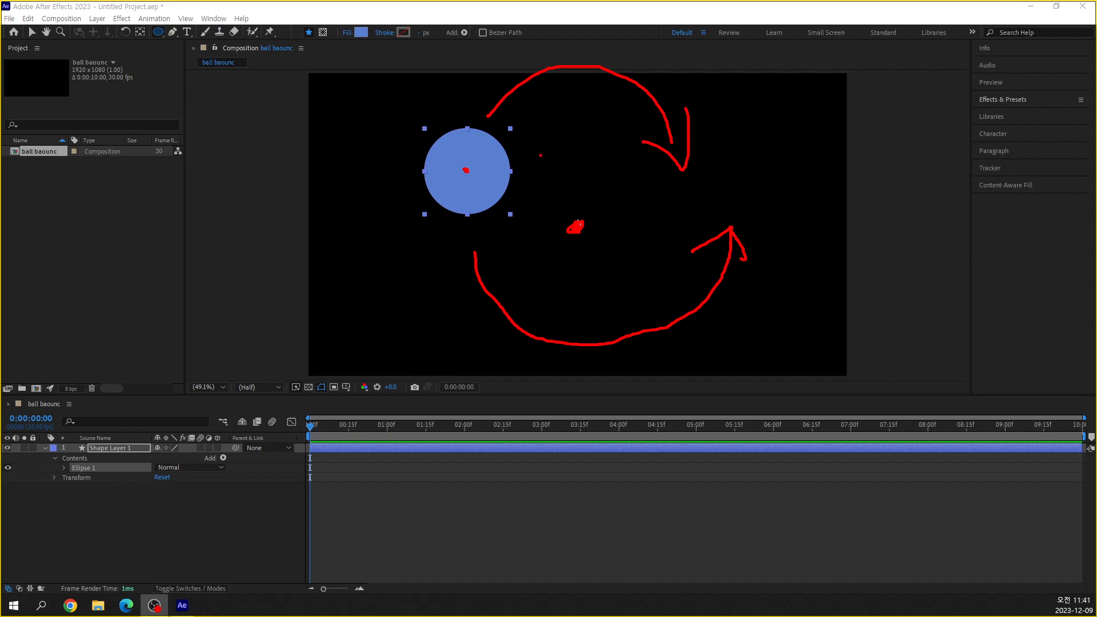
drag(493, 183, 552, 222)
key(Escape)
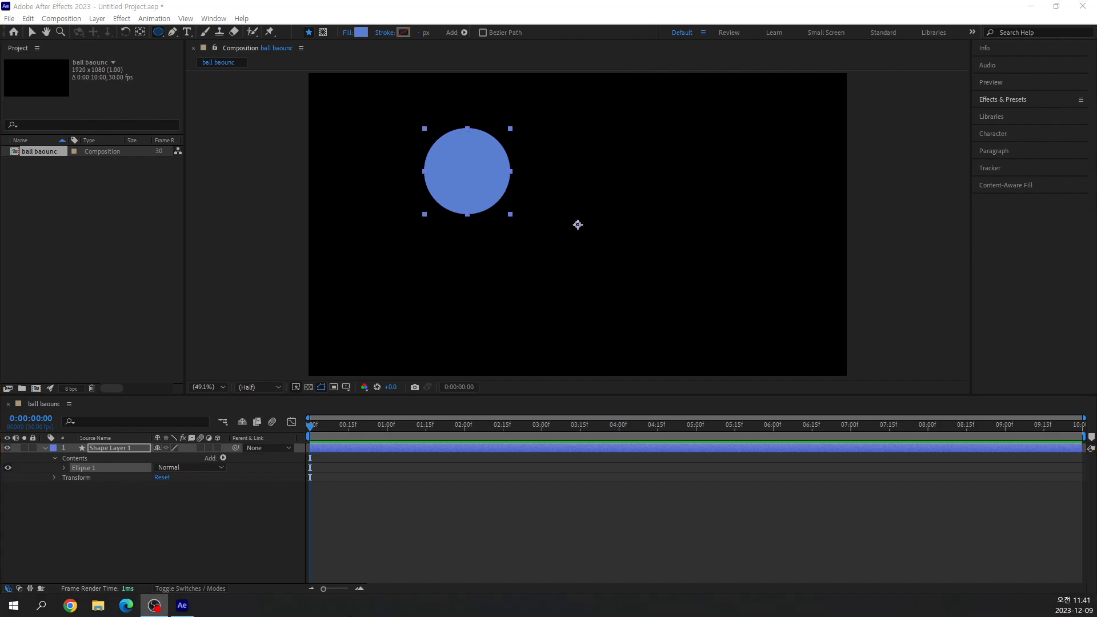
Expand the Ellipse 1 group of Shape Layer 1 to examine its path, stroke, fill and transform properties.
click(64, 468)
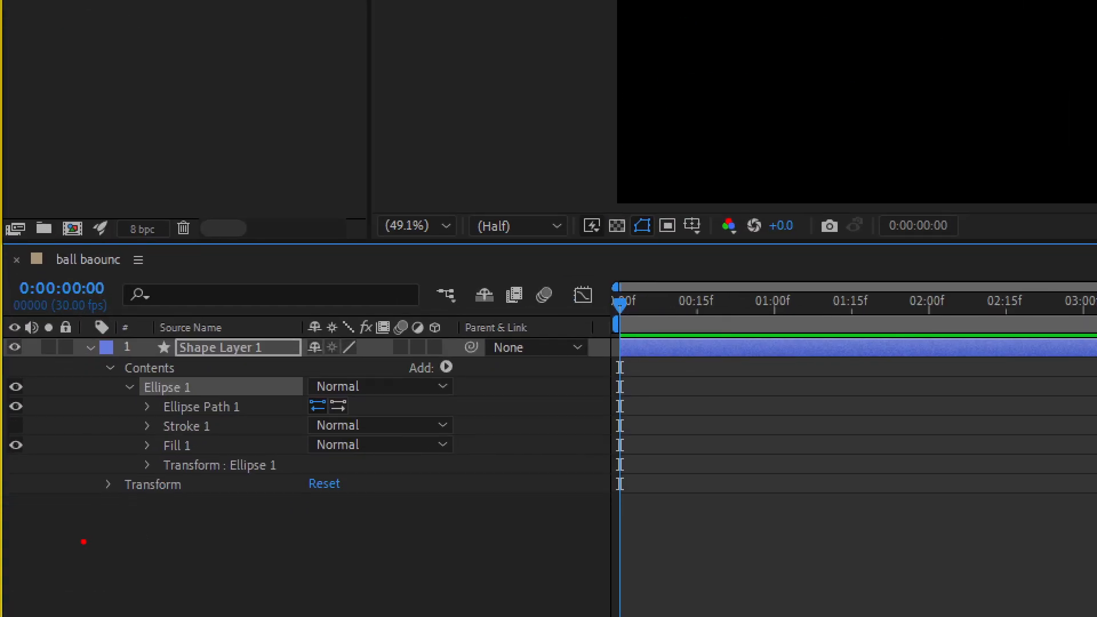
drag(123, 389, 46, 389)
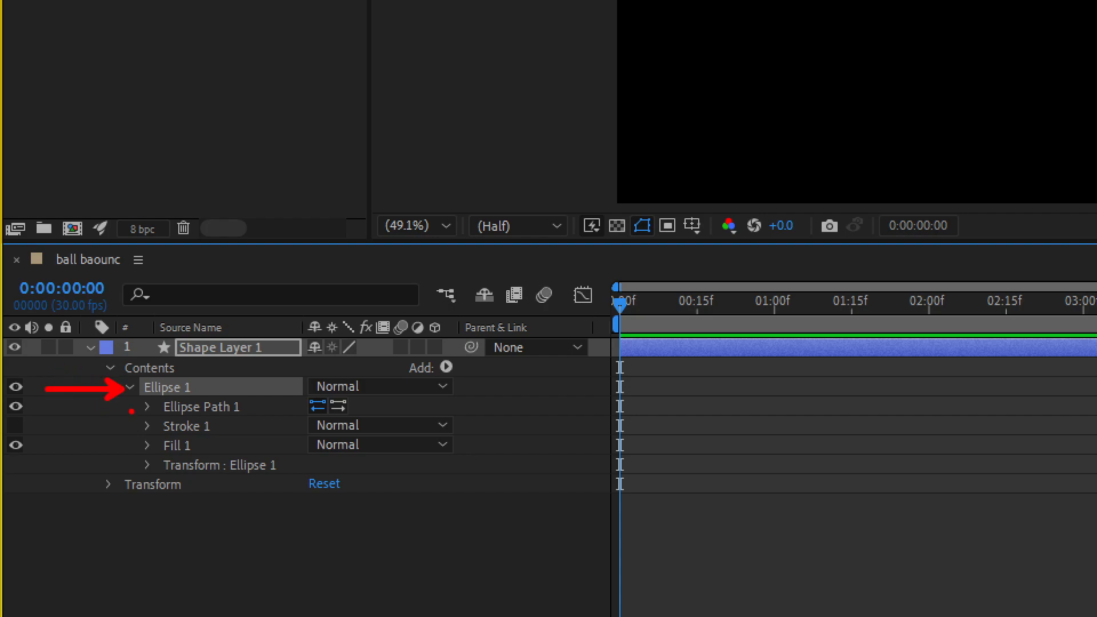
mouse_move(131, 394)
mouse_down()
mouse_move(306, 465)
mouse_move(311, 479)
mouse_up()
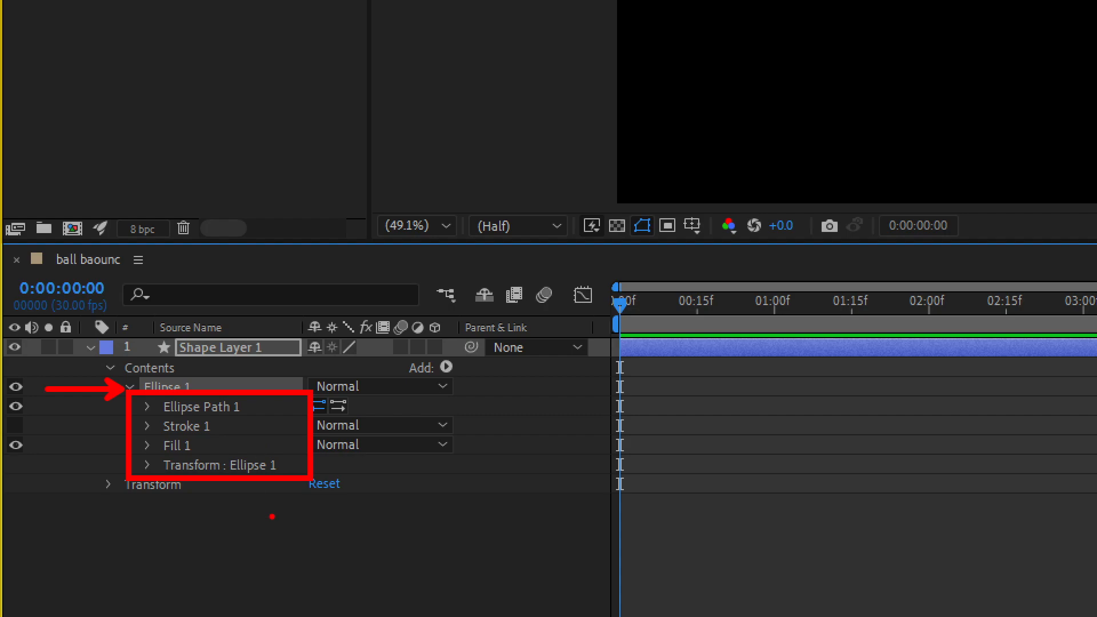
drag(151, 496, 193, 572)
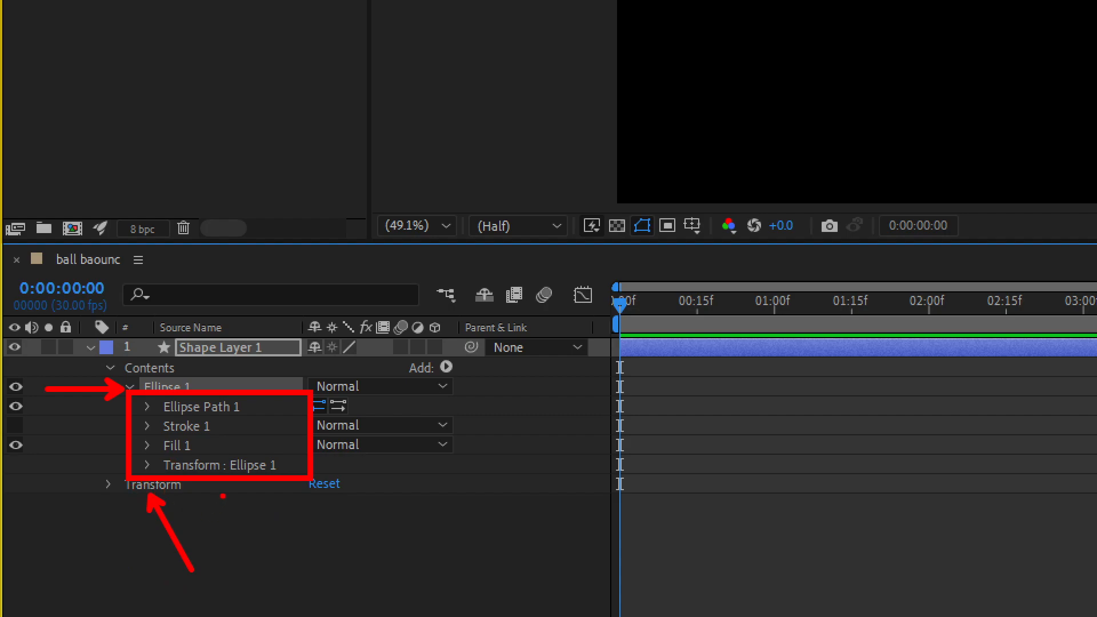
drag(217, 489, 260, 532)
mouse_move(251, 366)
mouse_down()
mouse_move(185, 336)
mouse_move(234, 331)
mouse_move(268, 349)
mouse_up()
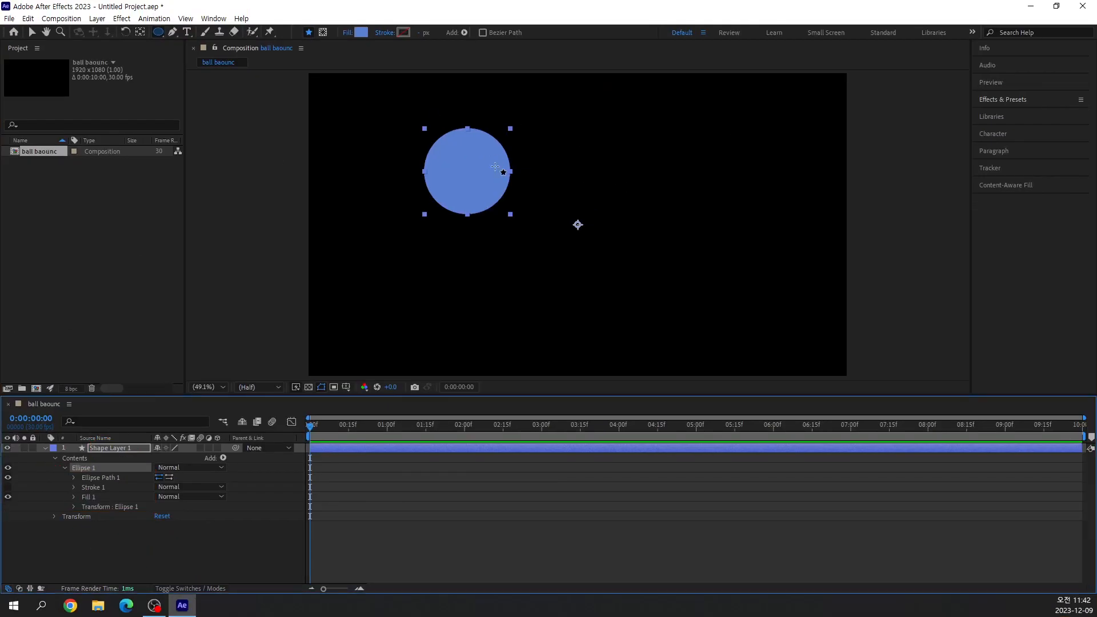
Draw two more circles inside Shape Layer 1 and expand the Ellipse 2 and Ellipse 3 groups to compare their properties.
drag(620, 147, 680, 207)
drag(600, 277, 627, 307)
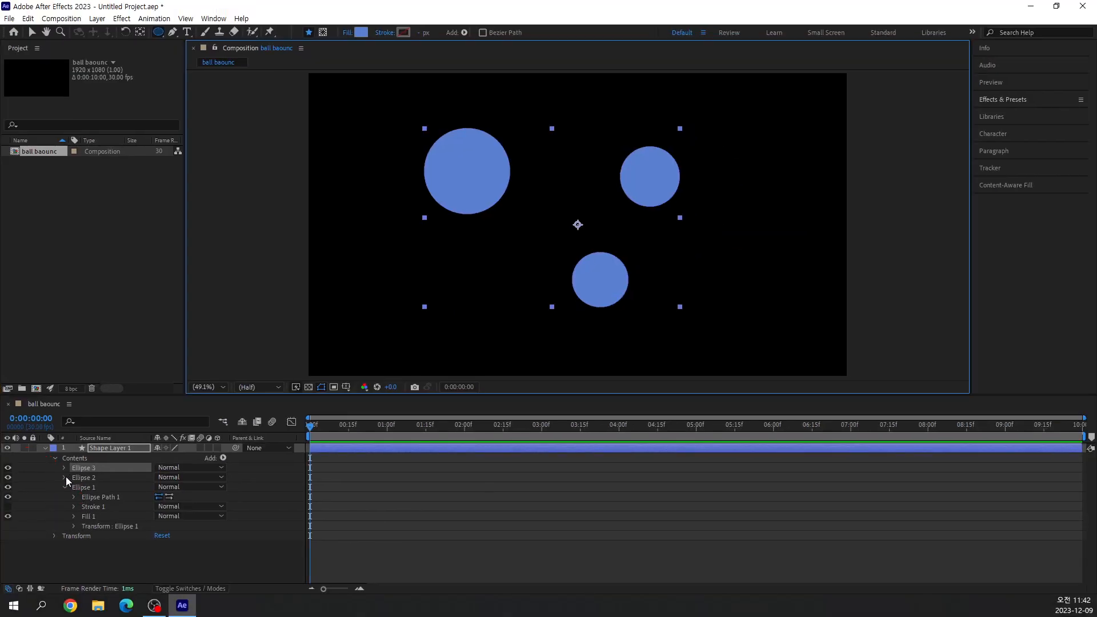
click(128, 413)
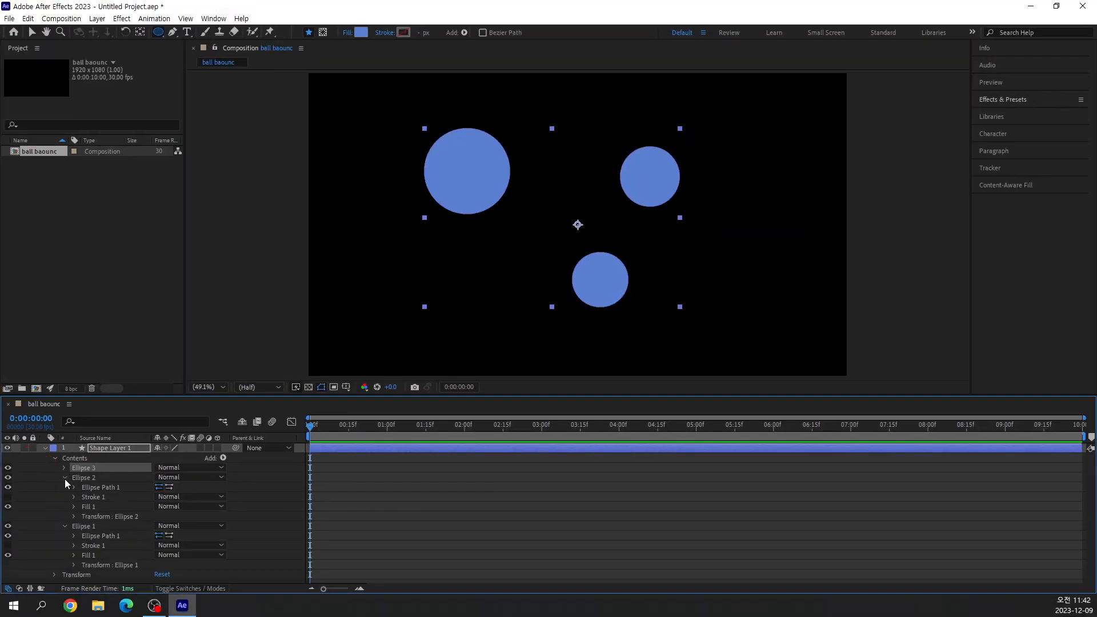
click(63, 468)
mouse_move(98, 395)
mouse_down()
mouse_move(94, 339)
mouse_move(93, 352)
mouse_up()
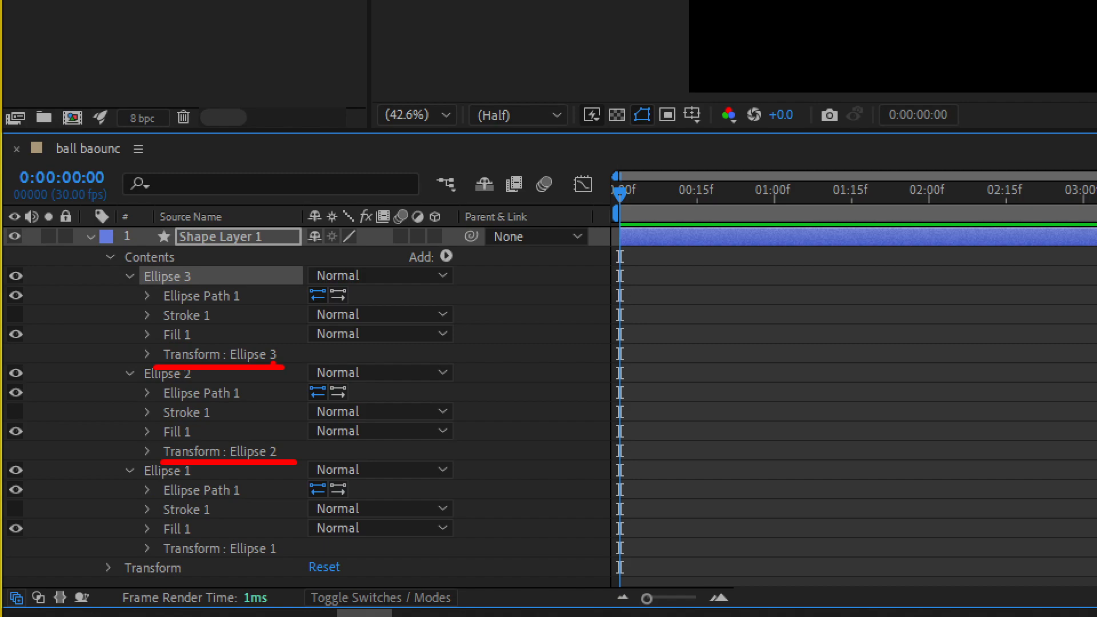
drag(157, 562, 276, 560)
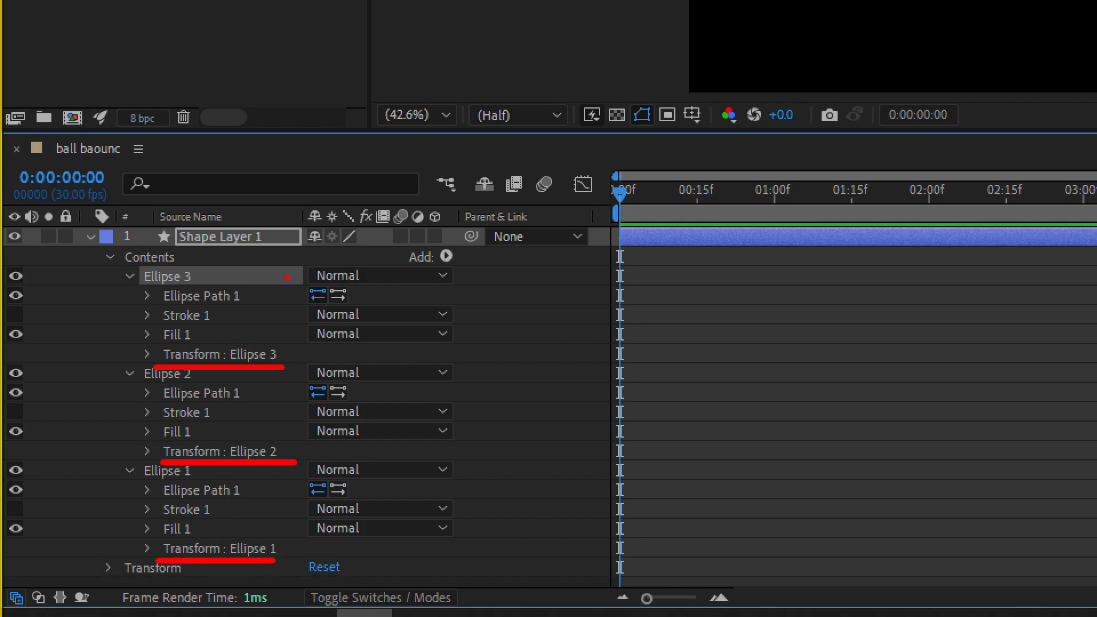
mouse_move(110, 246)
mouse_down()
mouse_move(299, 375)
mouse_move(326, 560)
mouse_up()
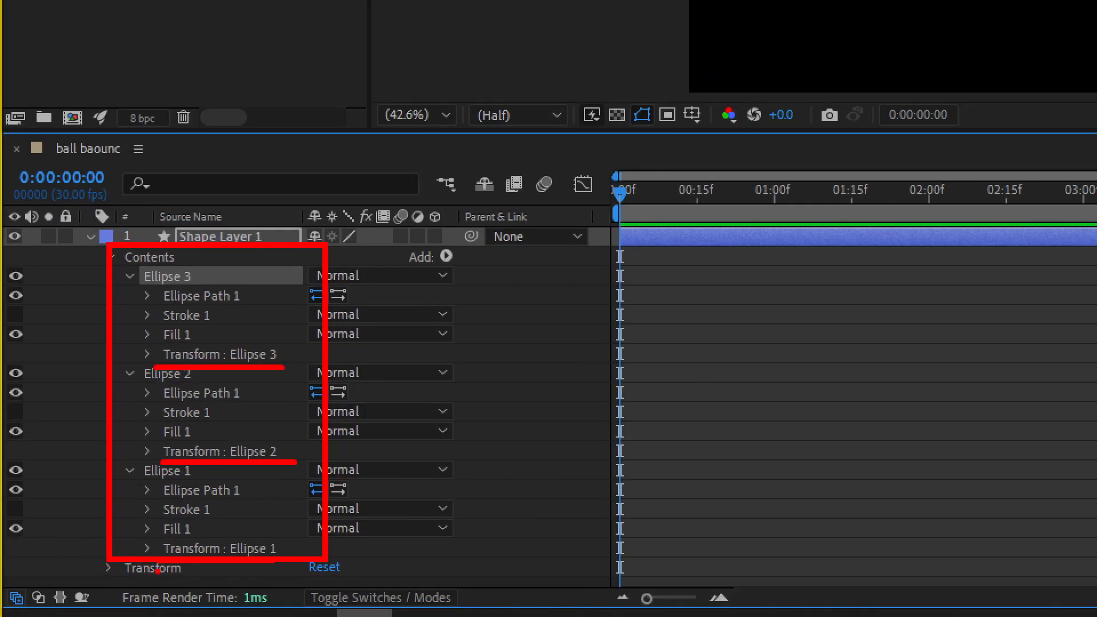
drag(135, 578, 106, 569)
drag(238, 585, 245, 586)
drag(160, 287, 135, 323)
drag(151, 385, 131, 409)
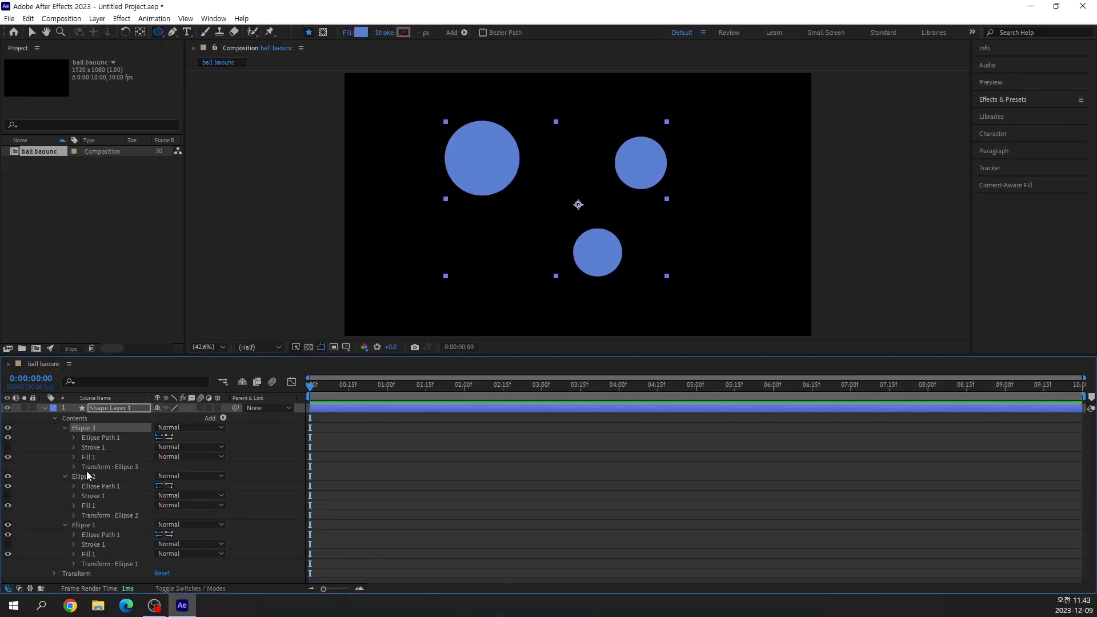
Delete the Ellipse 2 and Ellipse 3 groups from Shape Layer 1 so that only Ellipse 1 remains.
click(171, 380)
key(Delete)
click(85, 428)
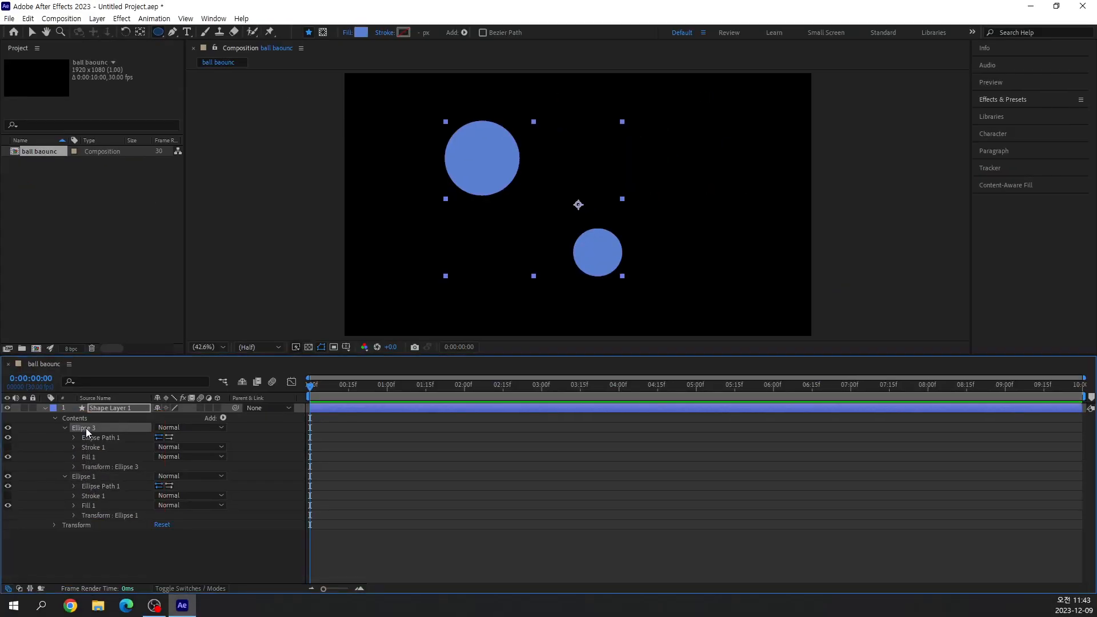
key(Delete)
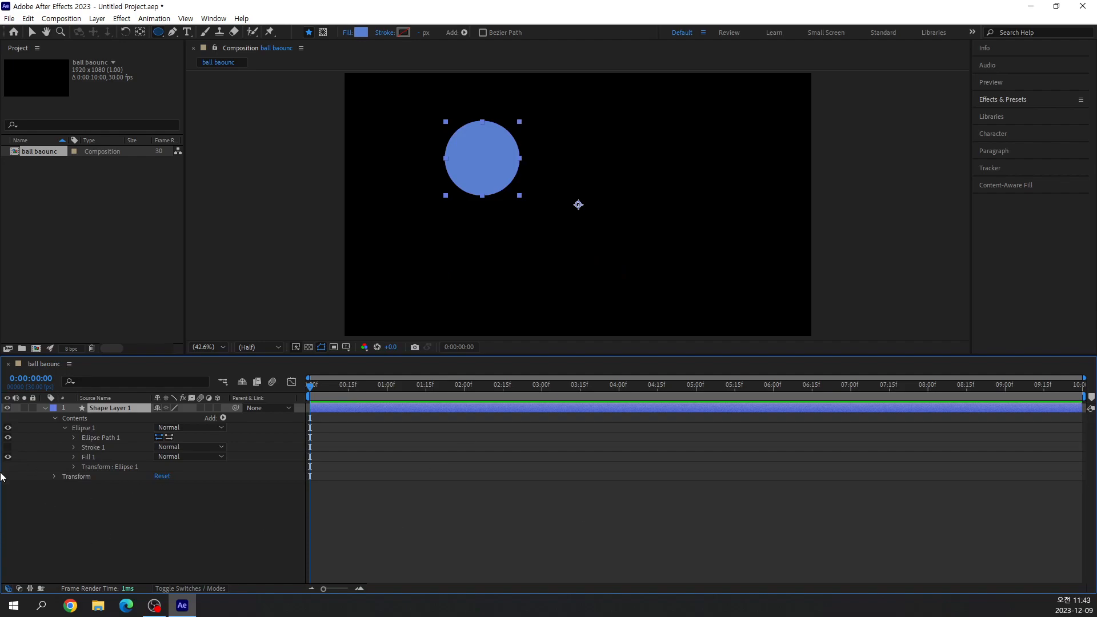
Set the position in the Ellipse 1 group's own transform to 0, 0 and switch to the Selection tool.
click(73, 467)
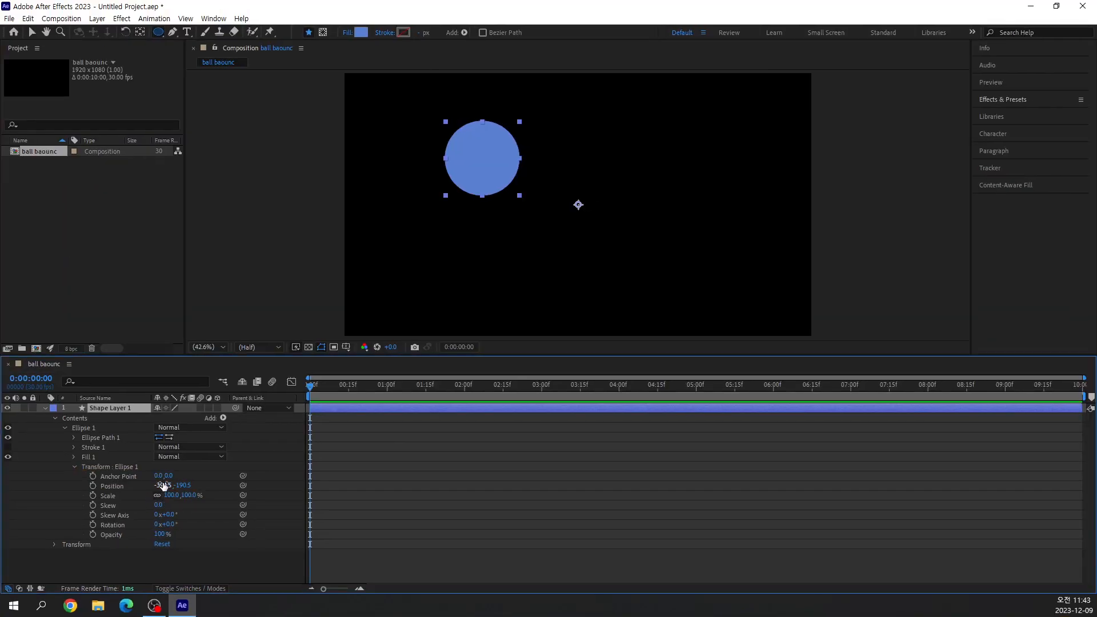
click(164, 486)
text(0)
key(Tab)
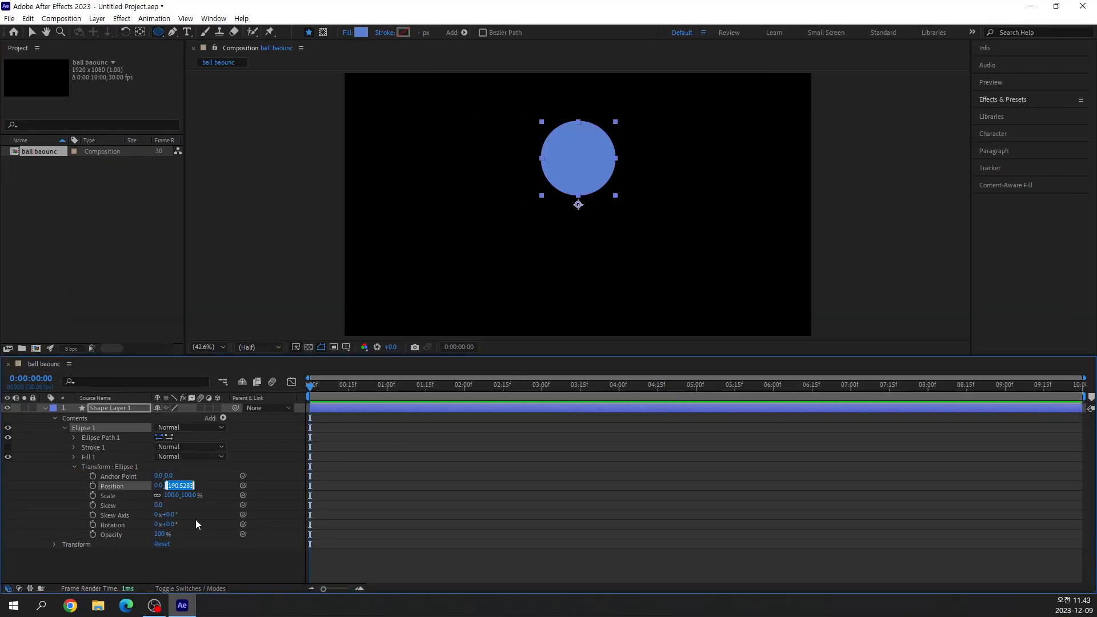
text(0)
key(Return)
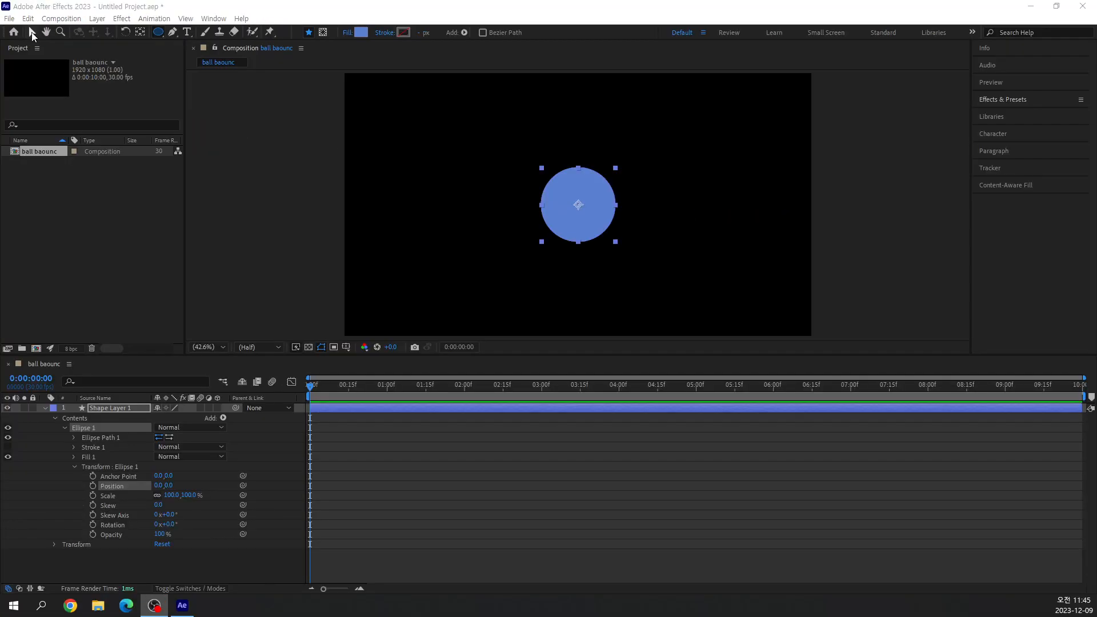
click(64, 64)
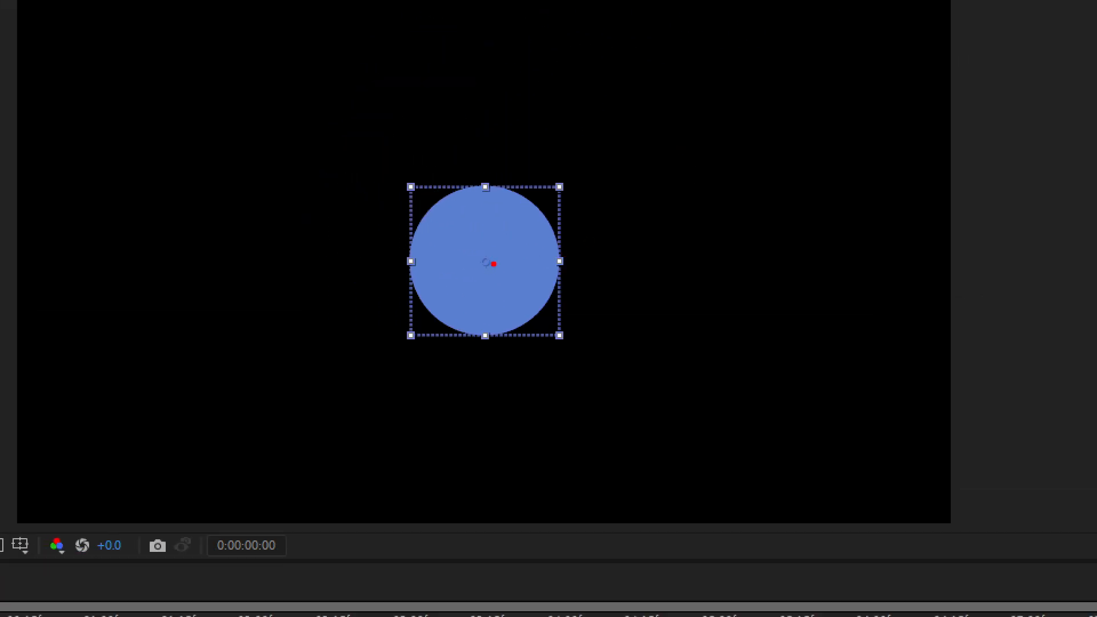
mouse_move(494, 272)
mouse_down()
mouse_move(479, 275)
mouse_move(484, 252)
mouse_move(500, 266)
mouse_up()
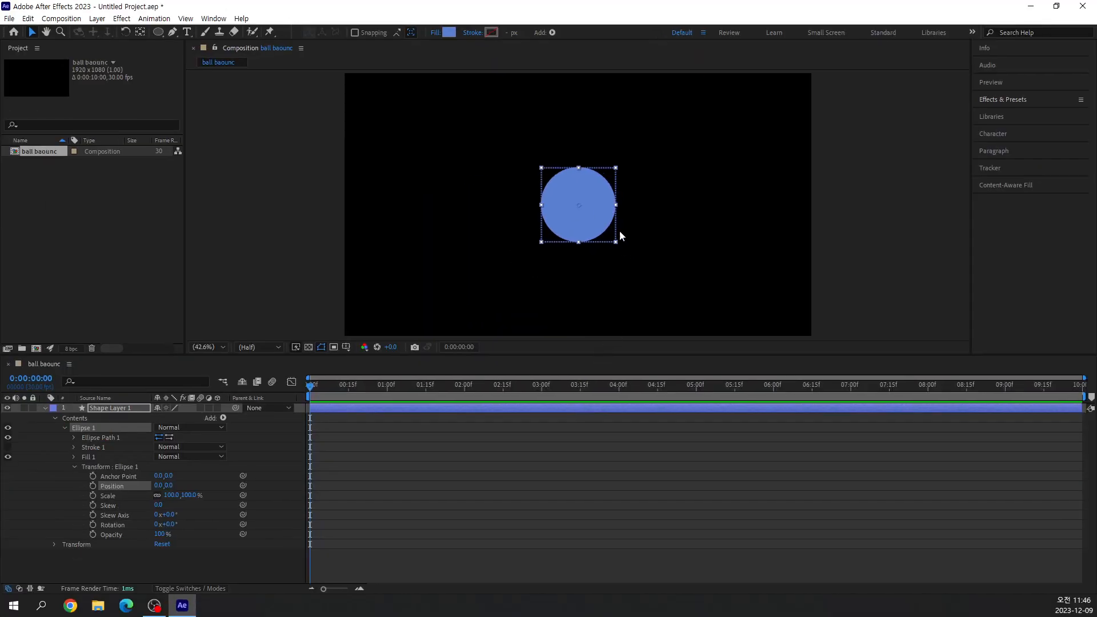
Try moving the Ellipse 1 group to the upper-left area of the frame, and reset its position to 0, 0.
drag(598, 228, 428, 171)
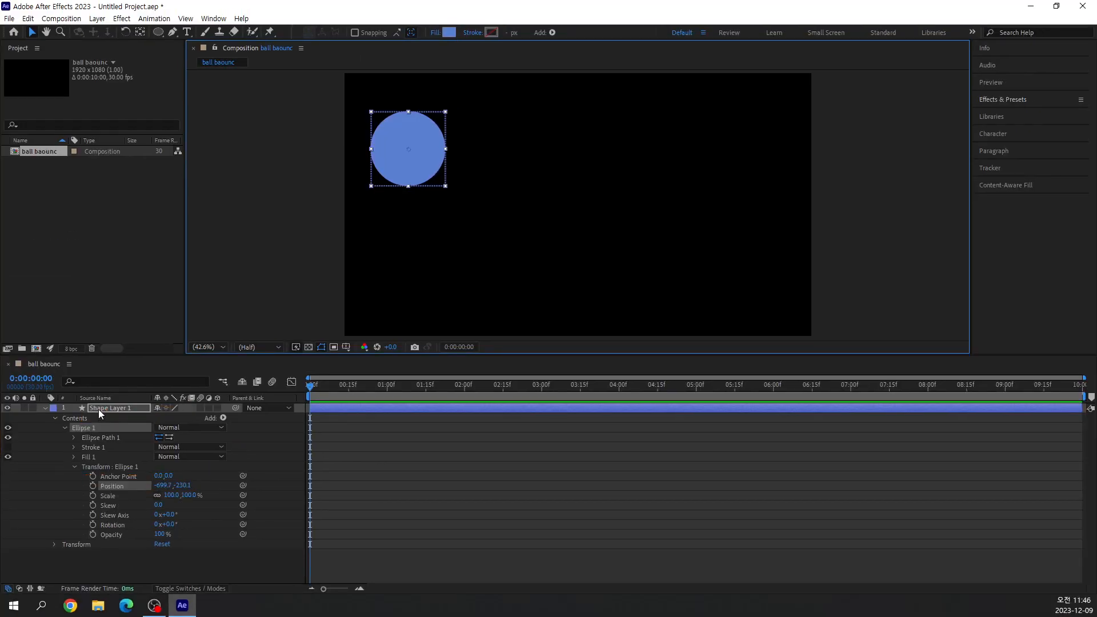
click(104, 407)
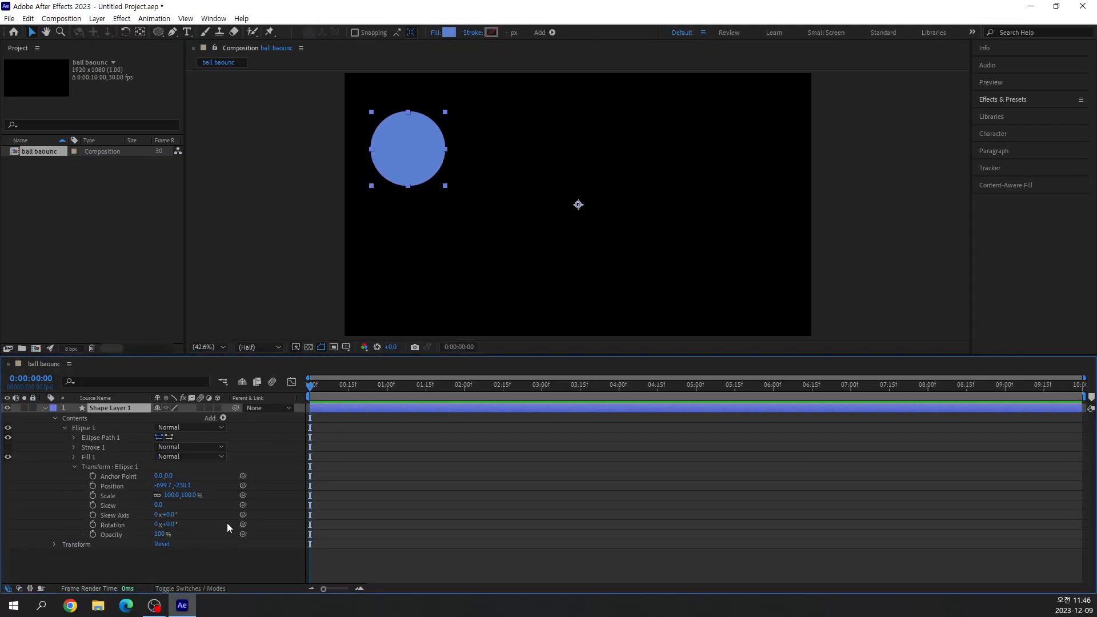
click(169, 486)
text(0)
key(Tab)
text(0)
key(Return)
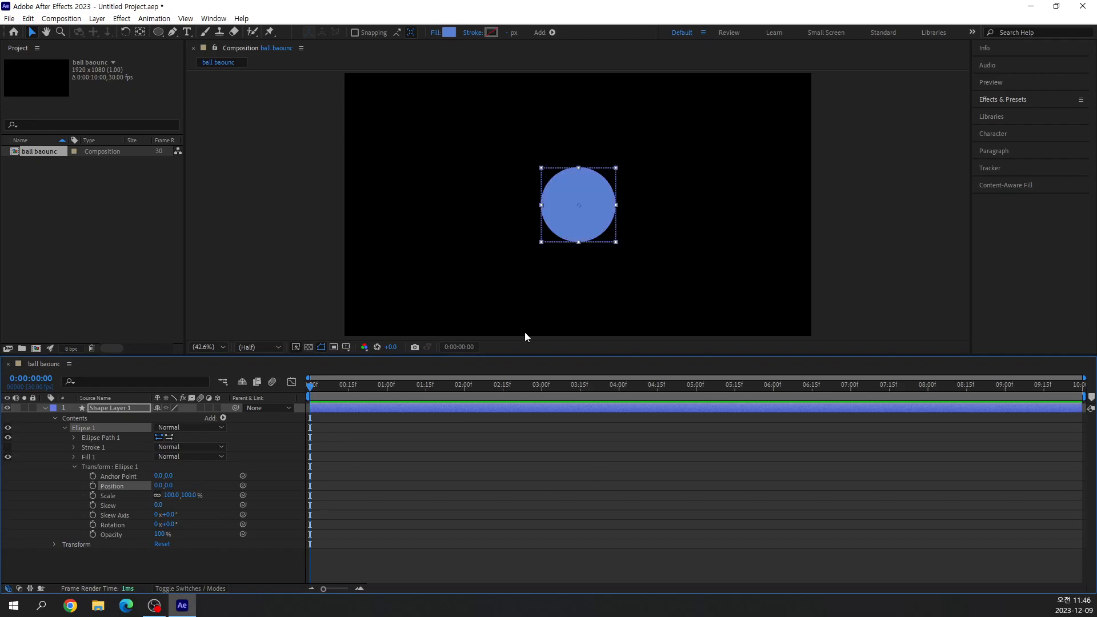
Select Shape Layer 1 as a whole and move the circle together with its anchor point to the upper-left area of the frame.
click(108, 409)
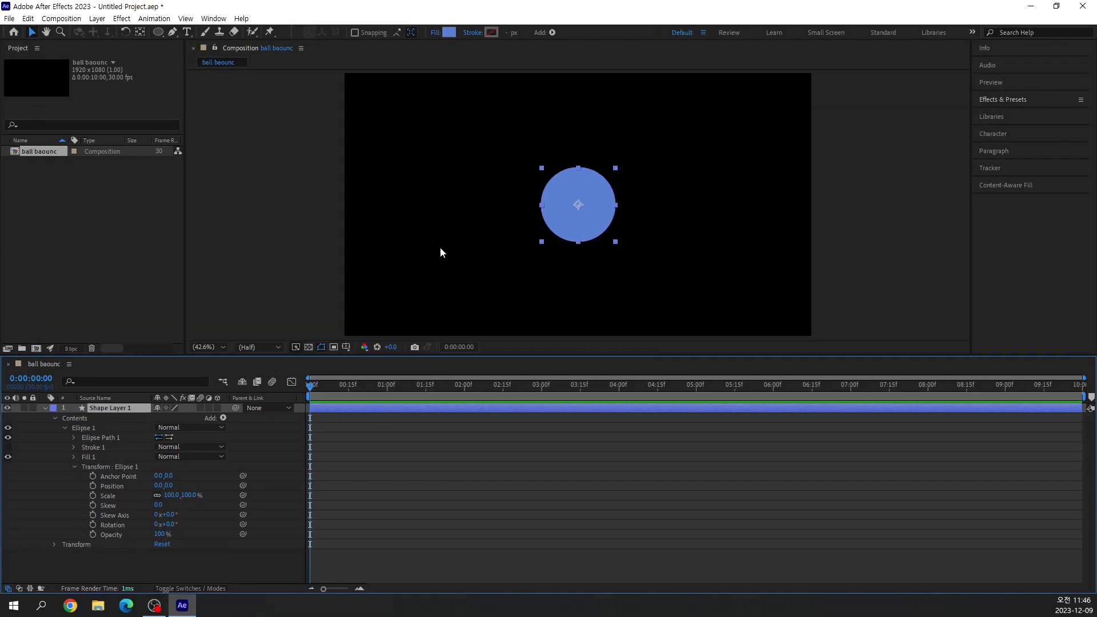
drag(586, 217, 427, 165)
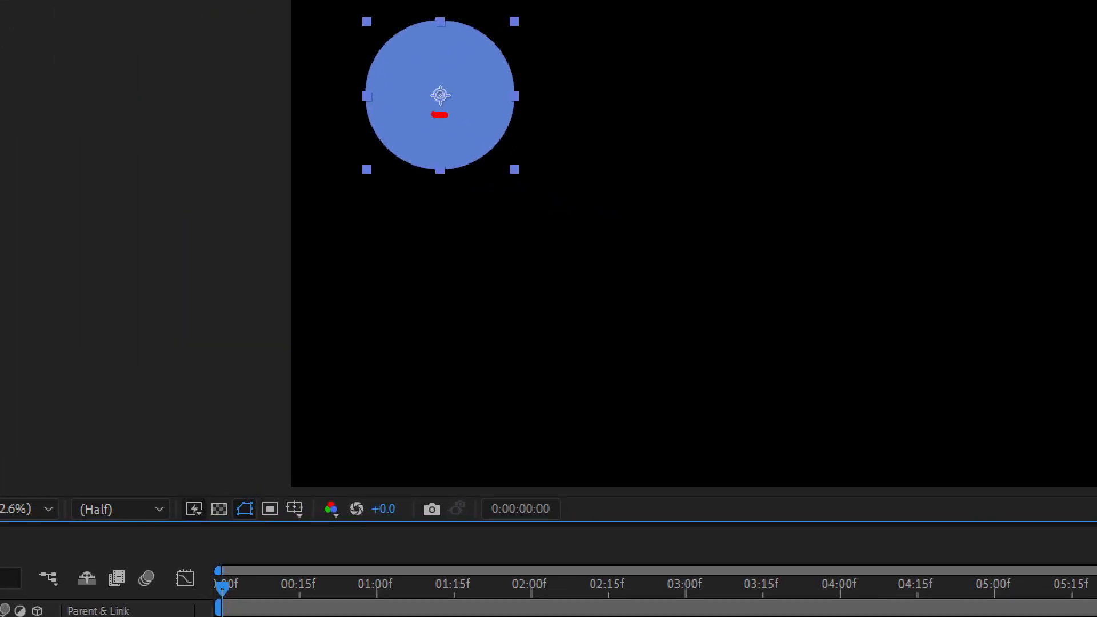
mouse_move(432, 114)
mouse_down()
mouse_move(441, 67)
mouse_move(465, 93)
mouse_move(455, 120)
mouse_up()
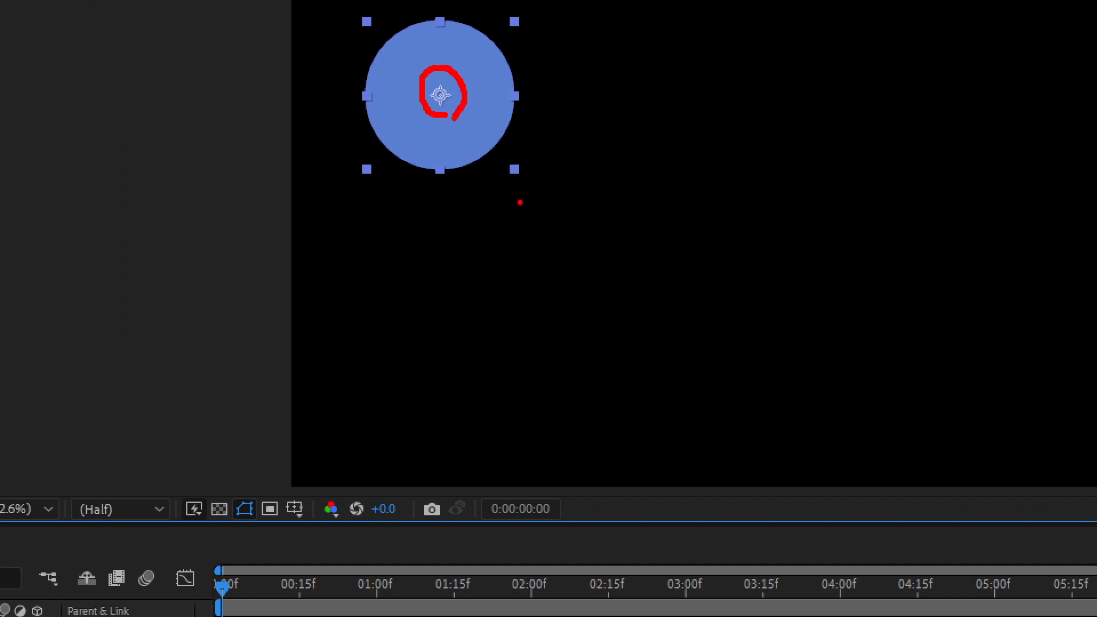
mouse_move(884, 180)
mouse_down()
mouse_move(871, 265)
mouse_move(886, 167)
mouse_move(834, 289)
mouse_move(742, 131)
mouse_move(755, 245)
mouse_up()
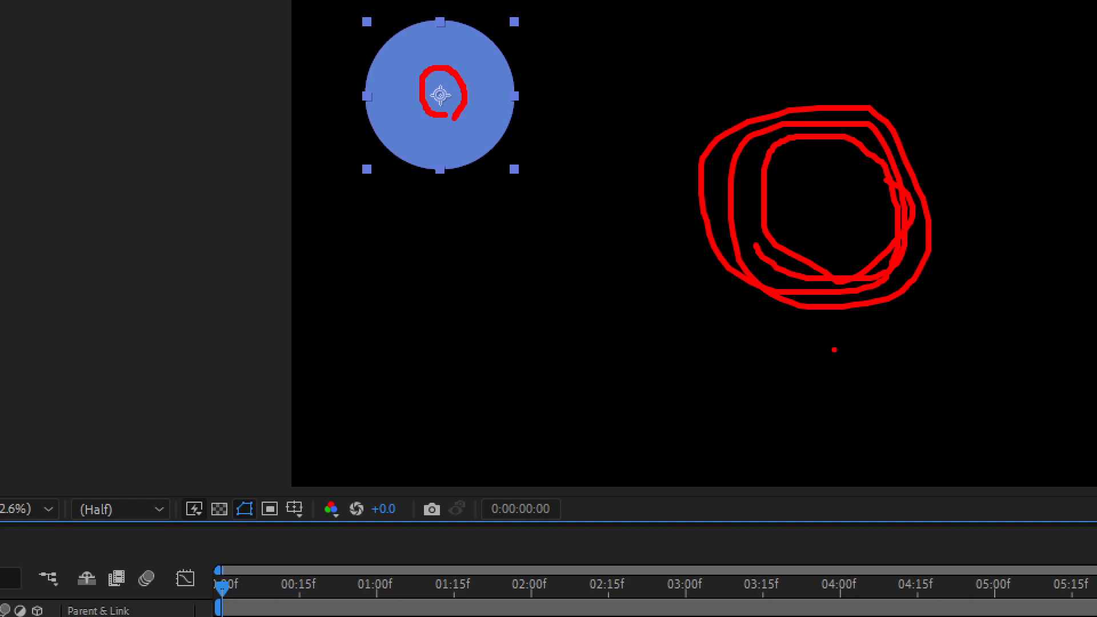
key(Escape)
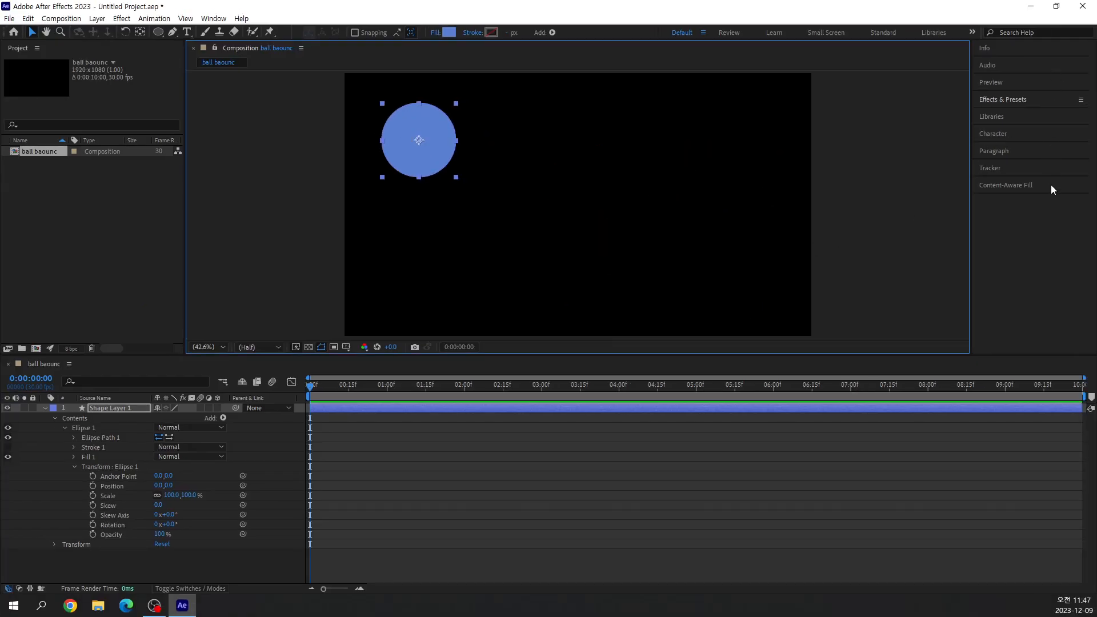
key(ctrl+1)
click(1037, 105)
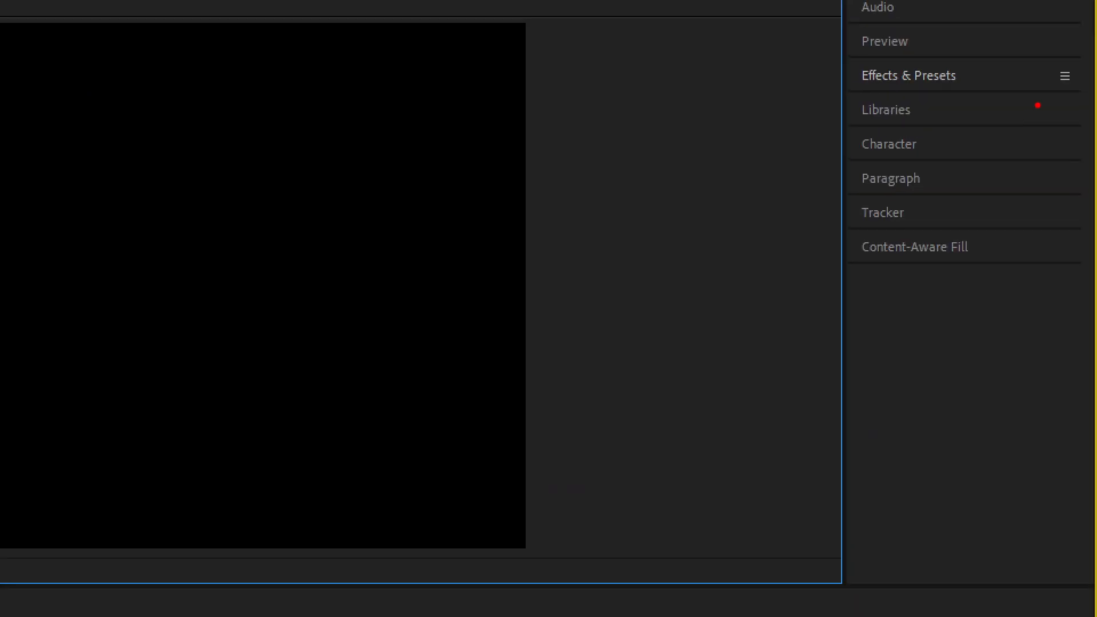
drag(834, 2, 1019, 315)
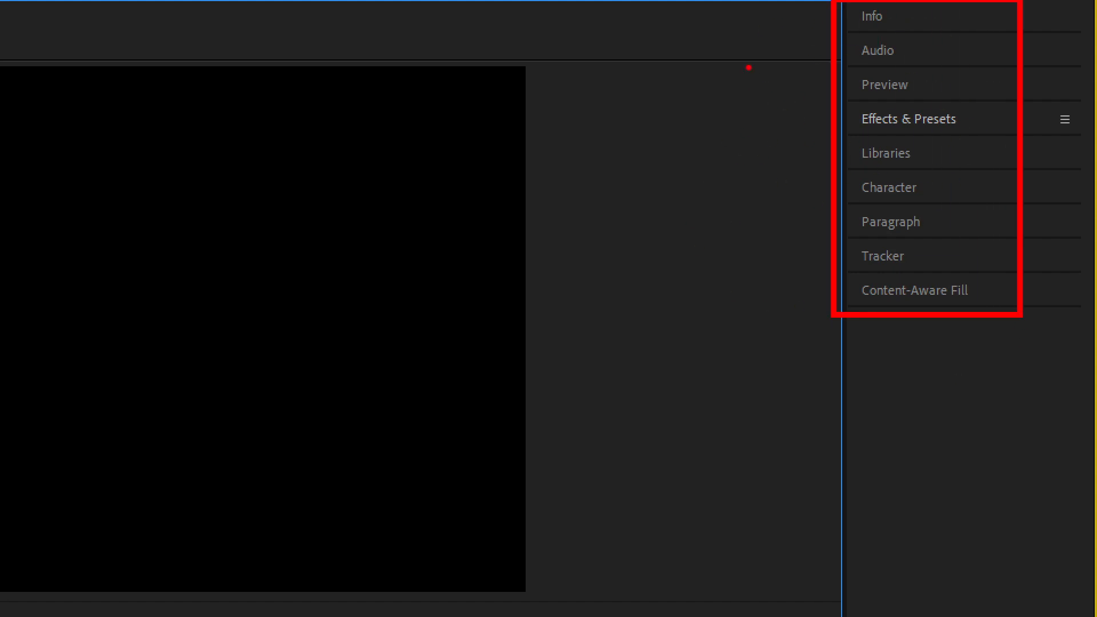
key(Escape)
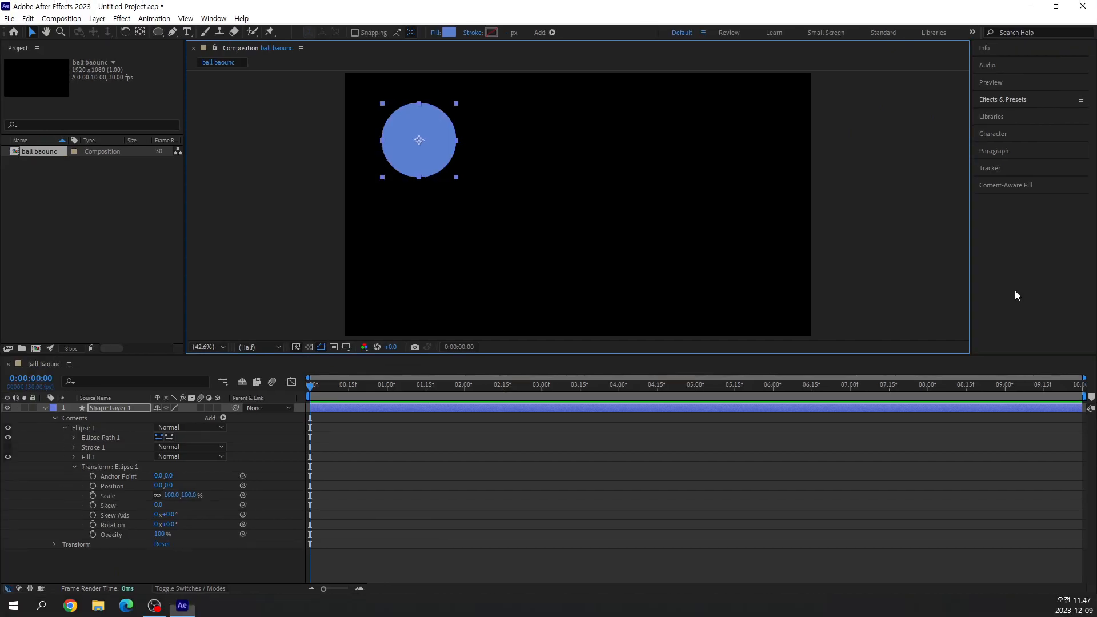
Expand the Content-Aware Fill panel to look through its settings and collapse it again.
click(215, 19)
click(261, 37)
click(311, 160)
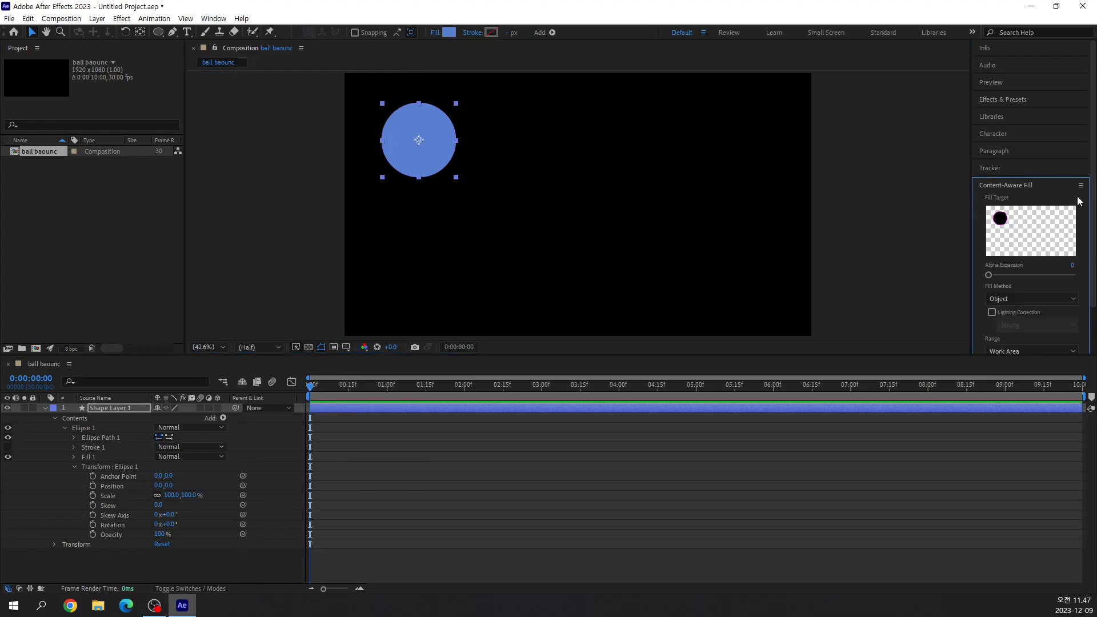
scroll(1033, 270, down, 2)
scroll(1051, 234, up, 2)
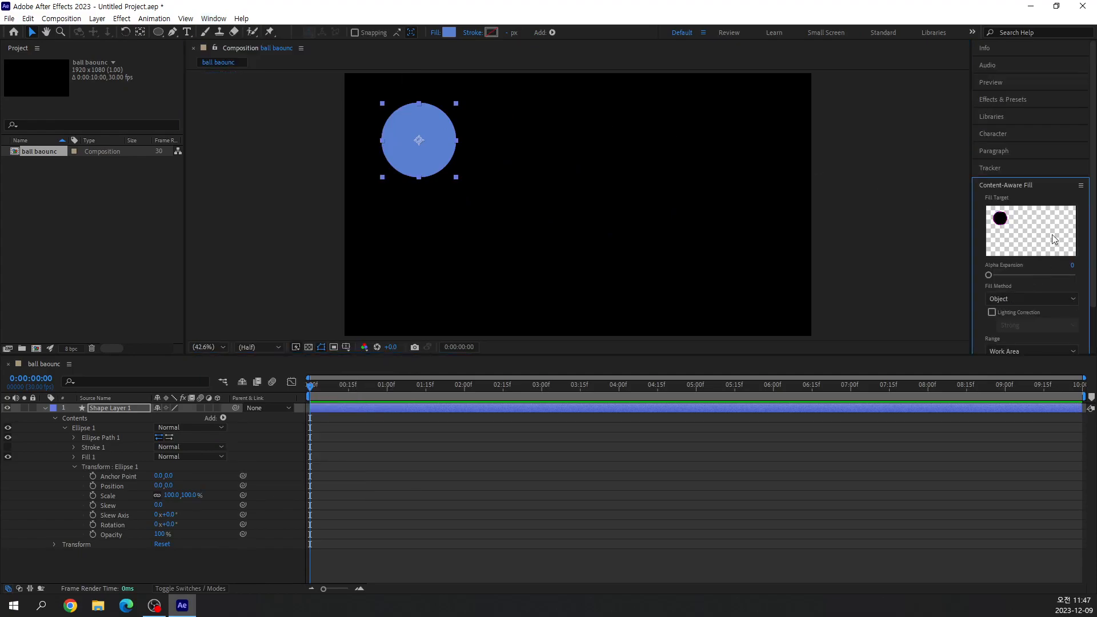
click(1015, 186)
scroll(538, 194, up, 1)
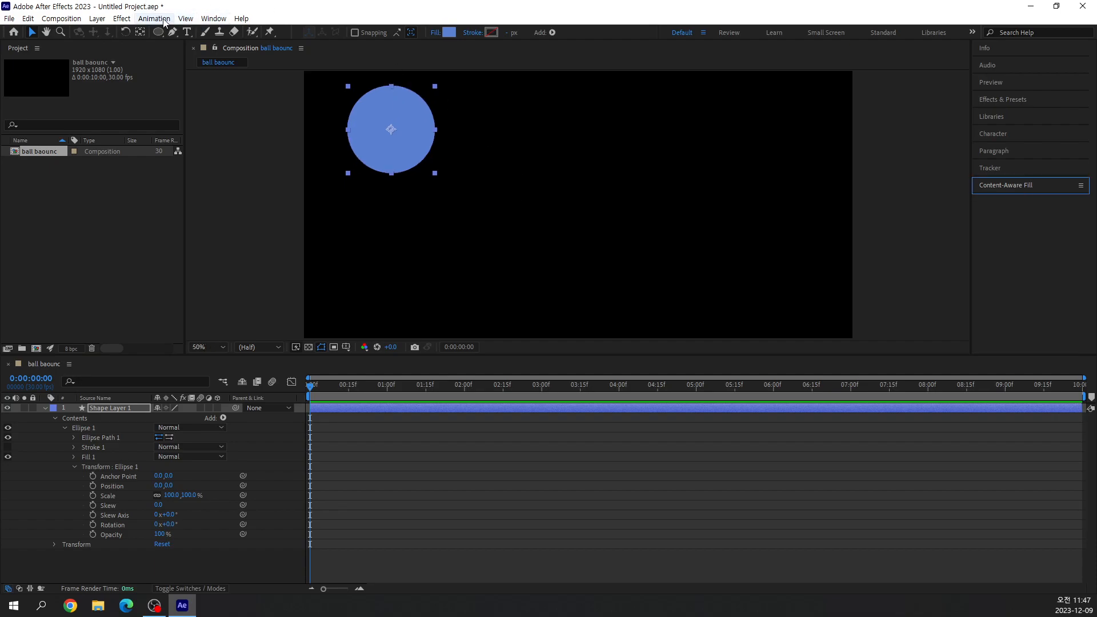
Try to show the Align panel with the circle's layer selected, and collapse the Content-Aware Fill panel.
click(213, 18)
click(220, 78)
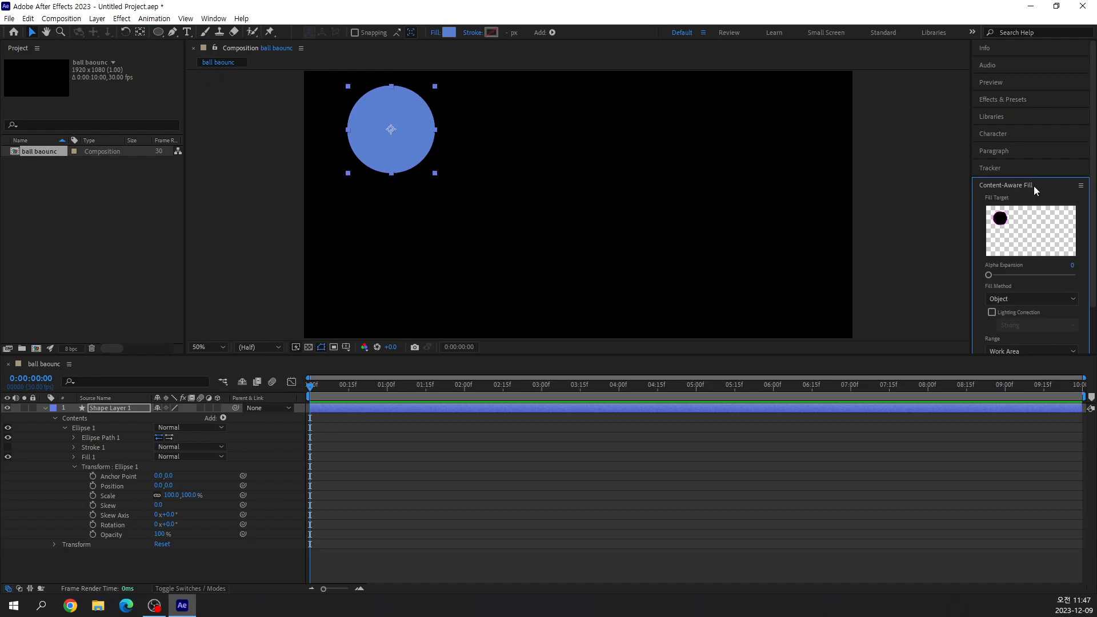
scroll(1033, 186, down, 2)
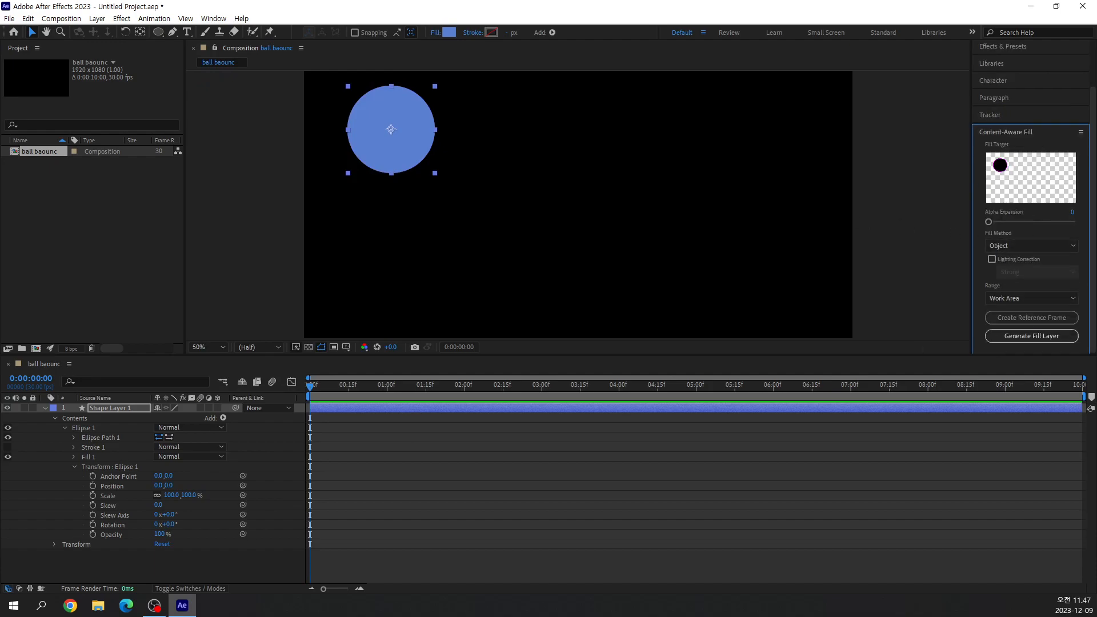
click(223, 20)
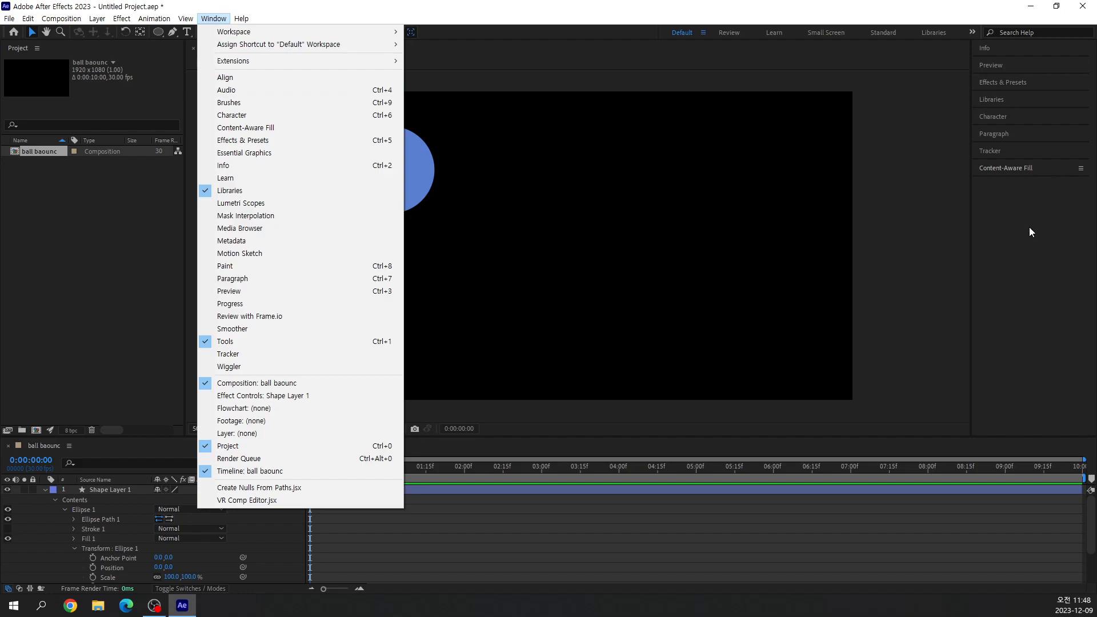
click(506, 67)
click(413, 144)
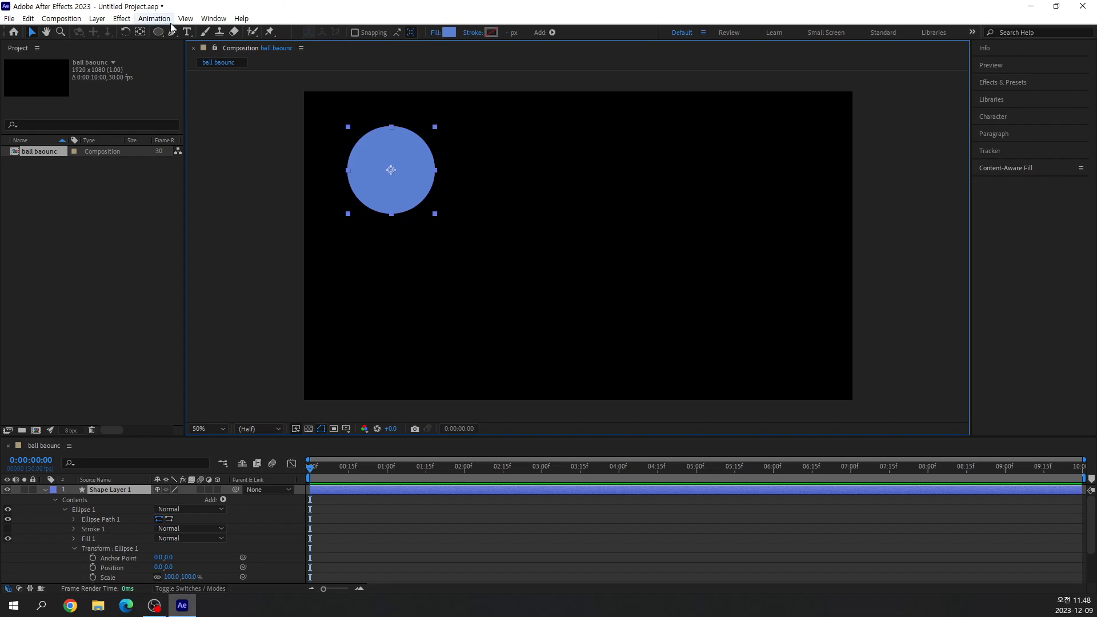
click(213, 19)
click(282, 77)
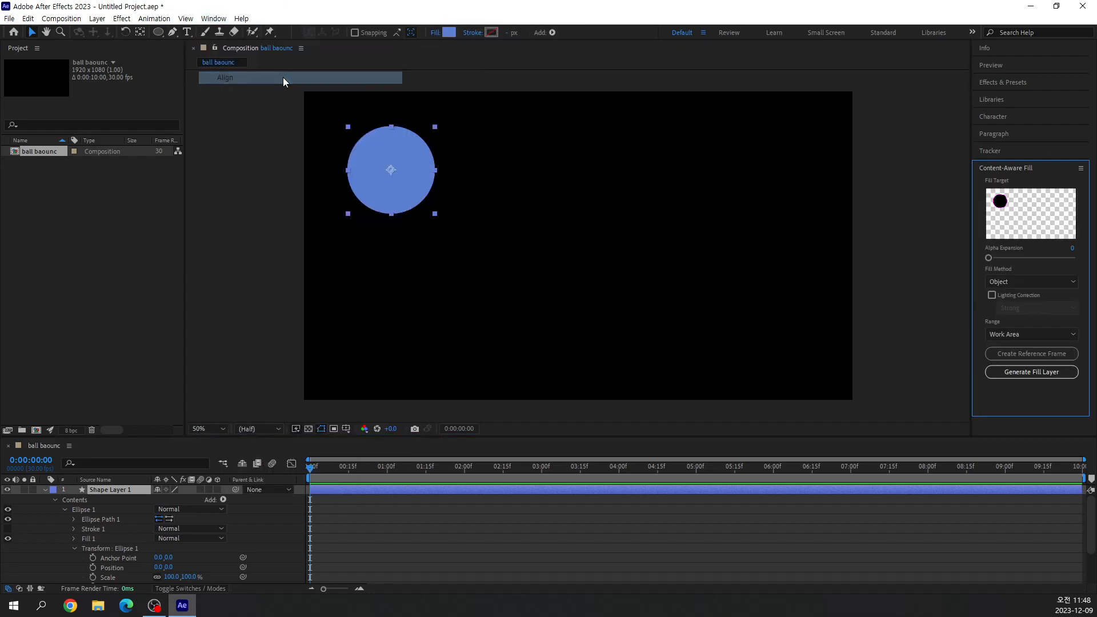
click(1021, 168)
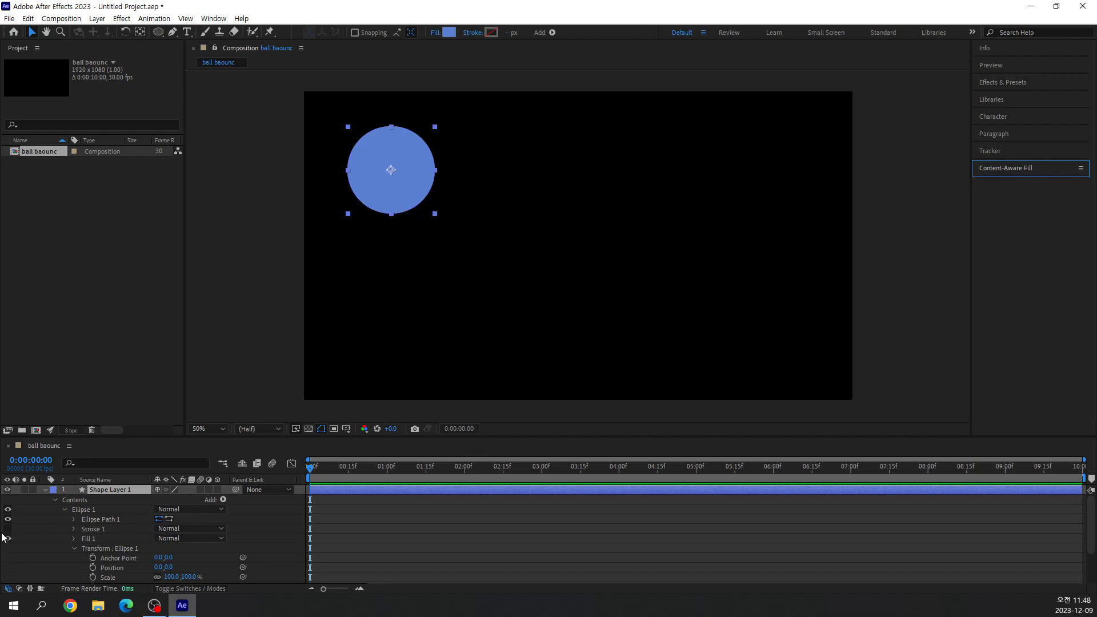
Enlarge the timeline area, collapse the Ellipse 1 group and expand Shape Layer 1's own Transform properties.
drag(192, 438, 192, 380)
click(64, 452)
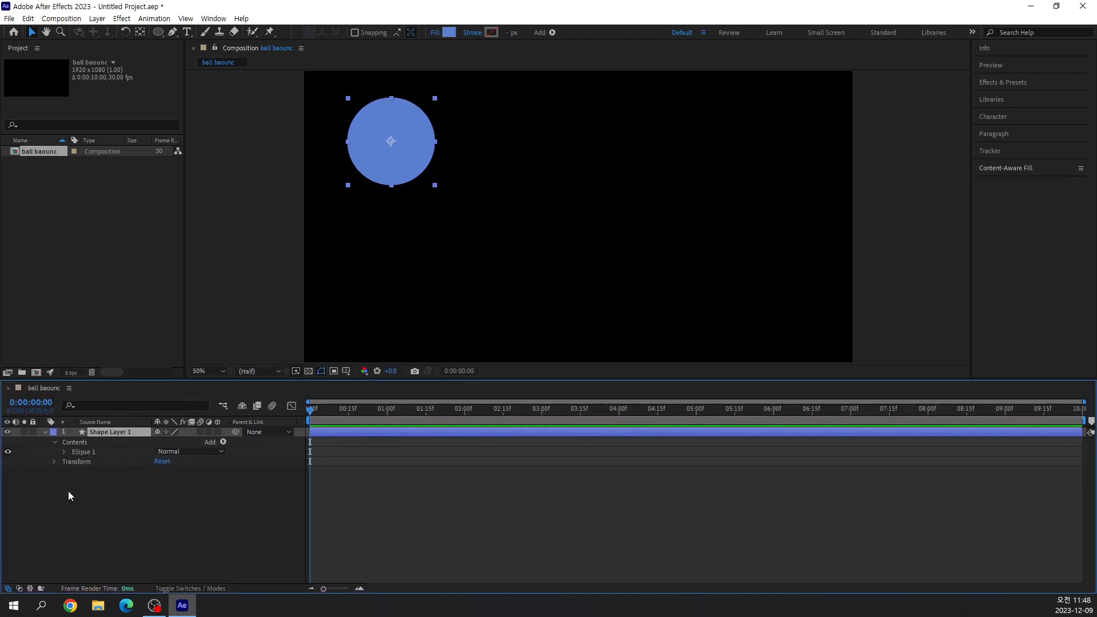
click(54, 461)
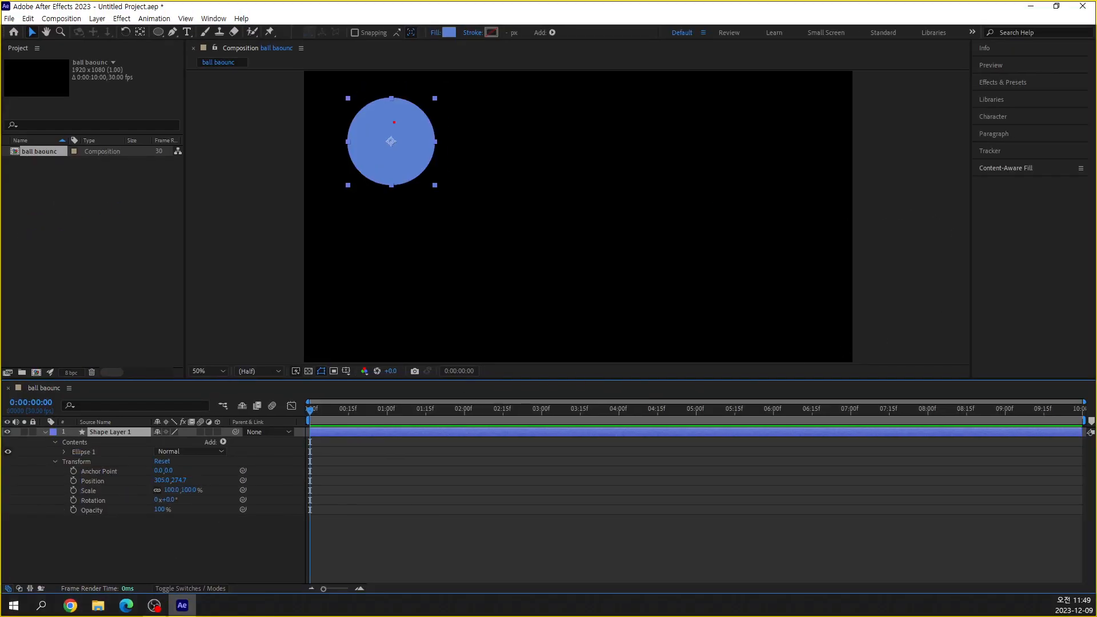
text(tfhd)
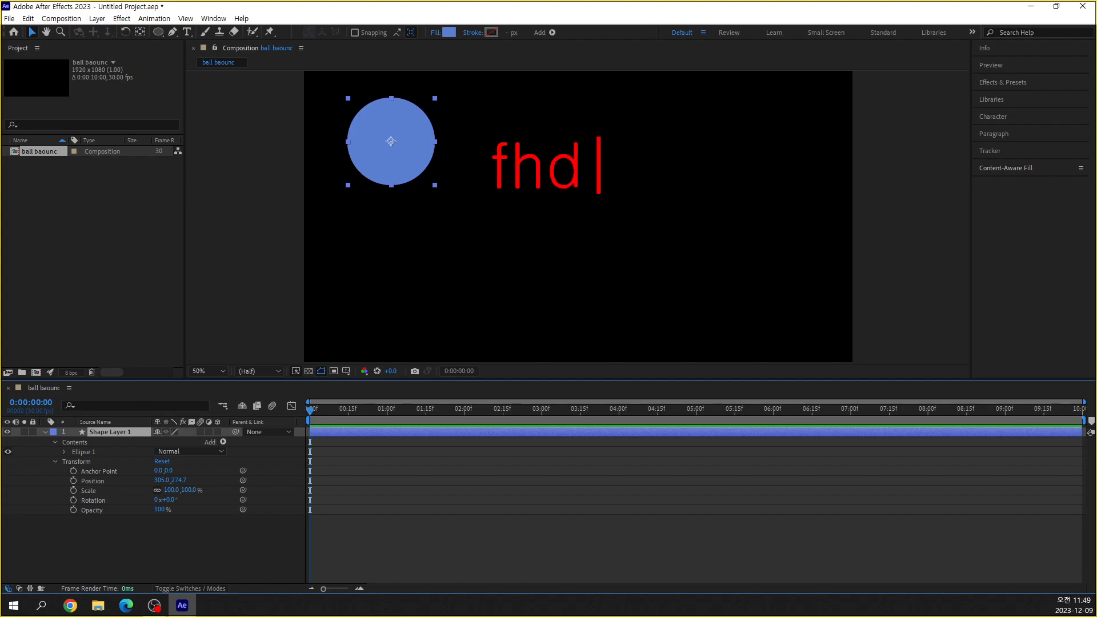
key(BackSpace)
key(BackSpace)
key(BackSpace)
text(FHD)
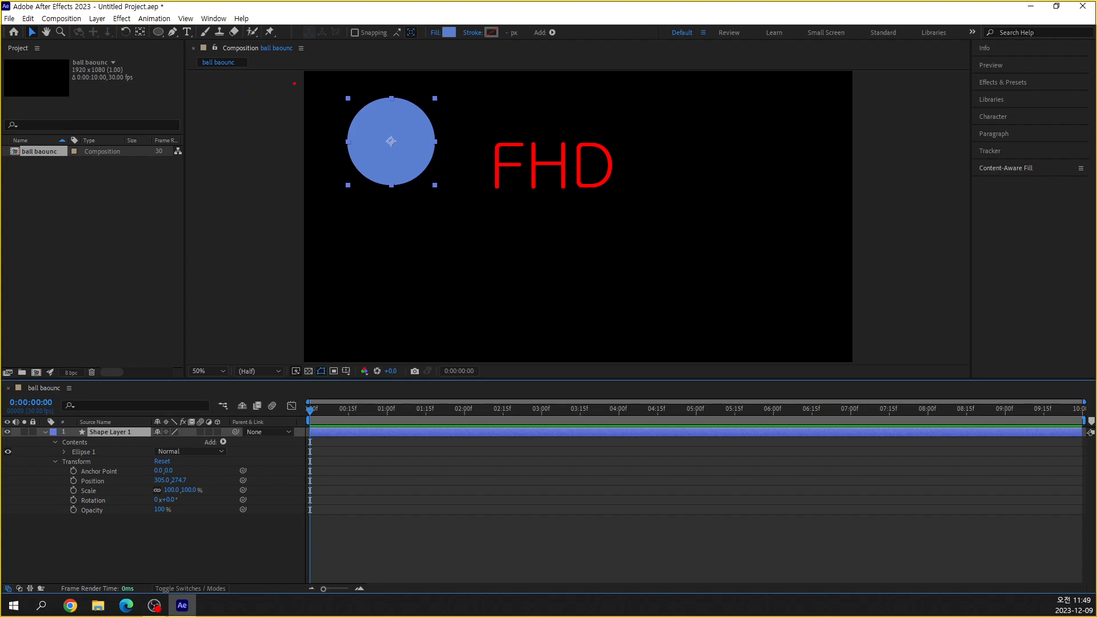
drag(302, 79, 231, 138)
key(ctrl+z)
key(t)
text(0,0)
key(Escape)
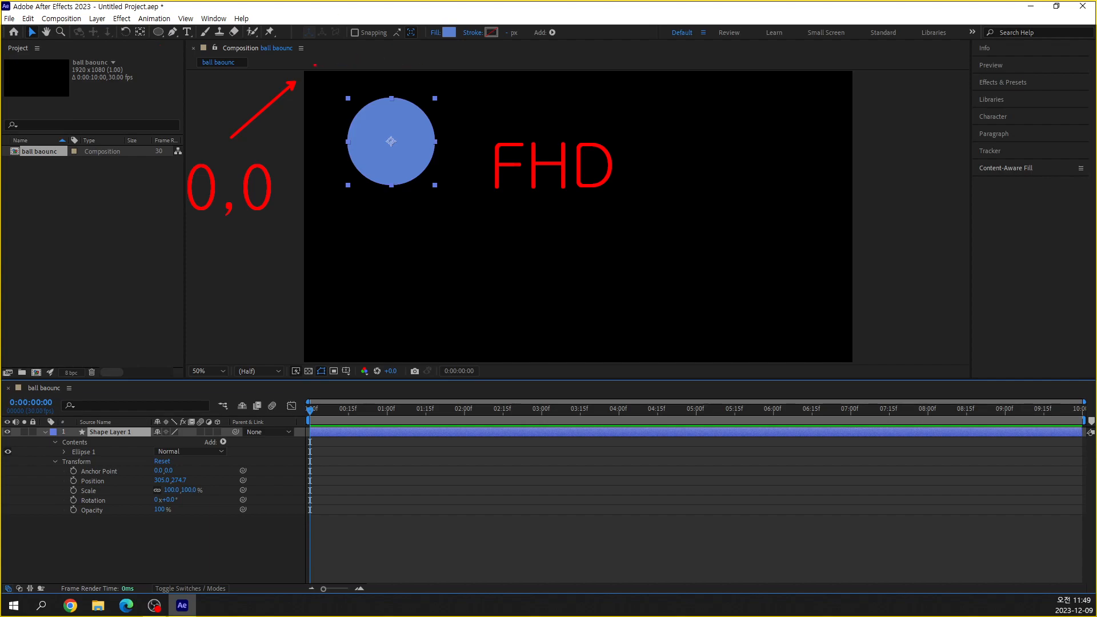
drag(849, 73, 312, 72)
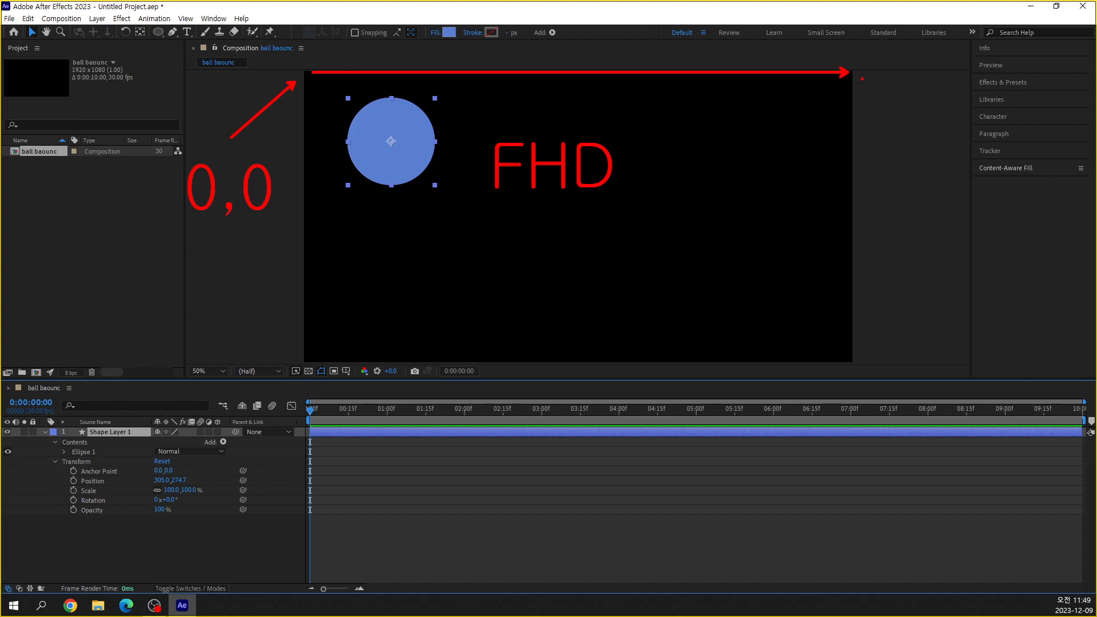
drag(829, 100, 826, 156)
text(1920)
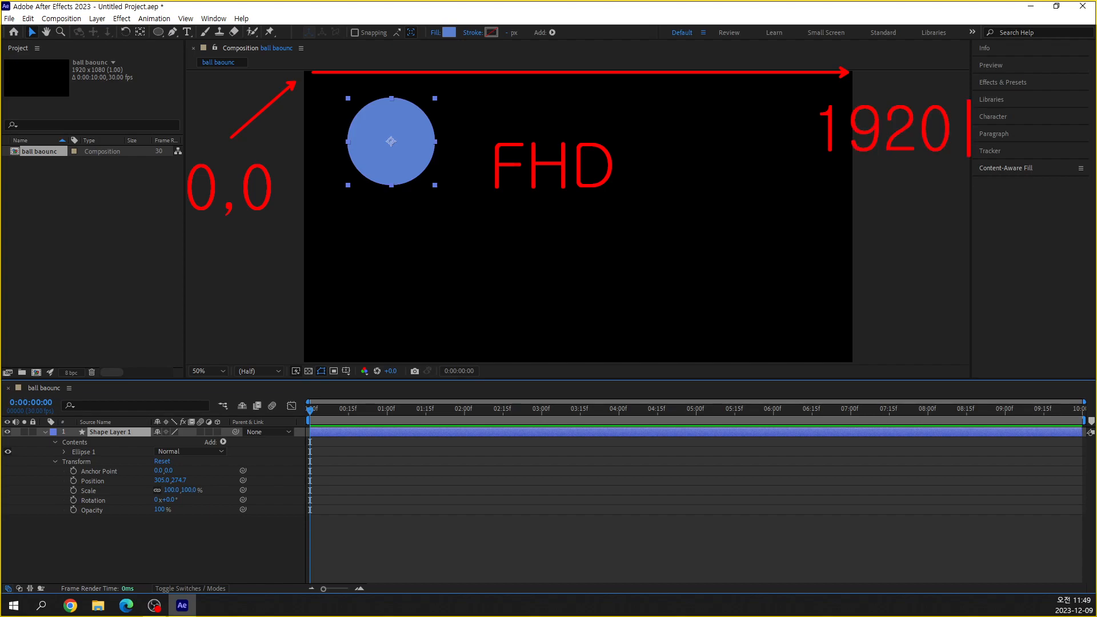
text(,0)
key(Escape)
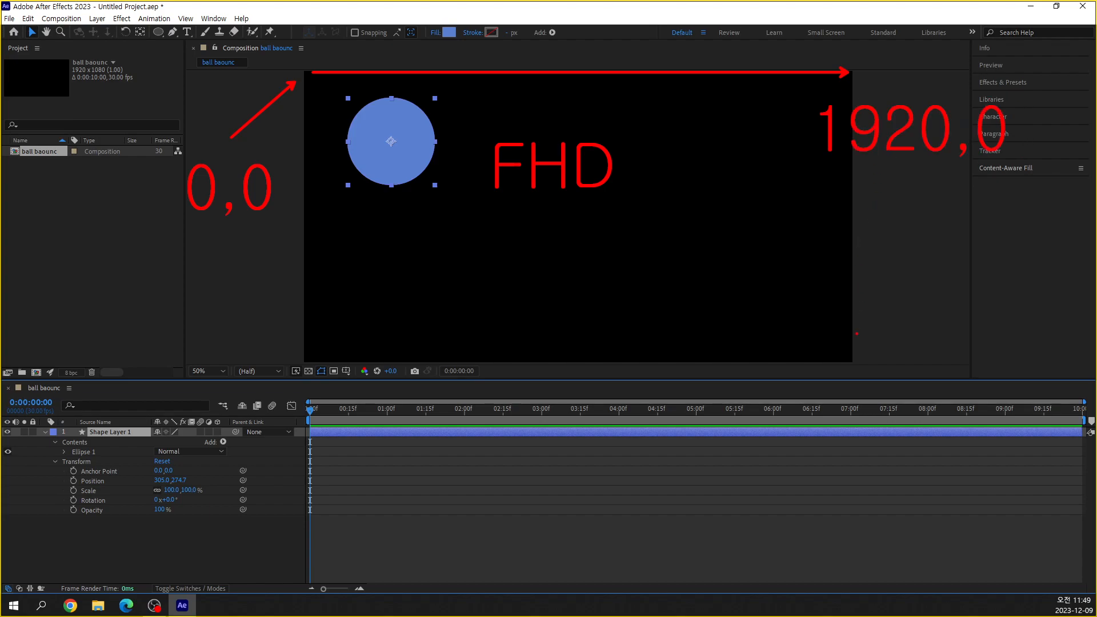
drag(853, 166, 853, 349)
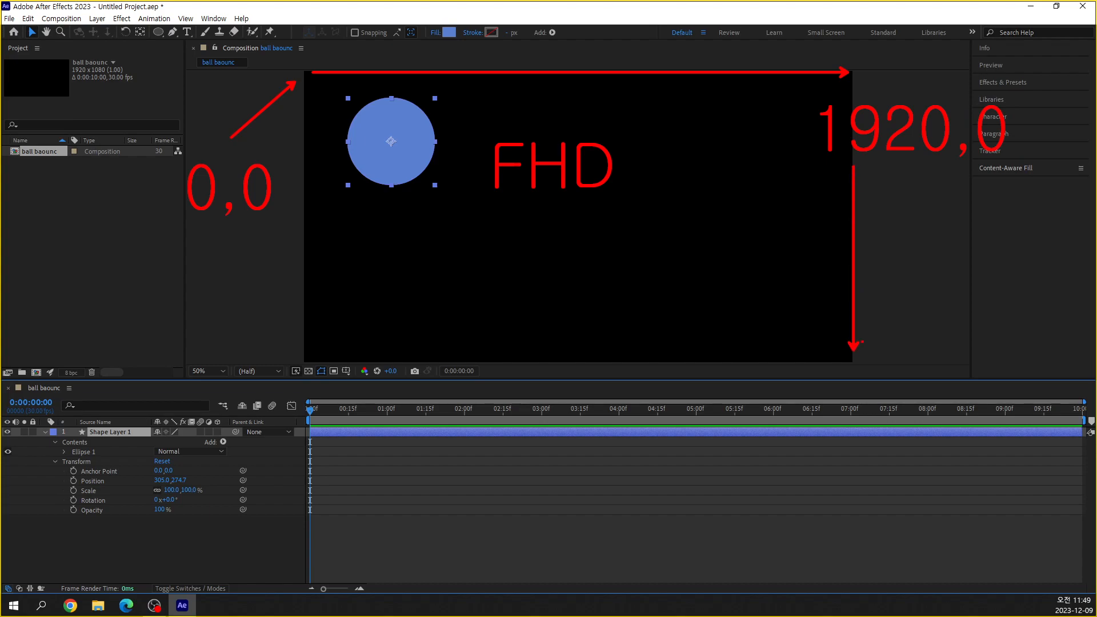
text(t)
text(1920)
text(,1080)
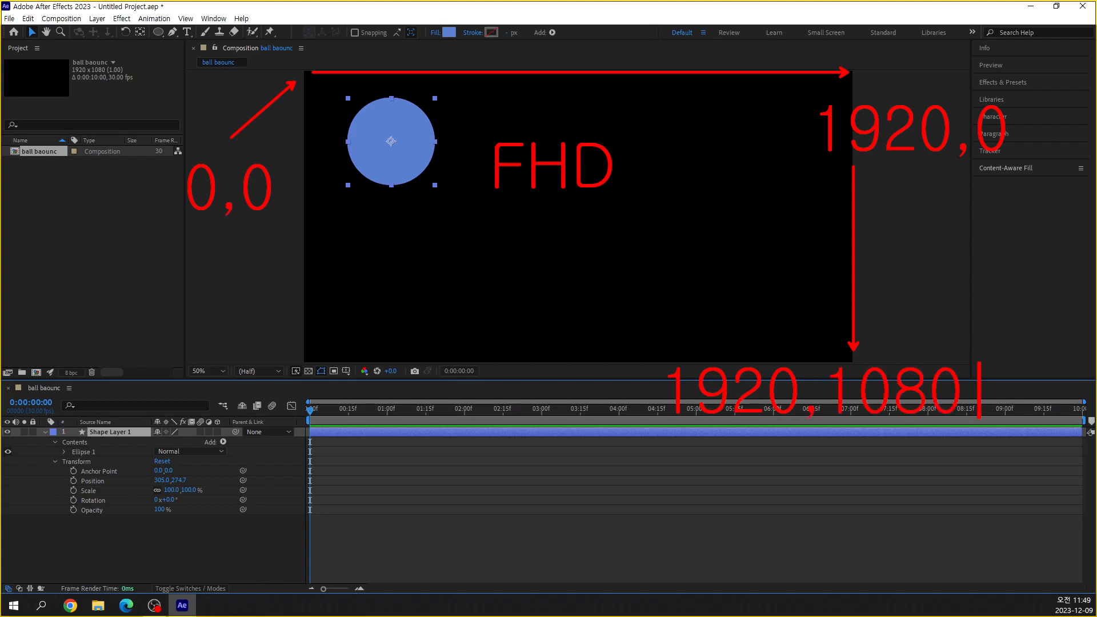
key(Escape)
mouse_move(628, 361)
mouse_down()
mouse_move(289, 371)
mouse_move(320, 361)
mouse_up()
key(t)
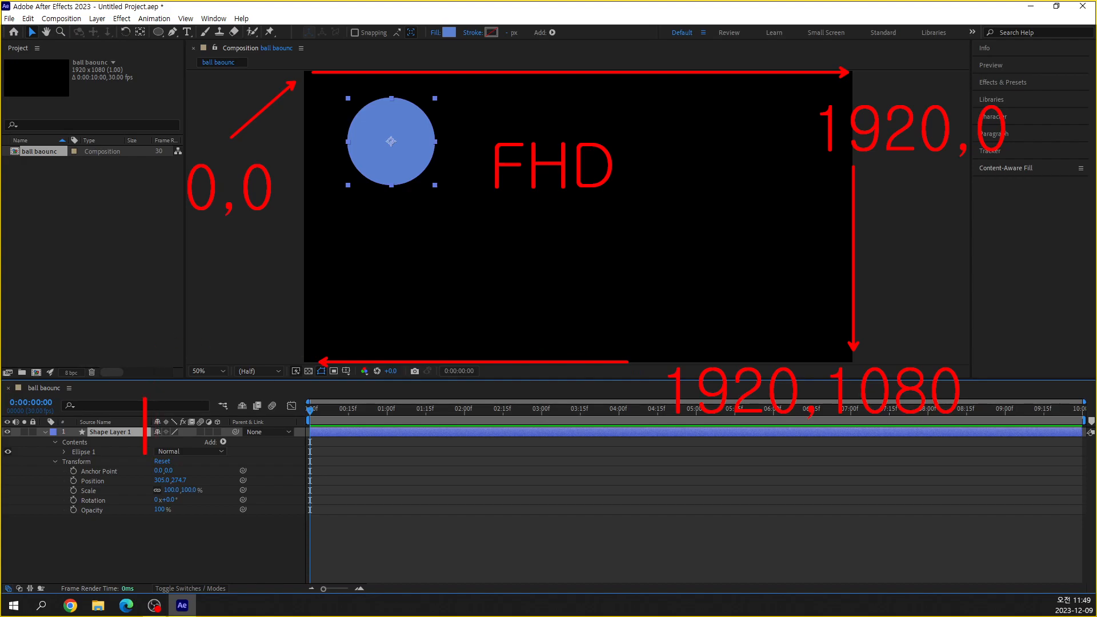
click(138, 422)
text(0,1080)
key(Escape)
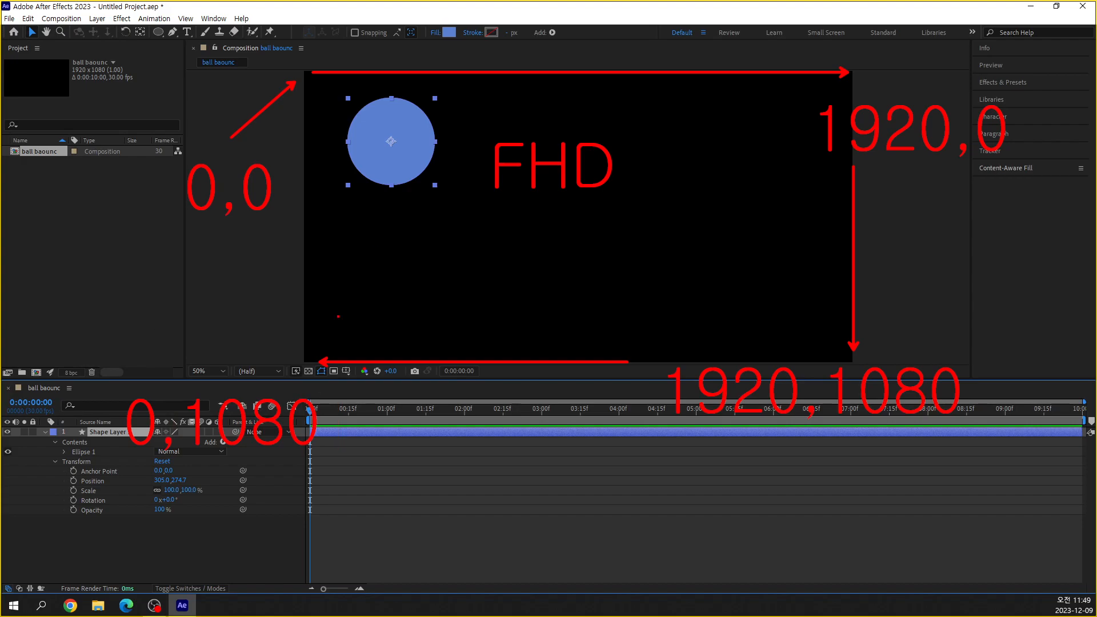
mouse_move(593, 213)
mouse_down()
mouse_move(588, 234)
mouse_move(589, 224)
mouse_up()
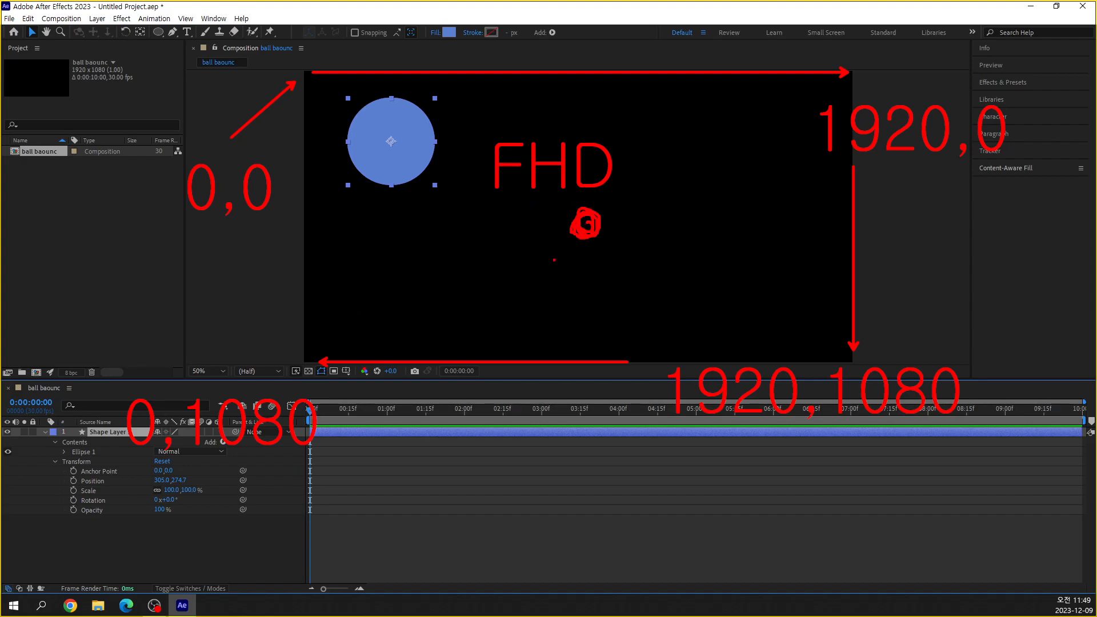
drag(529, 286, 520, 332)
mouse_move(562, 277)
mouse_down()
mouse_move(550, 314)
mouse_move(562, 305)
mouse_up()
drag(576, 297, 592, 302)
mouse_move(673, 255)
mouse_down()
mouse_move(665, 315)
mouse_move(717, 276)
mouse_move(725, 316)
mouse_move(745, 288)
mouse_move(748, 310)
mouse_move(750, 288)
mouse_up()
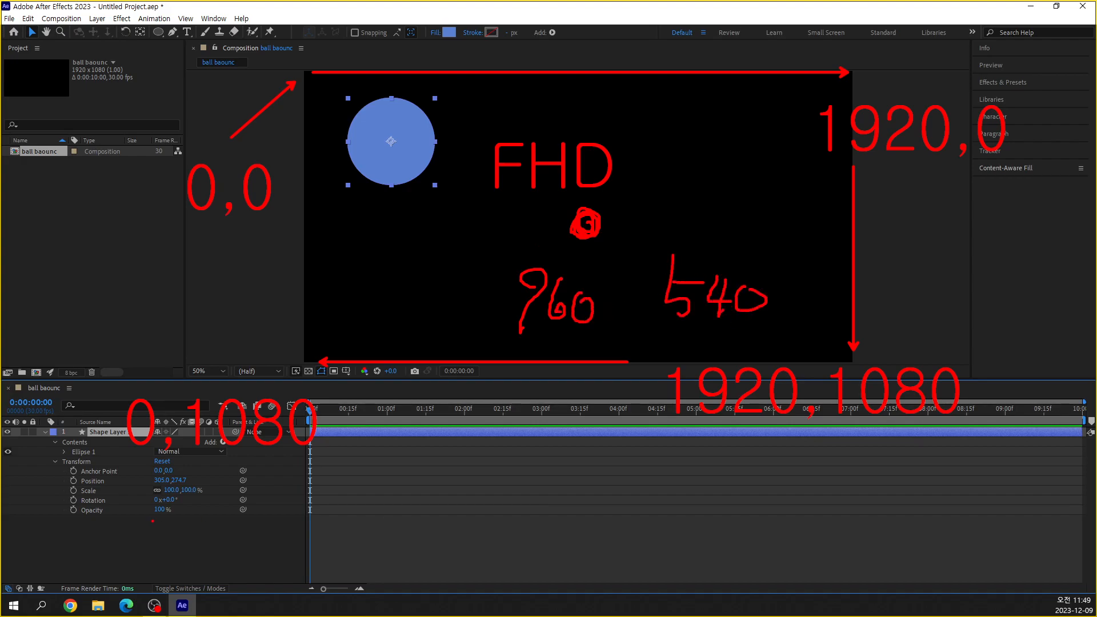
drag(190, 481, 267, 481)
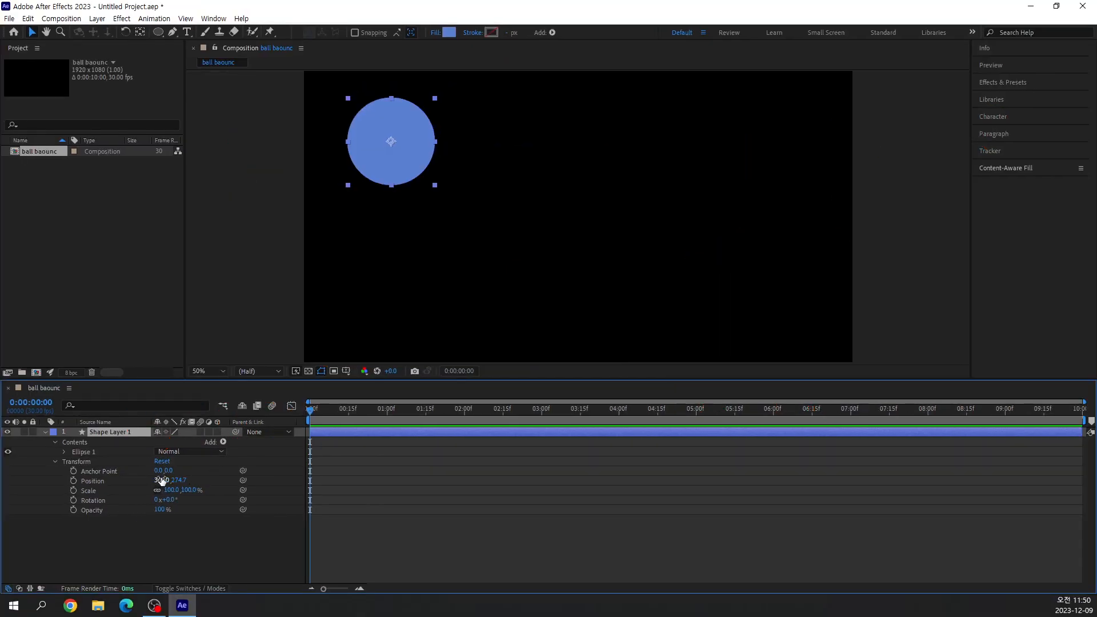
Centre the circle in the frame by setting Shape Layer 1's Position to 960, 540, and deselect the layer.
click(162, 481)
text(960)
key(Tab)
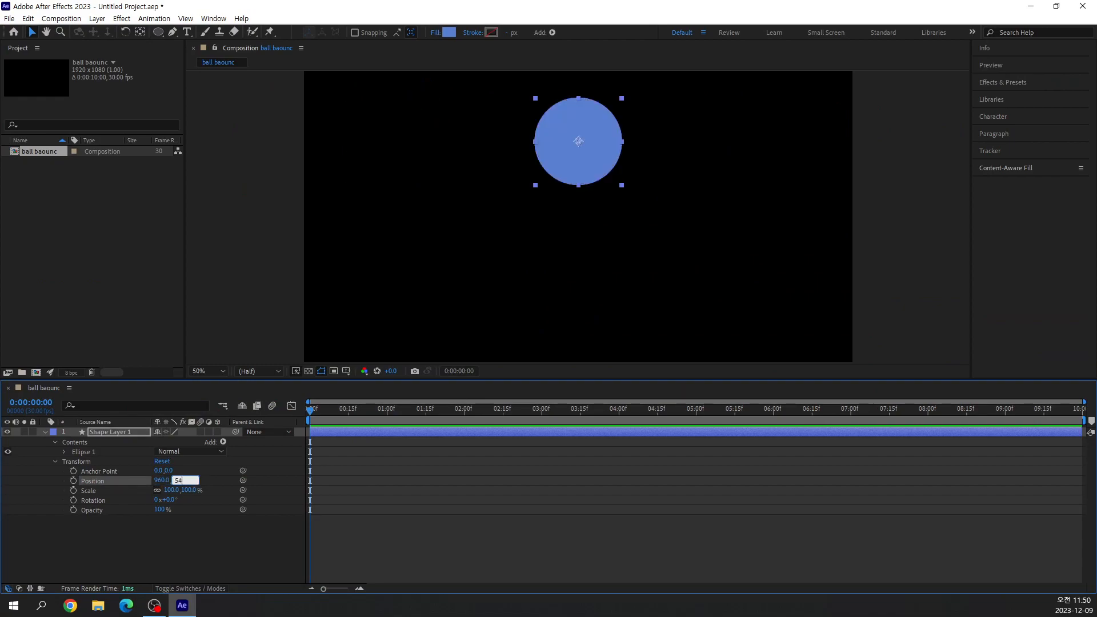
text(540)
key(Return)
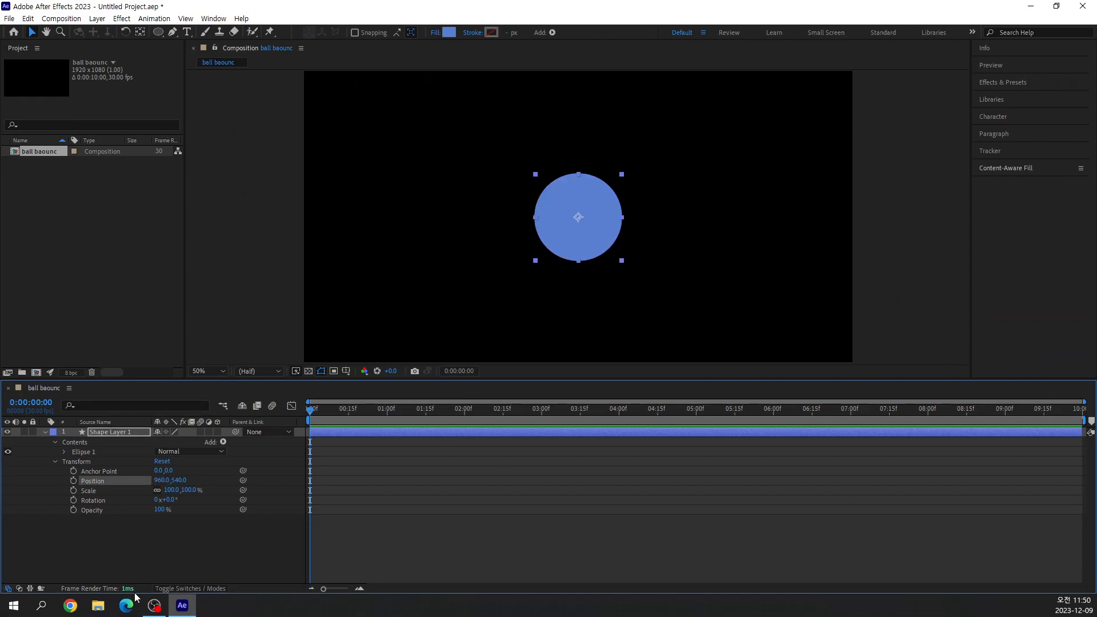
click(133, 552)
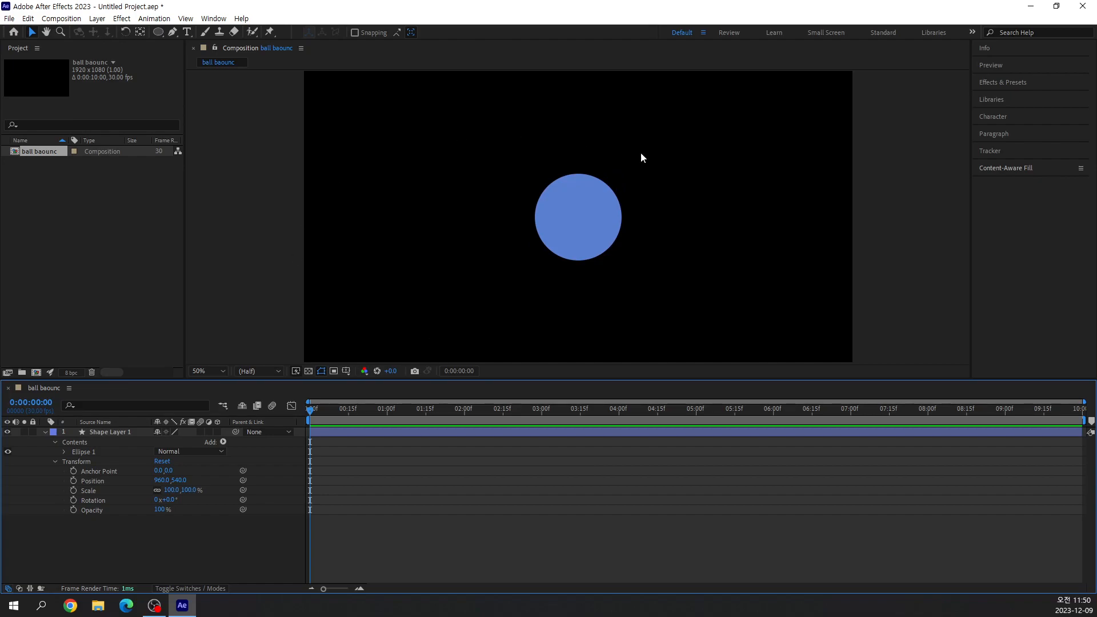
Select the circle's Ellipse 1 group, examine its own centre marker, and collapse the layer's Contents.
click(537, 229)
click(731, 259)
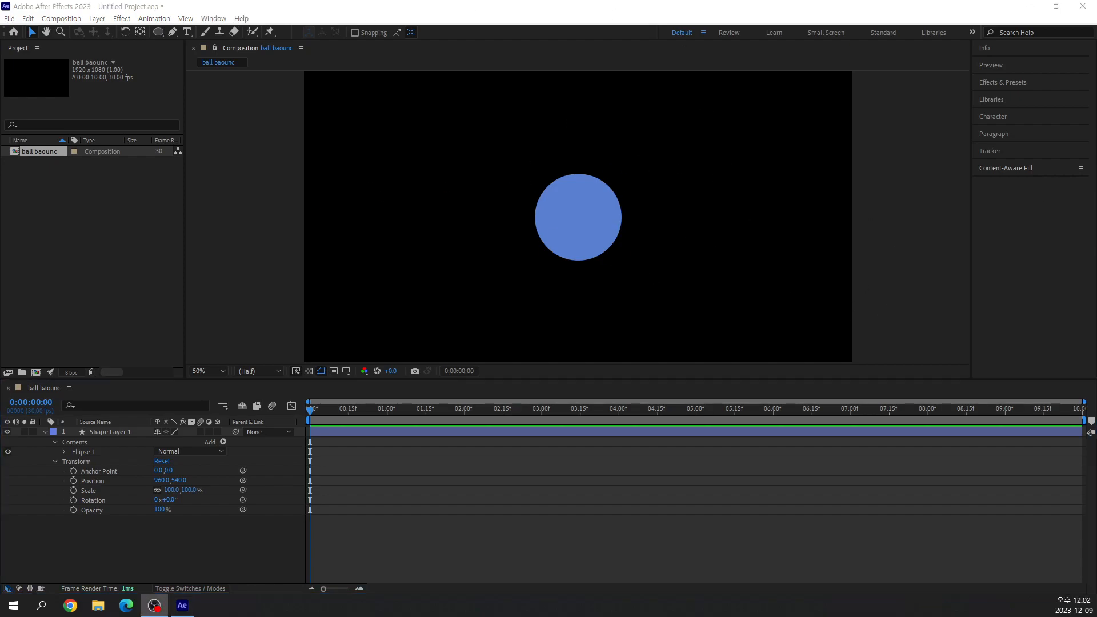
click(593, 223)
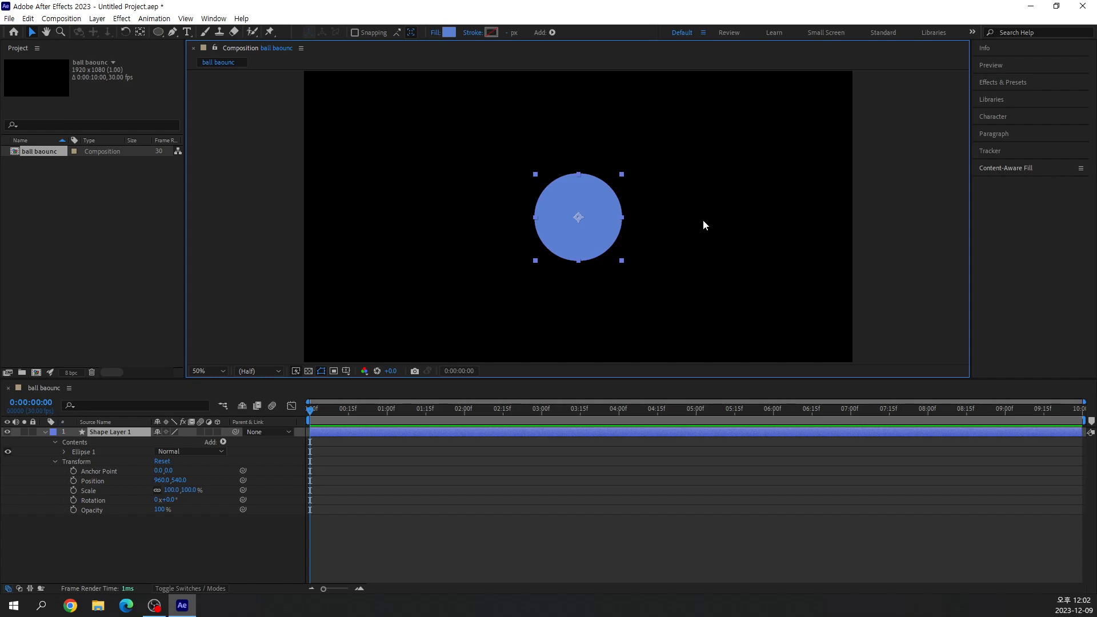
click(84, 451)
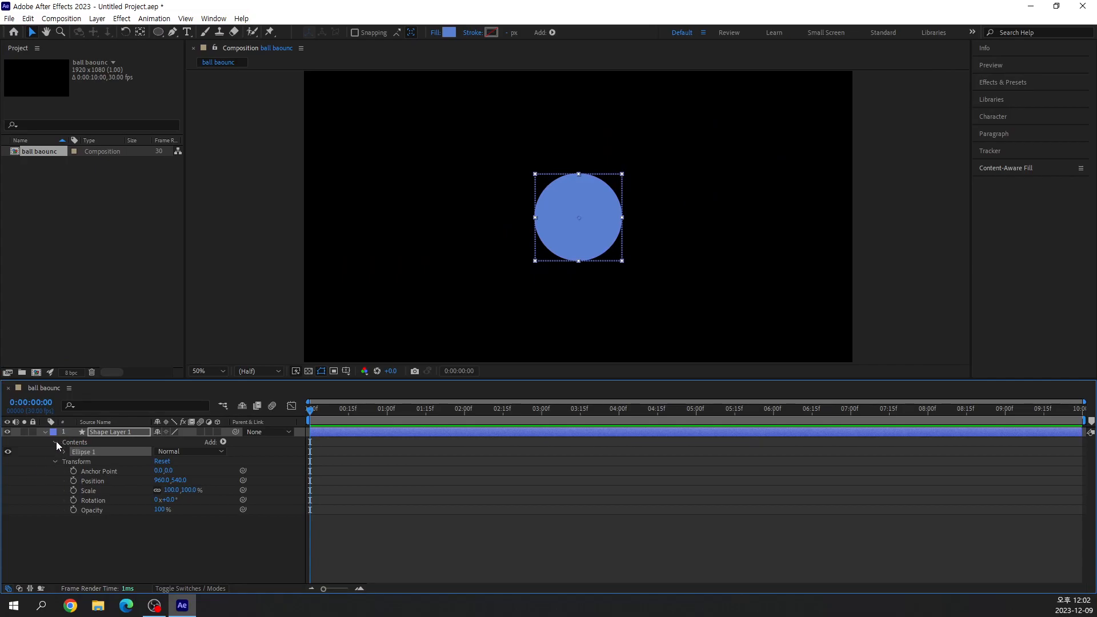
click(56, 441)
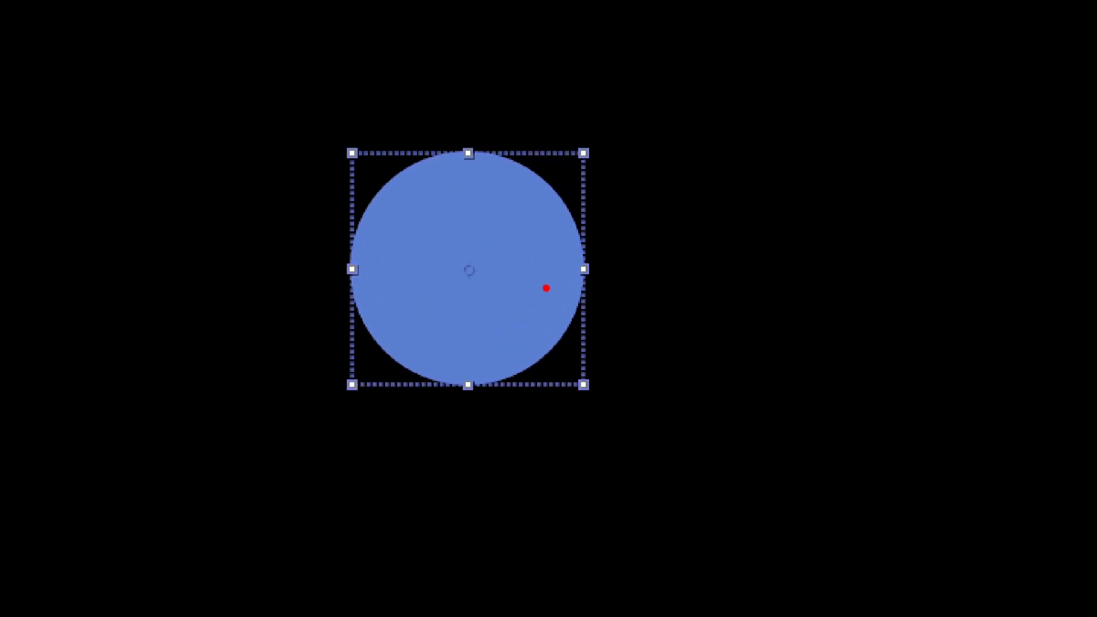
mouse_move(410, 342)
mouse_down()
mouse_move(389, 348)
mouse_move(346, 331)
mouse_move(350, 295)
mouse_move(388, 281)
mouse_move(413, 292)
mouse_move(409, 340)
mouse_up()
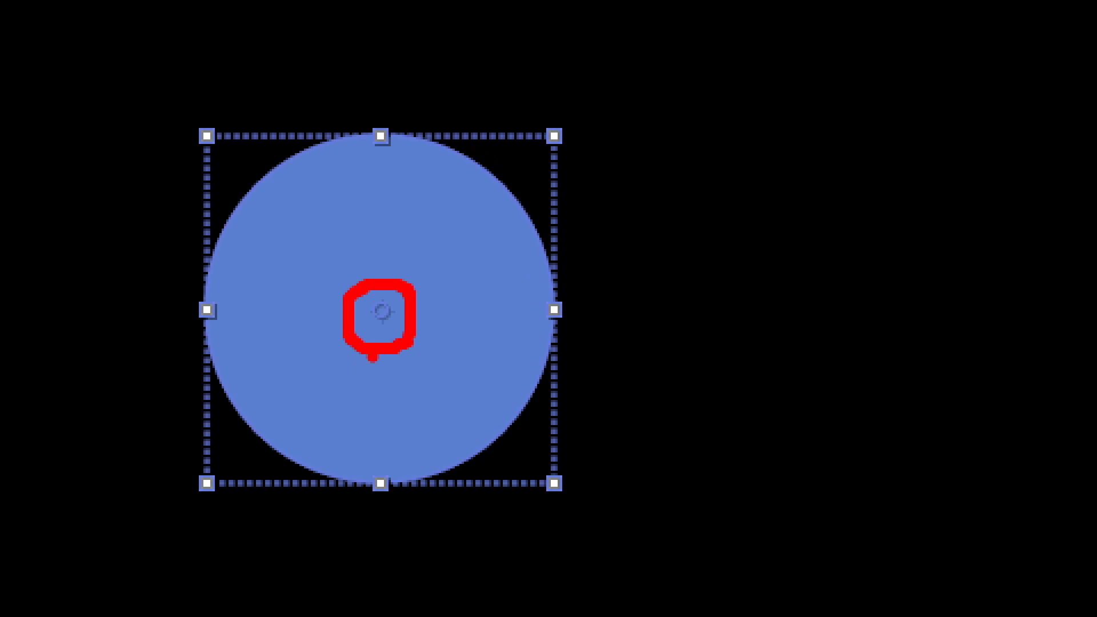
mouse_move(525, 300)
mouse_down()
mouse_move(473, 362)
mouse_move(510, 391)
mouse_move(576, 363)
mouse_move(558, 298)
mouse_move(536, 290)
mouse_move(533, 301)
mouse_move(629, 357)
mouse_up()
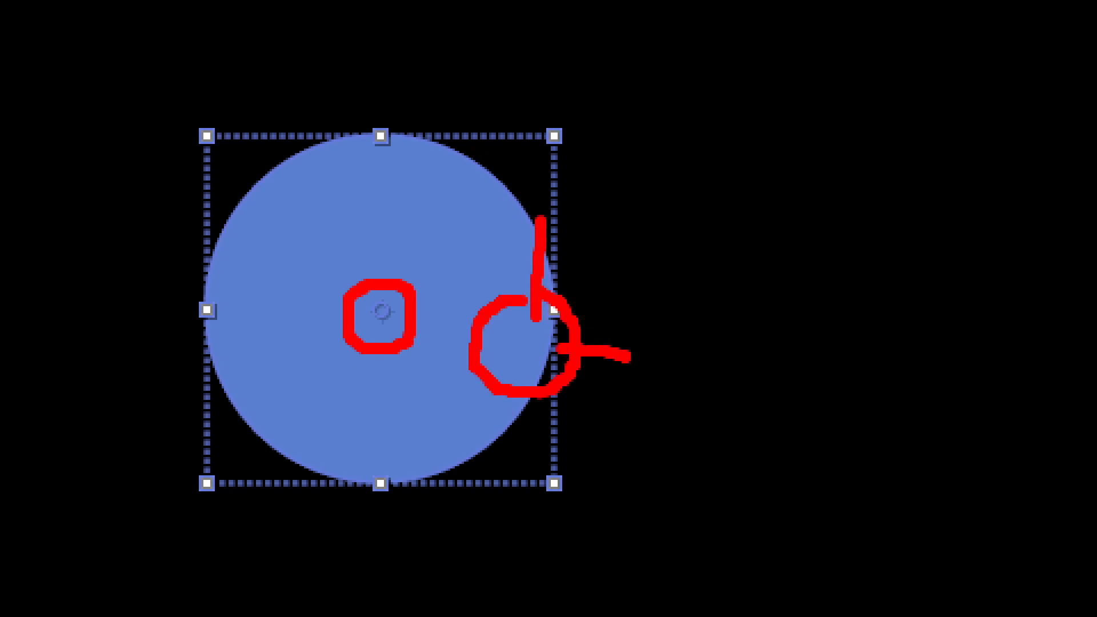
drag(537, 399, 521, 455)
drag(486, 349, 424, 346)
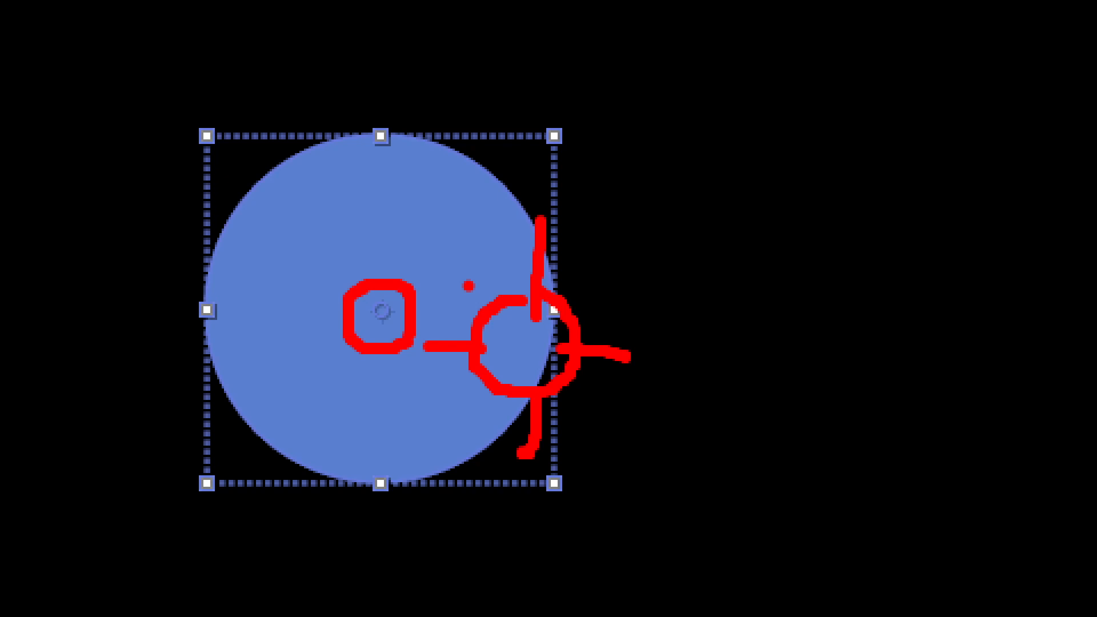
key(Escape)
Select Shape Layer 1 as a whole and examine the layer's anchor point inside the circle.
click(125, 433)
key(ctrl+1)
click(560, 209)
mouse_move(622, 245)
mouse_down()
mouse_move(585, 244)
mouse_move(589, 207)
mouse_move(632, 222)
mouse_up()
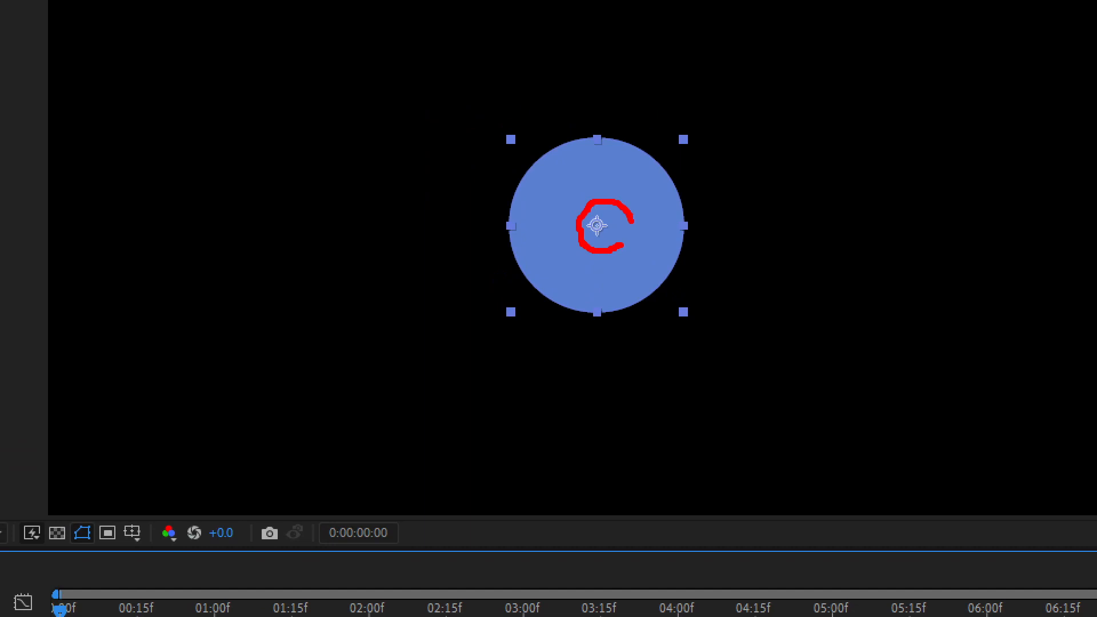
key(Escape)
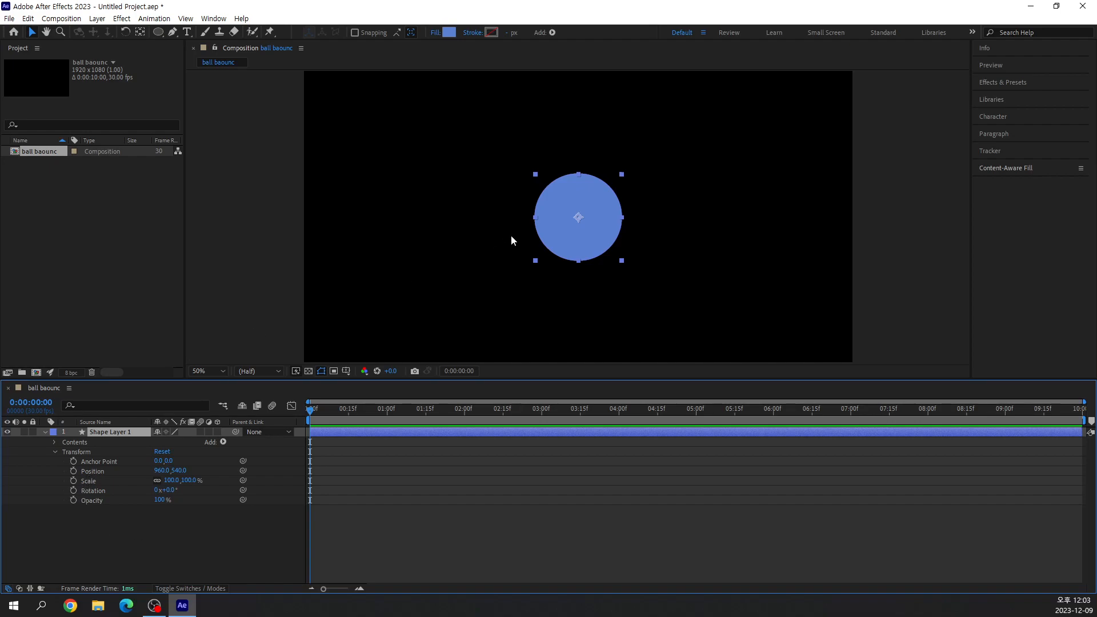
Move the circle to the upper-left area of the frame, at Position 258, 250.
key(ctrl+2)
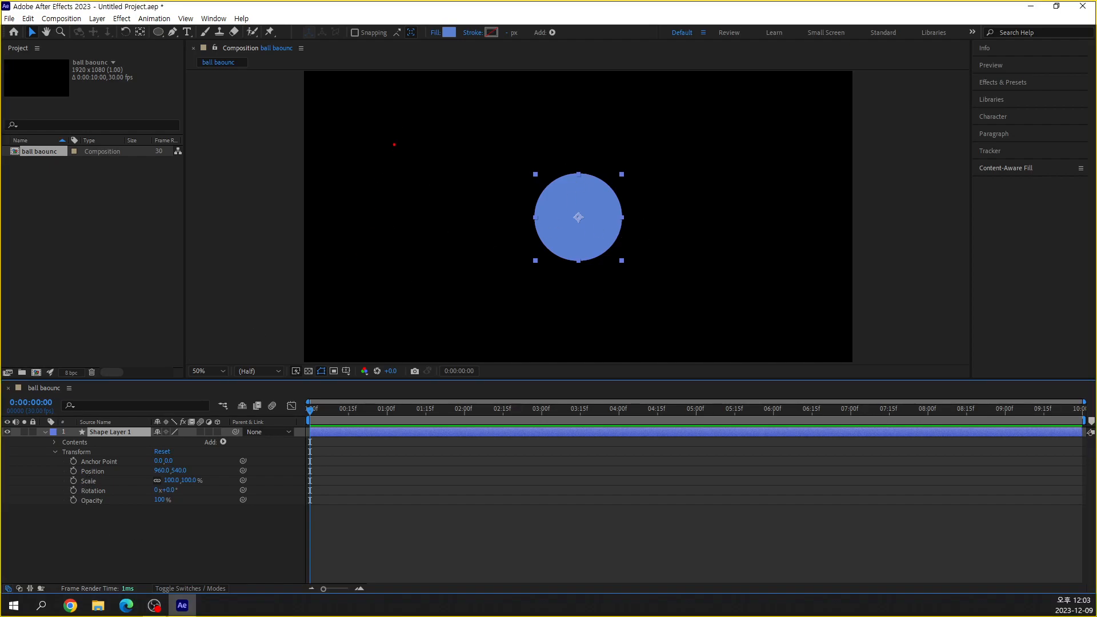
drag(374, 333, 373, 102)
drag(375, 327, 411, 325)
key(ctrl+z)
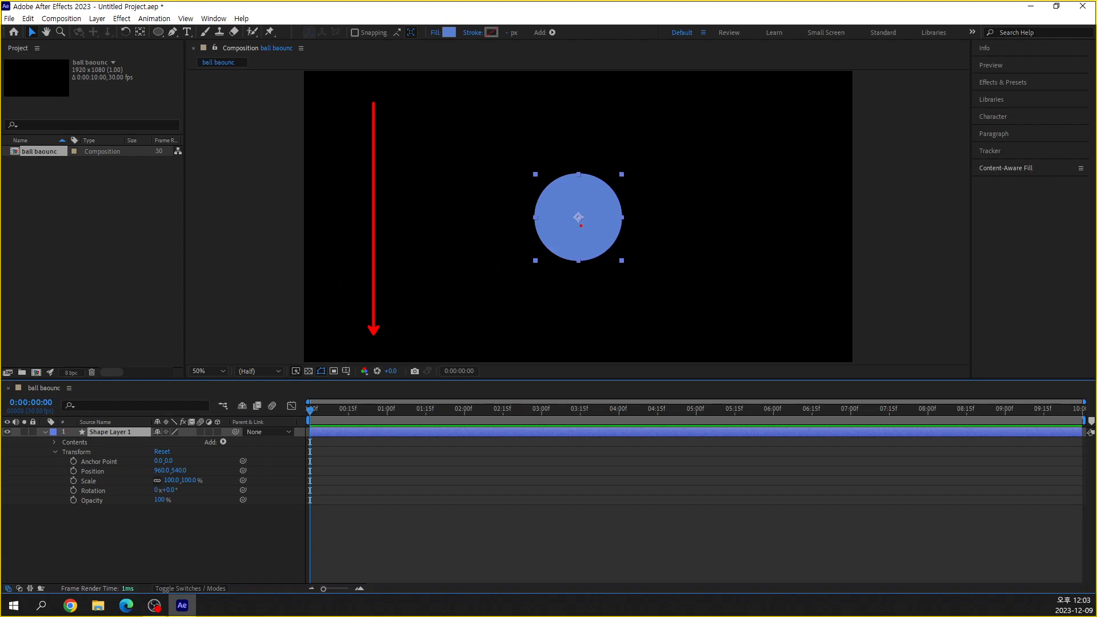
mouse_move(393, 110)
mouse_down()
mouse_move(529, 181)
mouse_move(541, 200)
mouse_move(463, 179)
mouse_move(365, 127)
mouse_move(372, 134)
mouse_up()
key(Escape)
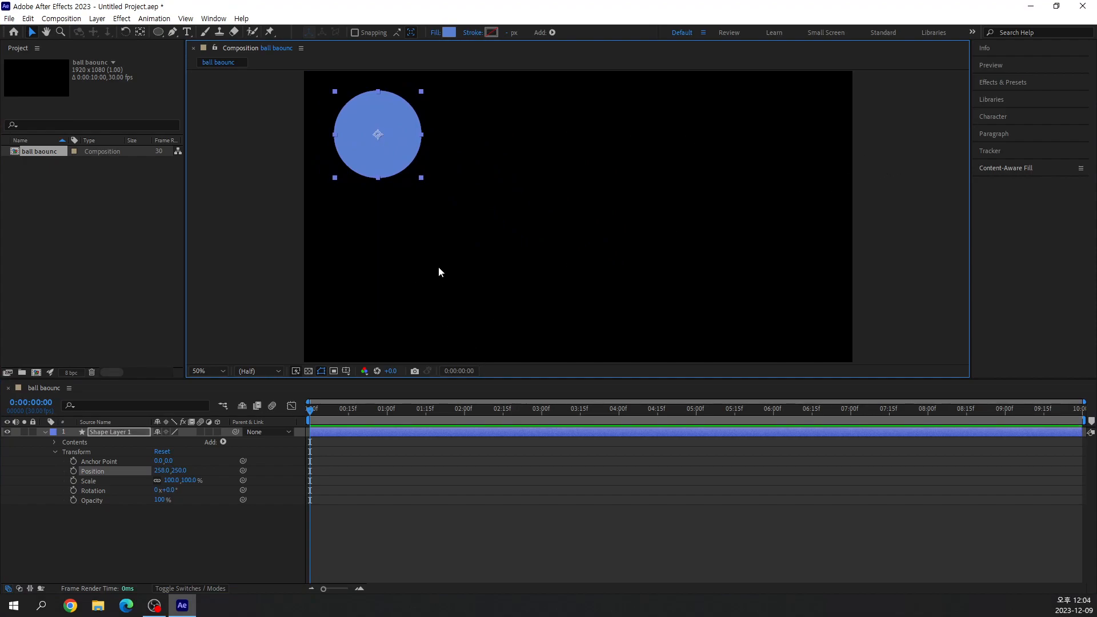
key(alt+Tab)
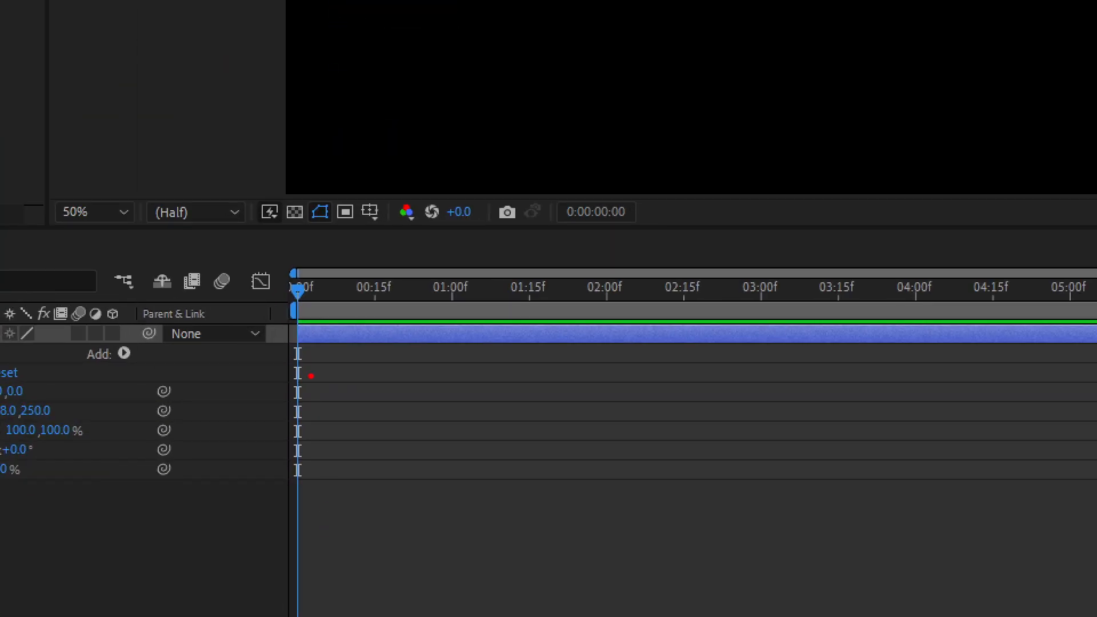
drag(315, 422, 295, 402)
mouse_move(267, 273)
mouse_down()
mouse_move(296, 261)
mouse_move(326, 275)
mouse_move(328, 296)
mouse_move(307, 317)
mouse_move(294, 310)
mouse_move(308, 255)
mouse_move(331, 265)
mouse_move(332, 311)
mouse_move(294, 327)
mouse_up()
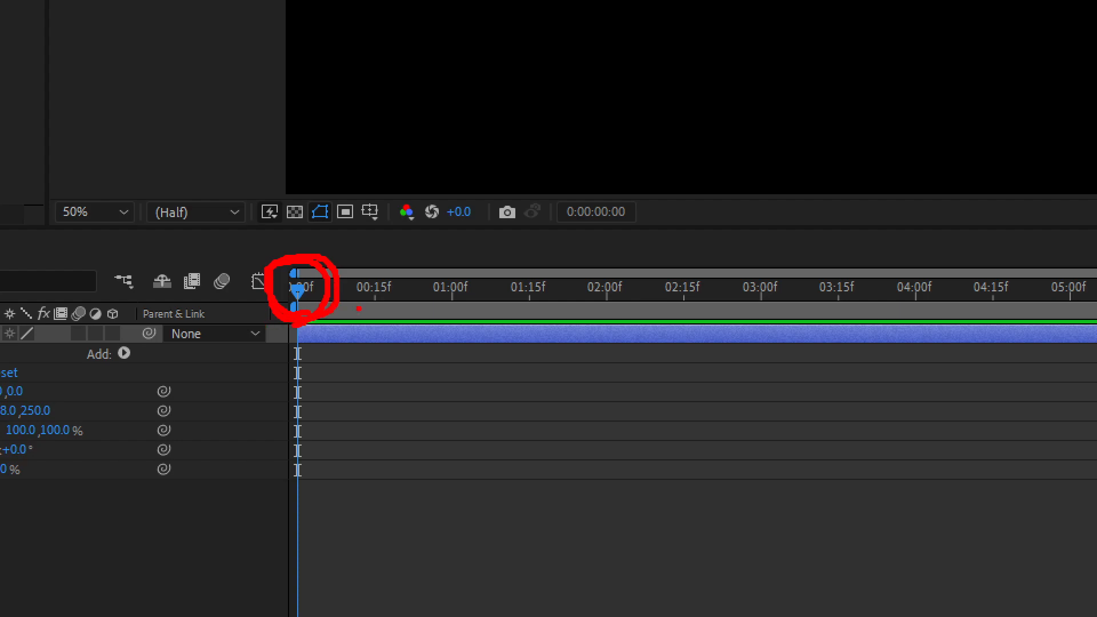
drag(427, 294, 338, 293)
drag(170, 291, 270, 291)
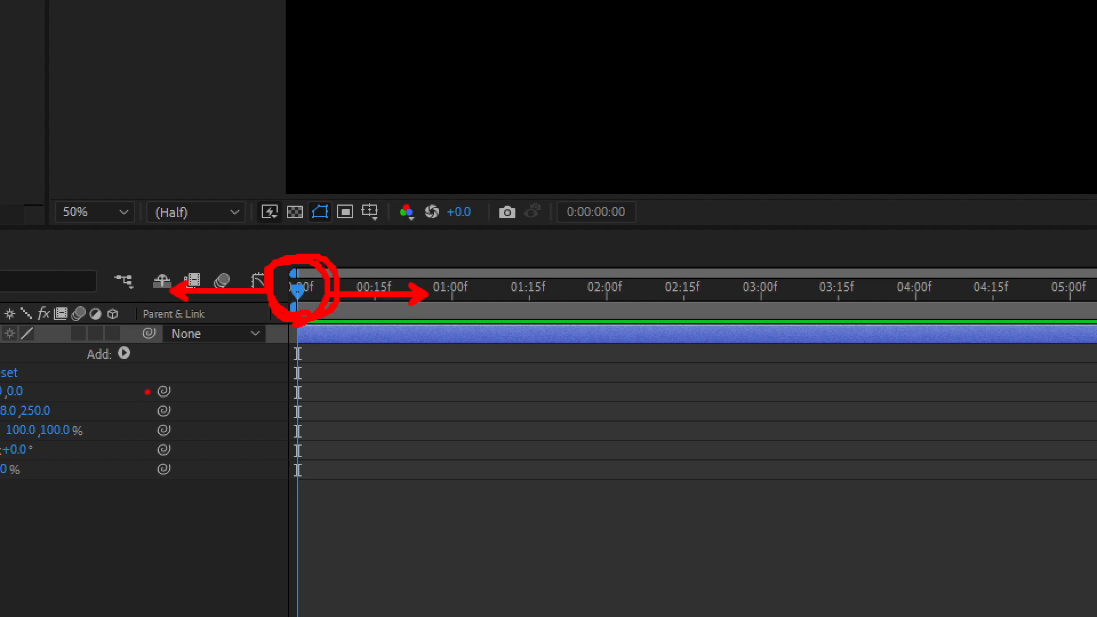
key(Escape)
Scrub the playhead along the timeline to 0:00:03:09 and return it to 0:00:00:00.
mouse_move(310, 412)
mouse_down()
mouse_move(471, 431)
mouse_move(421, 441)
mouse_move(580, 430)
mouse_move(375, 444)
mouse_move(565, 440)
mouse_up()
key(ctrl+1)
mouse_move(644, 390)
mouse_down()
mouse_move(575, 385)
mouse_move(604, 310)
mouse_move(654, 395)
mouse_up()
mouse_move(436, 276)
mouse_down()
mouse_move(349, 243)
mouse_move(411, 233)
mouse_move(440, 267)
mouse_up()
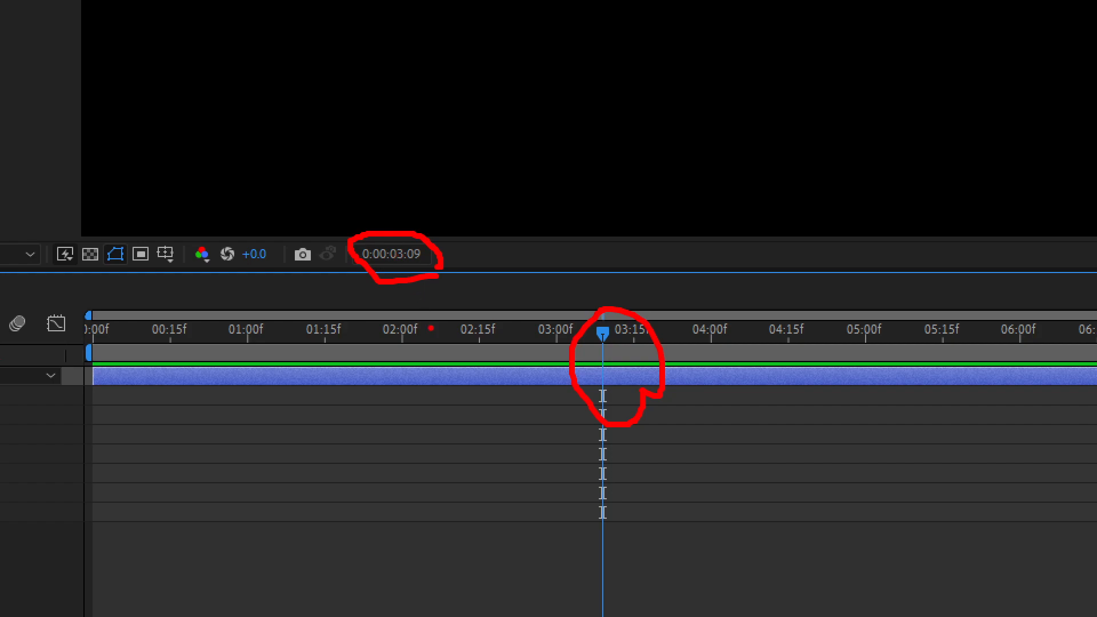
key(Escape)
drag(567, 412, 286, 486)
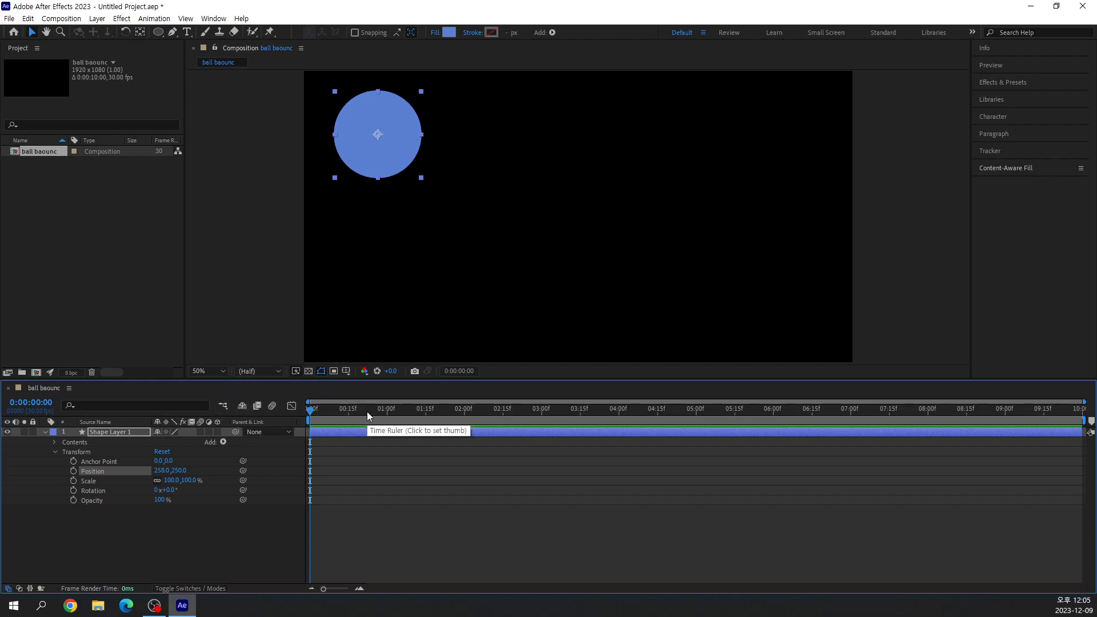
Advance the playhead by one frame and turn on keyframing for Shape Layer 1's Position.
key(Page_Down)
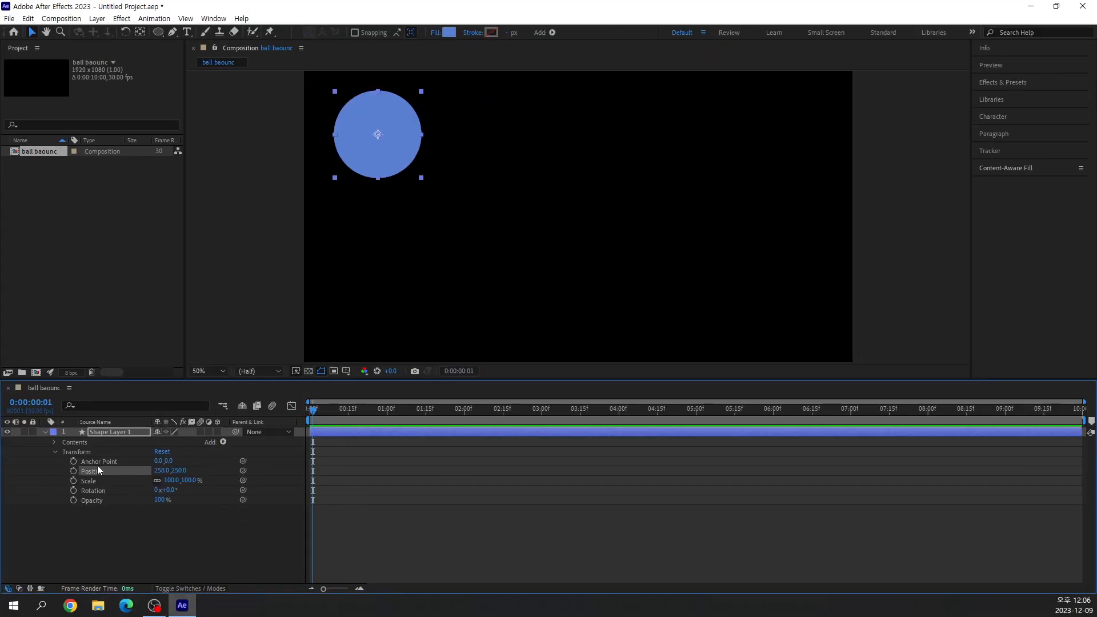
click(73, 470)
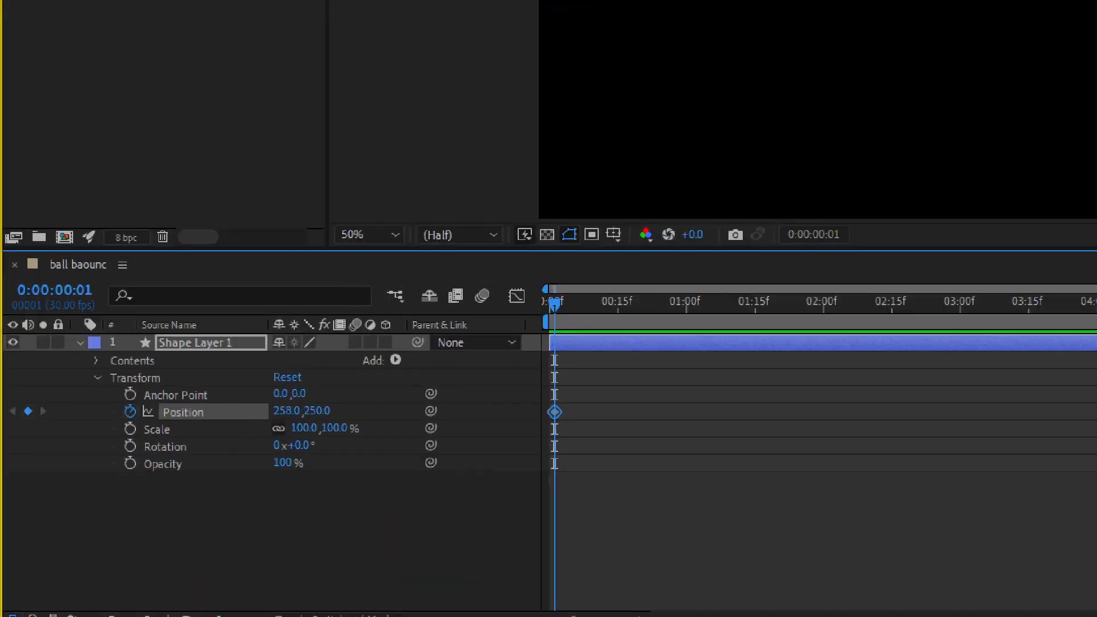
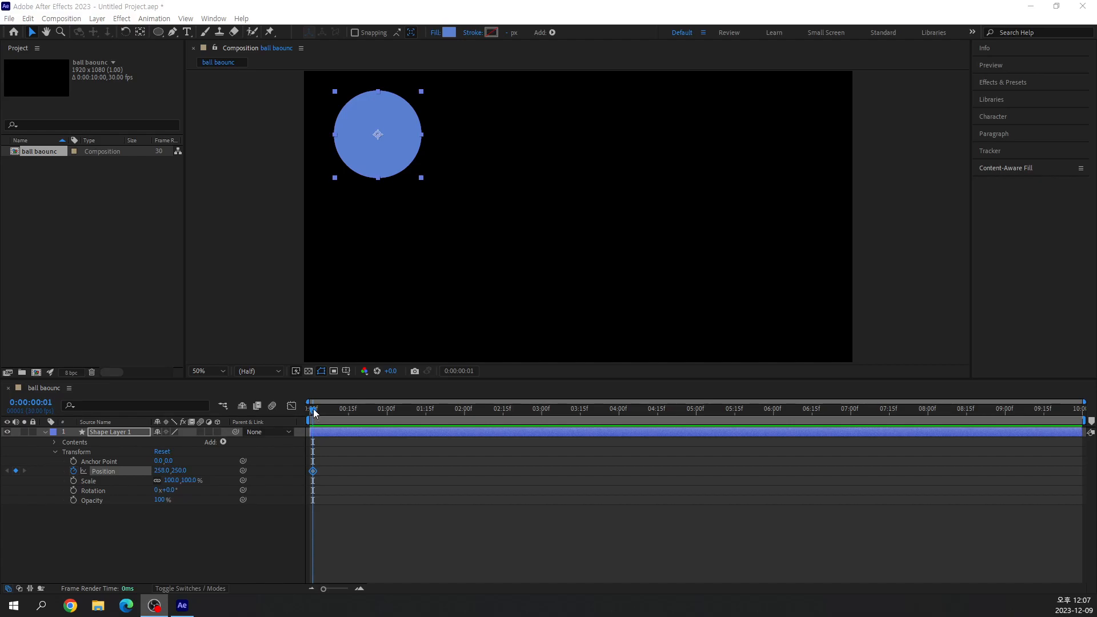
Move the playhead to 0:00:00:15 and lower the ball straight down to Position 258, 796.
drag(313, 409, 348, 443)
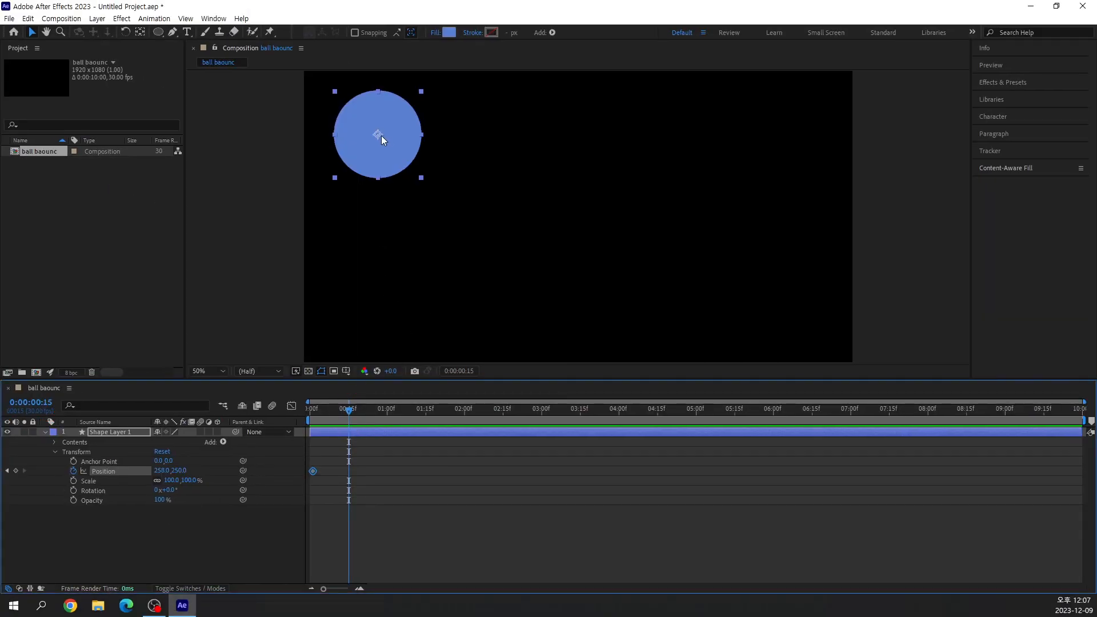
drag(376, 135, 379, 293)
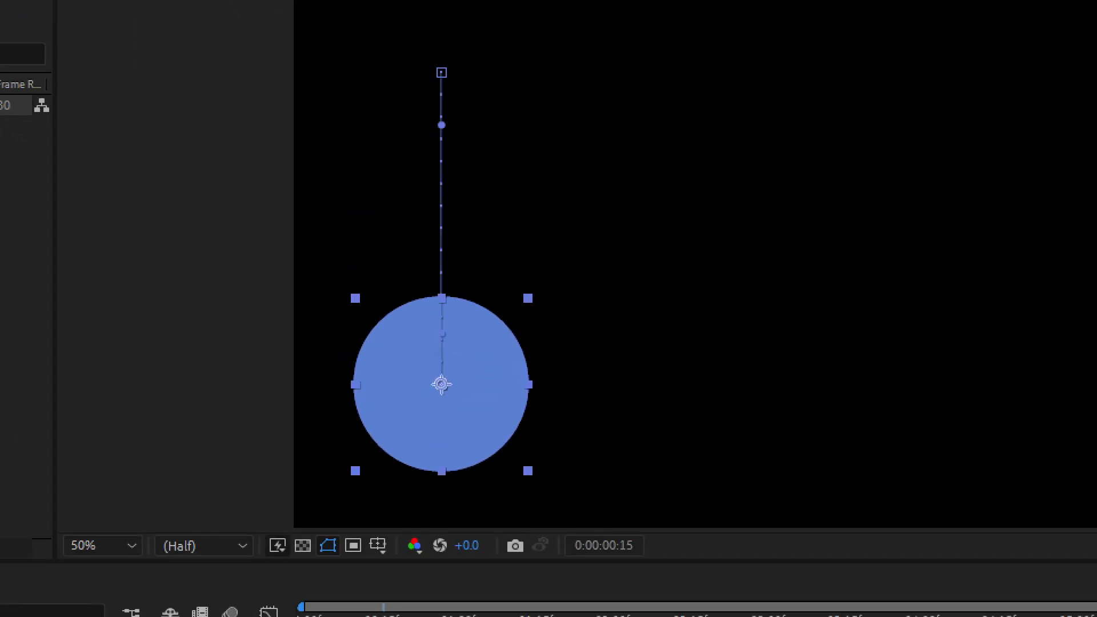
mouse_move(397, 213)
mouse_down()
mouse_move(369, 223)
mouse_move(374, 173)
mouse_move(467, 226)
mouse_up()
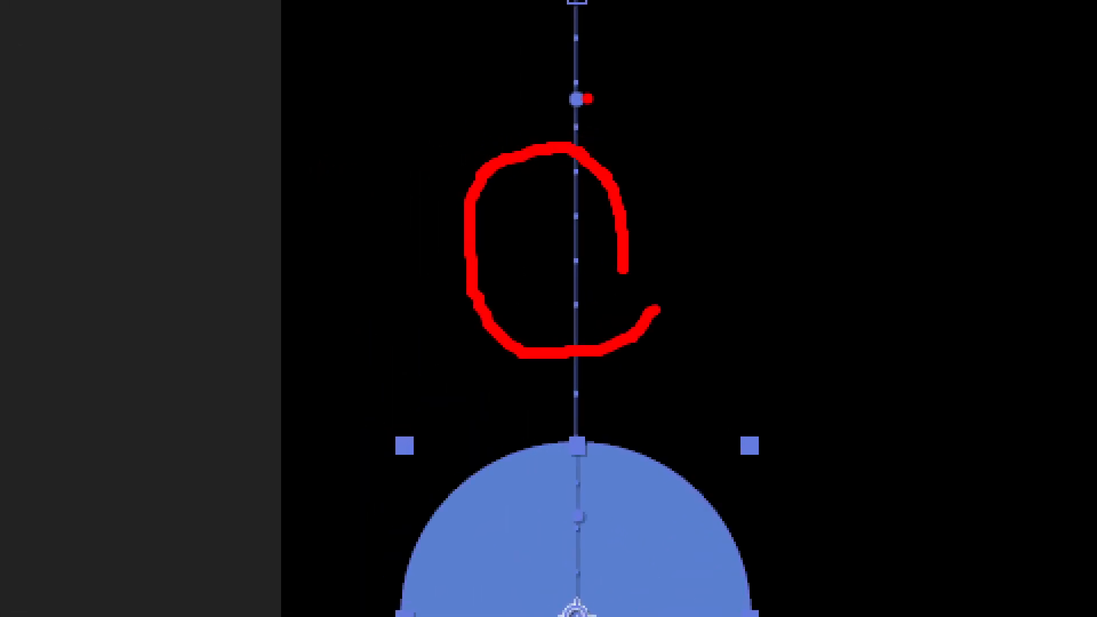
drag(581, 98, 689, 98)
drag(561, 42, 420, 41)
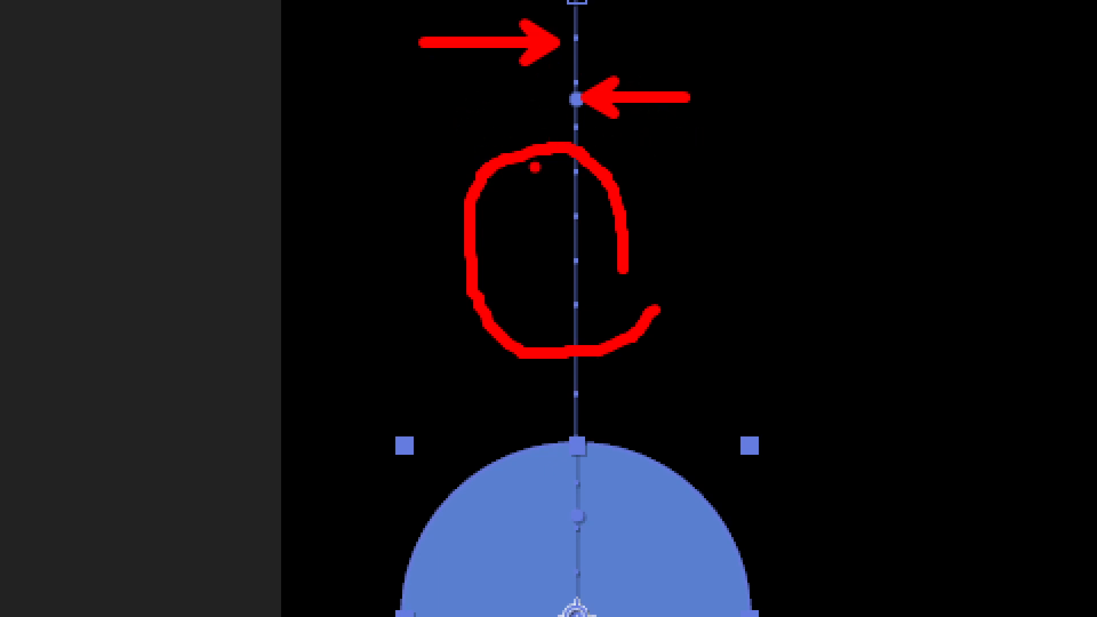
key(Escape)
Try bending the ball's motion path with the first keyframe's direction handle, and undo the bend.
drag(377, 162, 462, 156)
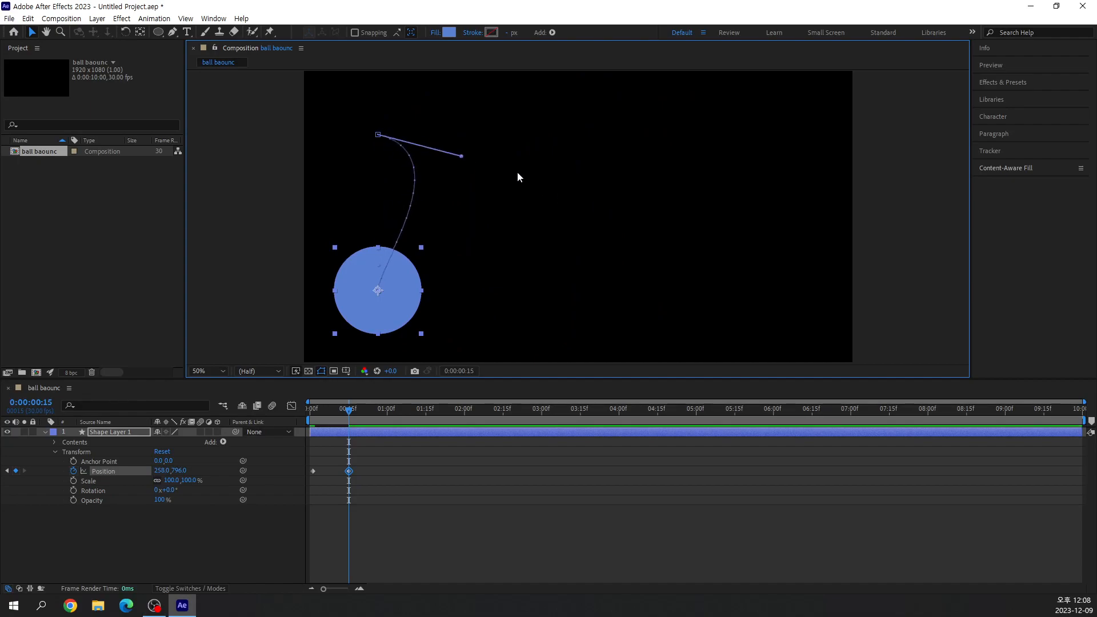
key(ctrl+1)
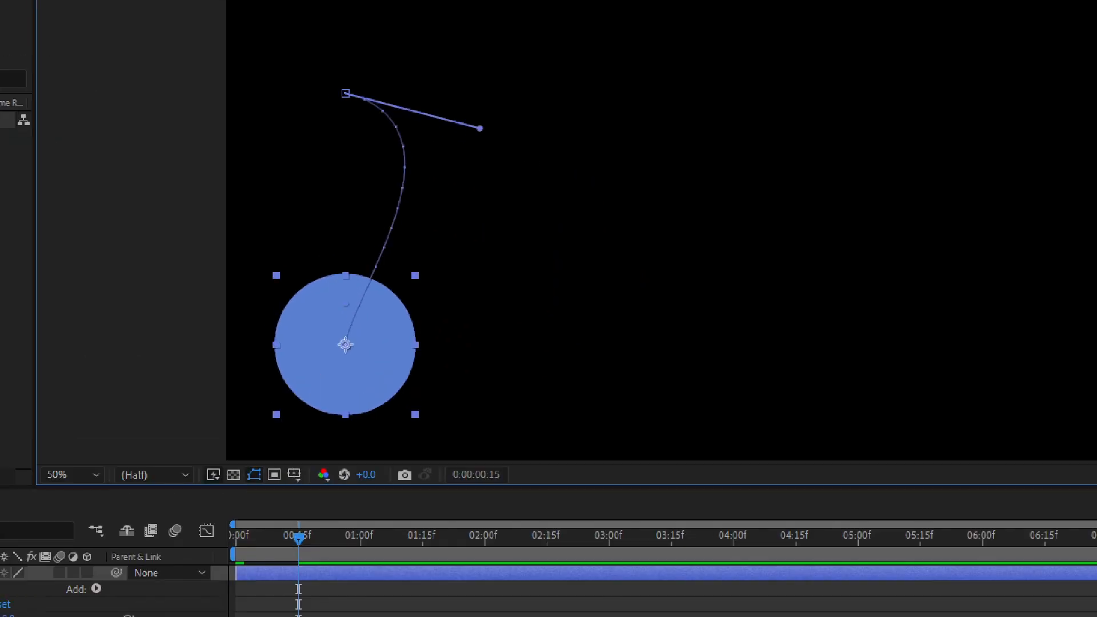
click(430, 201)
mouse_move(414, 166)
mouse_down()
mouse_move(388, 162)
mouse_move(408, 146)
mouse_move(411, 164)
mouse_up()
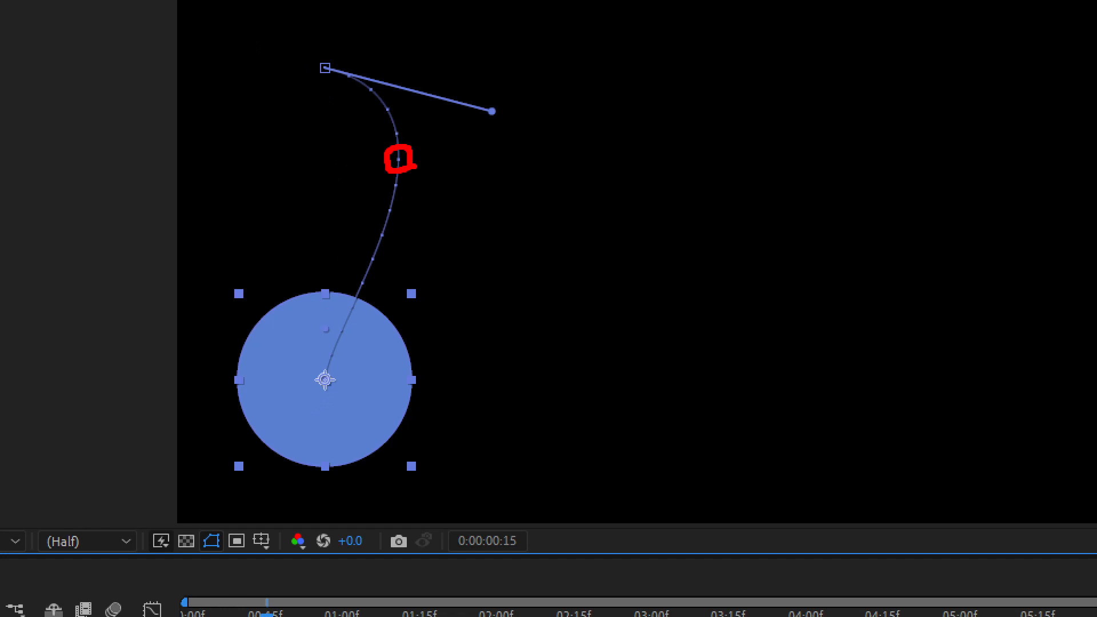
key(Escape)
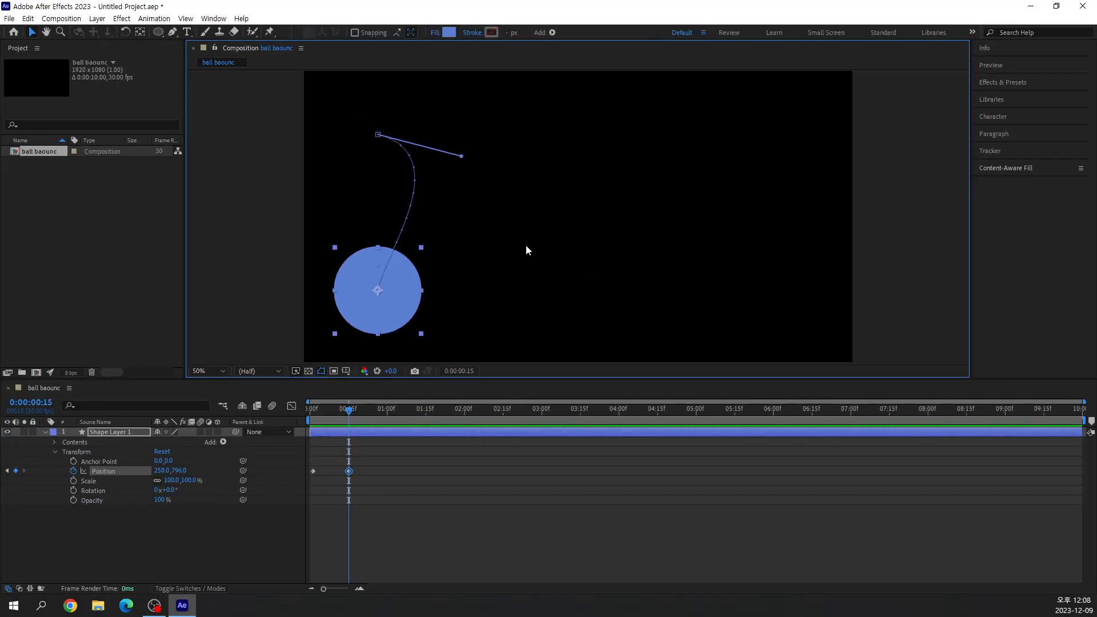
key(ctrl+z)
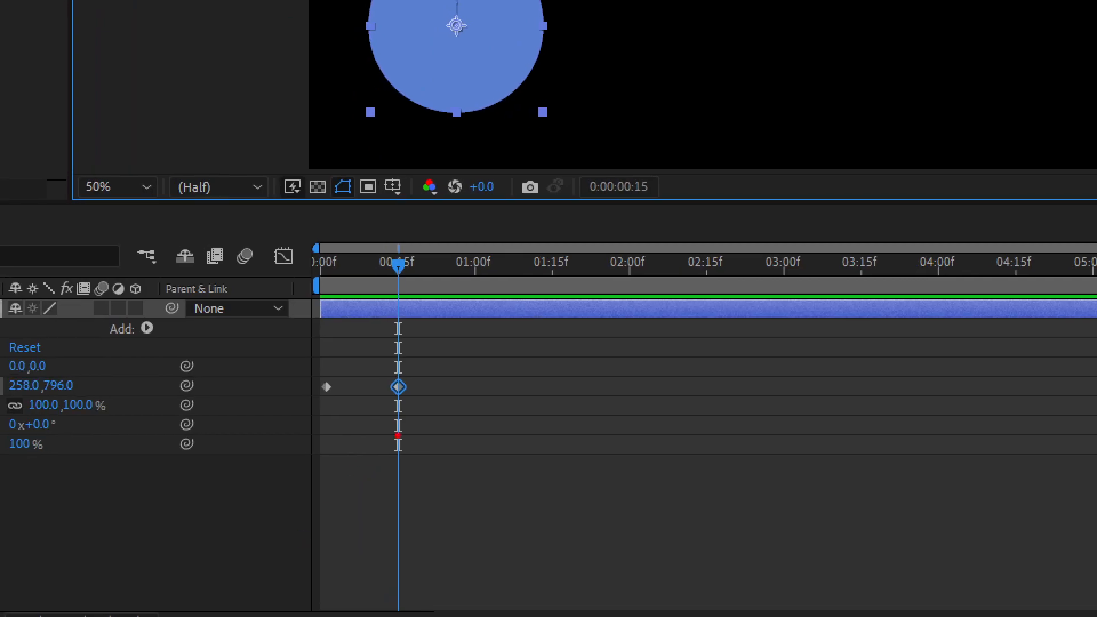
mouse_move(417, 399)
mouse_down()
mouse_move(389, 405)
mouse_move(382, 378)
mouse_move(417, 392)
mouse_up()
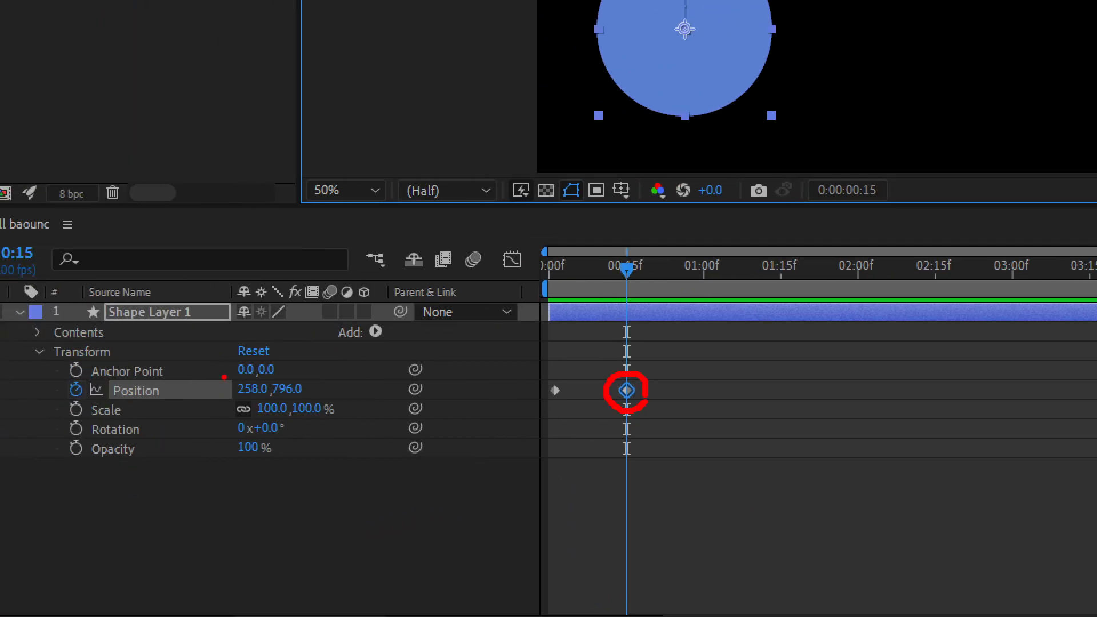
drag(228, 370, 316, 410)
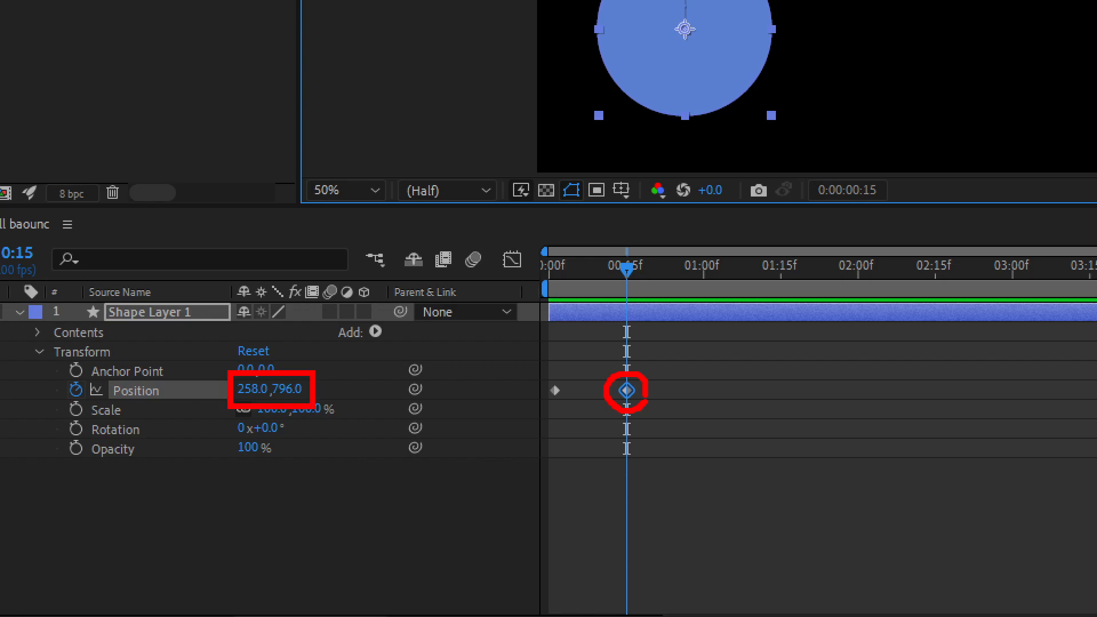
mouse_move(331, 373)
mouse_down()
mouse_move(404, 343)
mouse_move(514, 346)
mouse_move(602, 384)
mouse_up()
drag(571, 392, 603, 389)
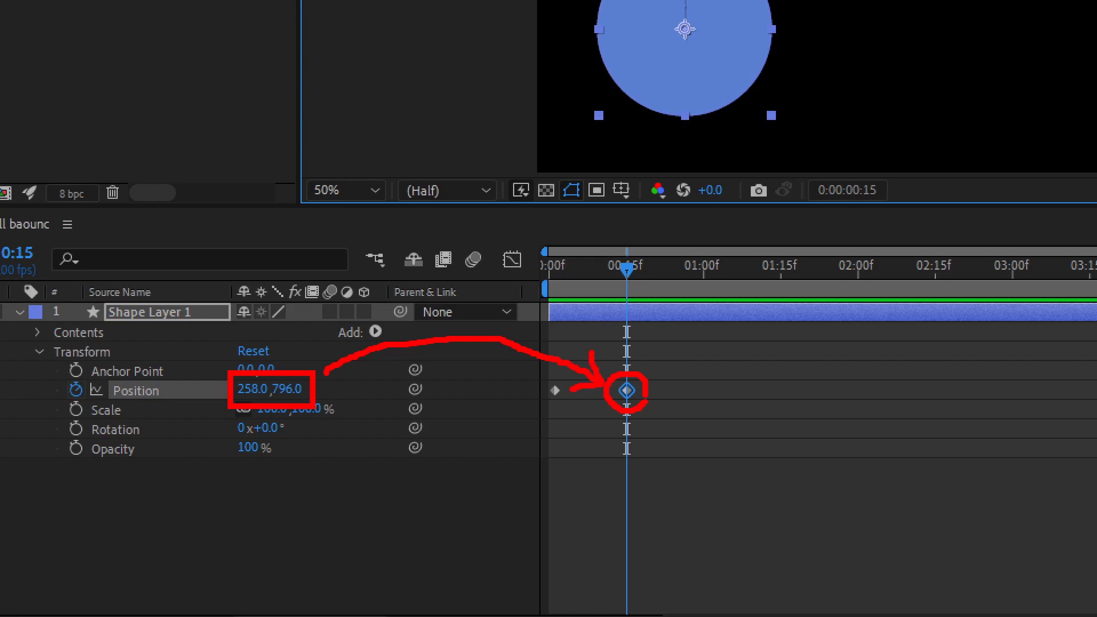
mouse_move(641, 250)
mouse_down()
mouse_move(604, 294)
mouse_move(647, 246)
mouse_move(560, 263)
mouse_move(587, 283)
mouse_up()
key(Escape)
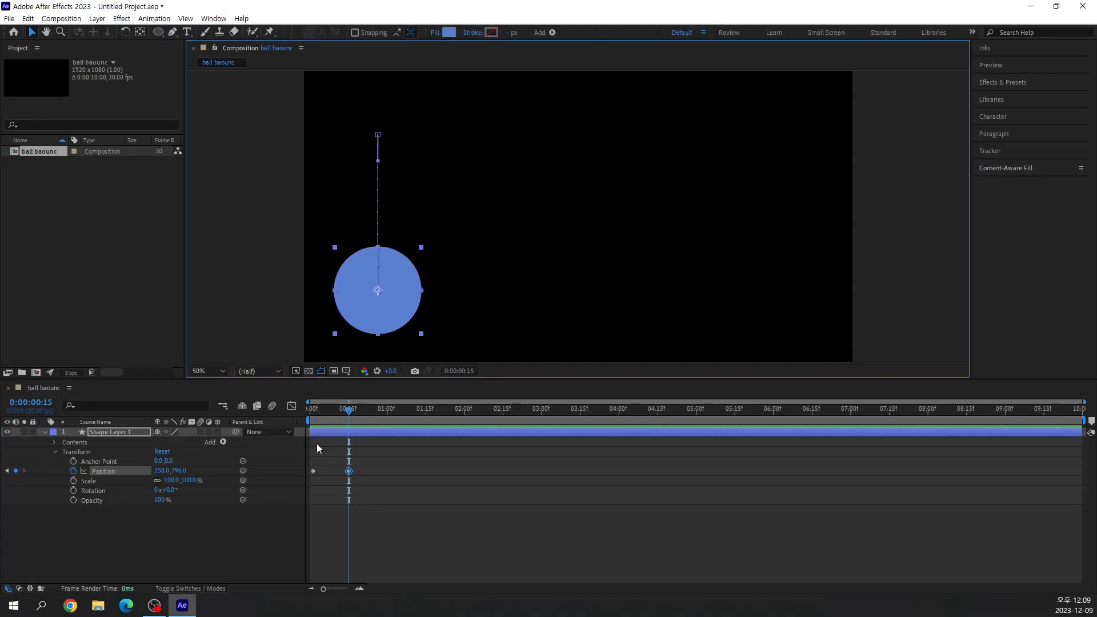
Move the playhead to 0:00:01:00 and raise the ball straight up to Position 258, 524.
mouse_move(344, 413)
mouse_down()
mouse_move(317, 411)
mouse_move(350, 420)
mouse_up()
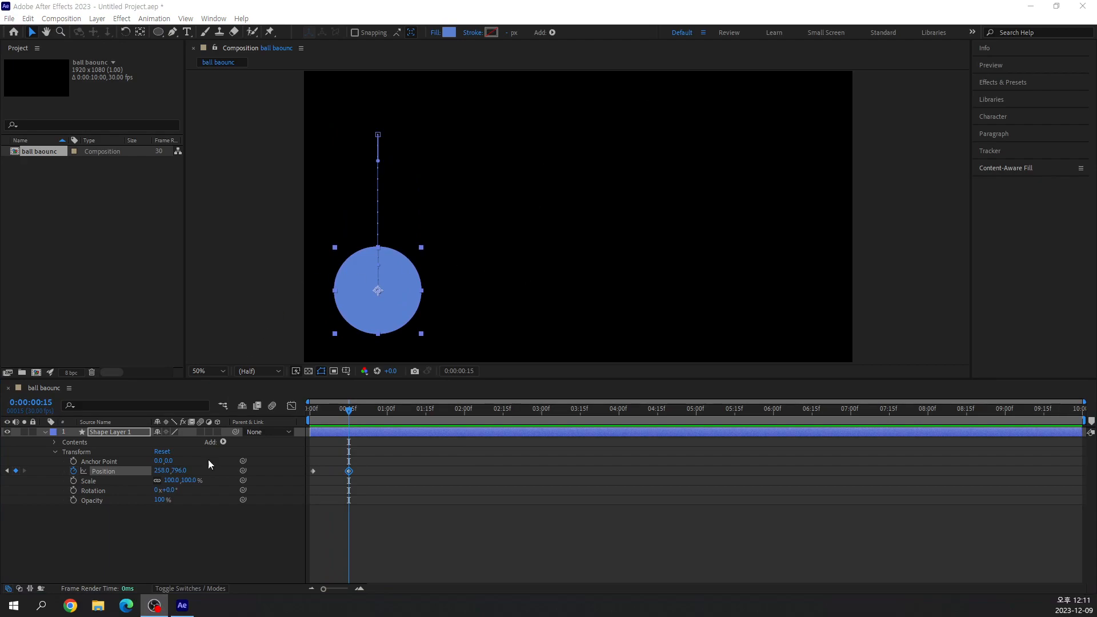
drag(357, 411, 387, 426)
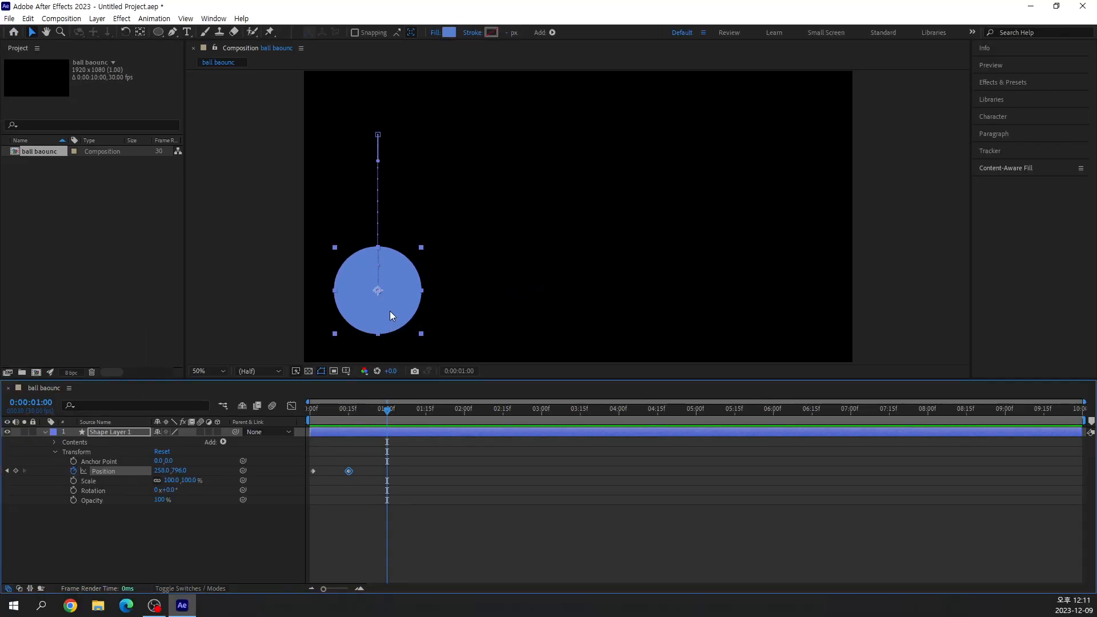
drag(389, 304, 389, 225)
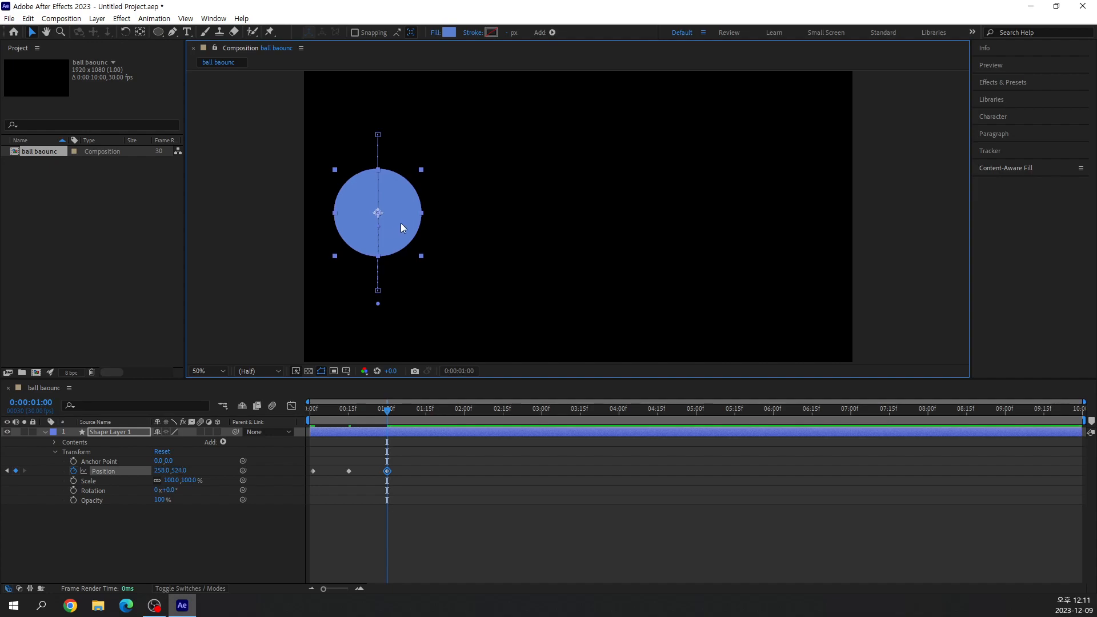
click(155, 605)
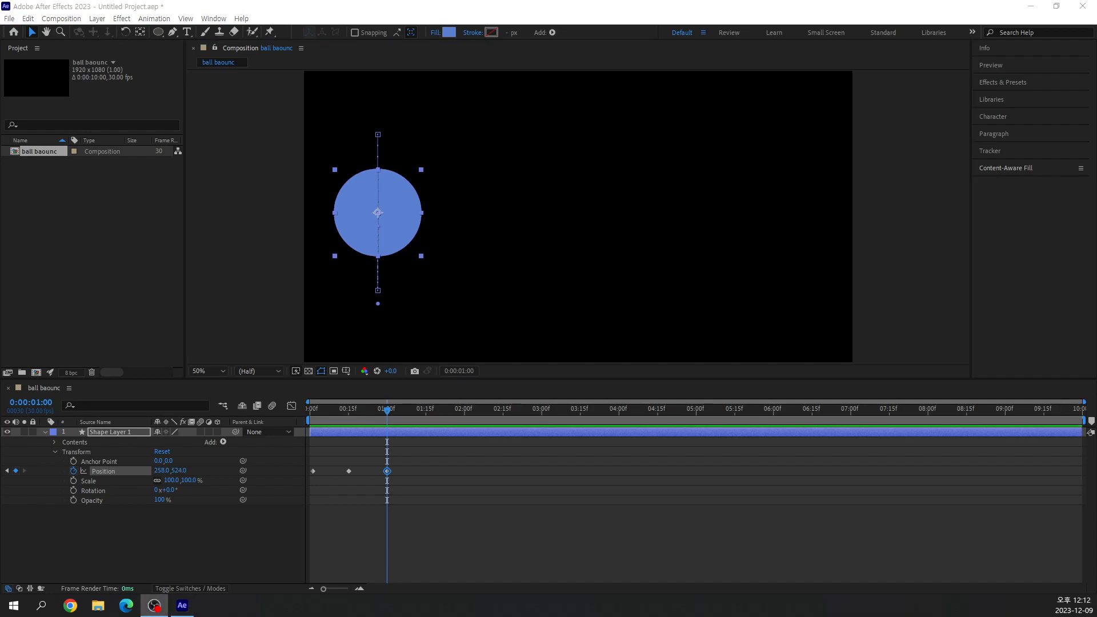
Scrub between 0:00:00:15 and 0:00:01:15, stop at 0:00:01:15 and select the Position keyframe at 0:00:00:15.
drag(389, 407, 424, 447)
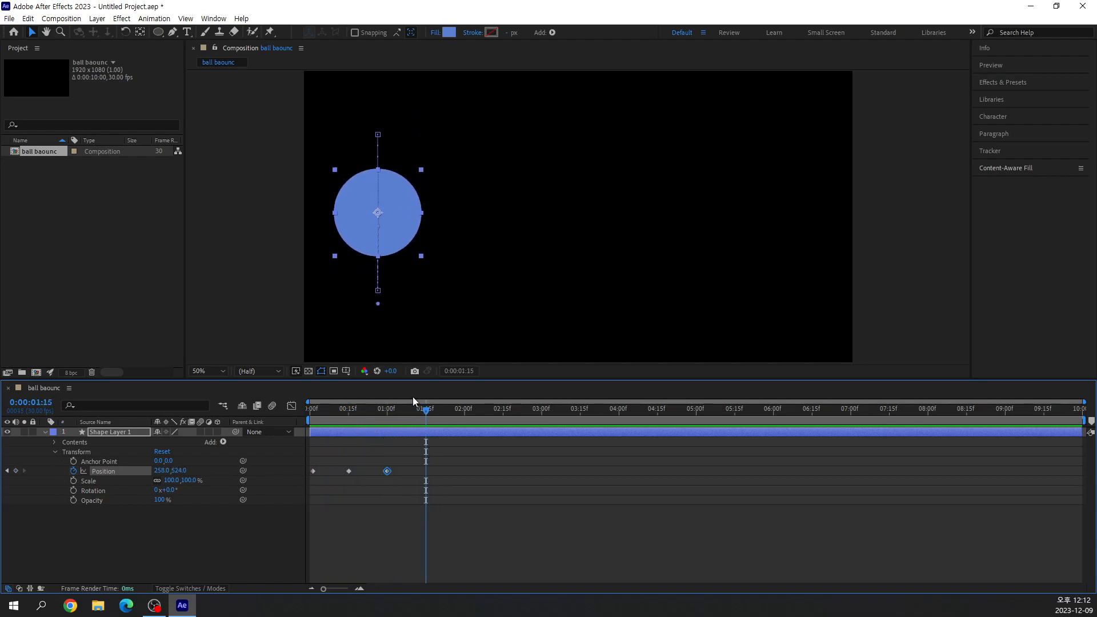
drag(425, 413, 346, 430)
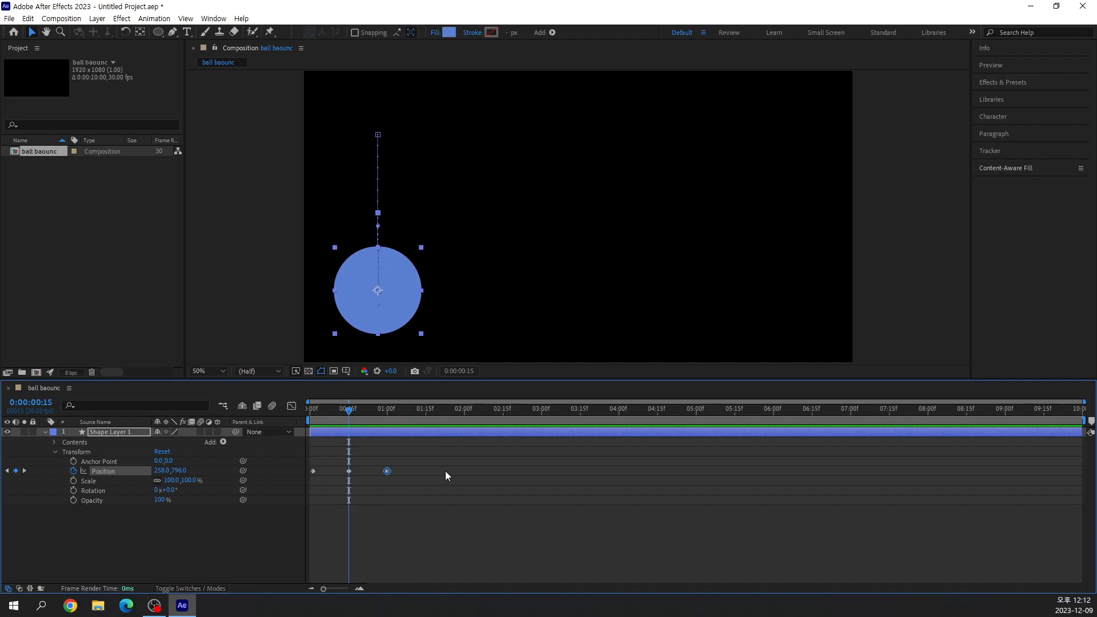
drag(348, 411, 425, 423)
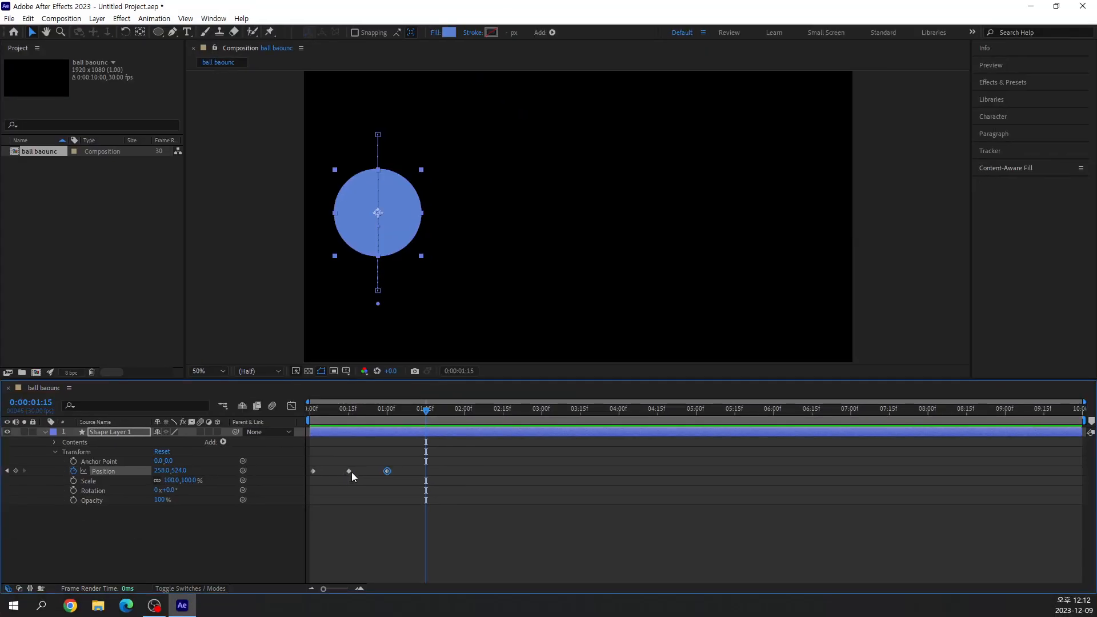
click(349, 470)
key(ctrl+2)
drag(506, 299, 505, 355)
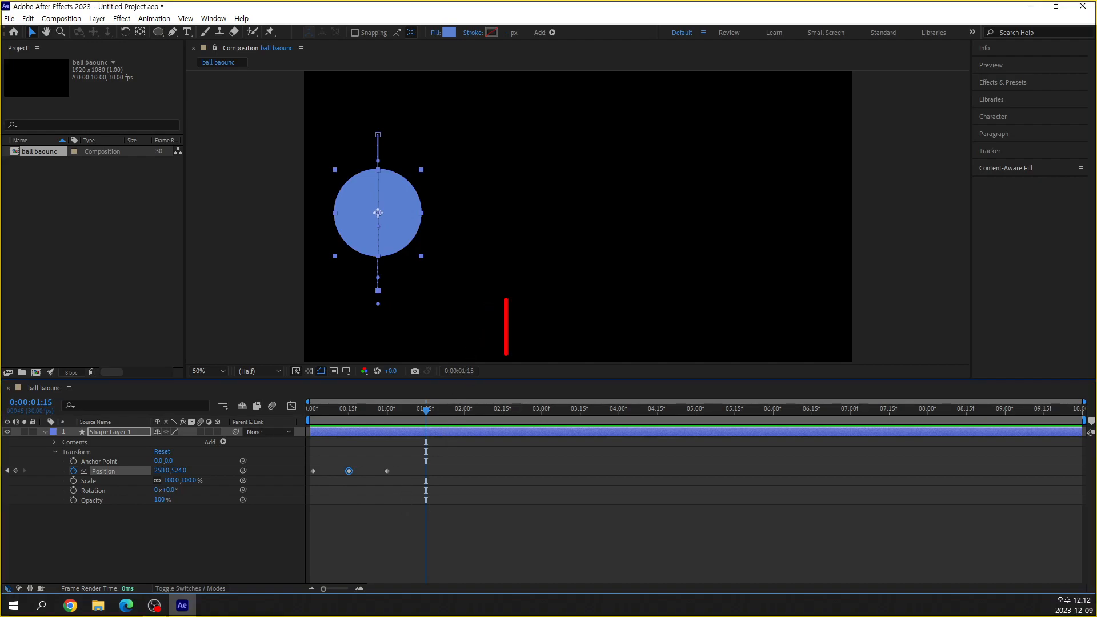
text(ctla)
key(BackSpace)
key(BackSpace)
text(rl)
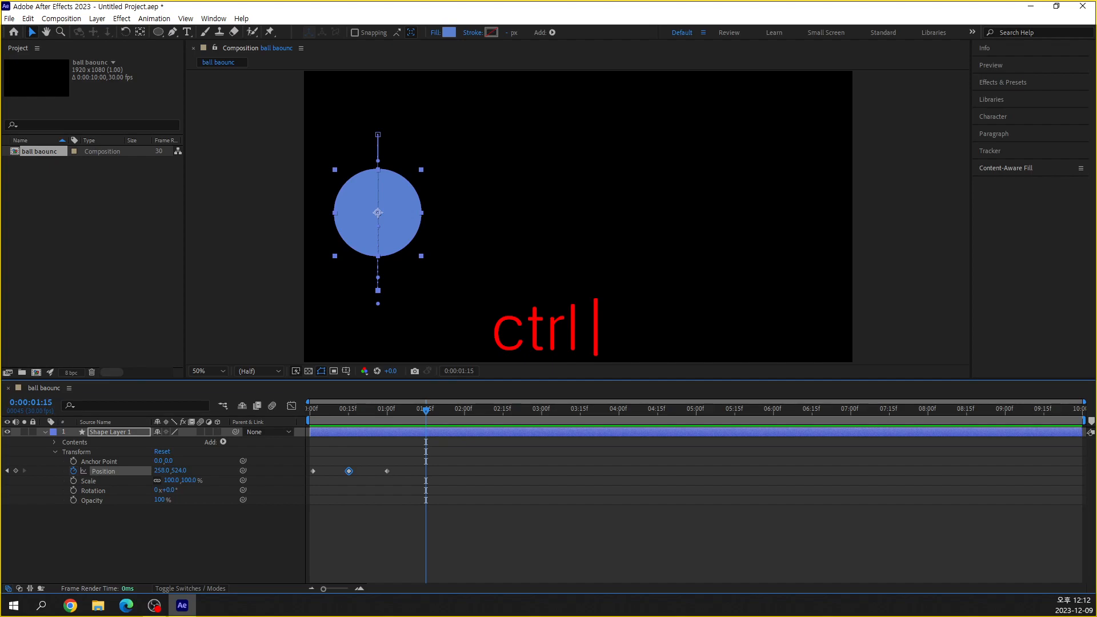
text( + C)
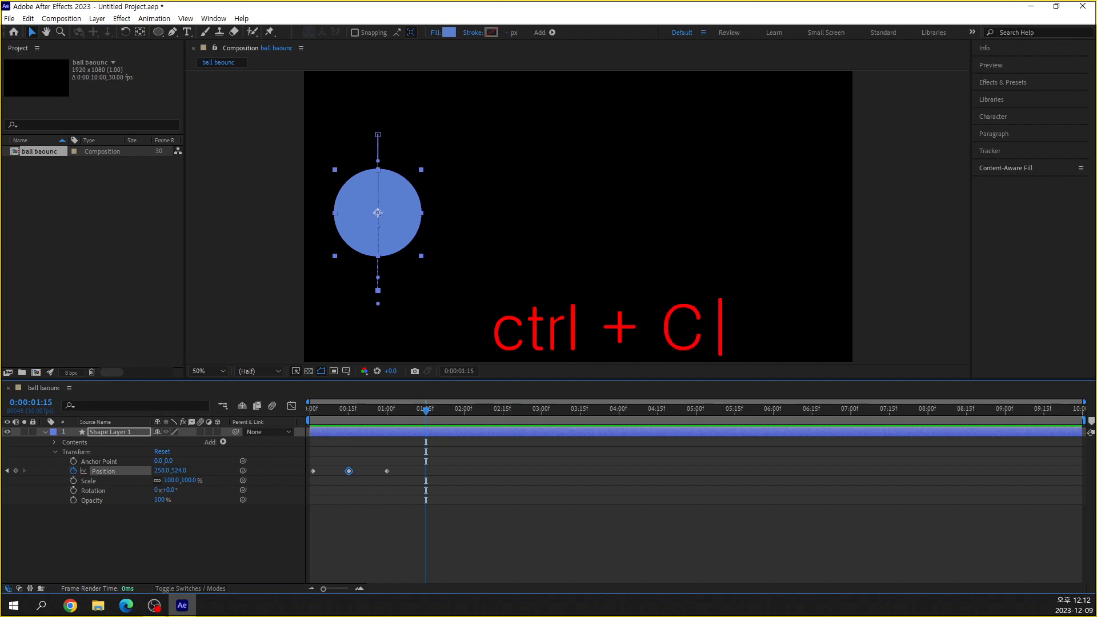
text( - Copy)
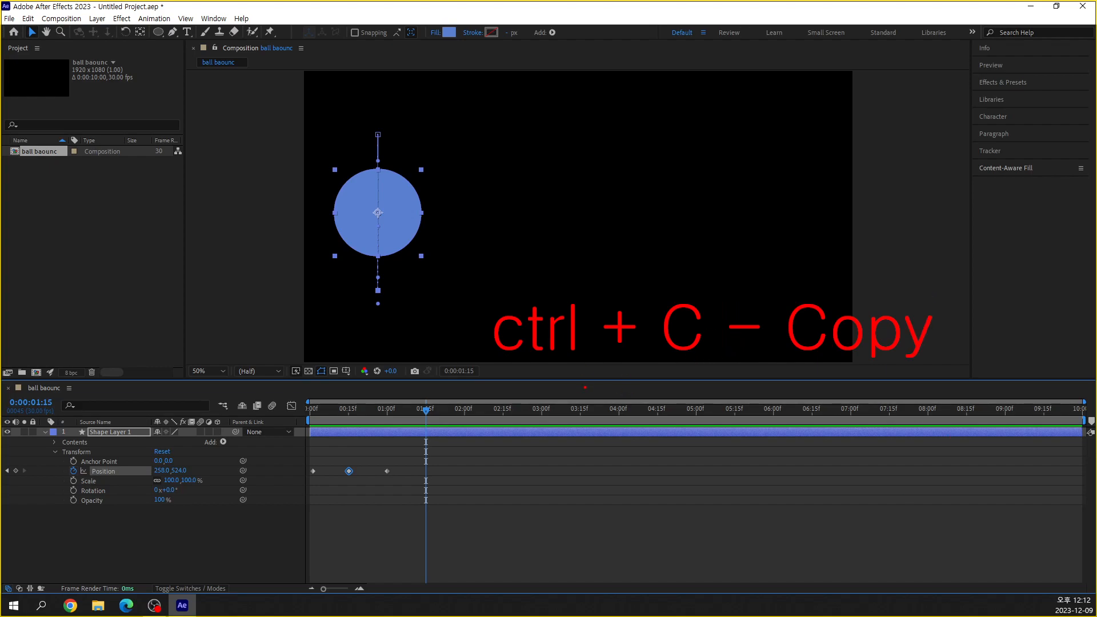
key(Escape)
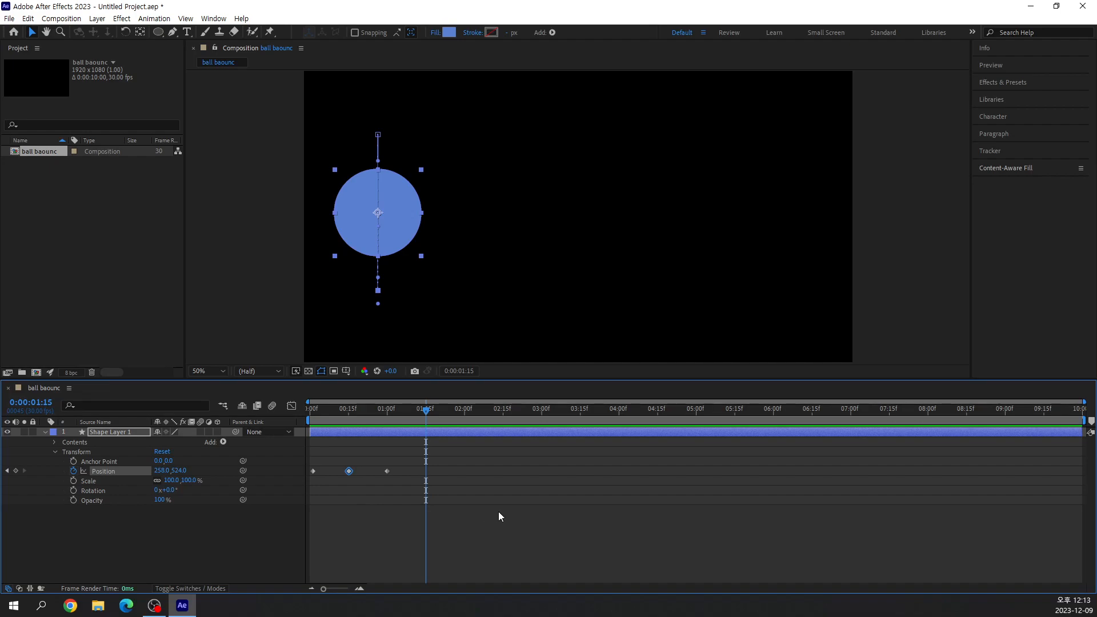
Paste the copied Position keyframe at 0:00:01:15 and delete the pasted keyframe.
key(ctrl+v)
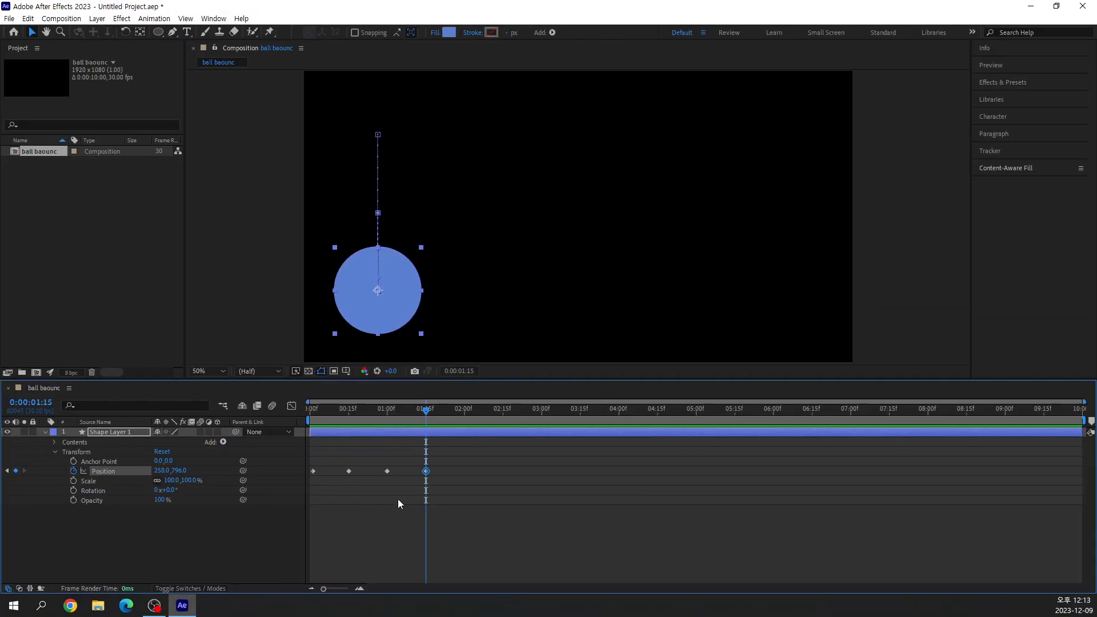
click(155, 606)
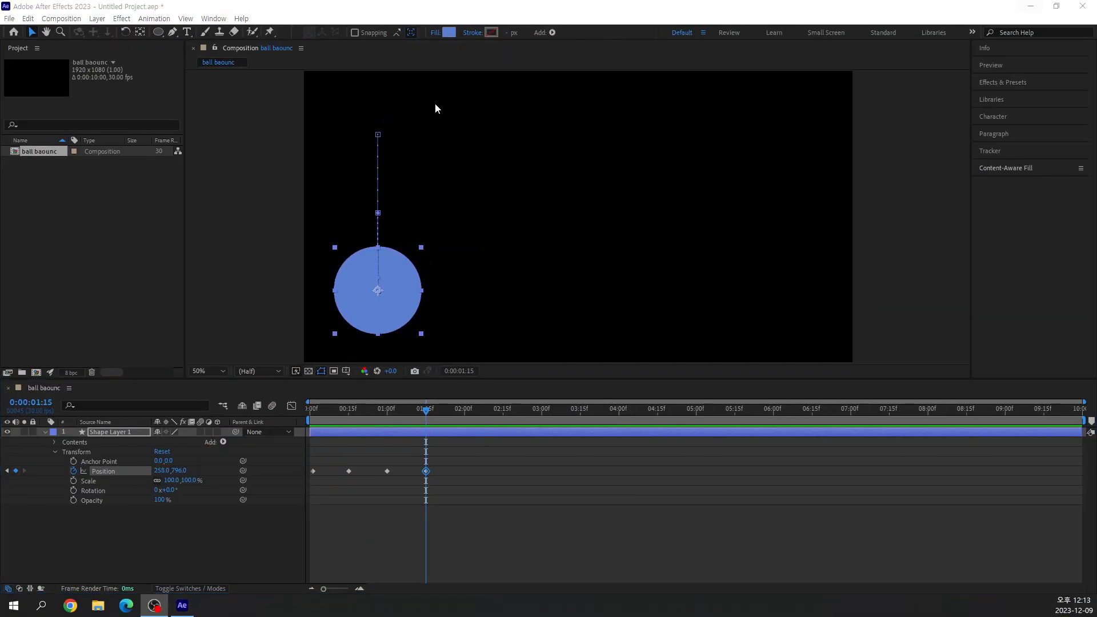
key(Delete)
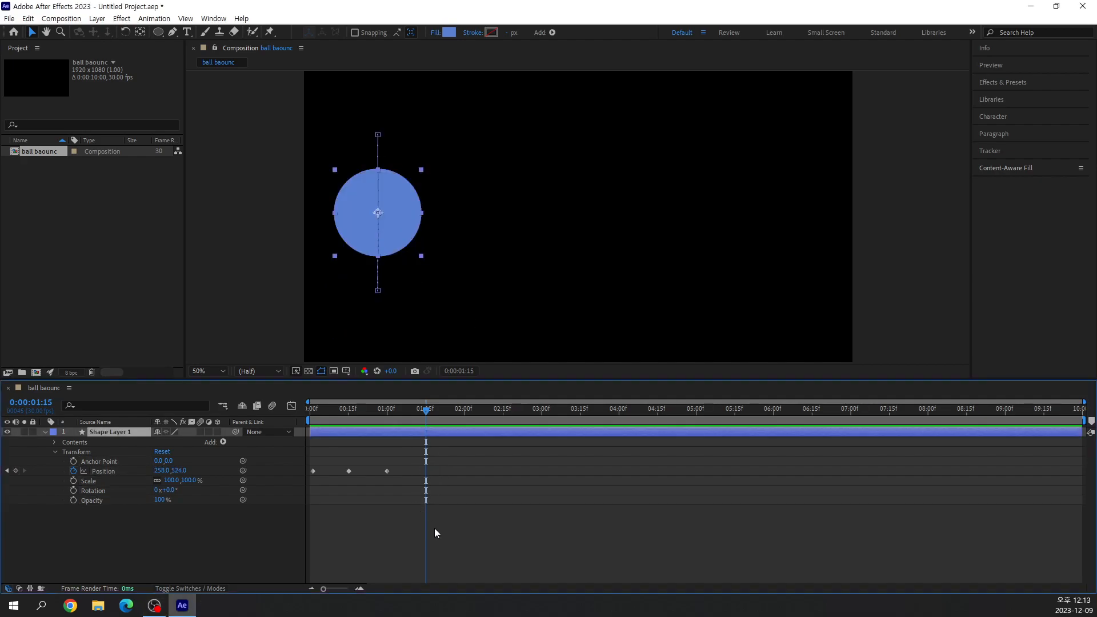
Copy the ball's Position keyframe from 0:00:00:15 and paste it at 0:00:01:15.
drag(426, 409, 350, 437)
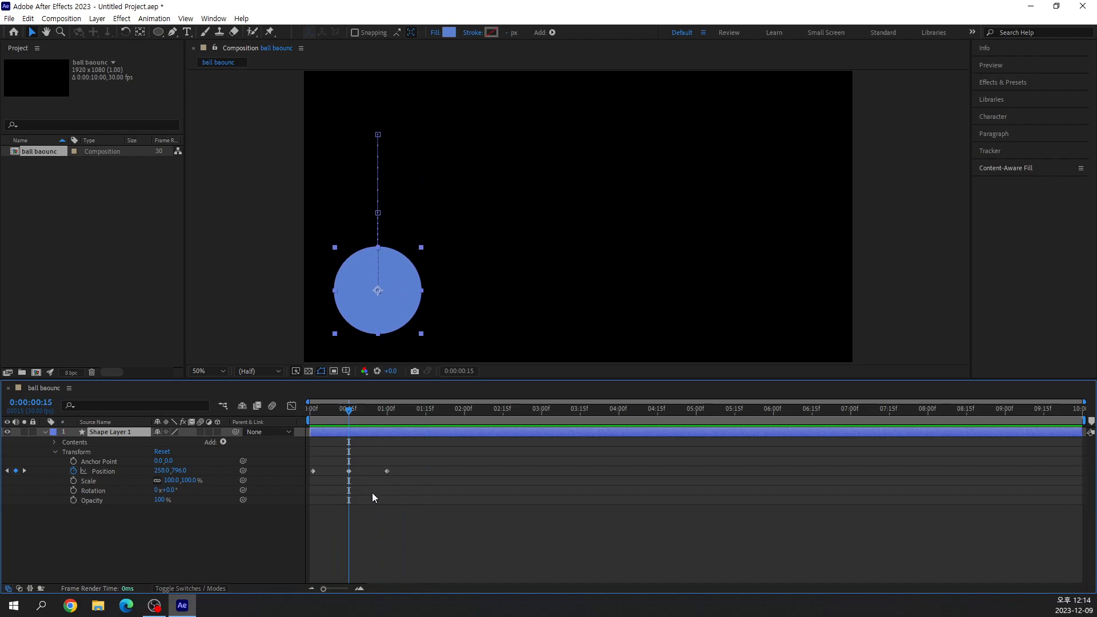
drag(351, 415, 430, 432)
click(349, 471)
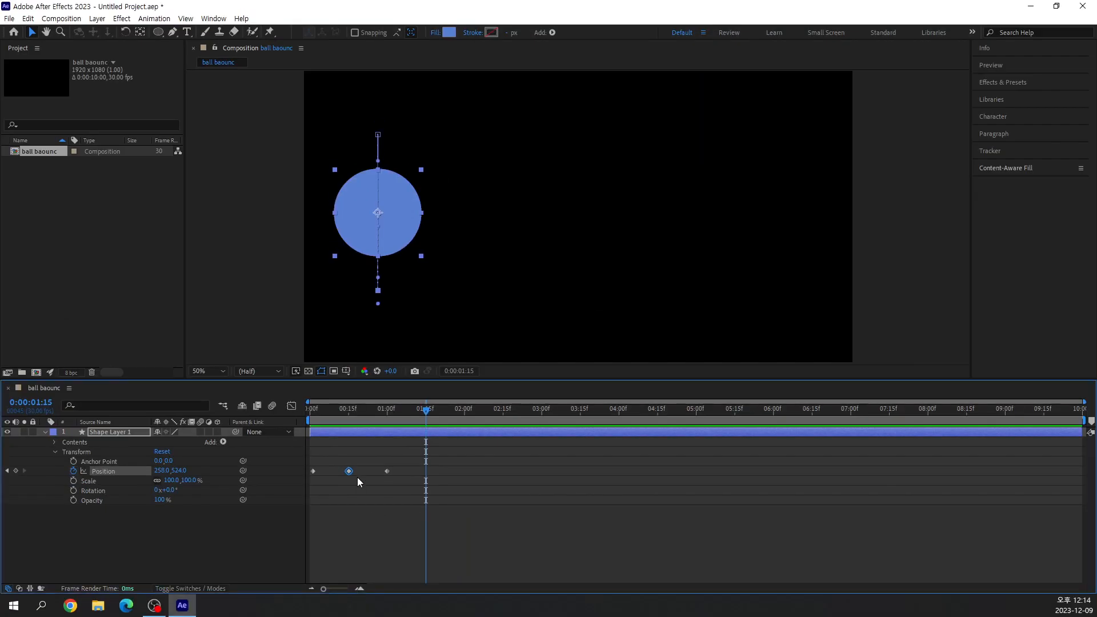
key(ctrl+v)
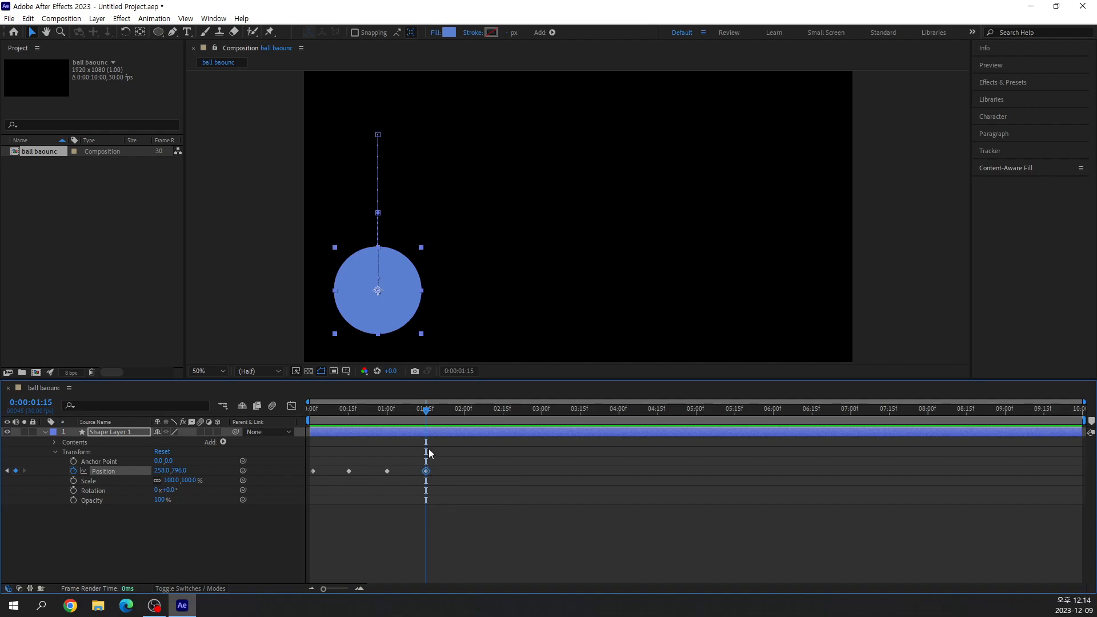
Move the playhead to 0:00:02:00 and raise the ball to Position 258, 662 for a lower bounce.
drag(426, 411, 464, 411)
scroll(366, 310, up, 1)
scroll(366, 310, down, 1)
drag(415, 277, 519, 246)
scroll(519, 246, up, 1)
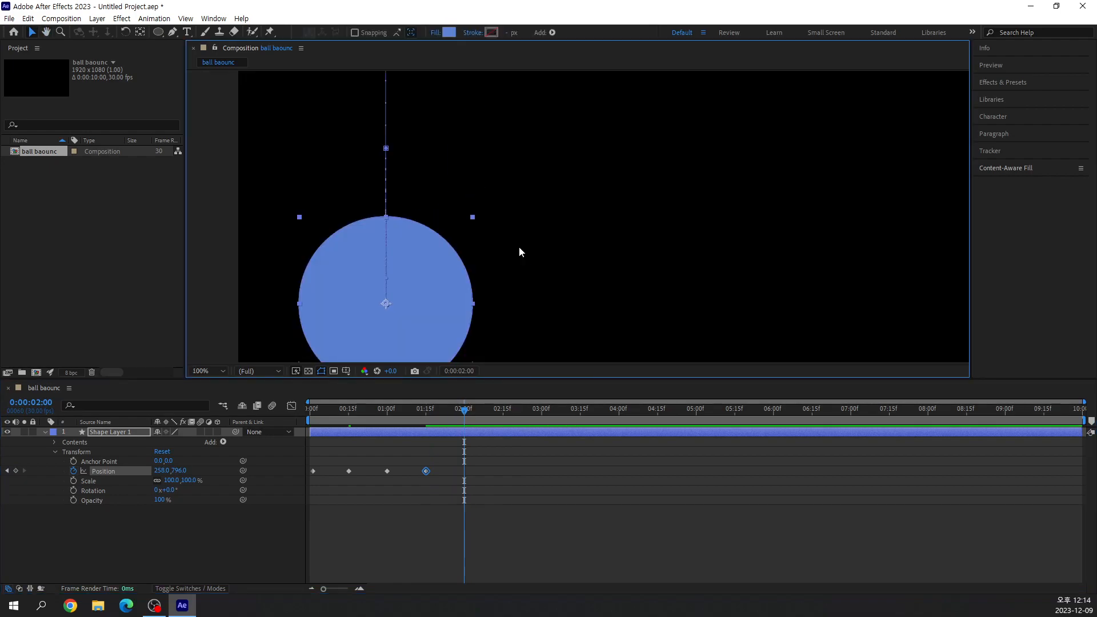
drag(485, 282, 590, 237)
drag(529, 275, 529, 197)
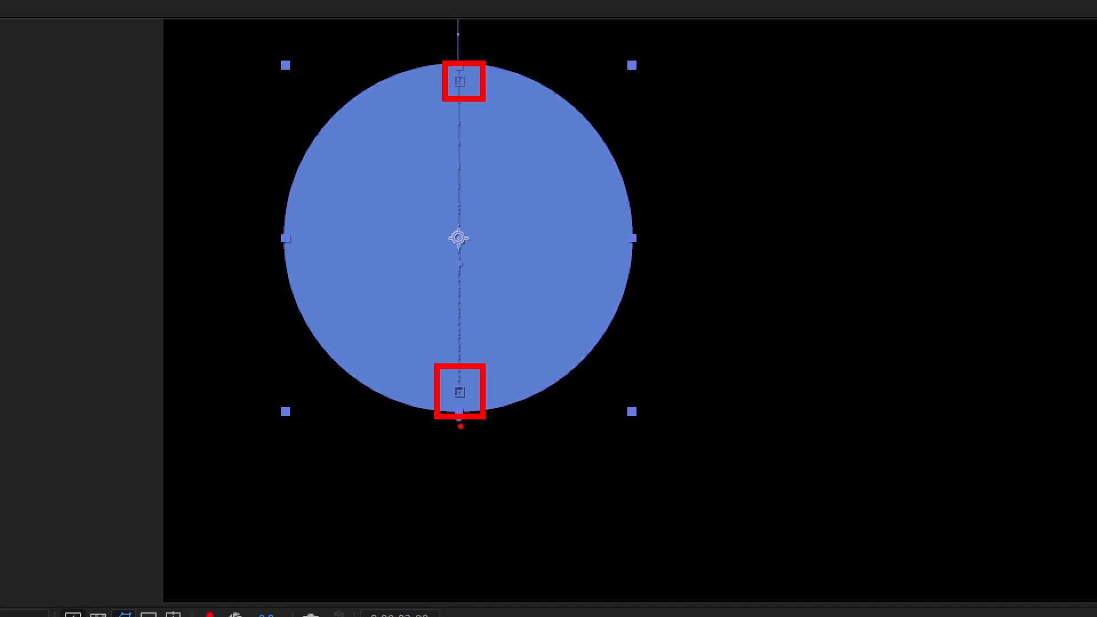
drag(431, 236, 497, 242)
key(Escape)
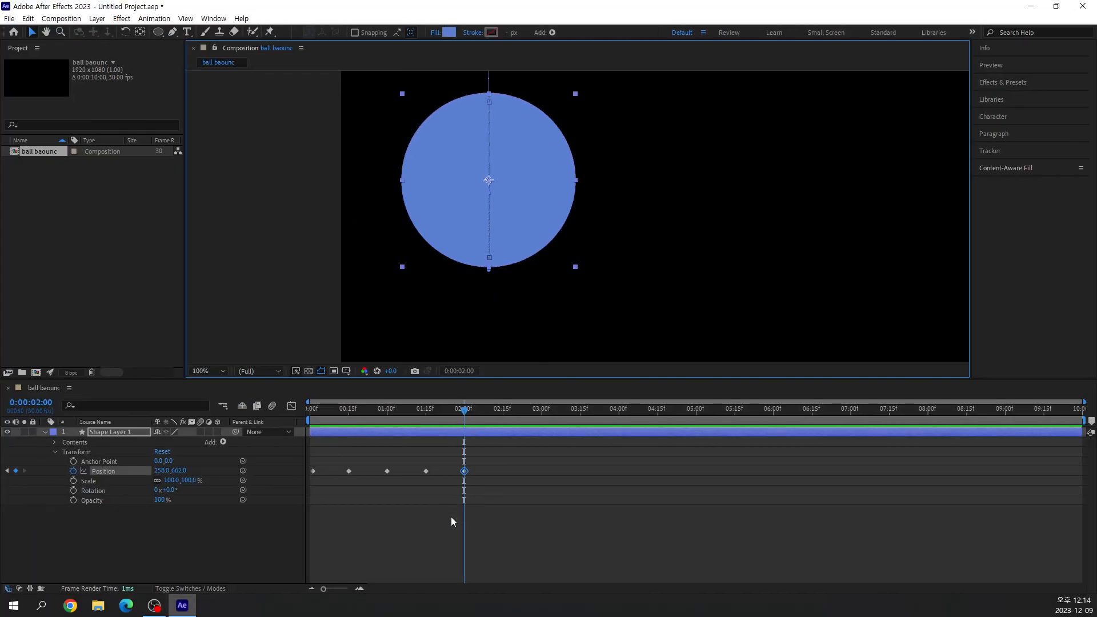
Copy the ball's Position keyframe from 0:00:01:15 and paste it at 0:00:02:15.
drag(467, 413, 503, 423)
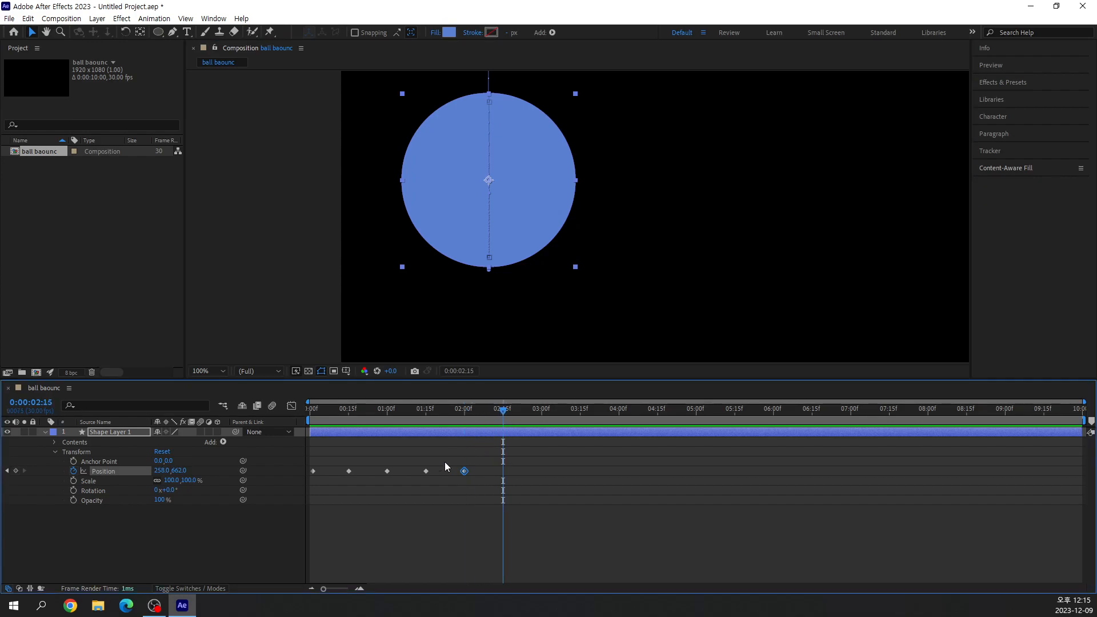
click(425, 471)
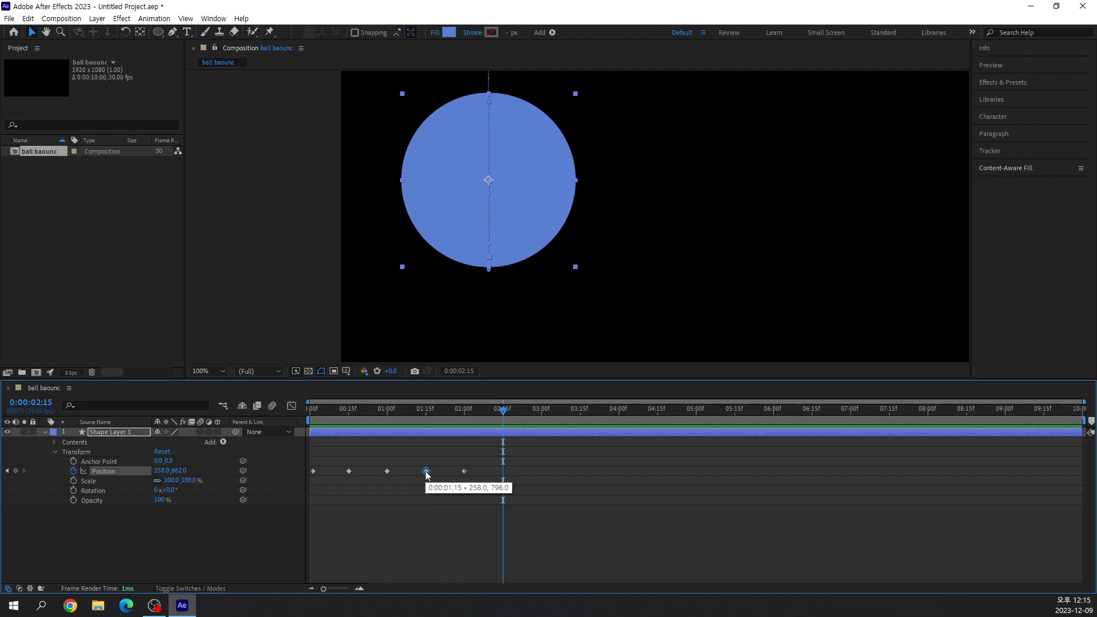
key(ctrl+c)
key(ctrl+v)
Move the playhead to 0:00:03:00 and raise the ball to Position 258, 732 for a still lower bounce.
drag(488, 413, 314, 419)
scroll(545, 219, down, 2)
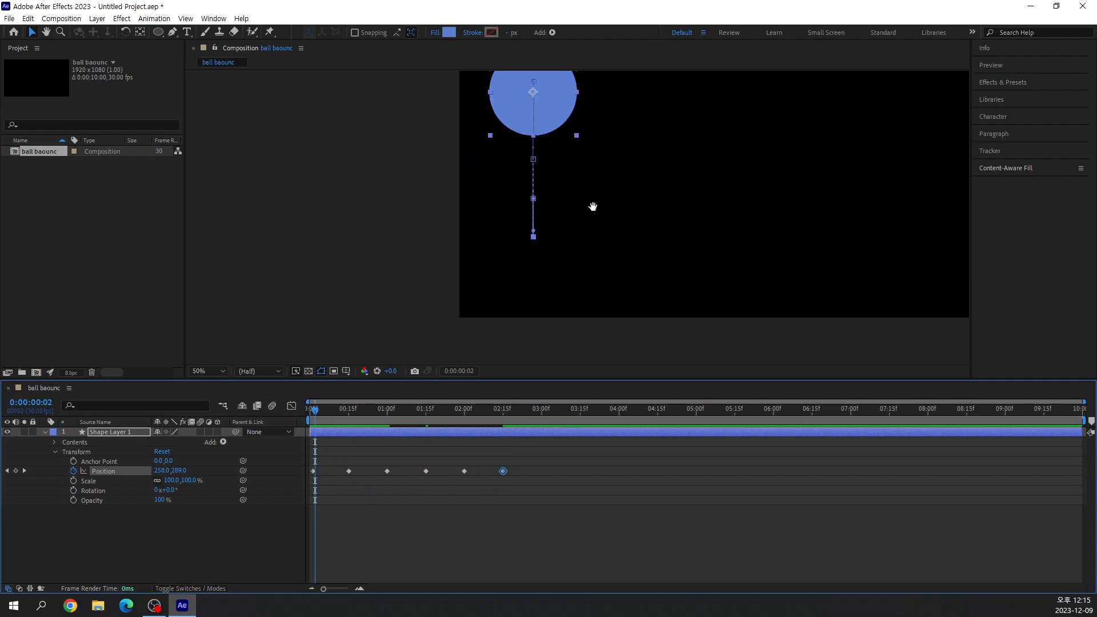
drag(593, 207, 475, 254)
drag(315, 412, 543, 451)
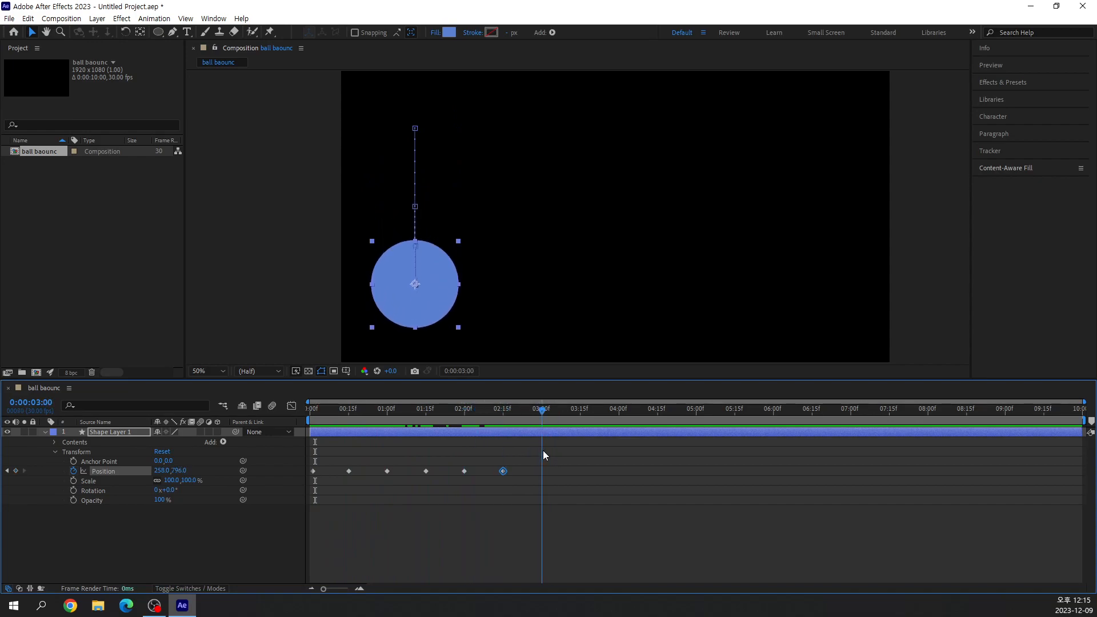
drag(441, 288, 434, 273)
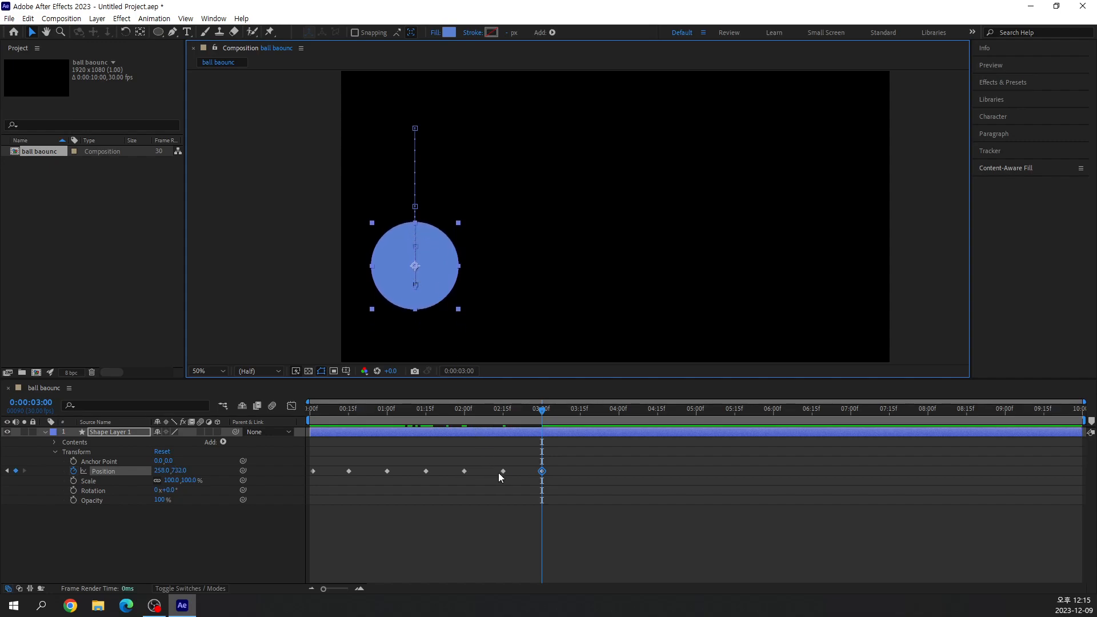
Copy the Position keyframe from 0:00:02:15 to 0:00:03:15, and raise the ball to Position 258, 768 at 0:00:04:00.
drag(543, 410, 581, 434)
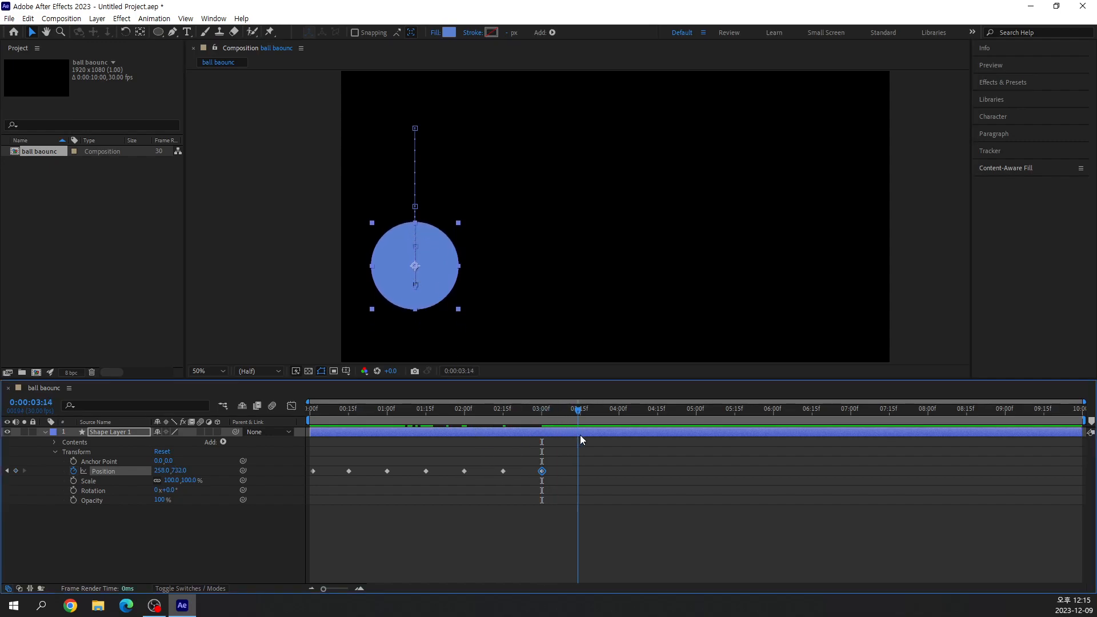
click(503, 471)
key(ctrl+c)
key(ctrl+v)
drag(580, 409, 618, 434)
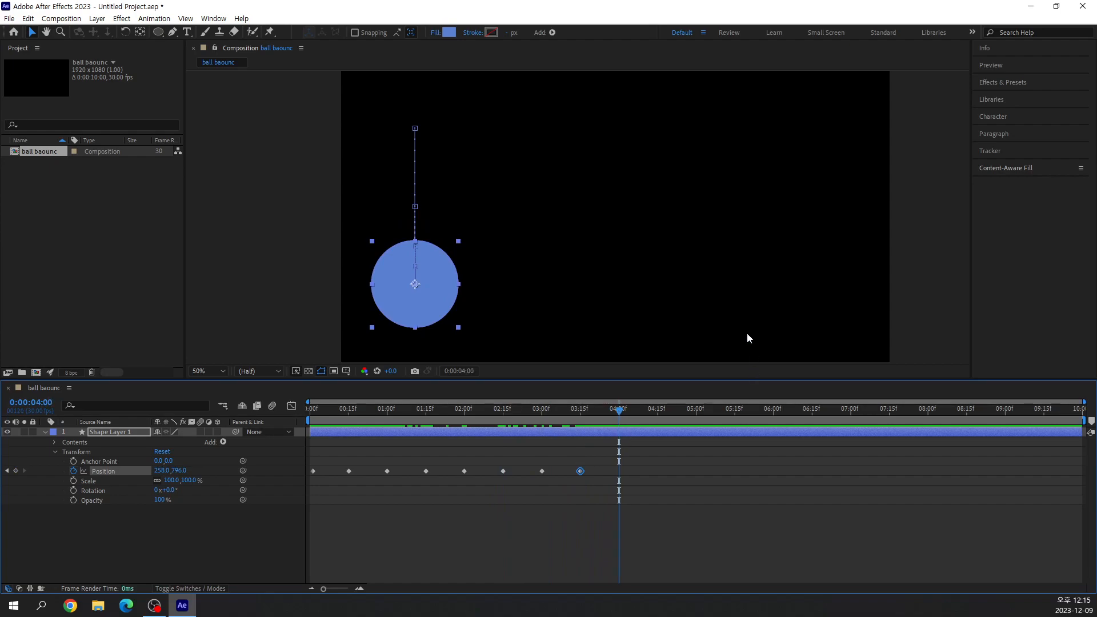
drag(436, 293, 430, 285)
Copy the ball's Position keyframe from 0:00:03:15 and paste it at 0:00:04:15 to end the bouncing.
drag(619, 412, 657, 427)
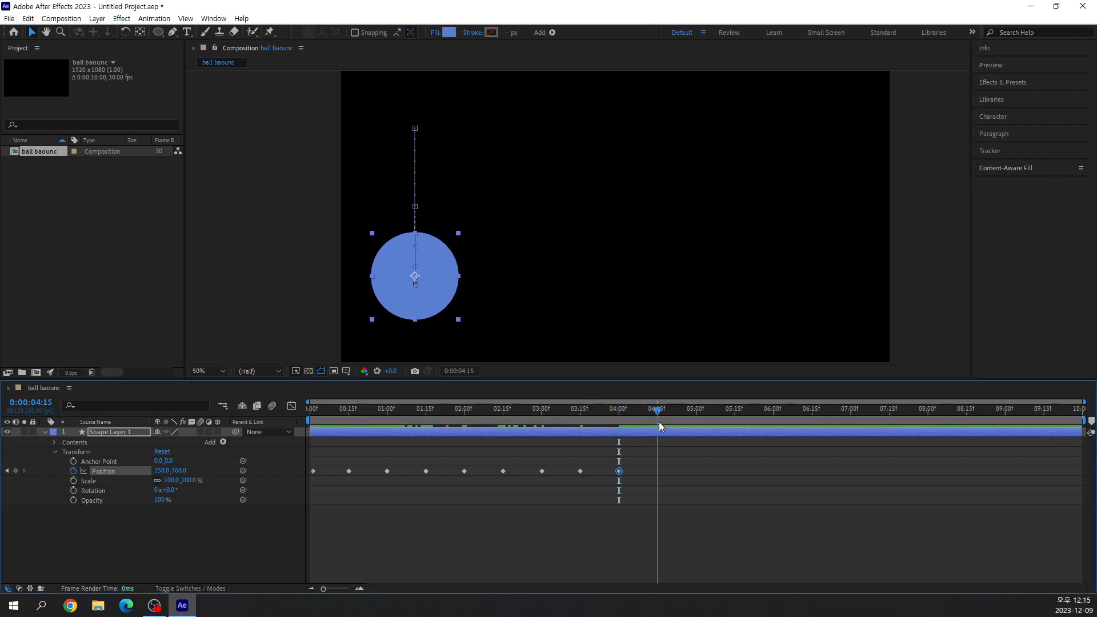
click(580, 470)
key(ctrl+c)
key(ctrl+v)
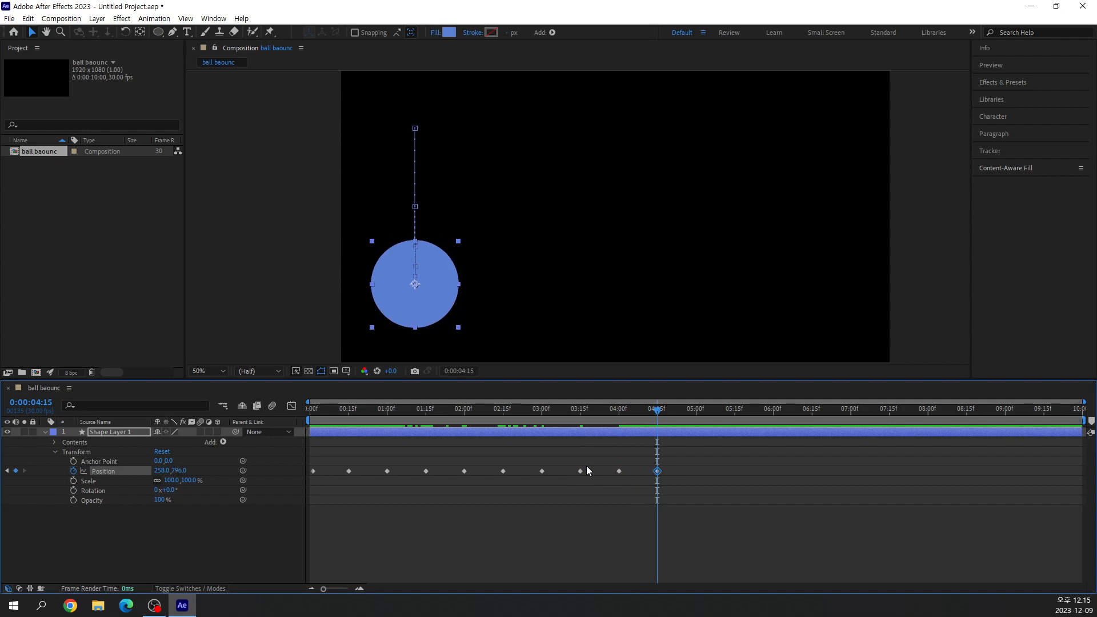
drag(659, 413, 654, 457)
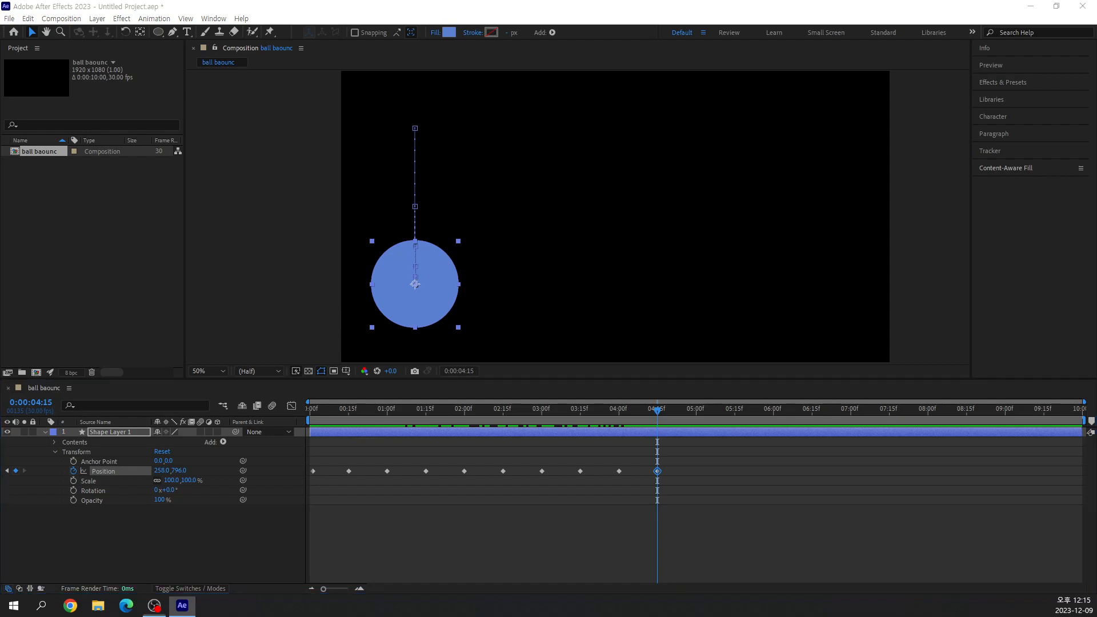
Preview the bounce animation from the first frame and stop the playback.
drag(657, 410, 298, 420)
key(space)
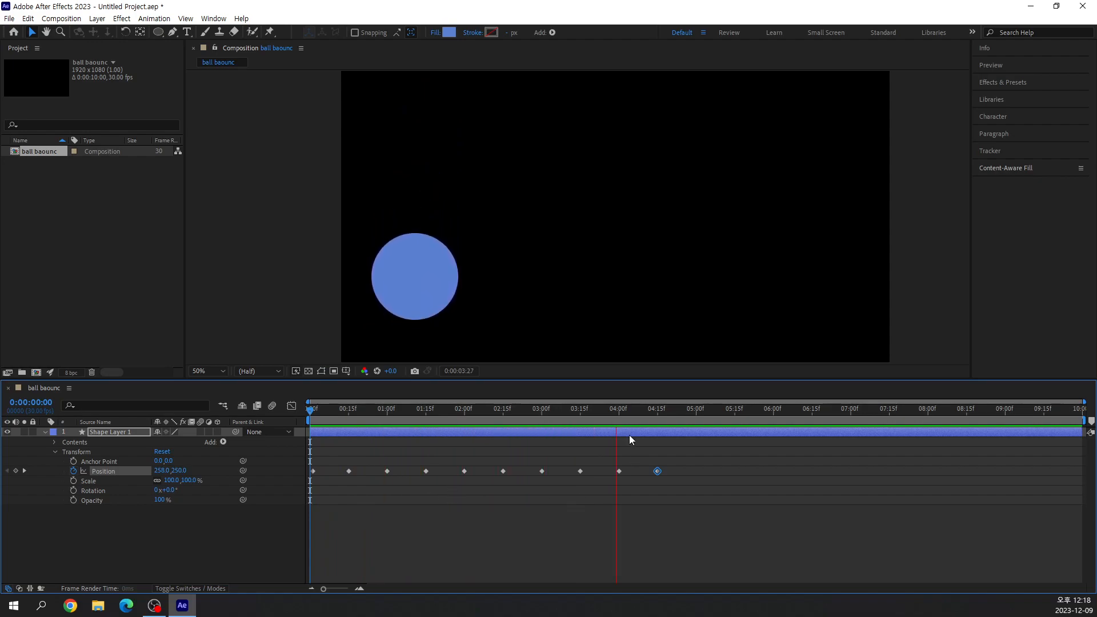
drag(651, 415, 339, 445)
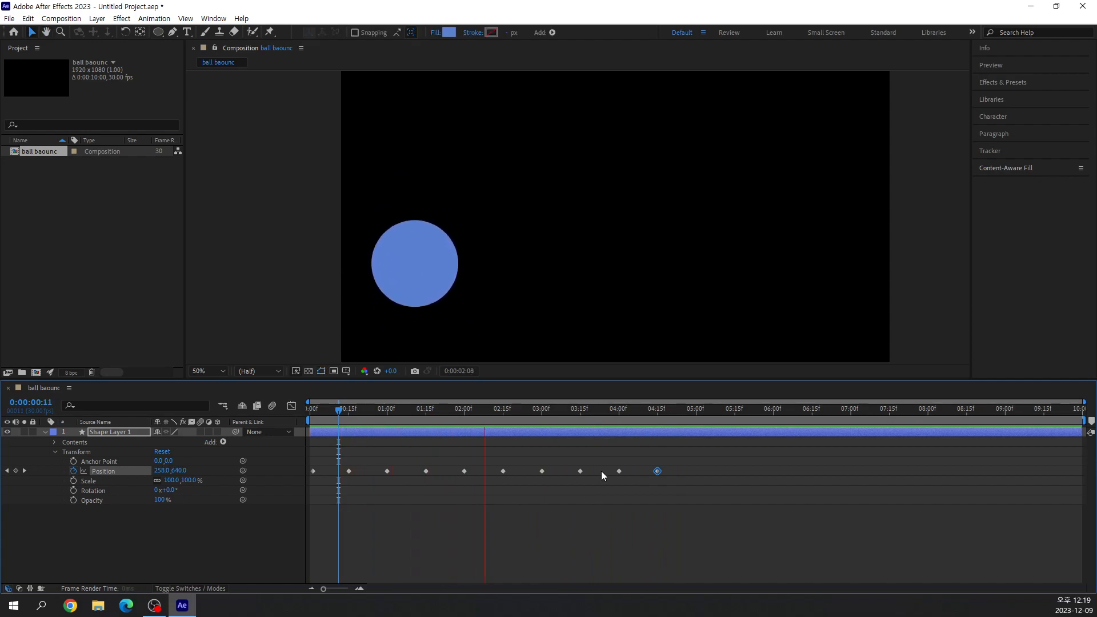
key(space)
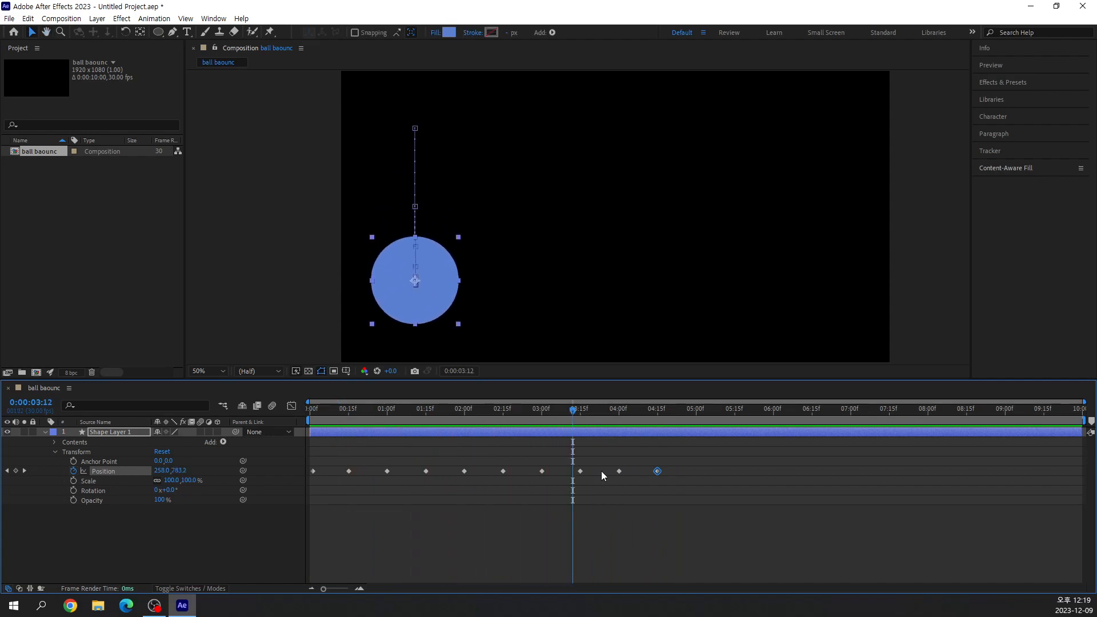
Deselect the ball layer and scrub through the bounce to inspect its motion, stopping at 0:00:01:25.
drag(573, 409, 513, 451)
click(679, 513)
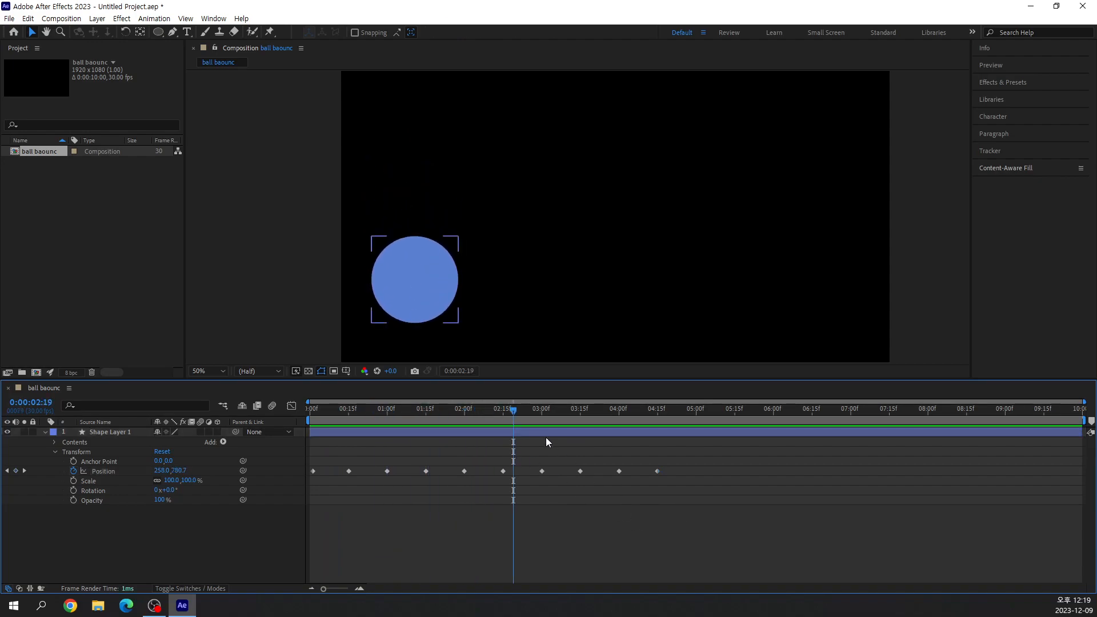
drag(514, 413, 516, 454)
click(498, 432)
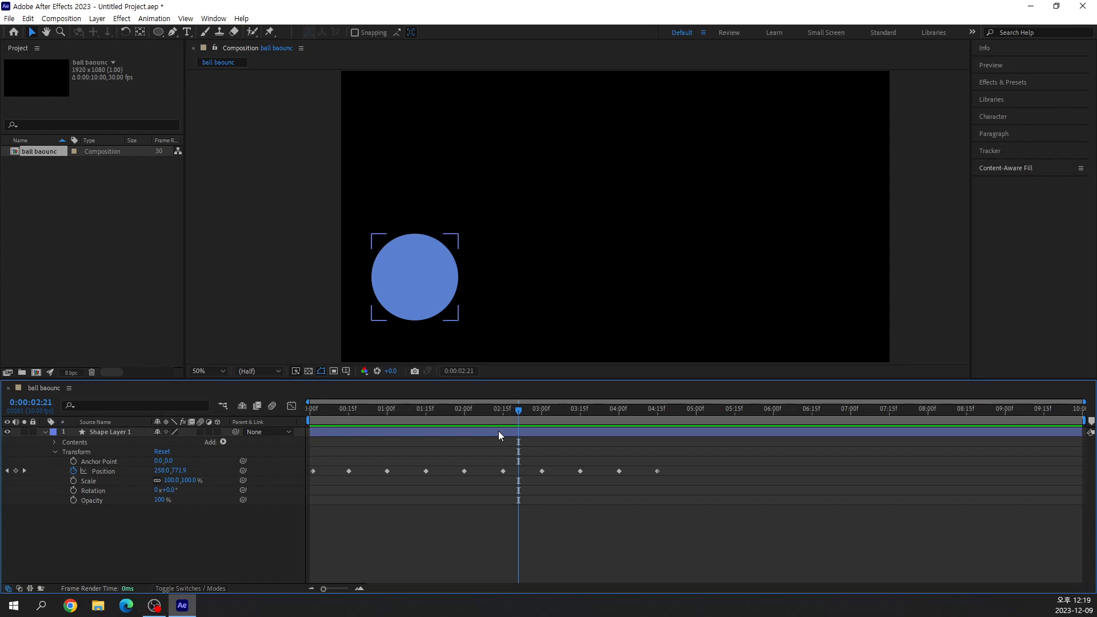
click(420, 409)
drag(419, 439, 452, 480)
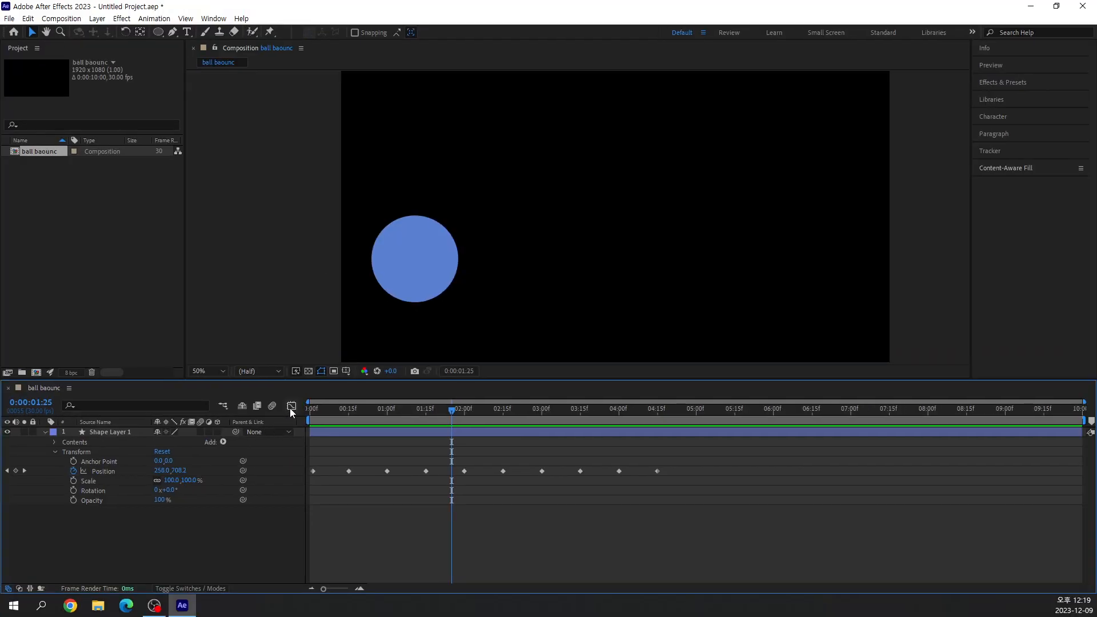
Open the Graph Editor and display the value graph of the ball's Position property.
click(491, 286)
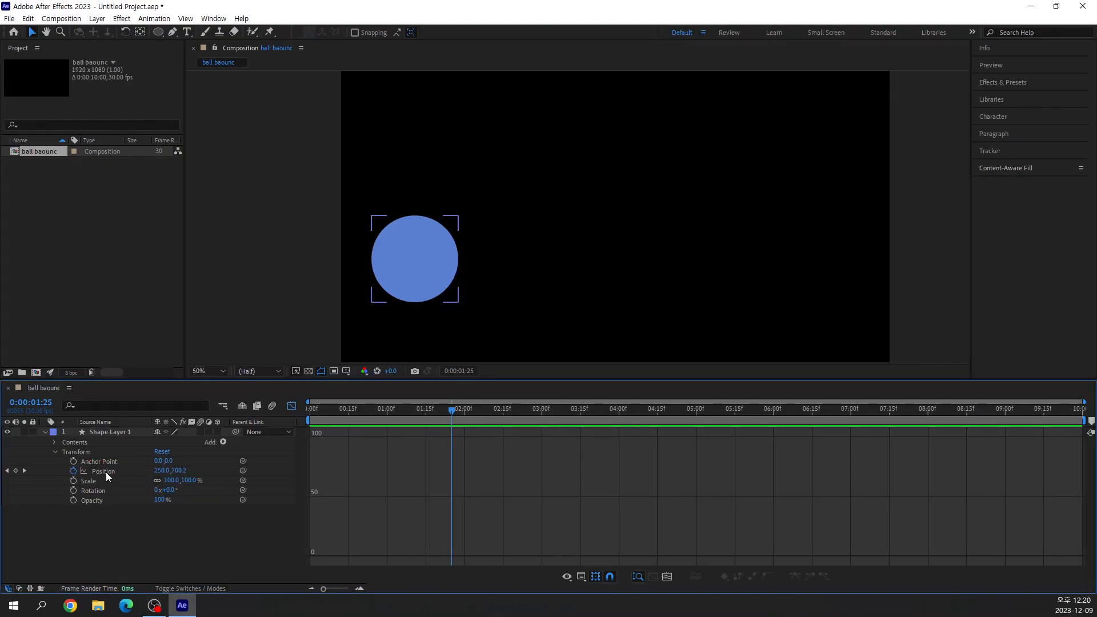
click(209, 387)
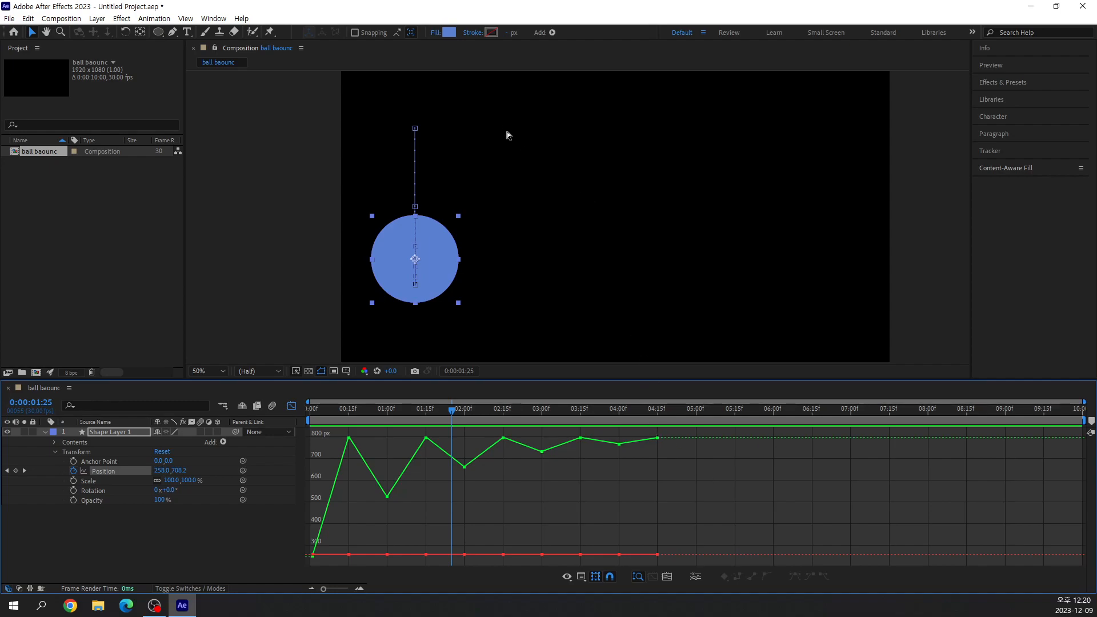
key(ctrl+2)
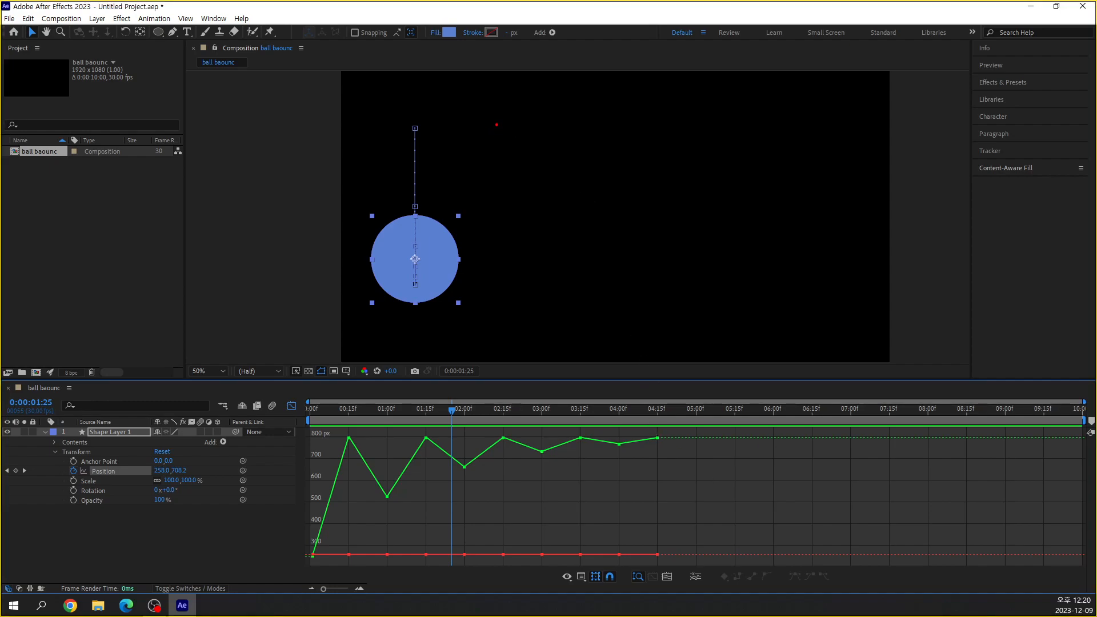
drag(493, 96, 492, 152)
text(easy)
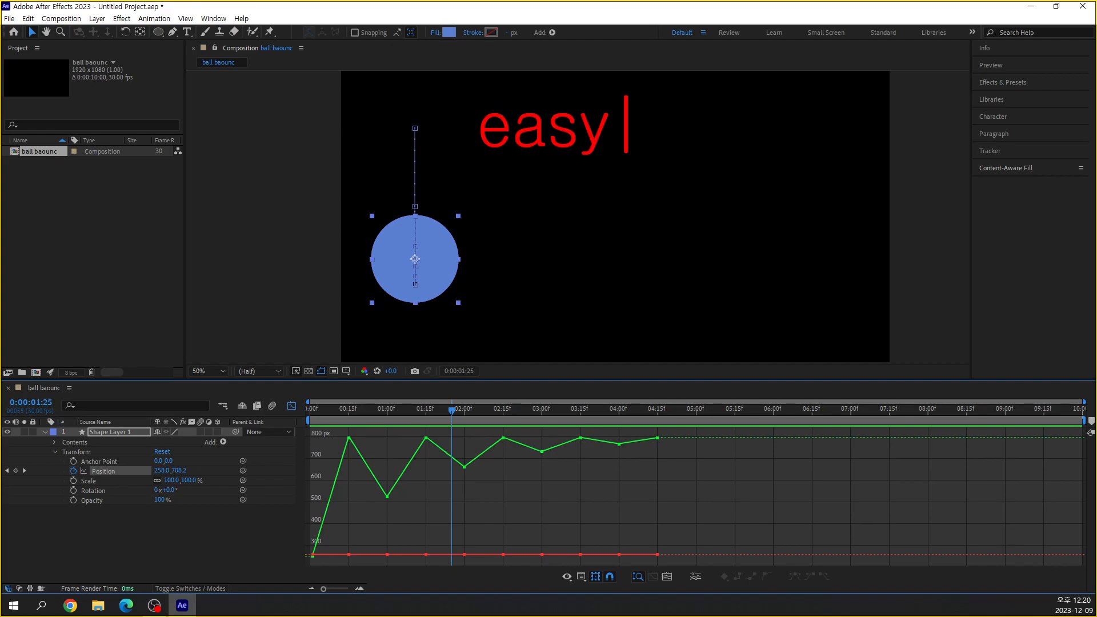
key(Escape)
key(Escape)
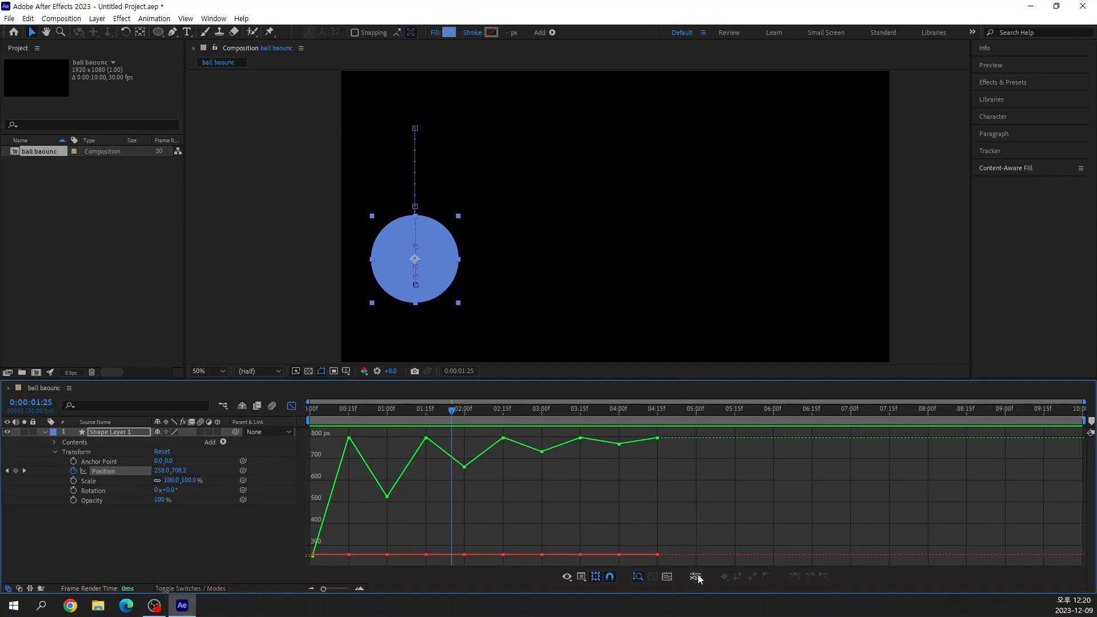
click(387, 496)
click(107, 472)
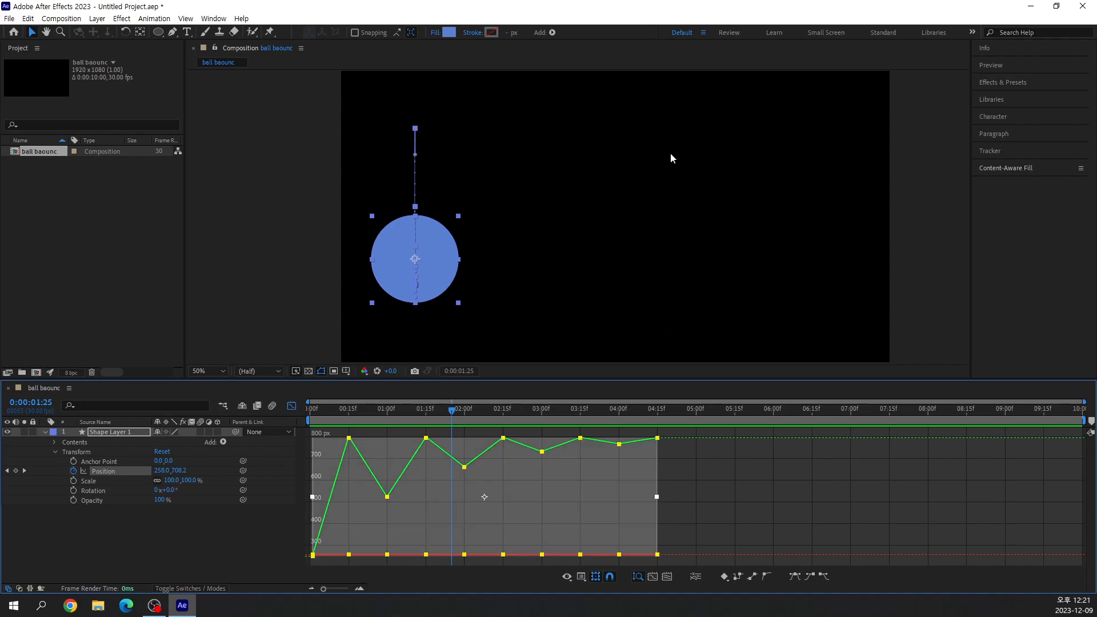
click(659, 181)
click(419, 231)
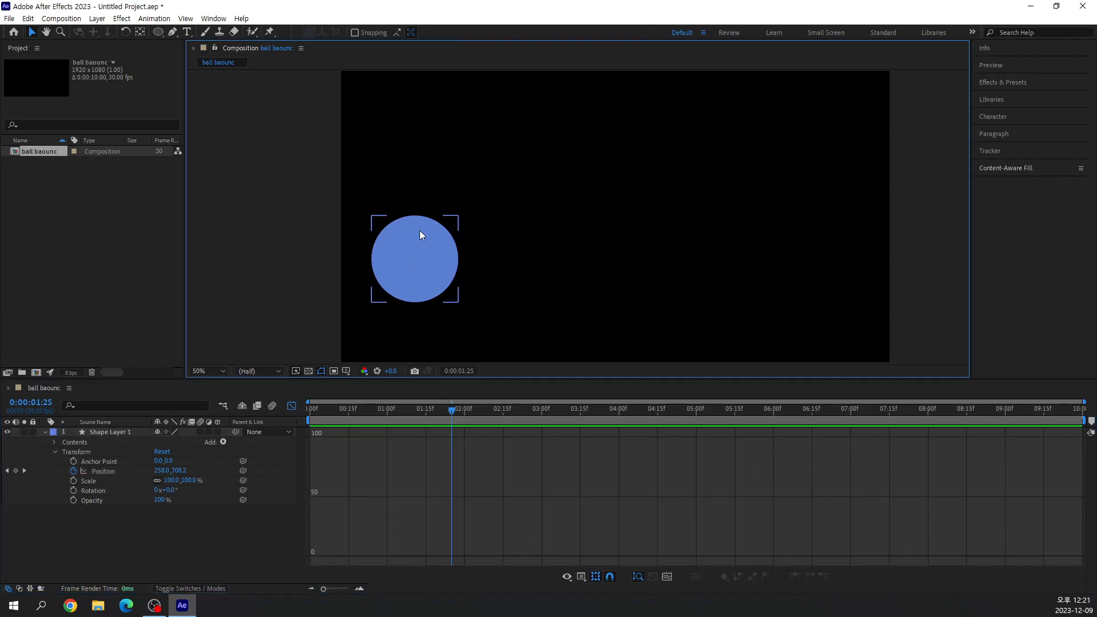
click(108, 470)
key(t)
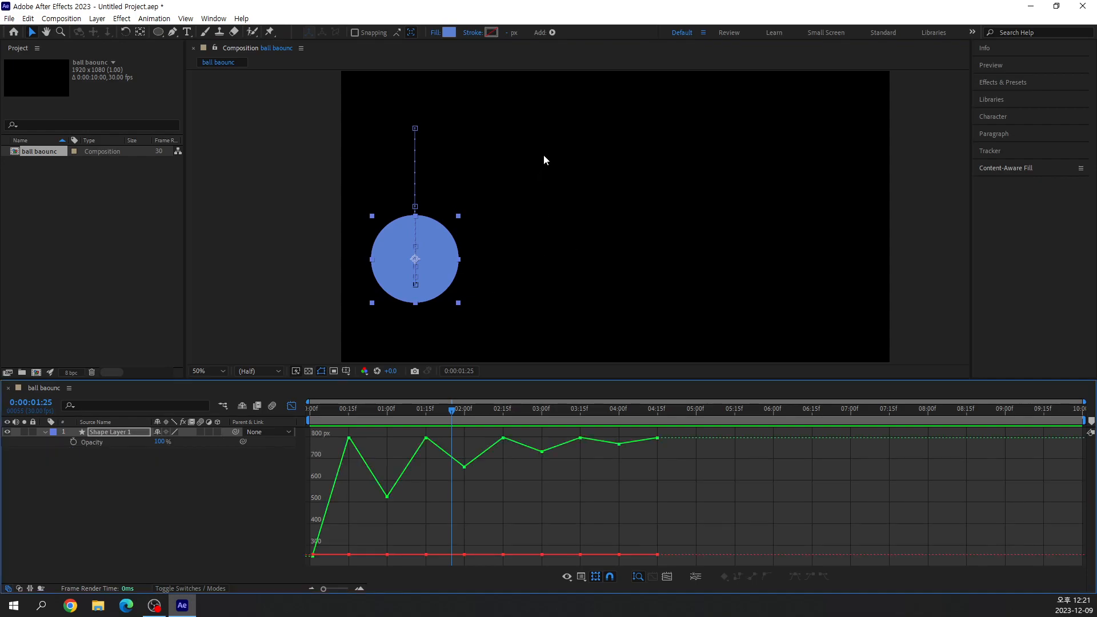
key(ctrl+2)
drag(523, 127, 522, 182)
text(eas)
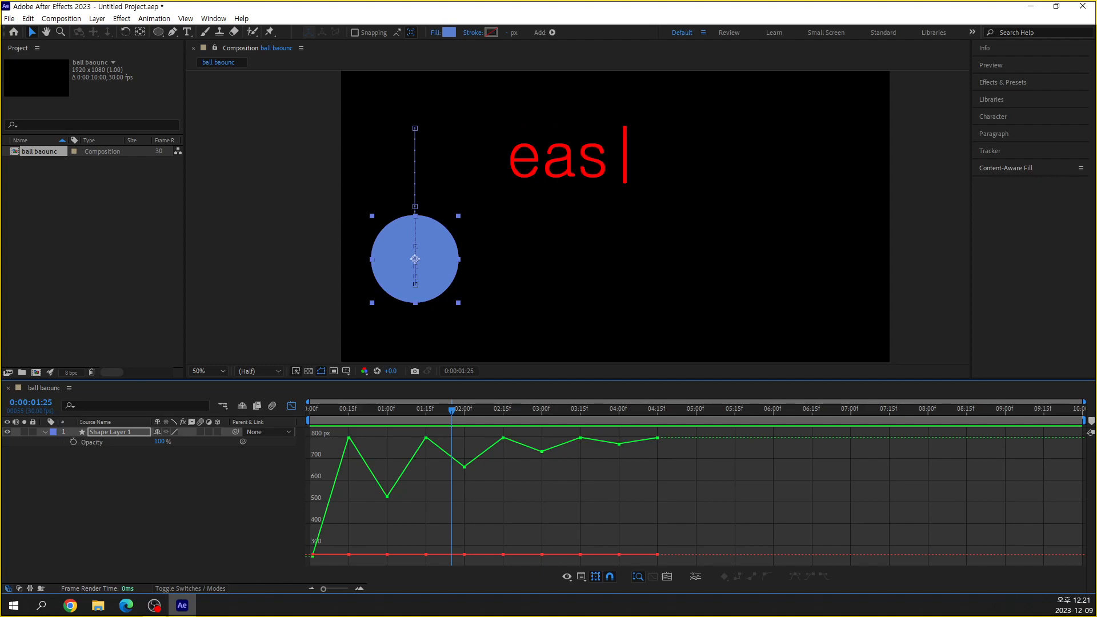
text(y ease)
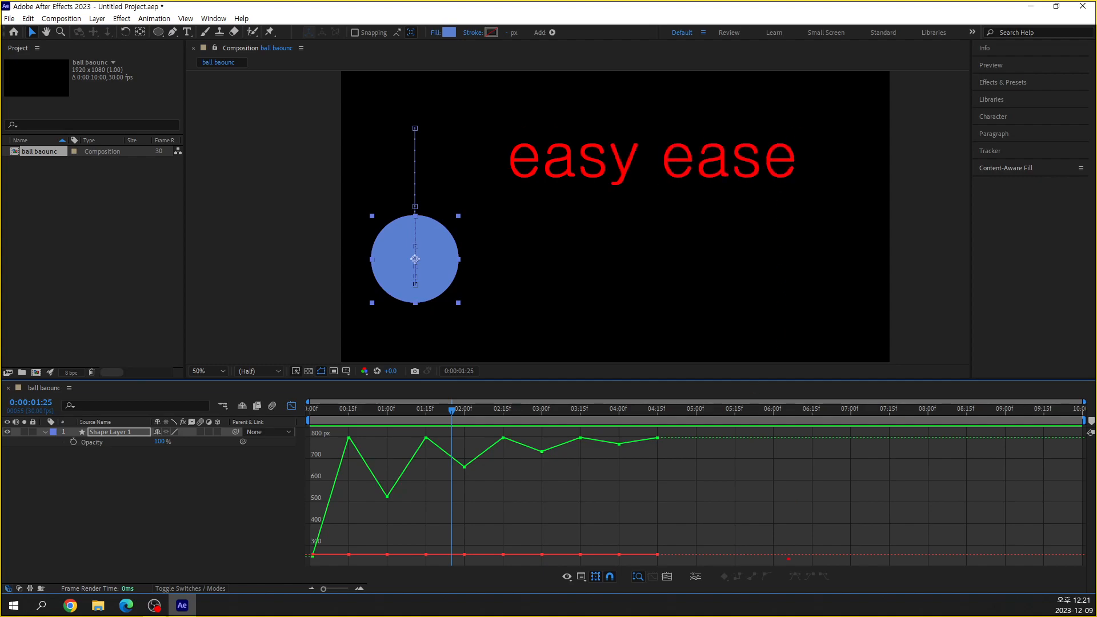
drag(783, 567, 838, 591)
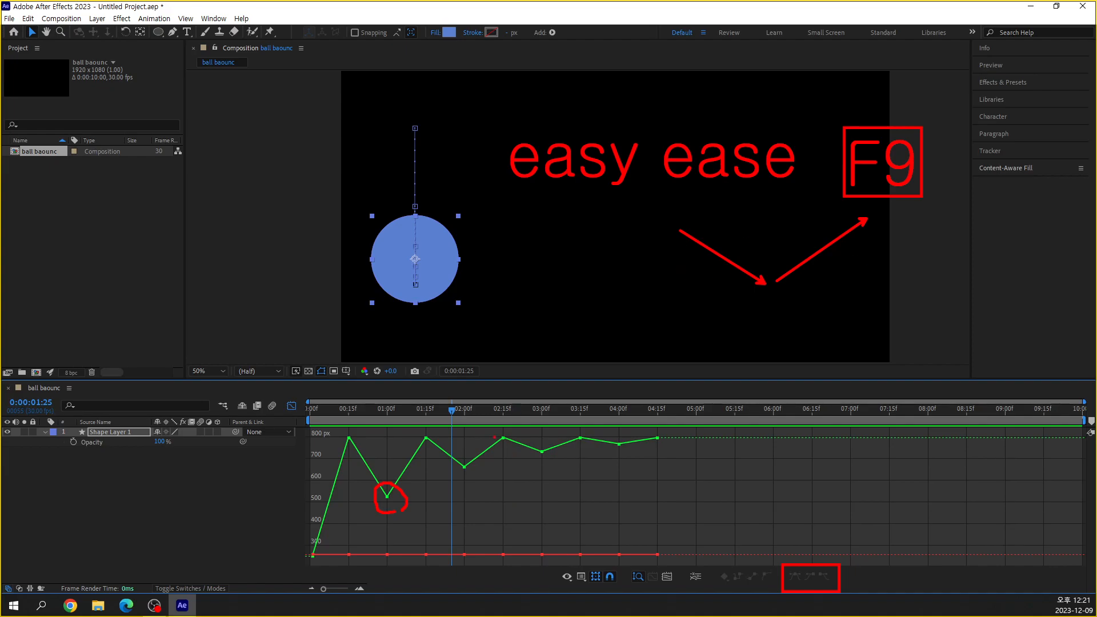
mouse_move(483, 363)
mouse_down()
mouse_move(502, 307)
mouse_move(529, 288)
mouse_move(570, 296)
mouse_move(589, 315)
mouse_move(600, 363)
mouse_move(605, 328)
mouse_move(639, 312)
mouse_move(663, 321)
mouse_move(677, 363)
mouse_up()
key(ctrl+z)
mouse_move(406, 494)
mouse_down()
mouse_move(427, 440)
mouse_move(442, 465)
mouse_move(472, 469)
mouse_move(503, 438)
mouse_move(533, 460)
mouse_move(562, 456)
mouse_move(579, 438)
mouse_move(651, 436)
mouse_up()
key(Escape)
key(ctrl+2)
mouse_move(485, 348)
mouse_down()
mouse_move(544, 222)
mouse_move(593, 166)
mouse_move(673, 131)
mouse_move(844, 122)
mouse_up()
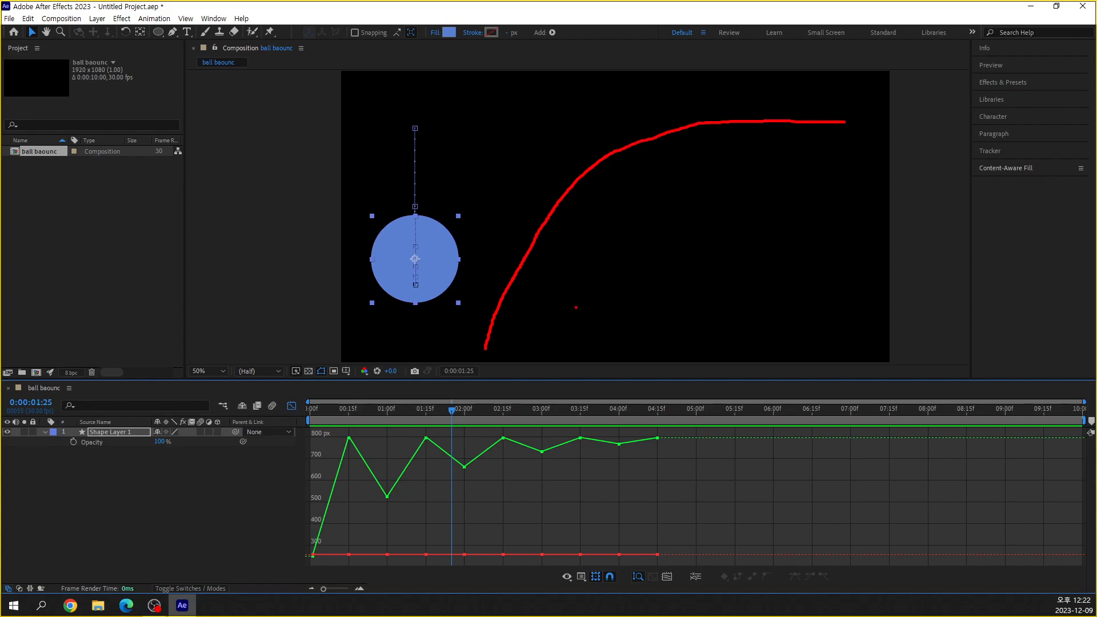
drag(557, 230, 510, 342)
drag(840, 144, 714, 144)
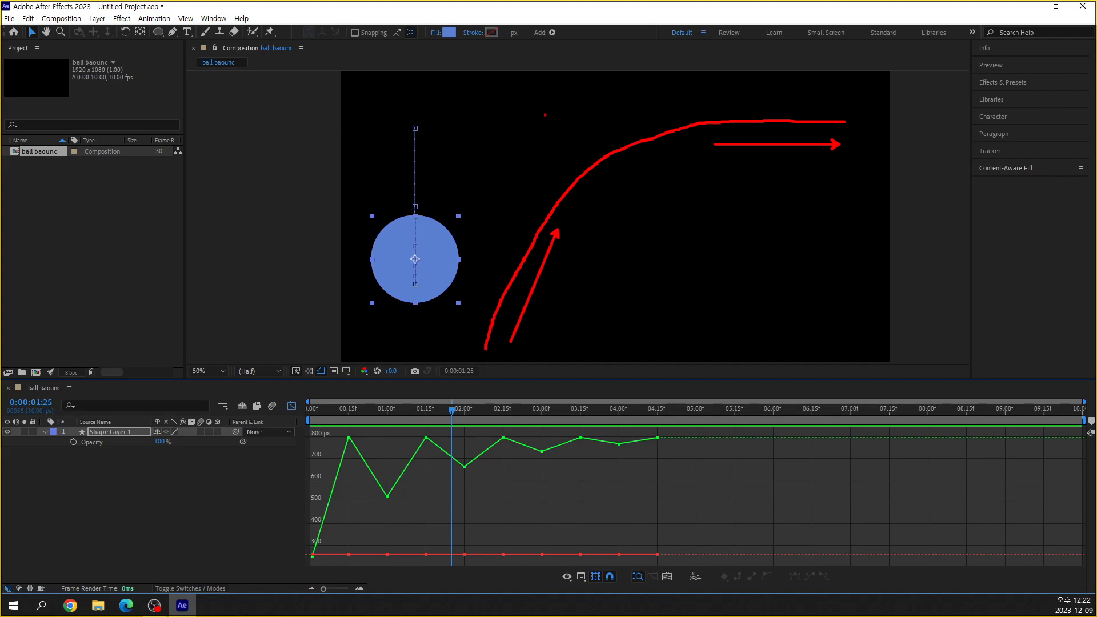
mouse_move(481, 101)
mouse_down()
mouse_move(546, 229)
mouse_move(581, 266)
mouse_move(666, 314)
mouse_move(772, 329)
mouse_up()
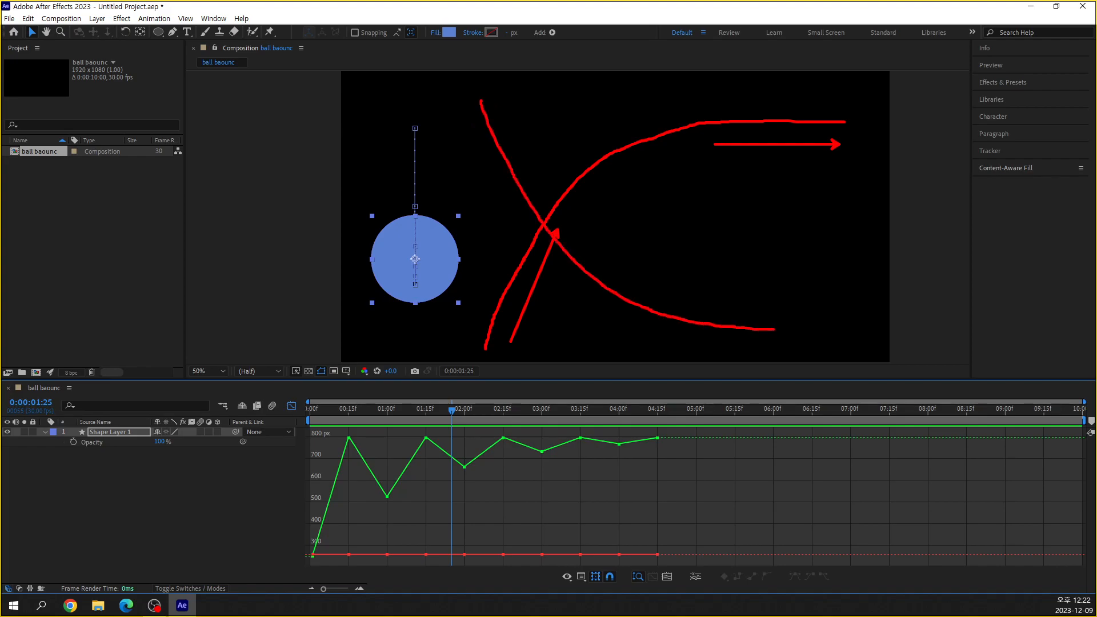
key(ctrl+z)
mouse_move(481, 106)
mouse_down()
mouse_move(607, 125)
mouse_move(691, 178)
mouse_move(763, 263)
mouse_move(807, 344)
mouse_up()
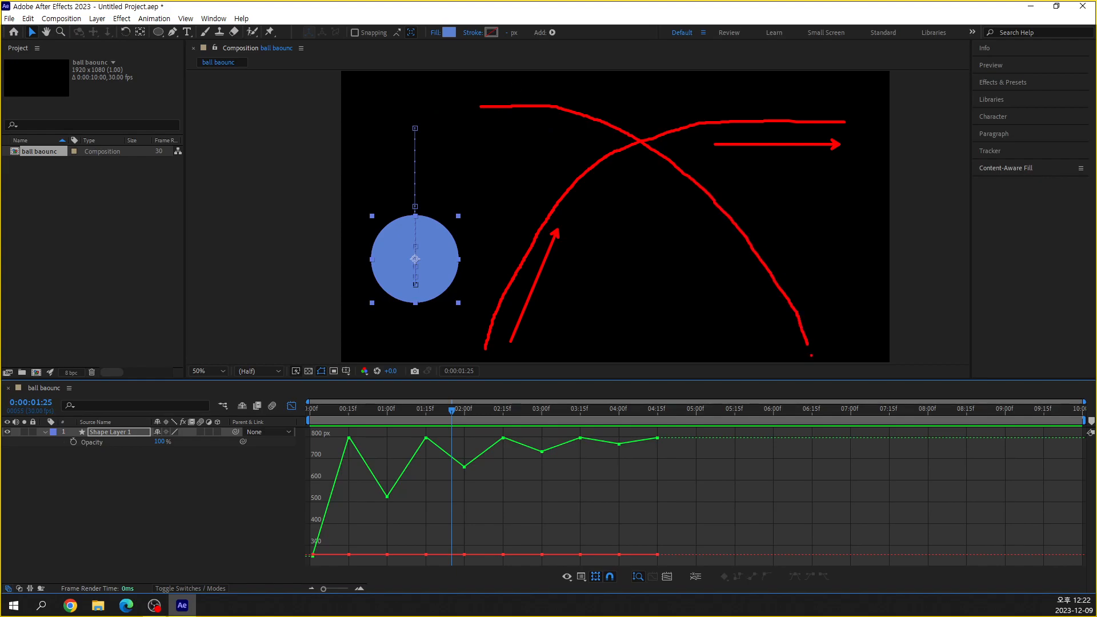
drag(601, 87, 481, 87)
drag(678, 213, 780, 334)
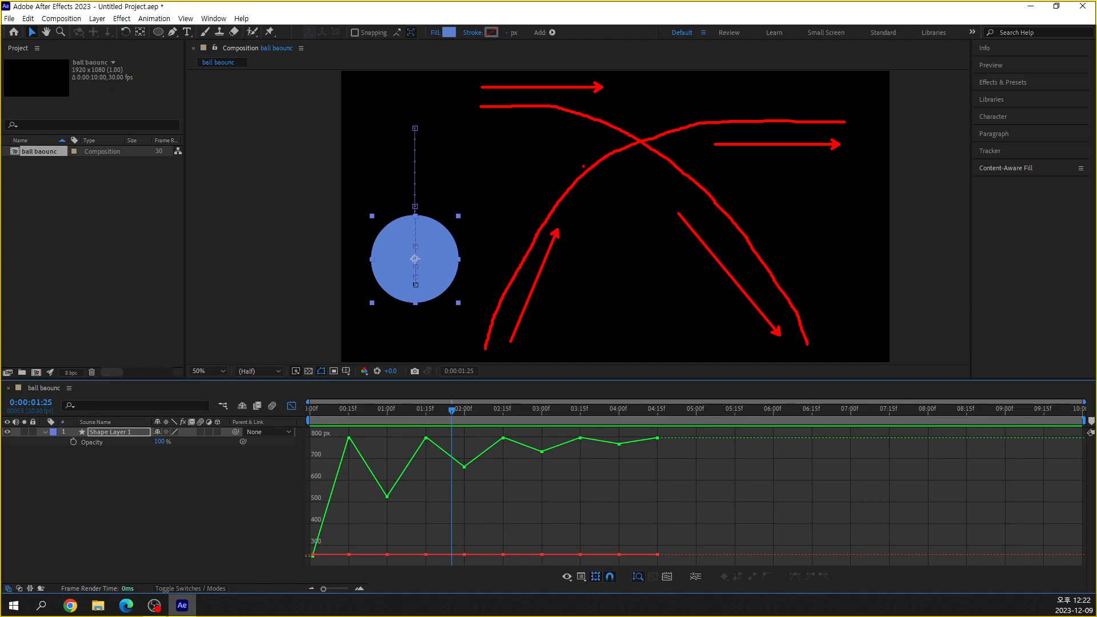
key(Escape)
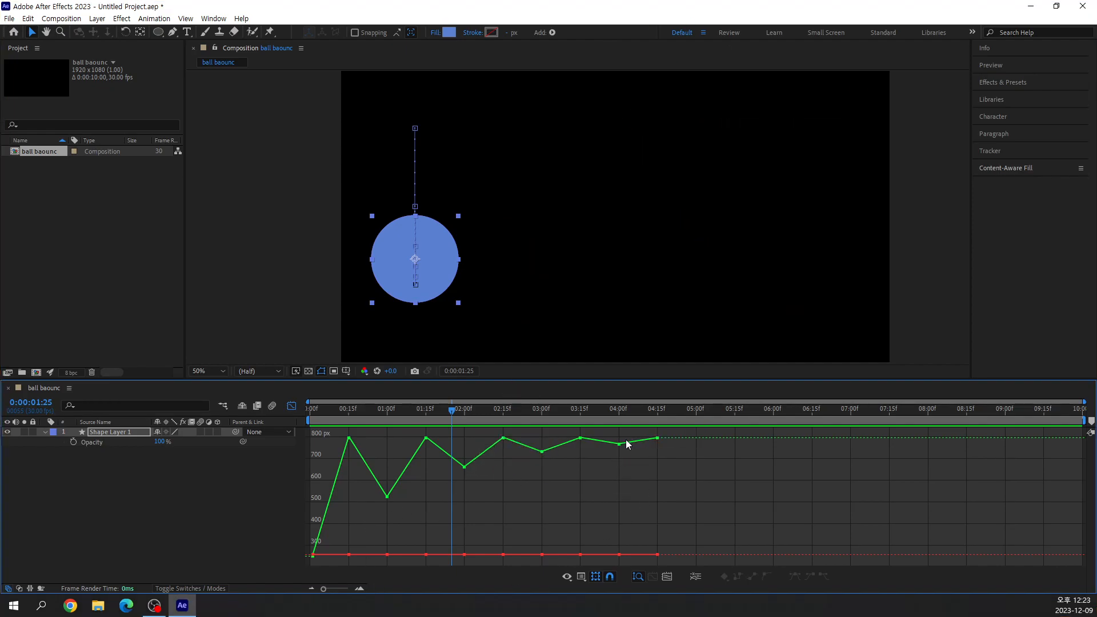
Separate the ball's Position property into individual X Position and Y Position dimensions.
mouse_move(621, 446)
click(541, 451)
click(695, 577)
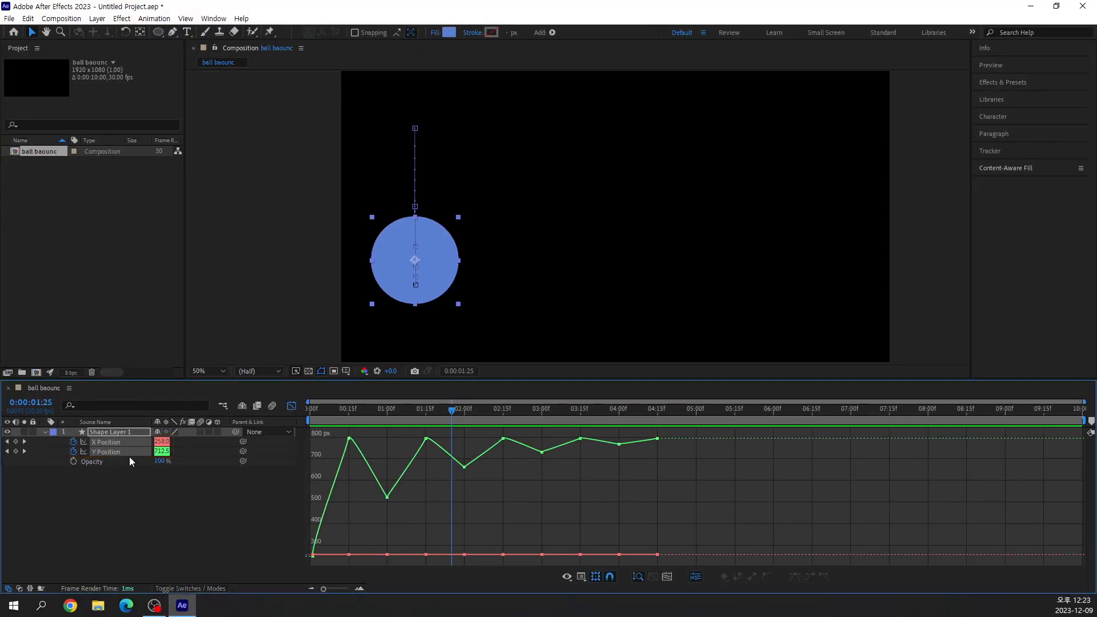
Display only the Y Position graph and delete its four mid-air keyframes at 1:00, 2:00, 3:00 and 4:00.
click(111, 451)
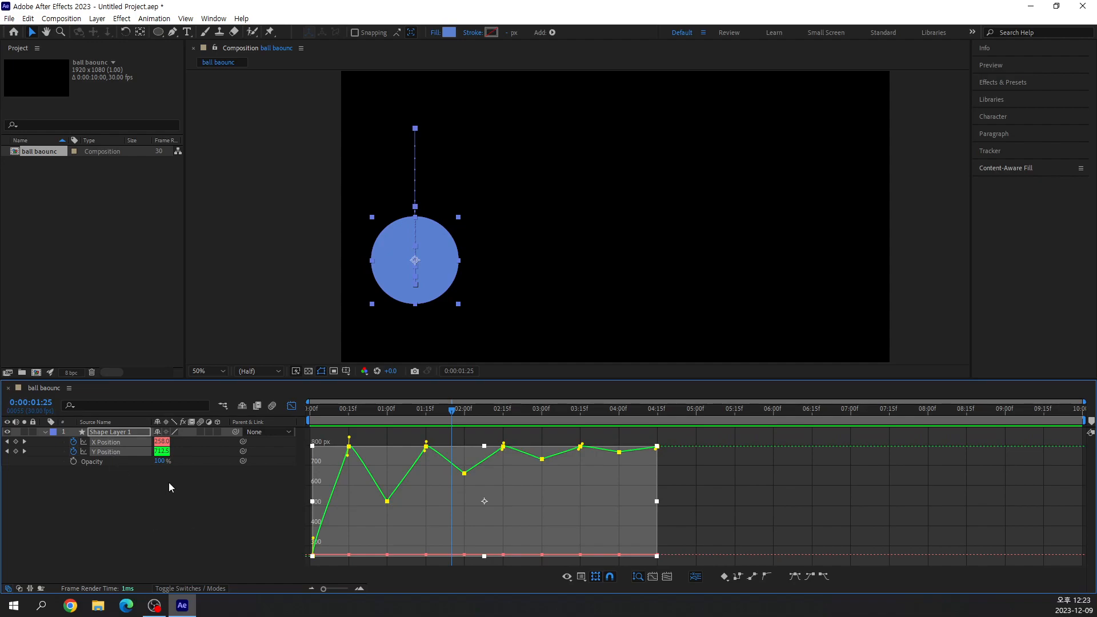
click(184, 506)
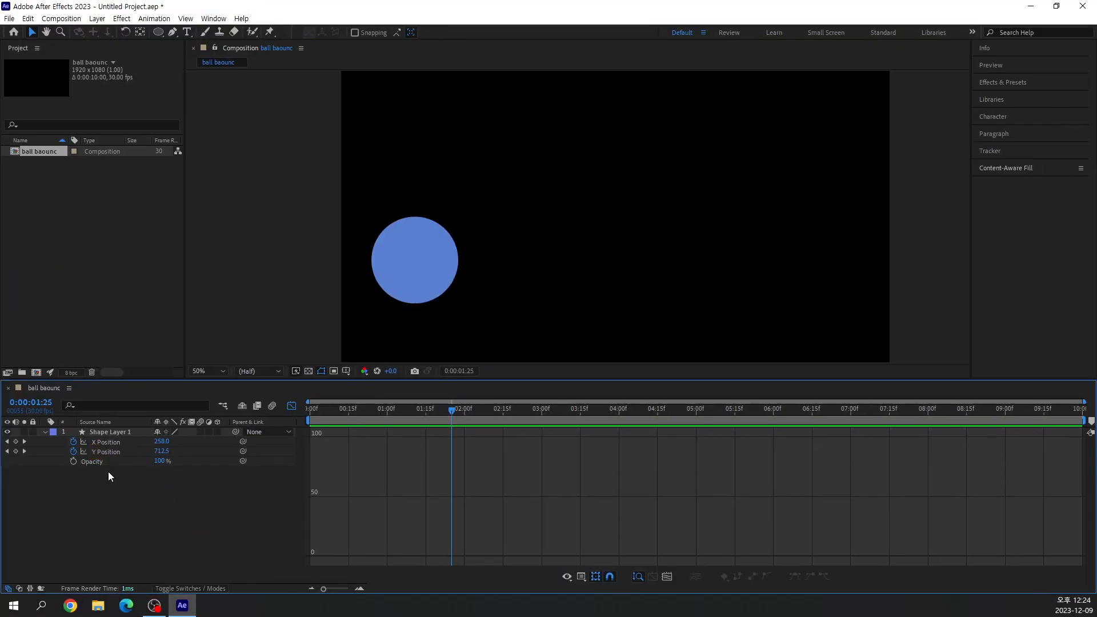
click(176, 364)
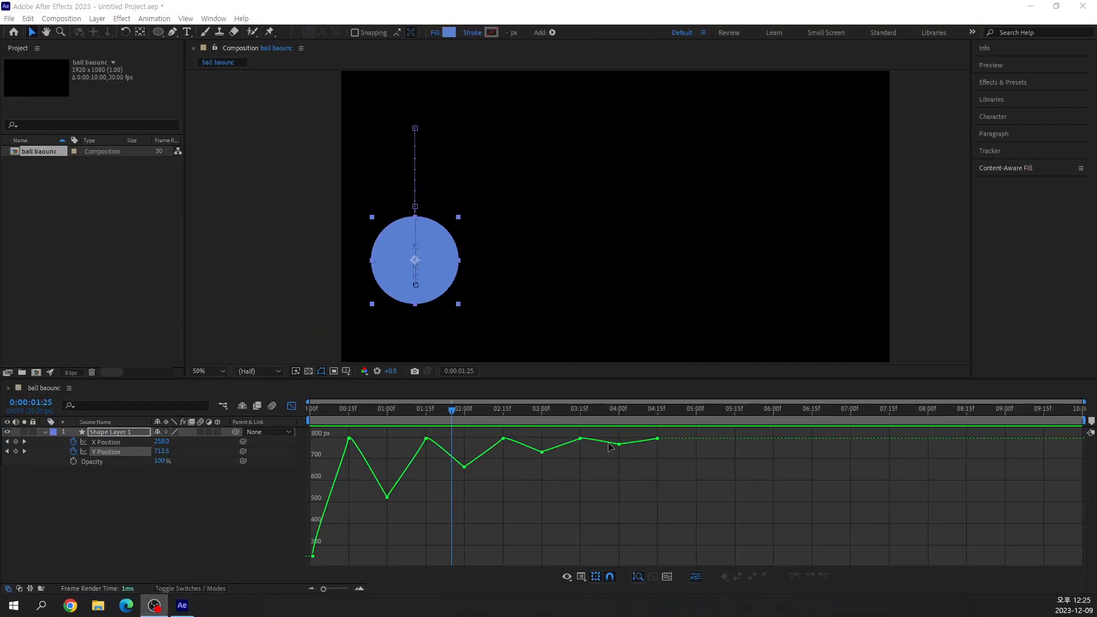
drag(629, 435, 528, 443)
key(Delete)
key(Delete)
drag(472, 489, 452, 458)
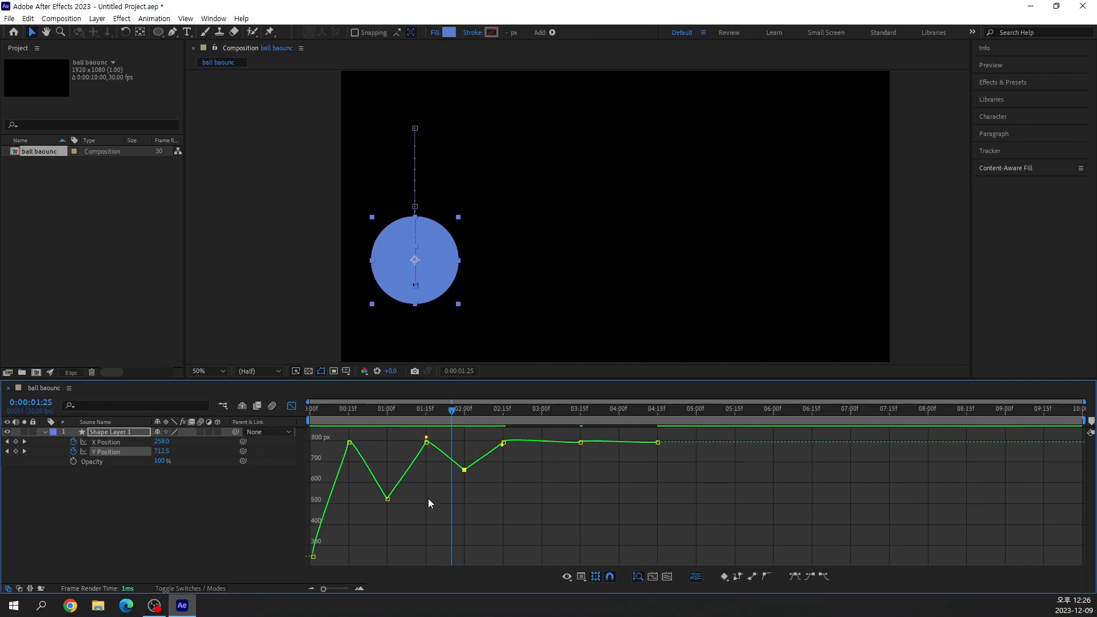
key(Delete)
drag(407, 523, 378, 484)
key(Delete)
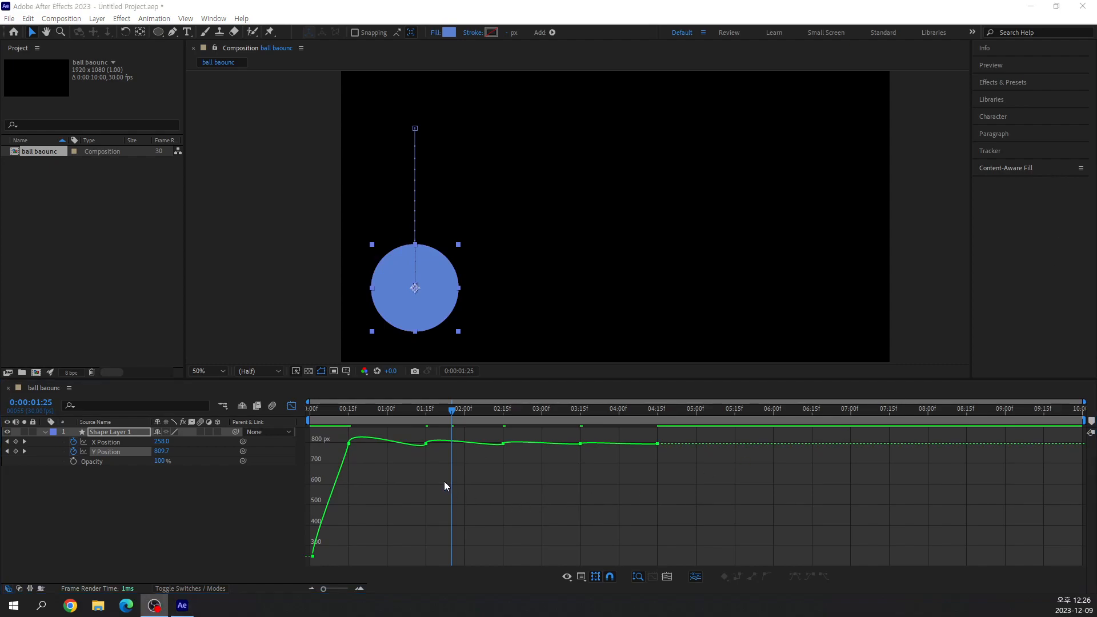
Examine the X Position graph and its keyframes, comparing it with the Y Position graph.
click(107, 442)
mouse_move(389, 497)
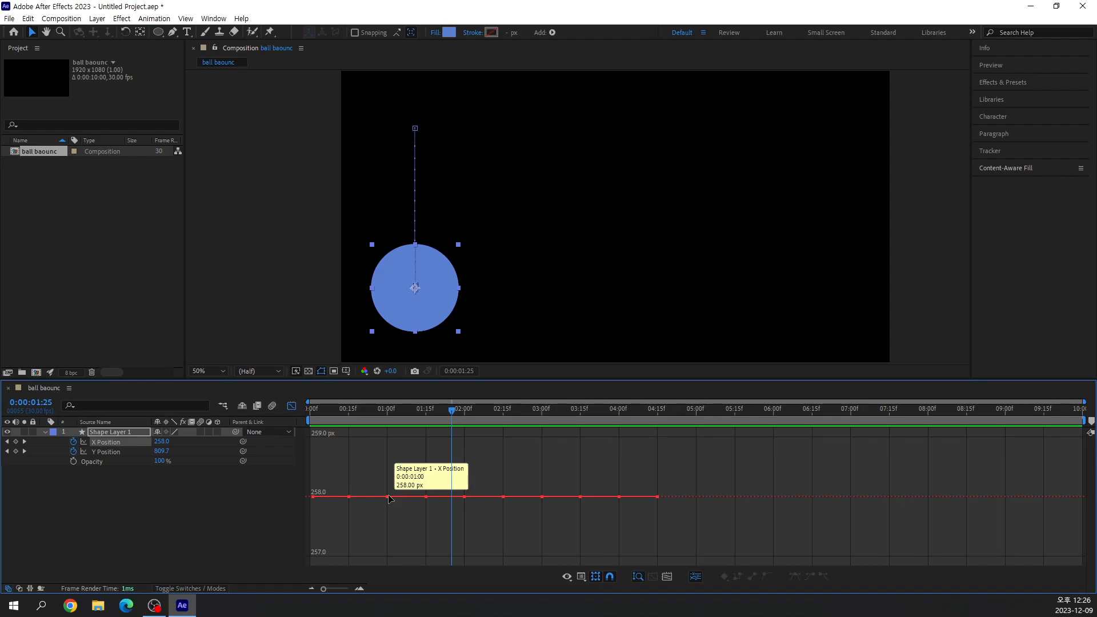
drag(383, 475, 400, 505)
drag(485, 471, 518, 510)
drag(603, 478, 625, 525)
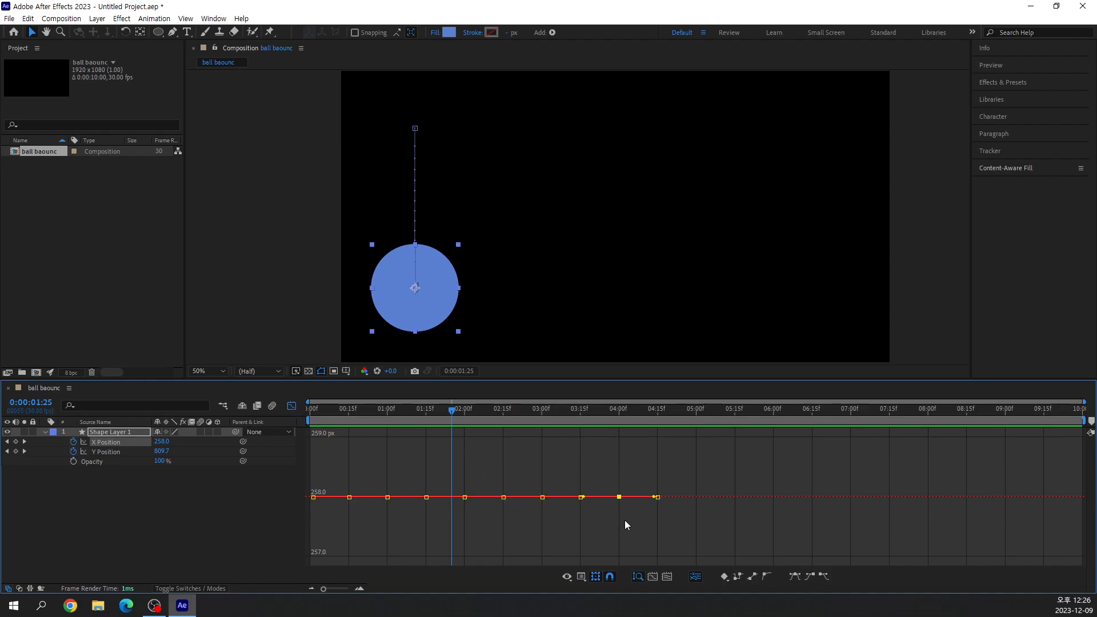
click(109, 452)
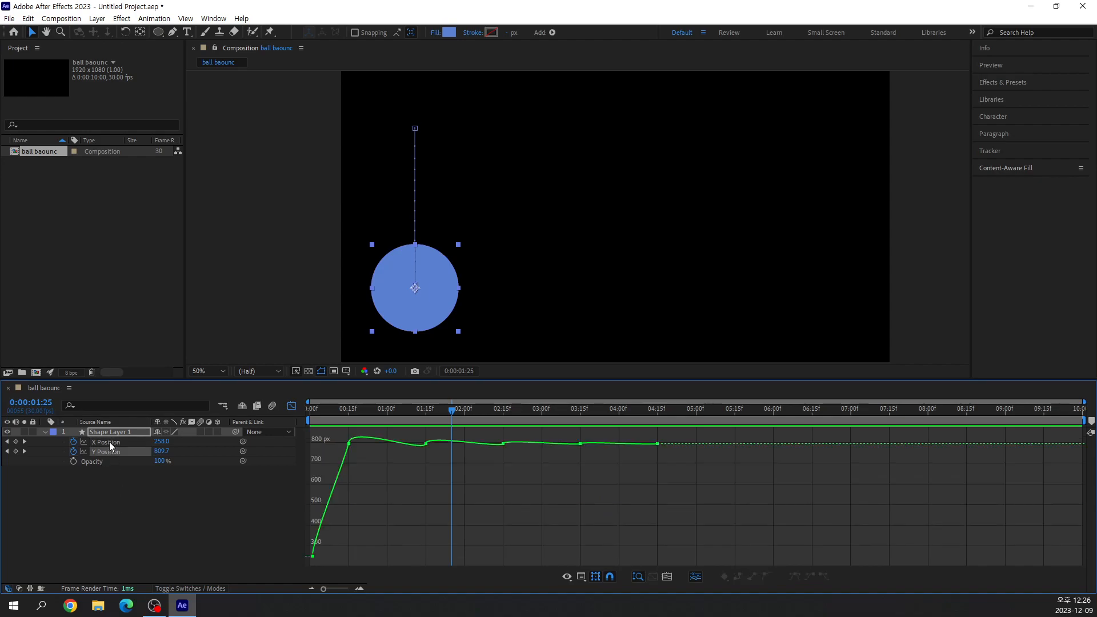
click(108, 441)
click(106, 454)
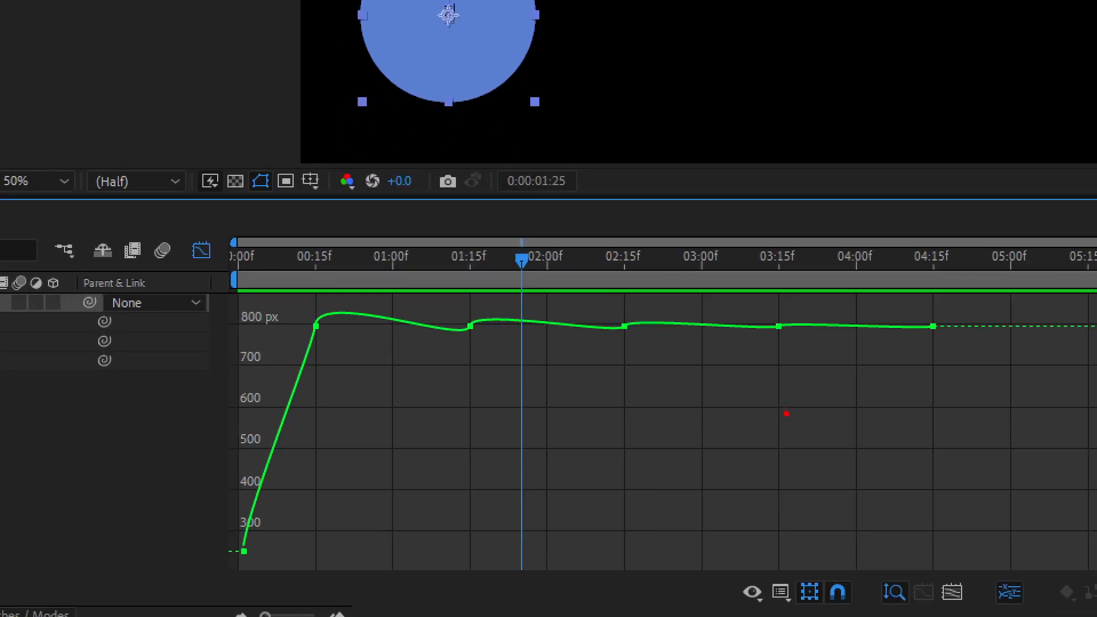
Select all remaining Y Position keyframes, apply Easy Ease to them, and deselect them.
mouse_move(290, 410)
mouse_down()
mouse_move(330, 329)
mouse_move(404, 352)
mouse_move(489, 343)
mouse_move(883, 355)
mouse_move(930, 369)
mouse_up()
key(Escape)
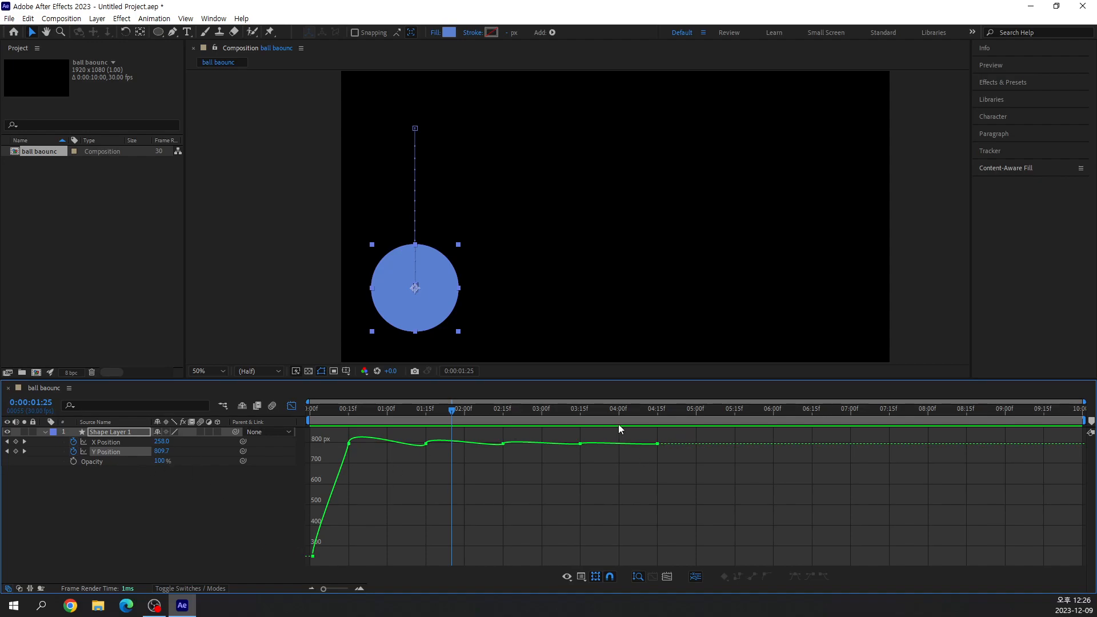
drag(680, 435, 311, 560)
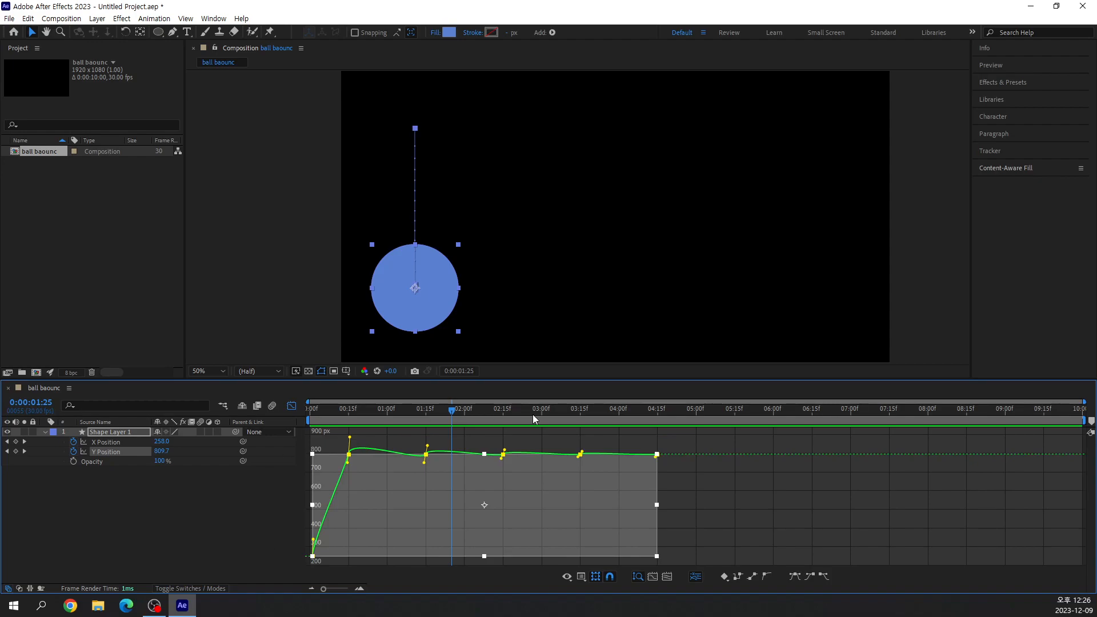
click(721, 484)
drag(674, 439, 310, 561)
click(132, 517)
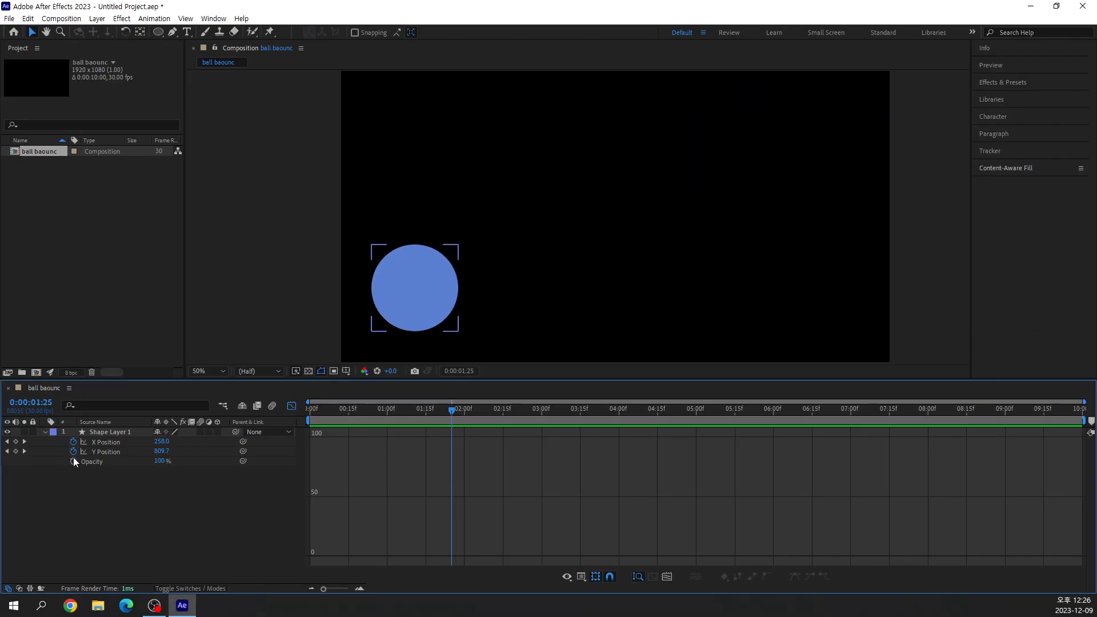
click(208, 411)
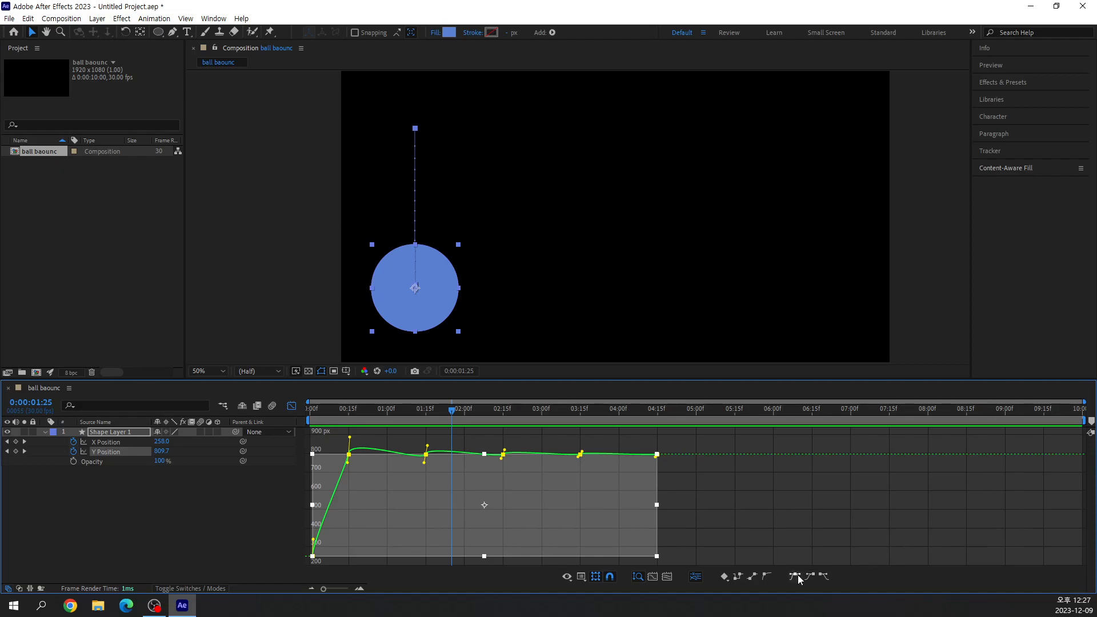
click(731, 535)
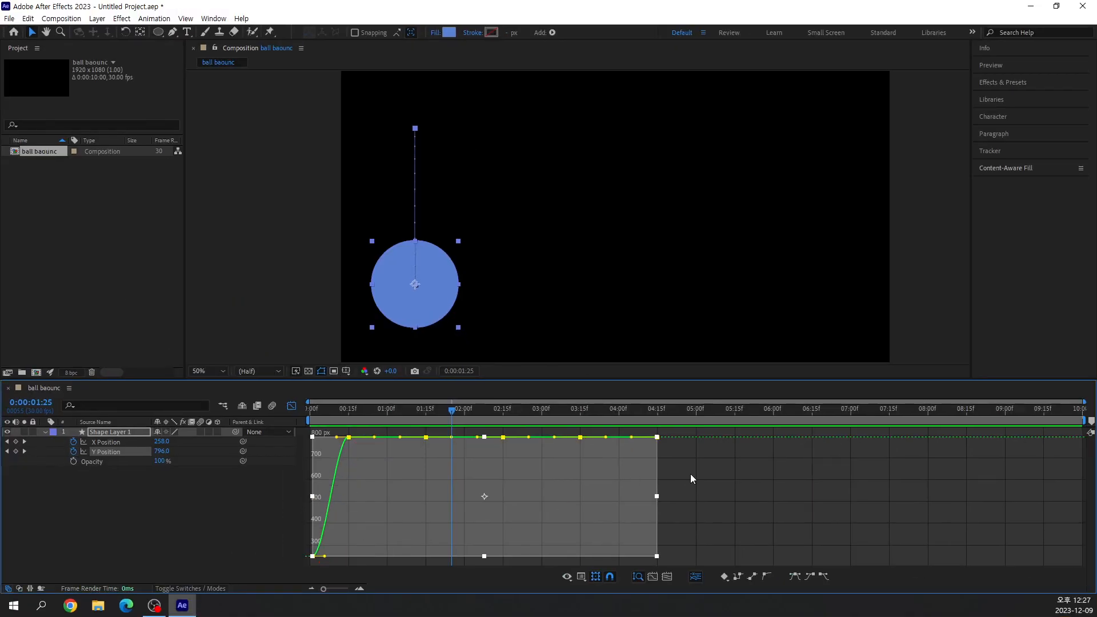
click(966, 378)
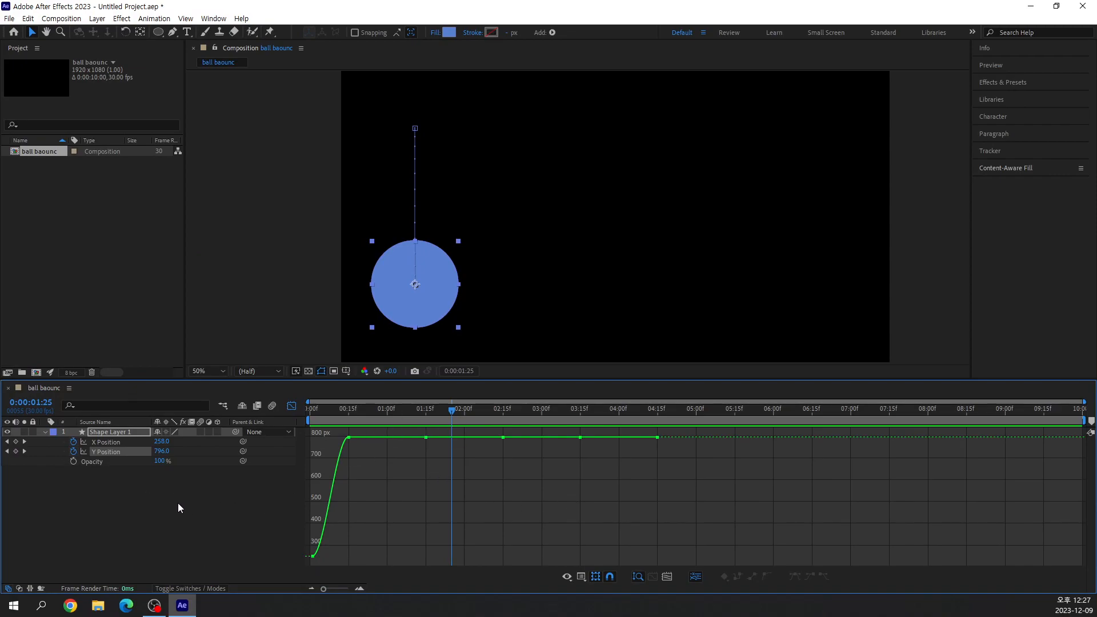
Try bending the flat Y Position curve between 0:15 and 1:15 into an arc, and undo the change.
click(106, 453)
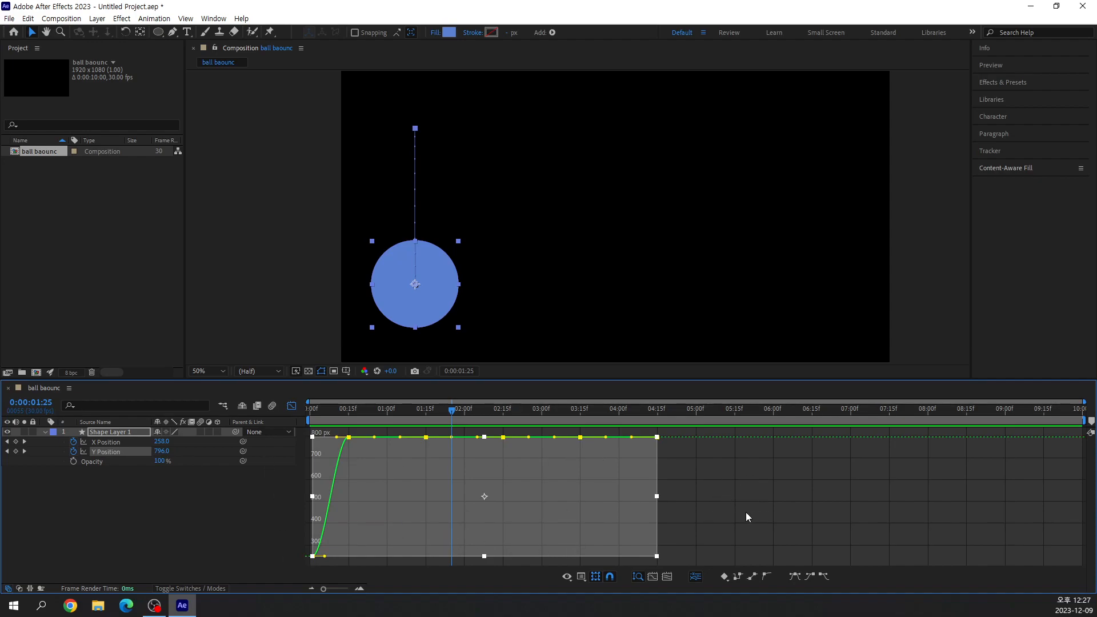
mouse_move(748, 522)
mouse_down()
mouse_move(683, 472)
mouse_move(749, 517)
mouse_up()
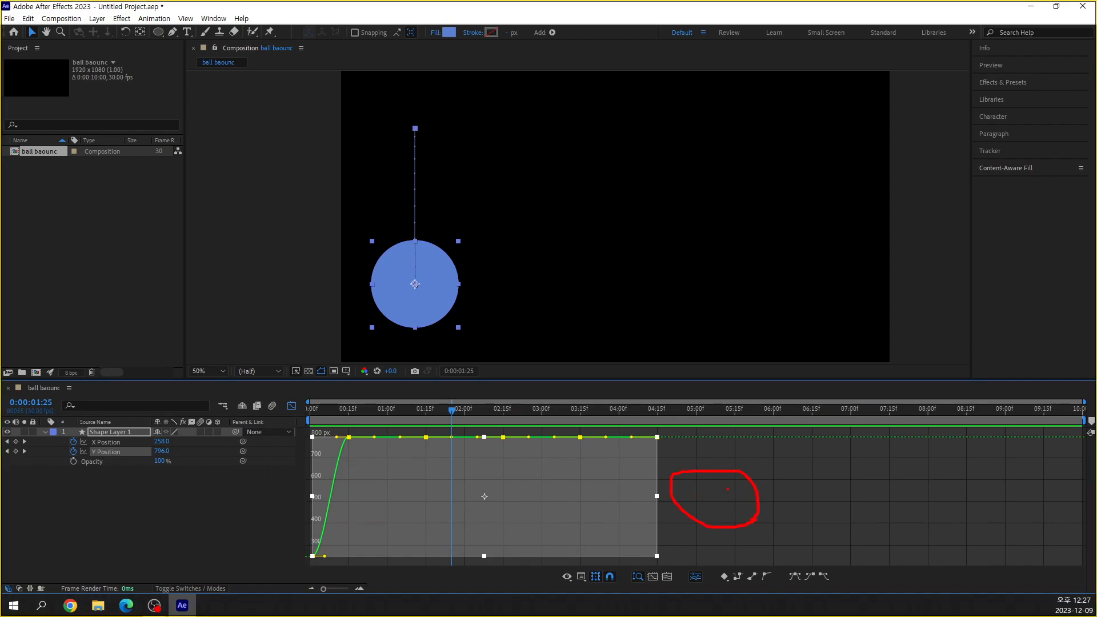
key(Escape)
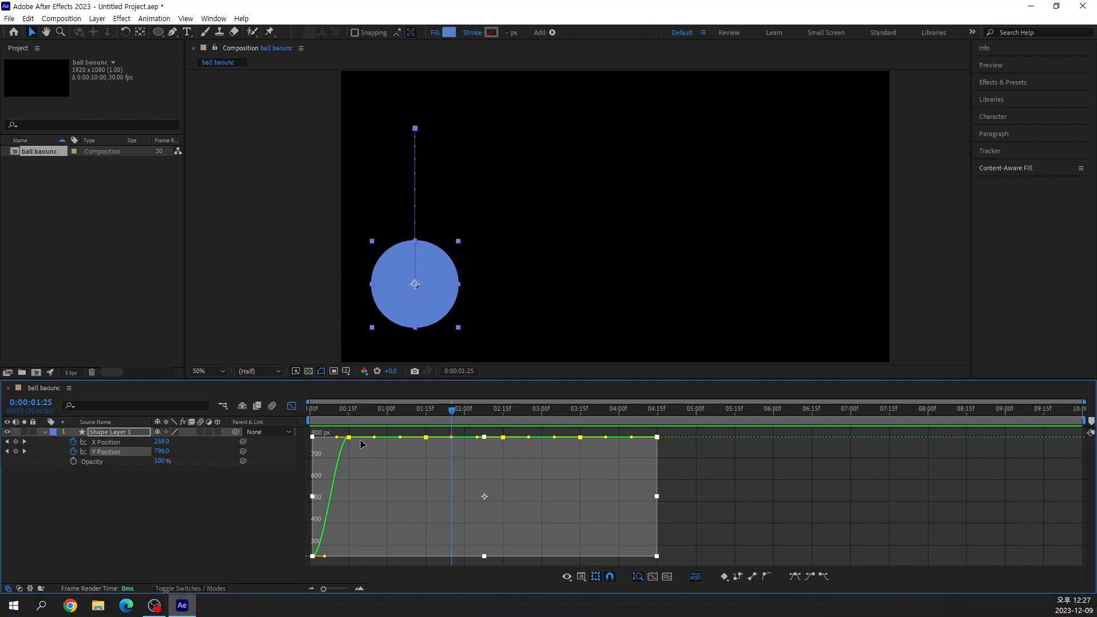
click(734, 477)
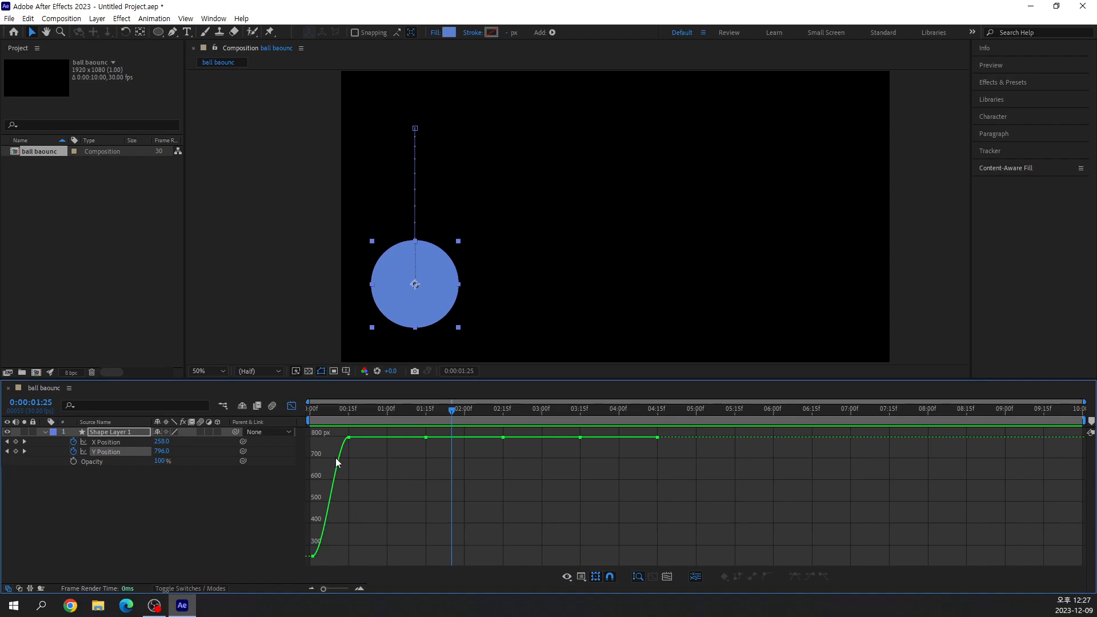
mouse_move(392, 440)
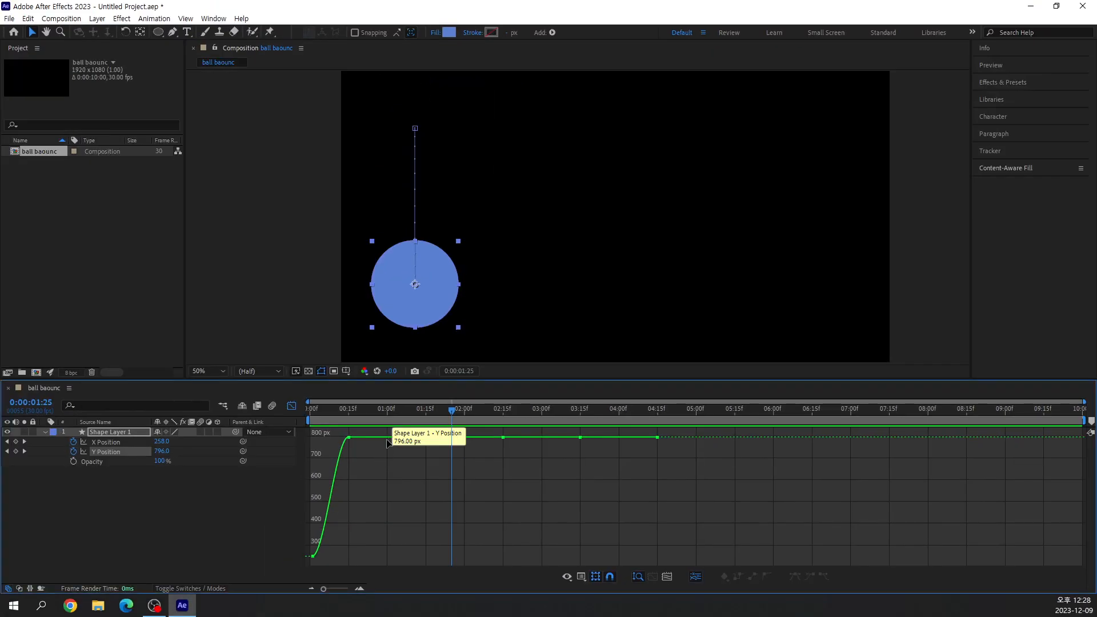
drag(387, 442, 387, 503)
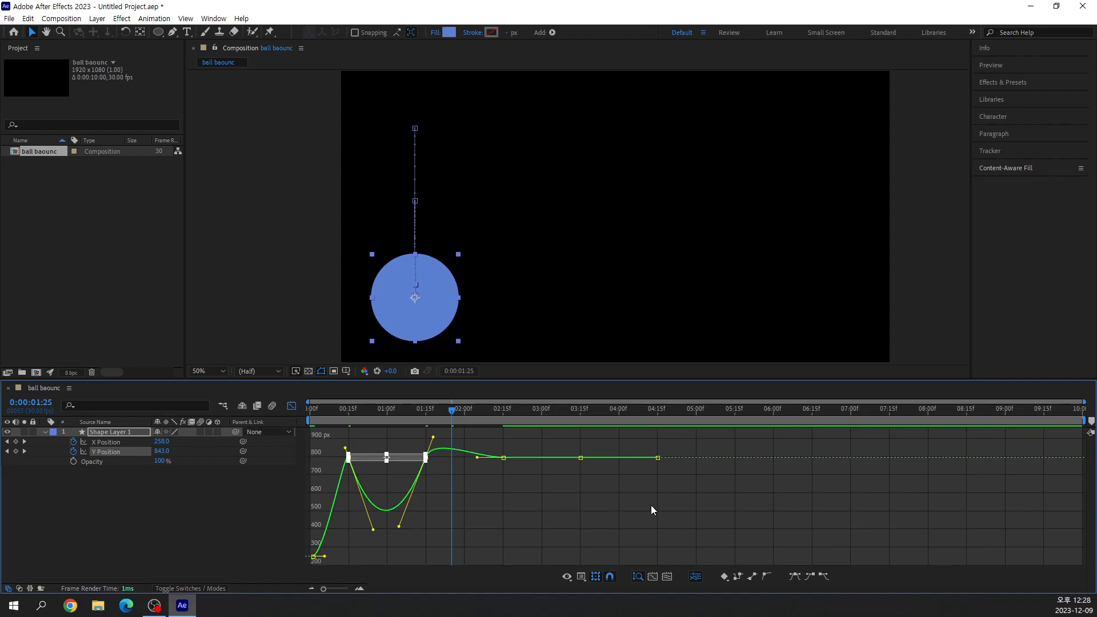
key(ctrl+z)
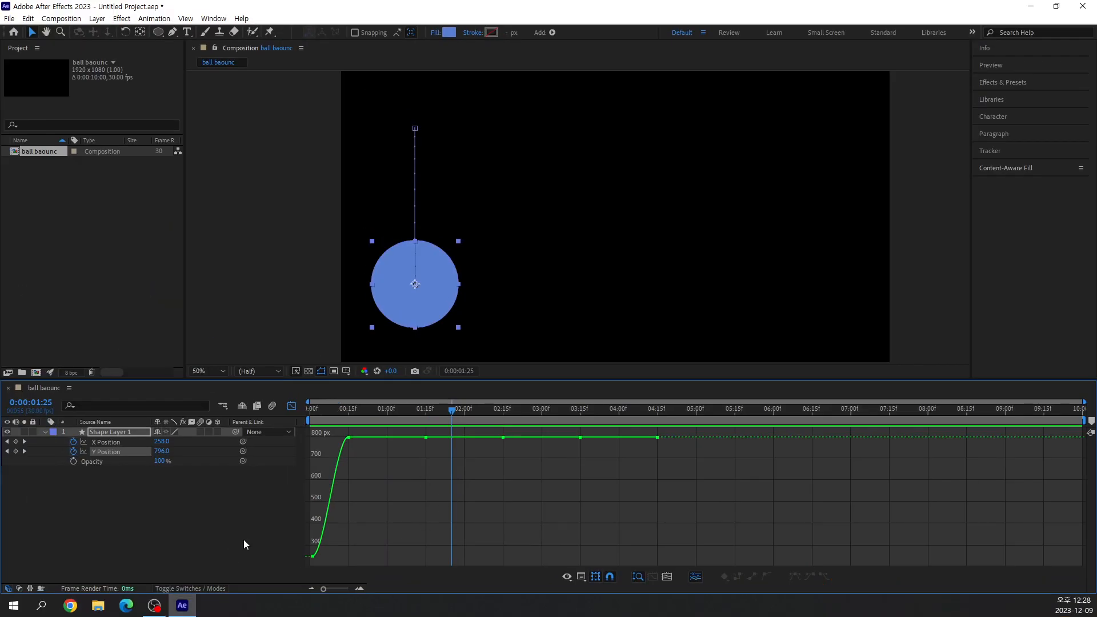
Bend the Y Position curve between the 0:15 and 1:15 keyframes into an arc reaching about 500 px at 1:00.
click(109, 452)
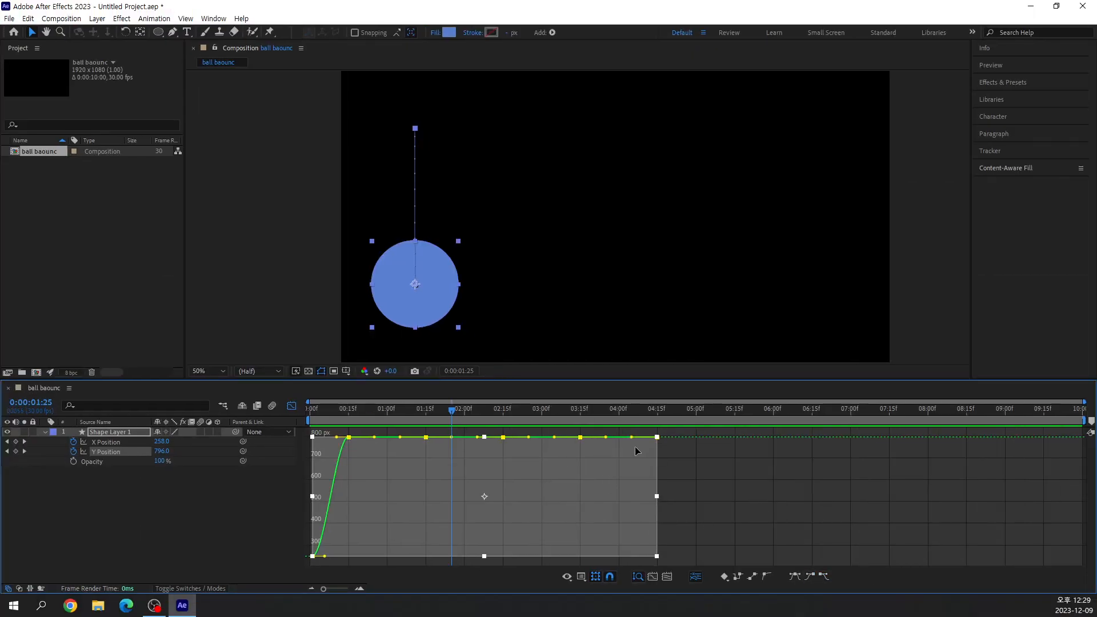
click(737, 494)
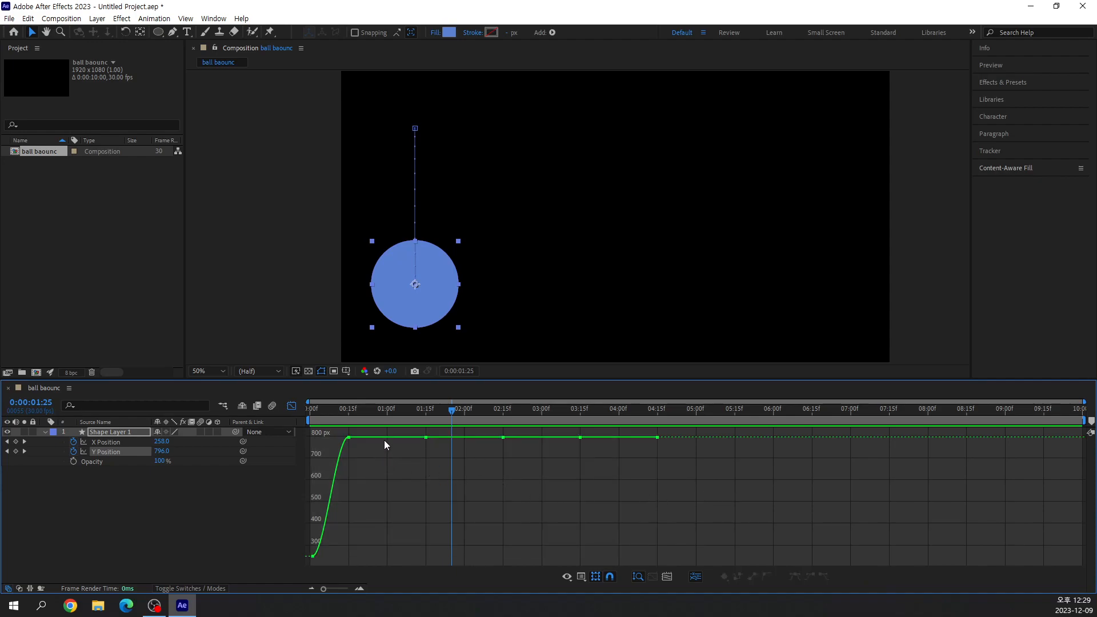
drag(384, 440, 387, 503)
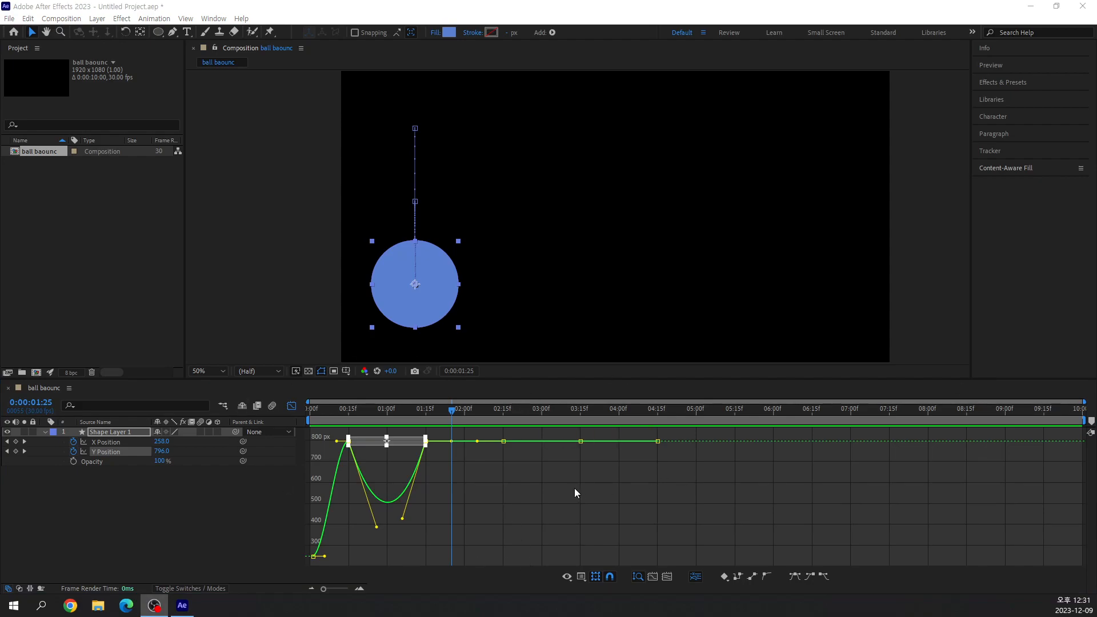
click(578, 481)
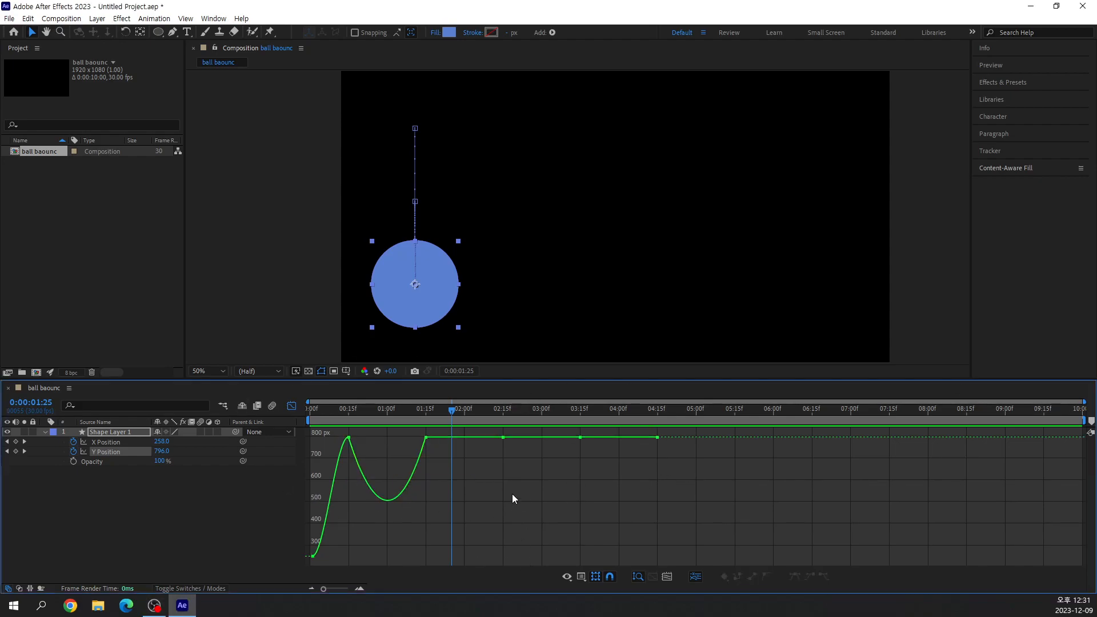
Bend the next three Y Position segments into shrinking arcs reaching about 635 px at 2:00, 700 px at 3:00 and 745 px at 4:00.
drag(464, 438, 465, 475)
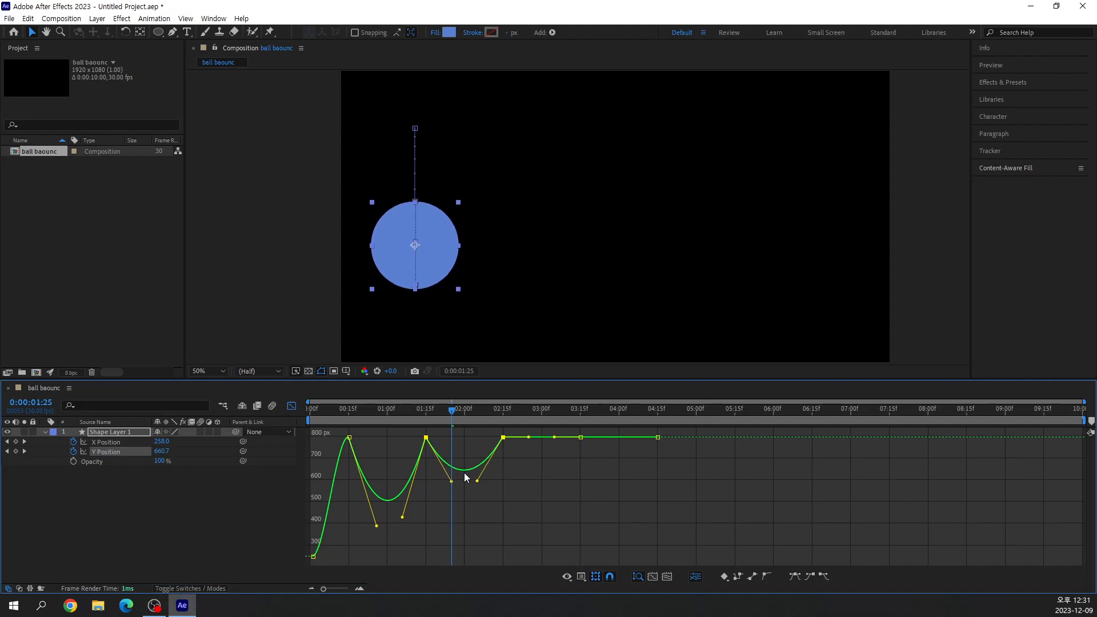
click(464, 476)
drag(543, 438, 544, 462)
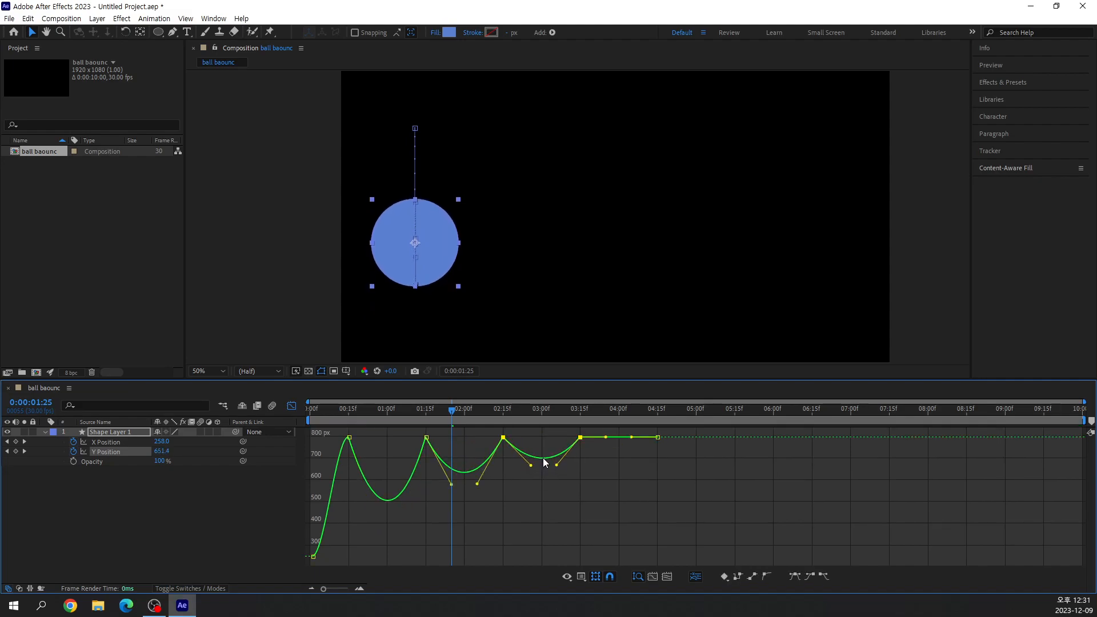
click(629, 465)
drag(622, 438, 621, 447)
click(713, 494)
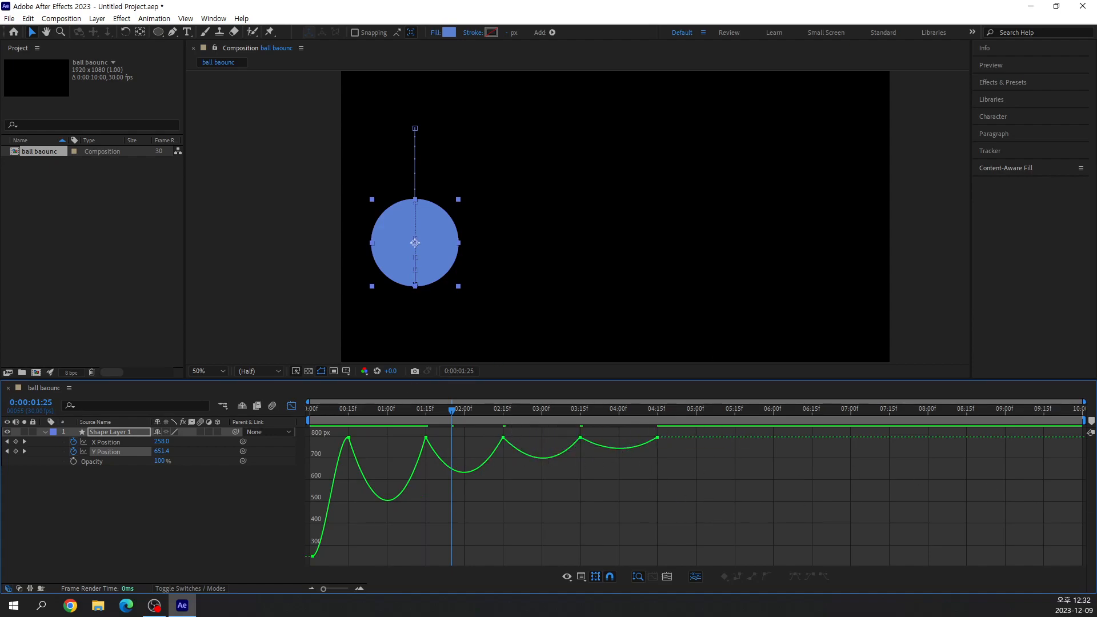
Preview the arced bounce and move the current time to 0:00:00:05 to inspect the first drop.
key(space)
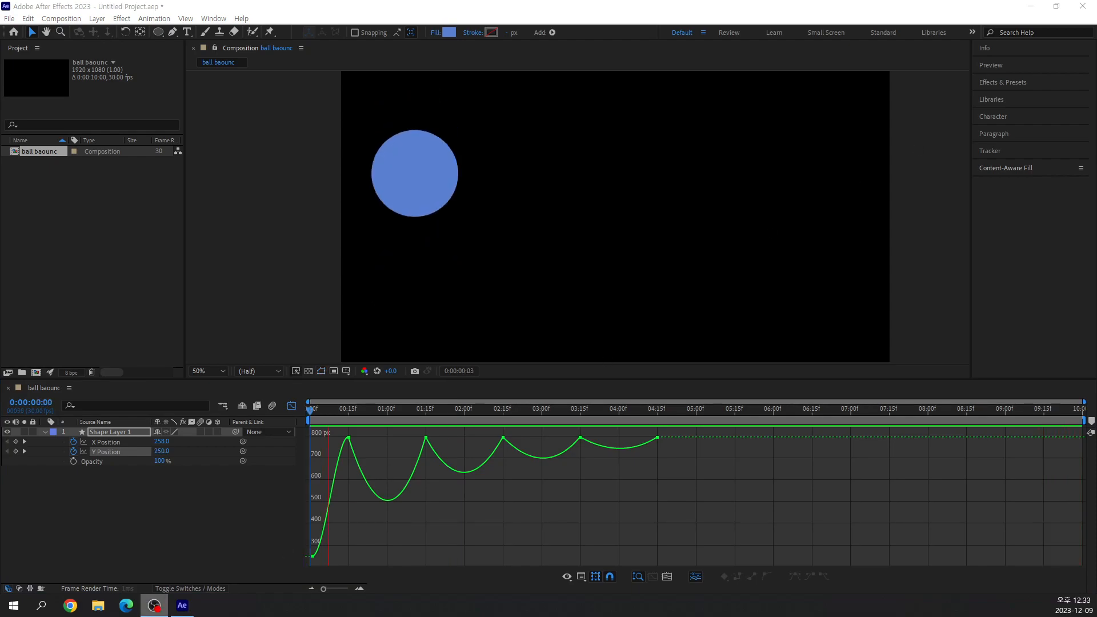
drag(442, 410, 324, 489)
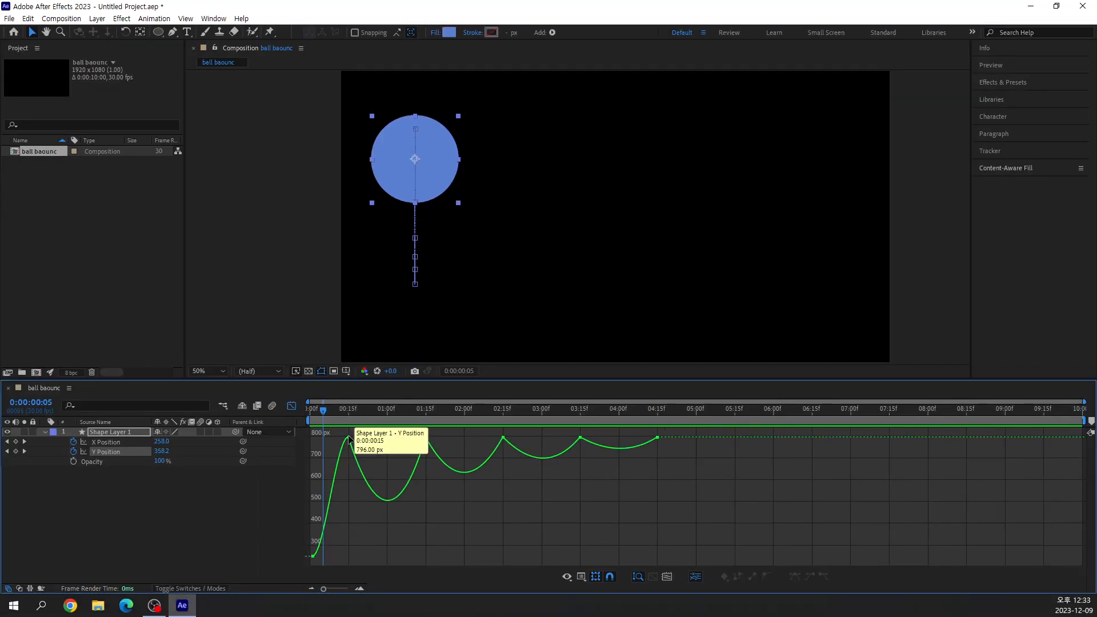
Steepen the incoming Bezier handle of the Y Position keyframe at 0:15 and preview the bounce from the first frame.
click(320, 470)
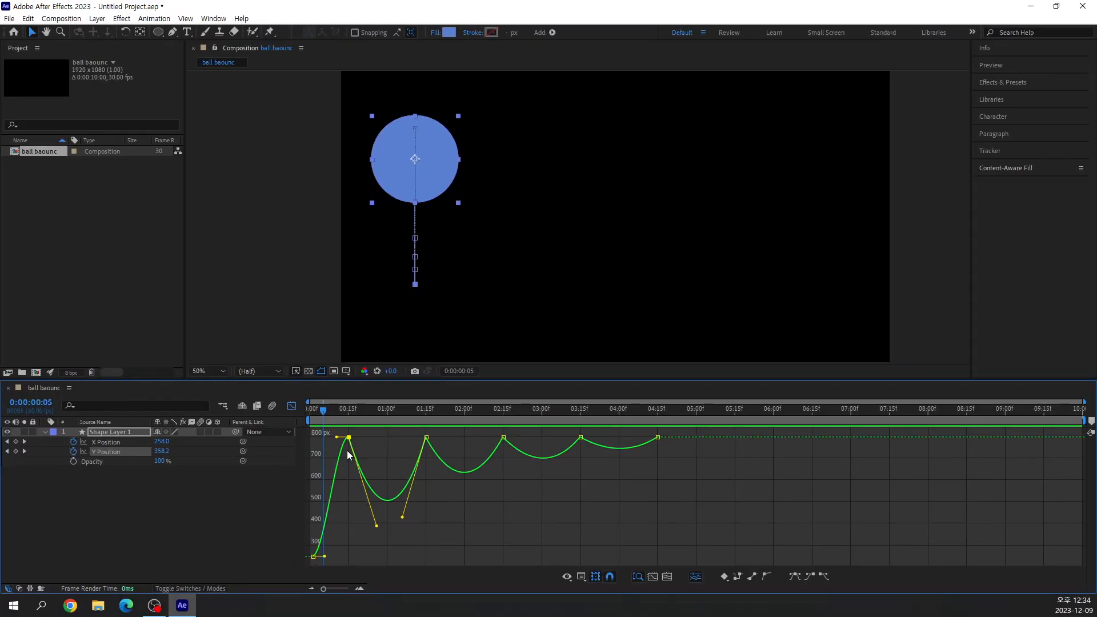
drag(338, 438, 347, 502)
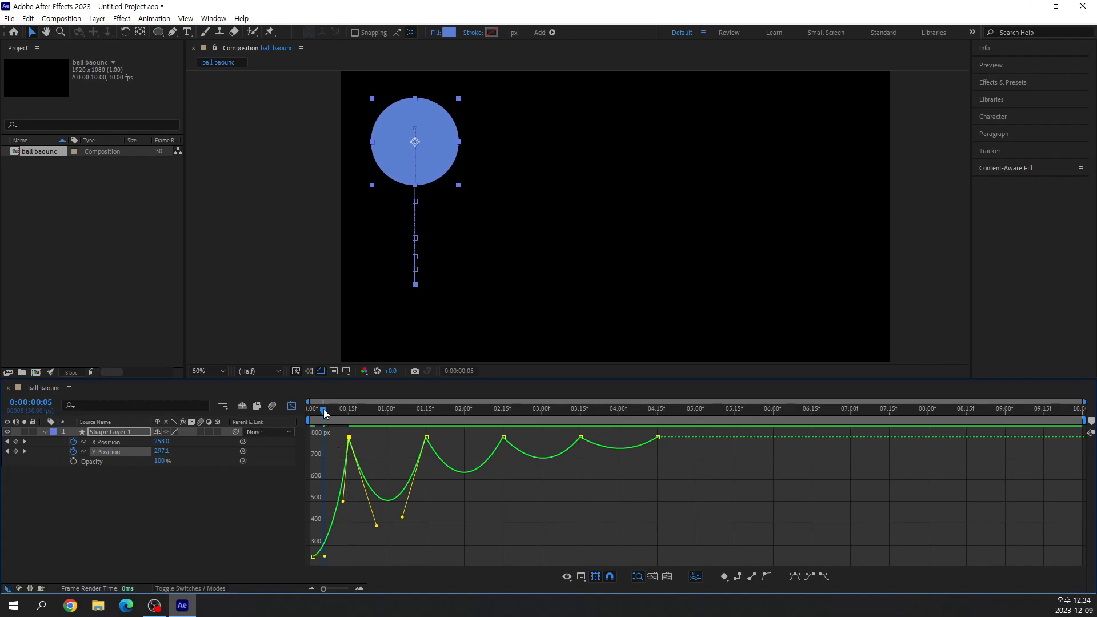
drag(323, 413, 309, 412)
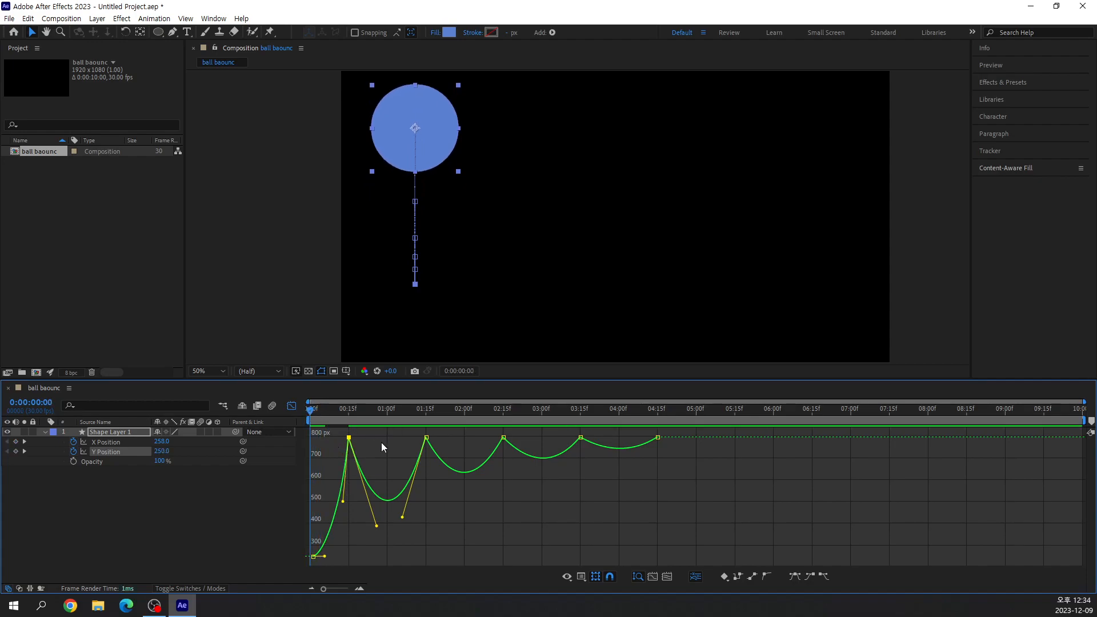
key(space)
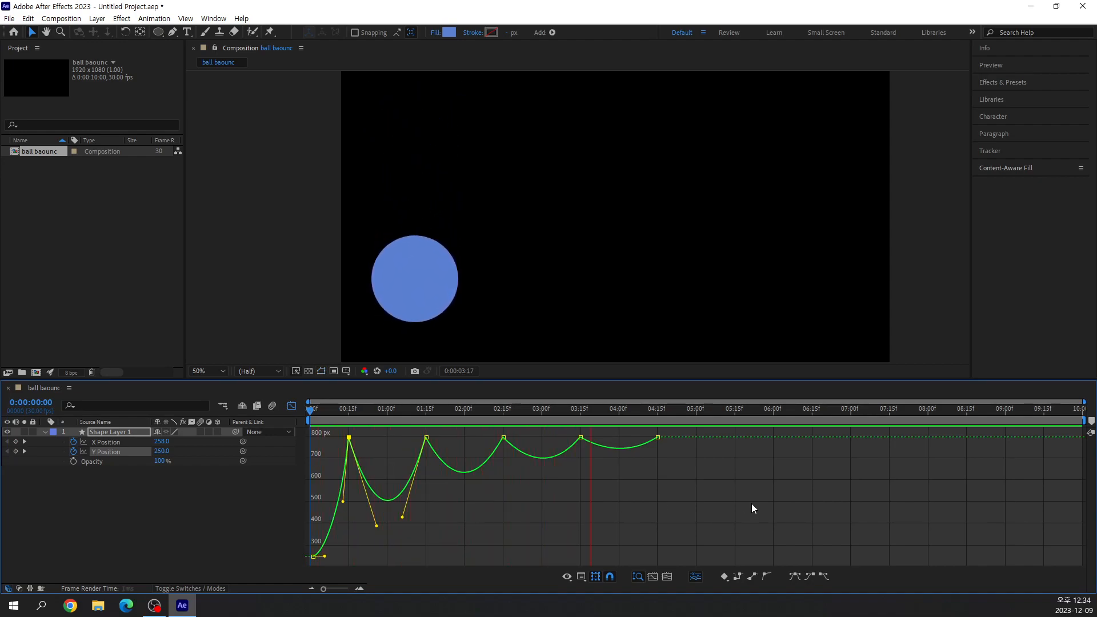
Play back the bounce repeatedly from the first frame to examine its motion against the Y Position curve.
key(space)
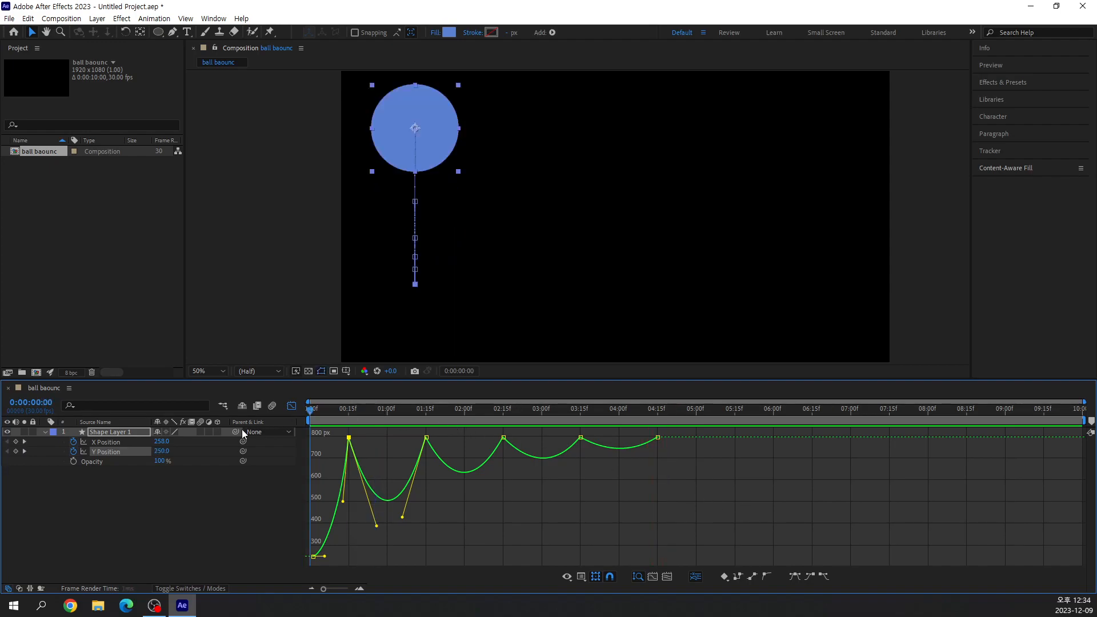
key(space)
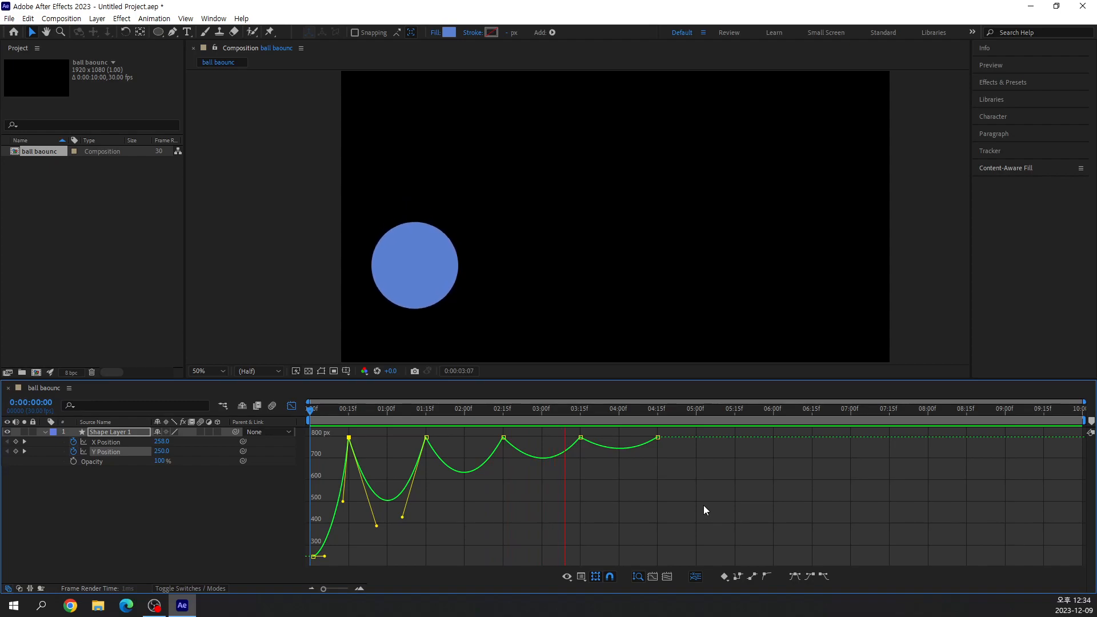
key(space)
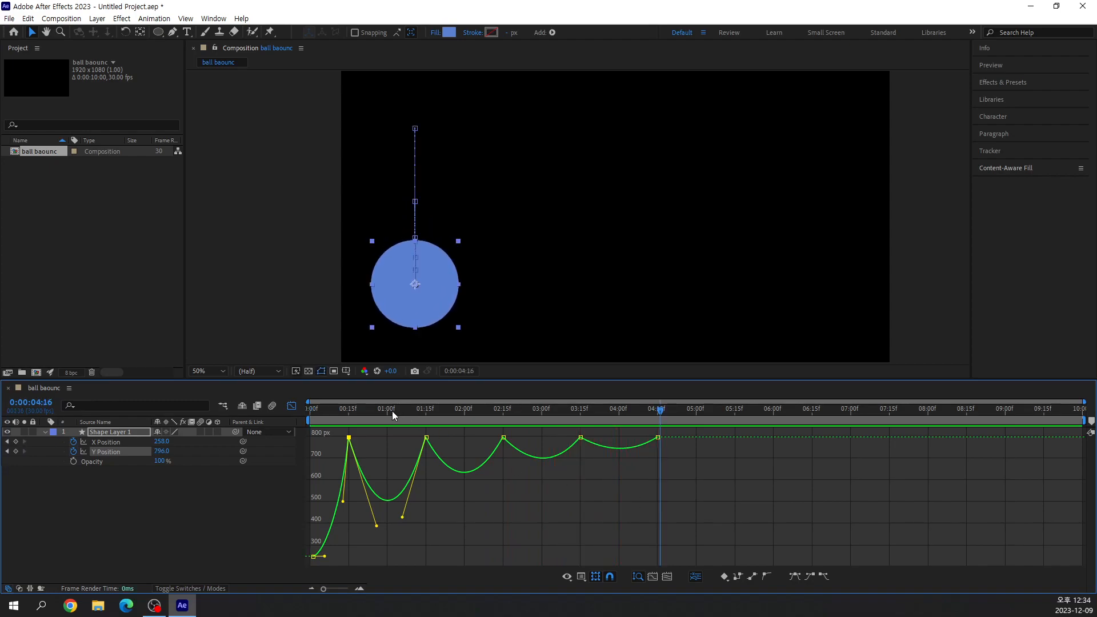
key(space)
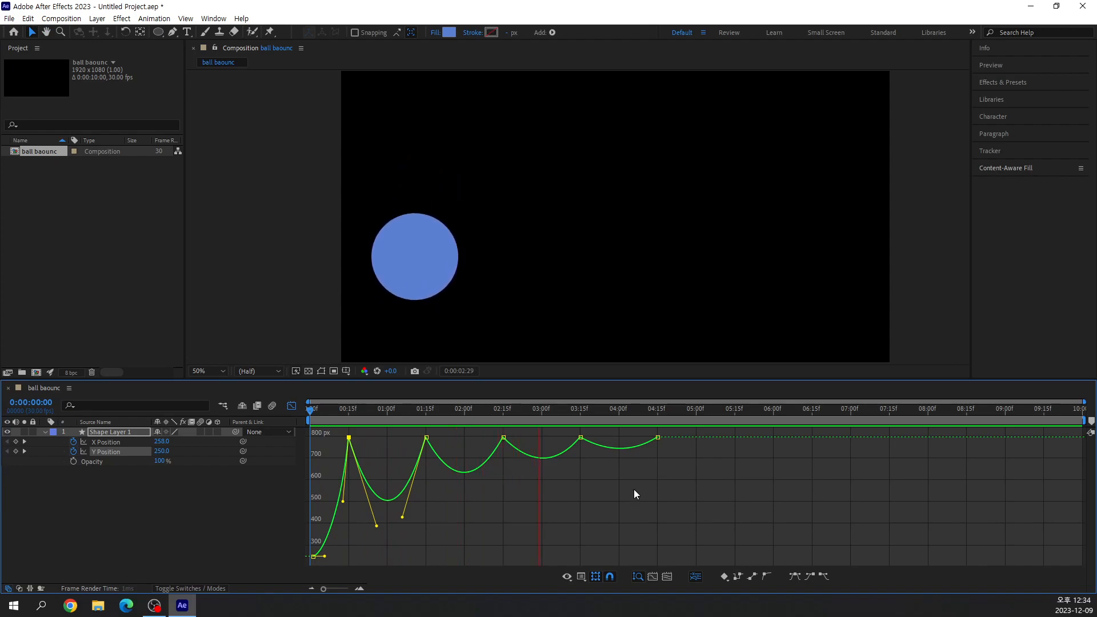
key(space)
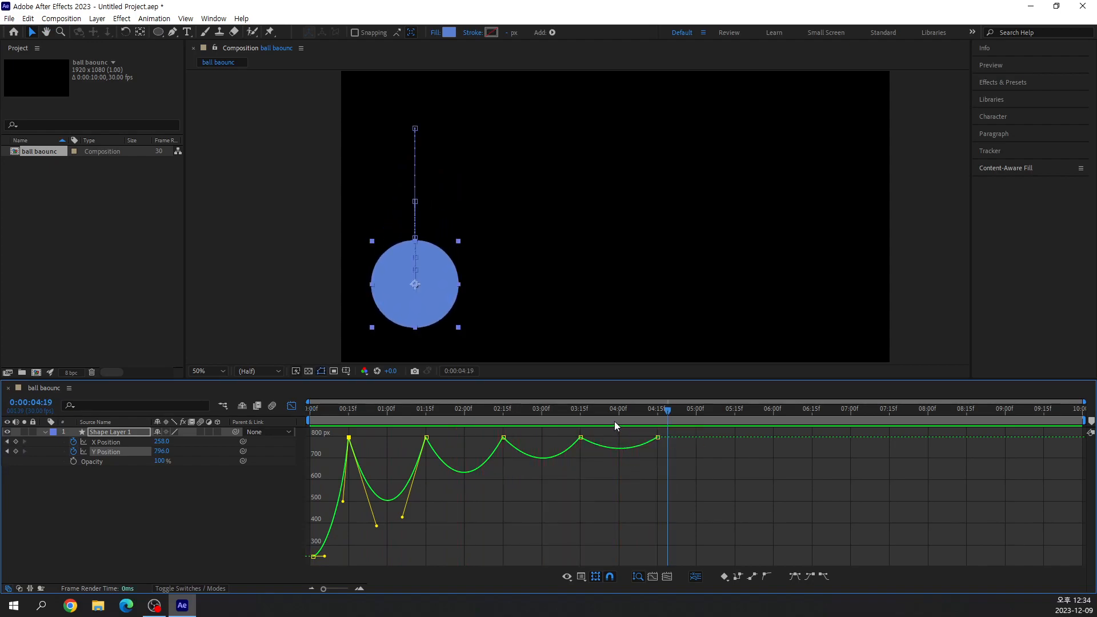
key(ctrl+2)
mouse_move(323, 561)
mouse_down()
mouse_move(345, 531)
mouse_move(353, 480)
mouse_up()
key(e)
mouse_move(339, 440)
mouse_down()
mouse_move(302, 439)
mouse_move(646, 437)
mouse_up()
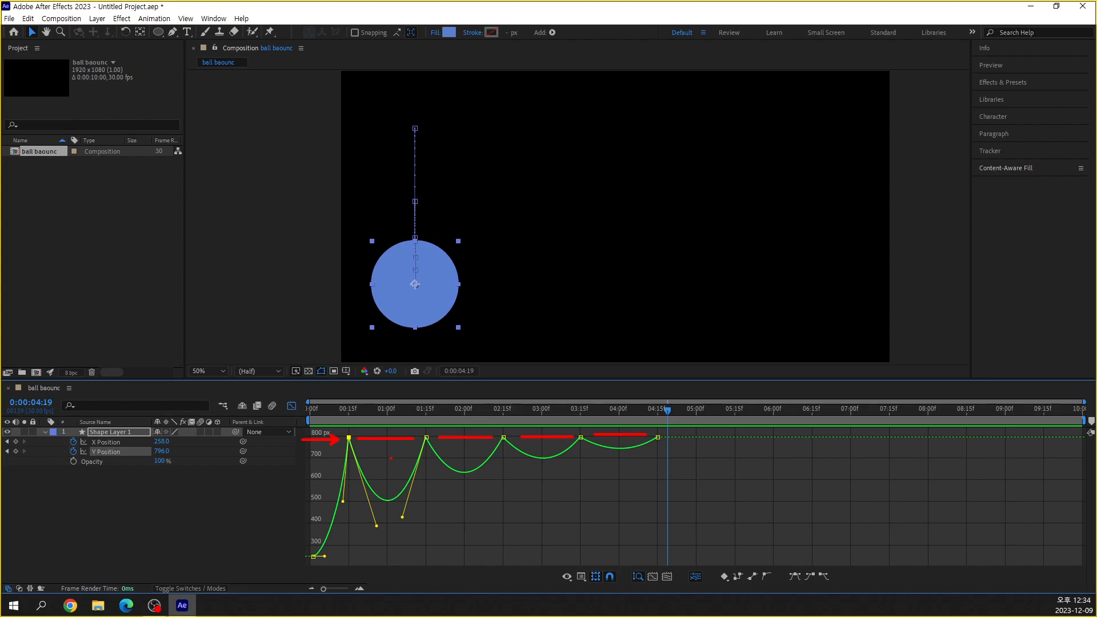
key(Escape)
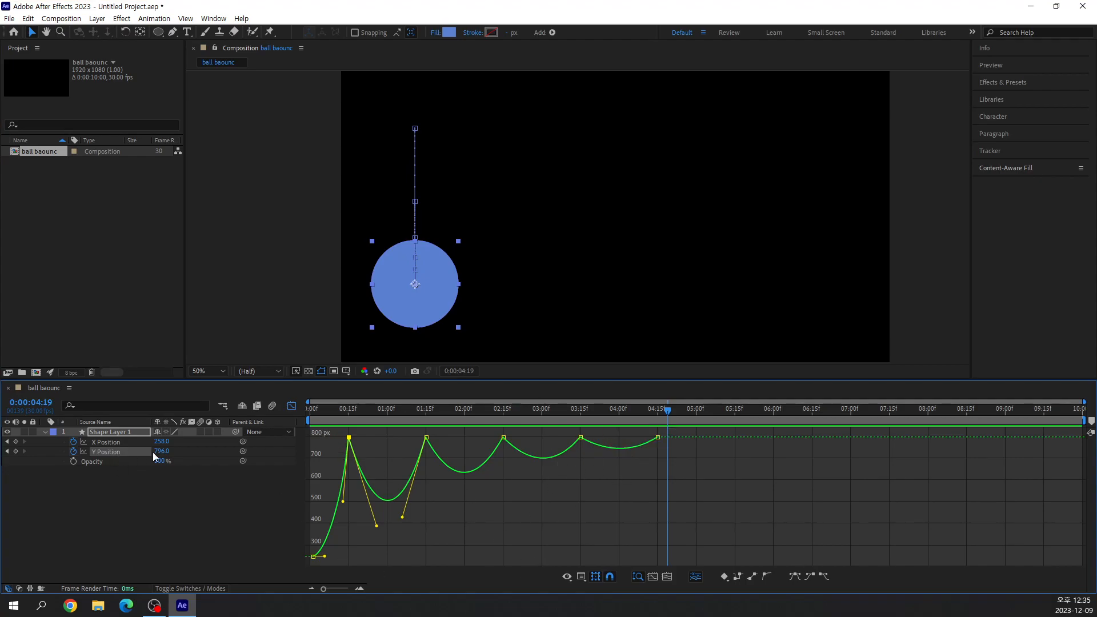
key(ctrl+1)
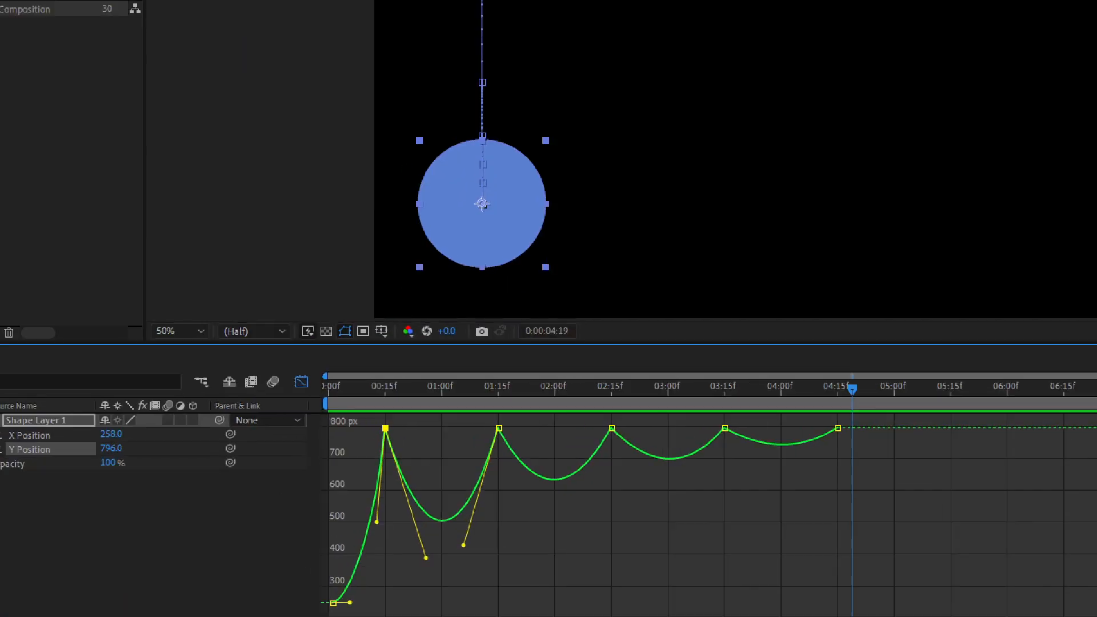
click(266, 463)
drag(284, 325, 359, 383)
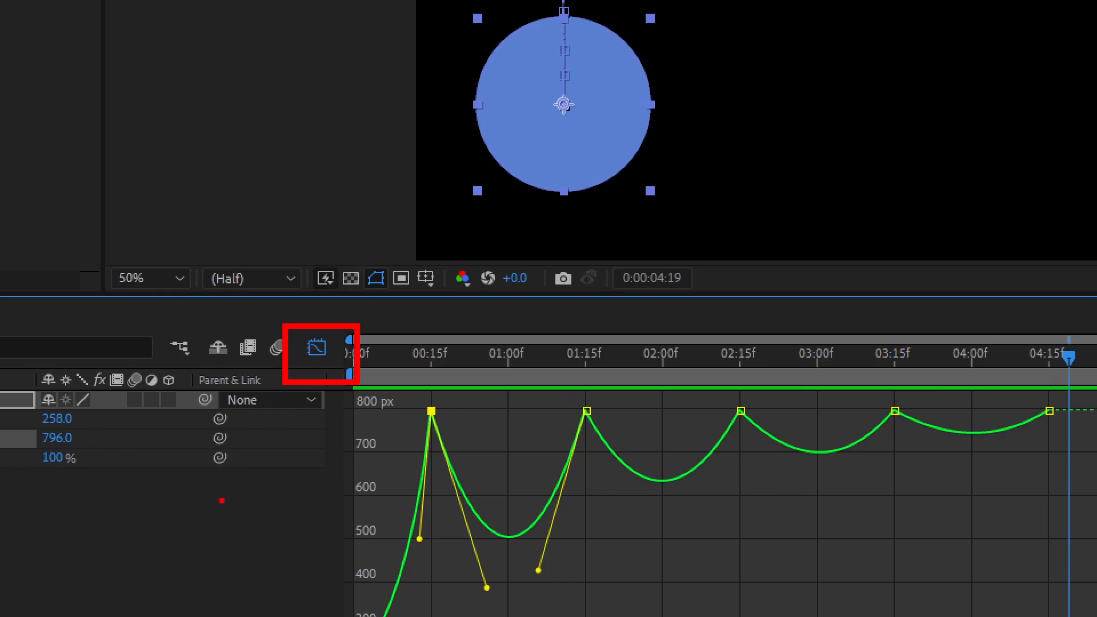
key(Escape)
Switch from the Graph Editor to the layer bar view and turn off X Position animation, removing all its keyframes.
click(291, 406)
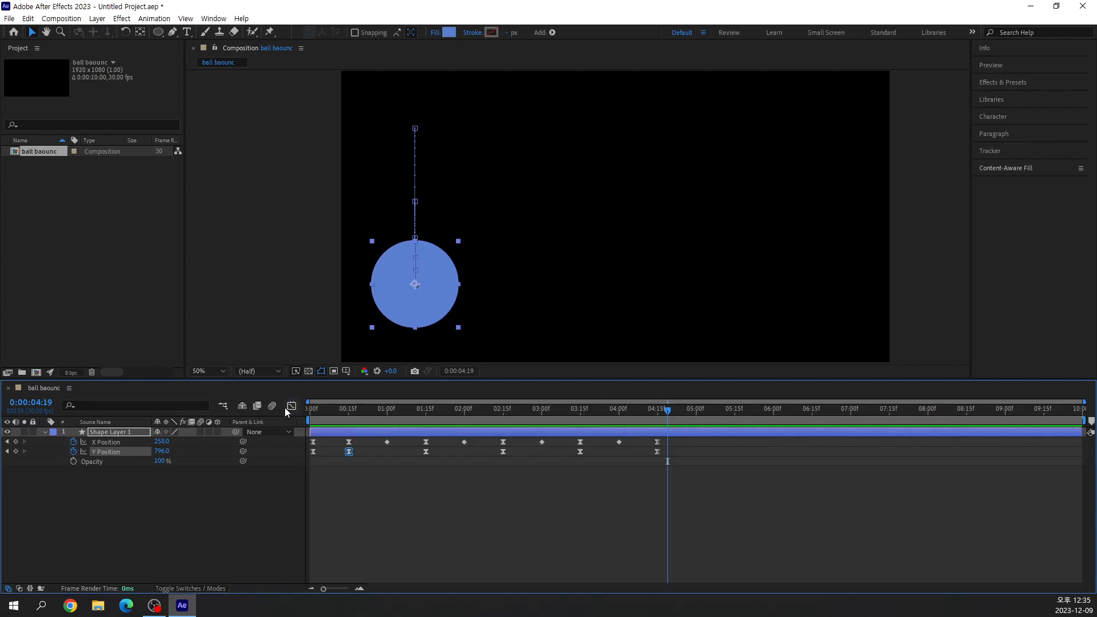
click(113, 450)
click(488, 498)
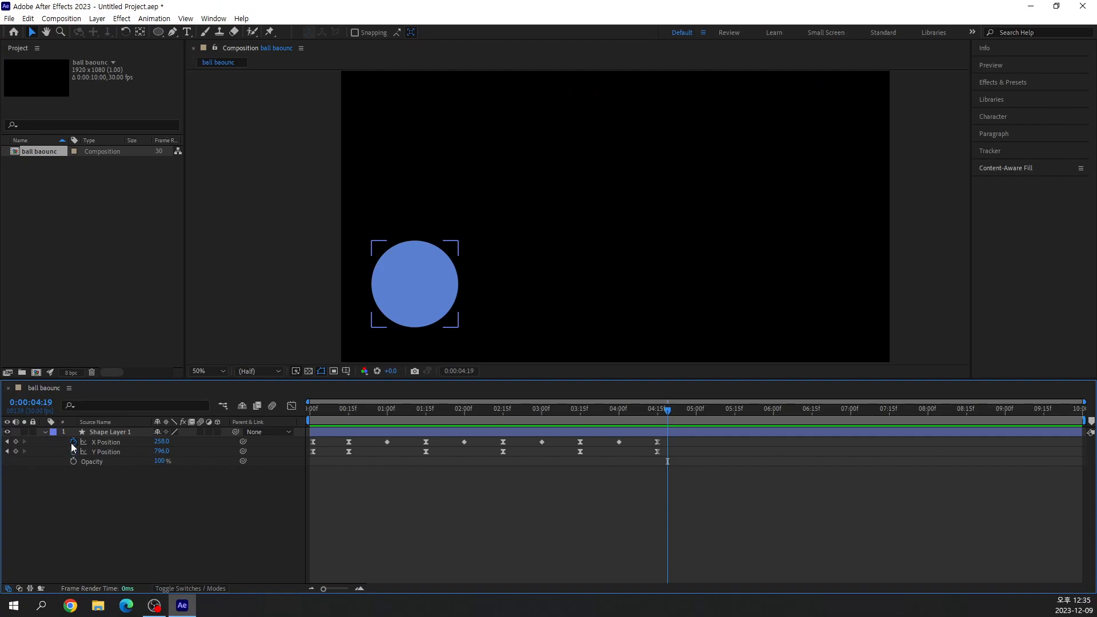
click(73, 443)
key(shift+t)
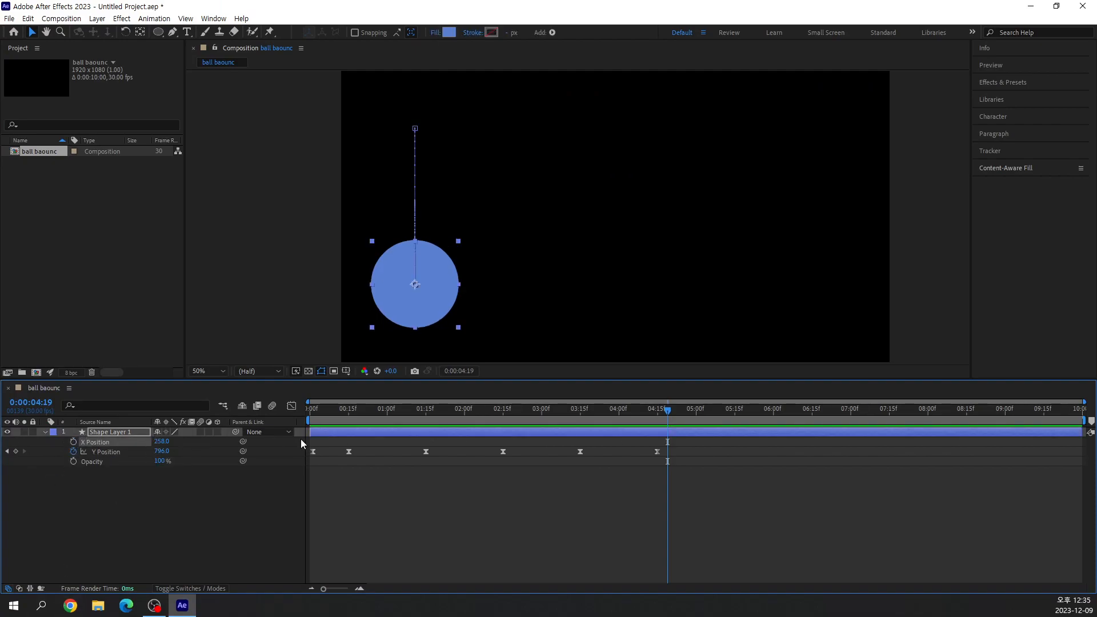
key(ctrl+2)
mouse_move(310, 443)
mouse_down()
mouse_move(548, 452)
mouse_move(665, 442)
mouse_up()
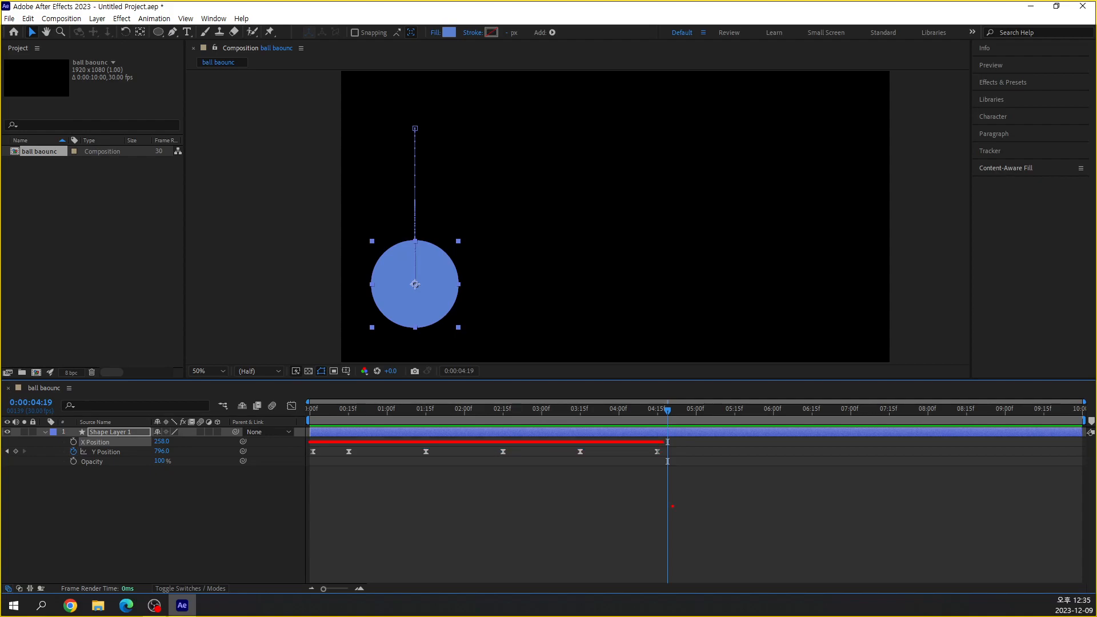
key(Escape)
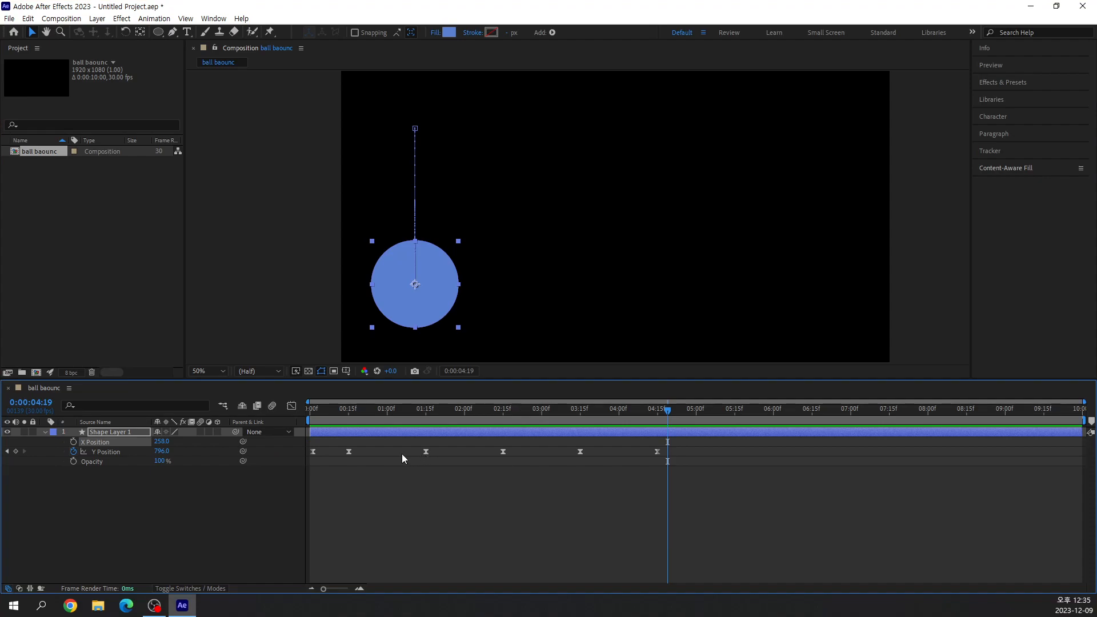
Shift the last three Y Position keyframes earlier to about 2:11, 3:03 and 3:21 so the bounce intervals shrink.
drag(424, 451, 416, 451)
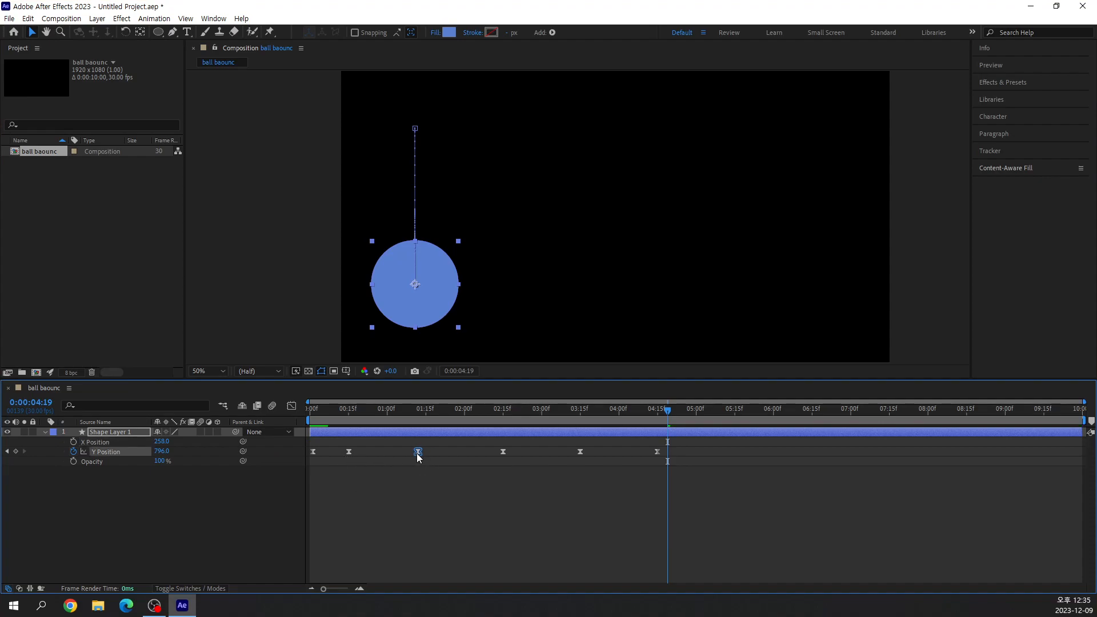
key(ctrl+z)
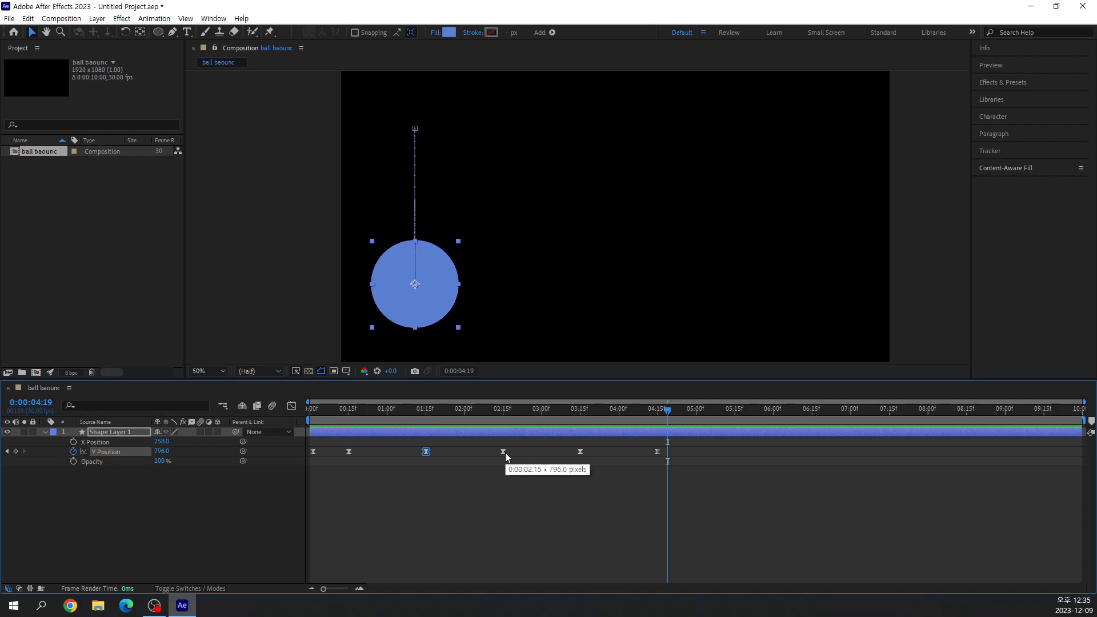
drag(501, 452, 490, 451)
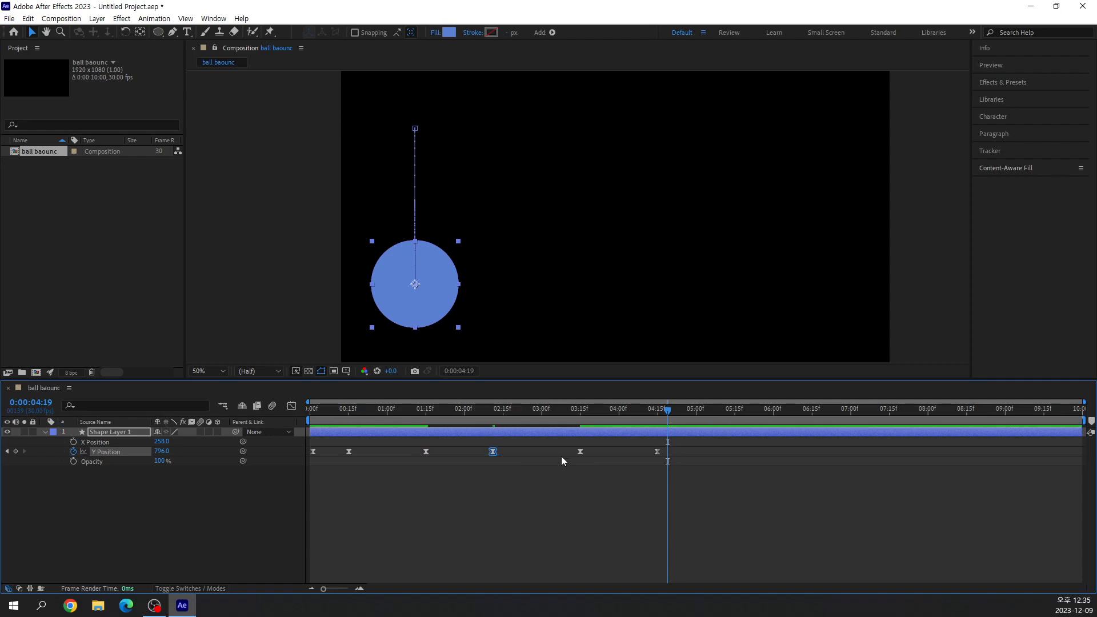
drag(578, 451, 548, 459)
click(657, 452)
drag(614, 465, 596, 473)
click(562, 489)
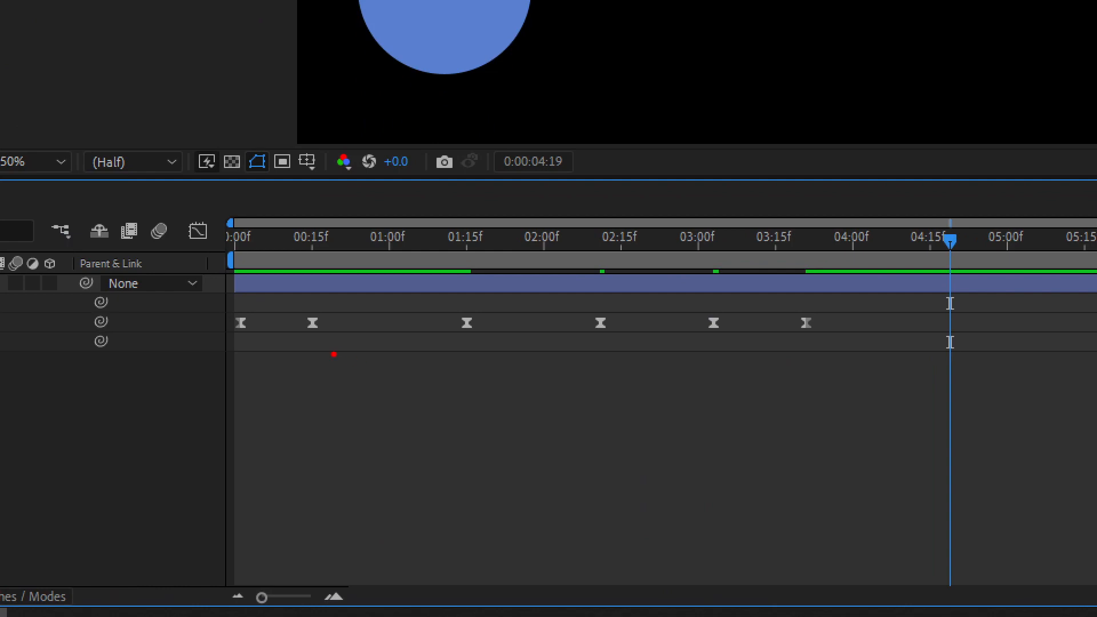
Preview the retimed bounce repeatedly from the first frame and park the current time at 0:00:03:28.
mouse_move(334, 354)
mouse_down()
mouse_move(430, 376)
mouse_move(471, 344)
mouse_move(498, 366)
mouse_move(563, 370)
mouse_move(595, 348)
mouse_move(617, 362)
mouse_move(675, 367)
mouse_move(700, 344)
mouse_move(777, 371)
mouse_move(830, 356)
mouse_up()
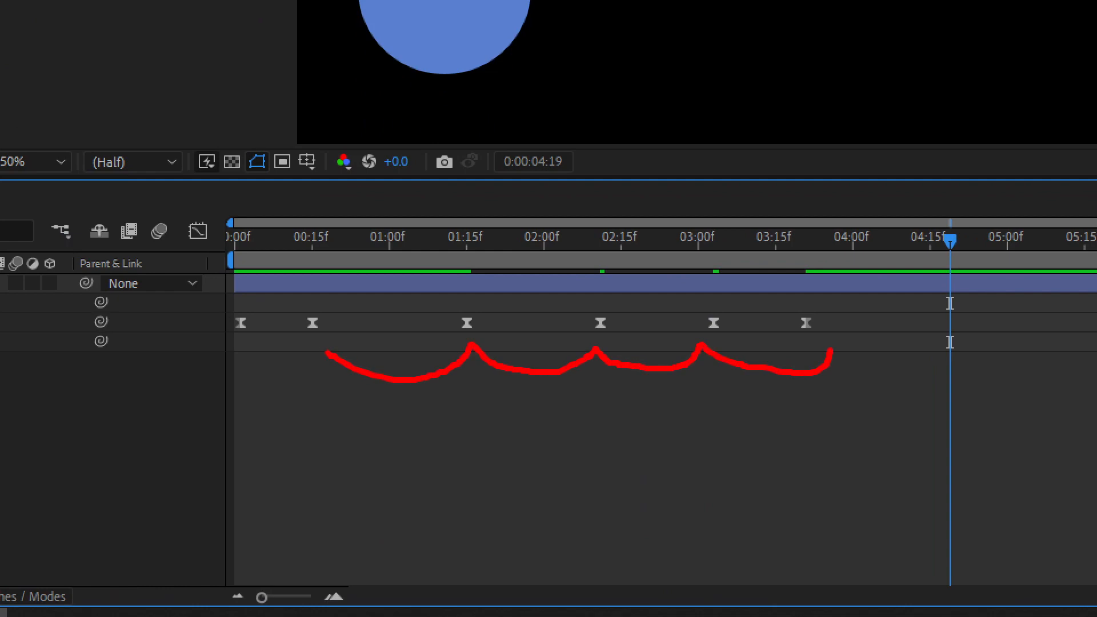
key(Escape)
drag(673, 239, 233, 243)
key(space)
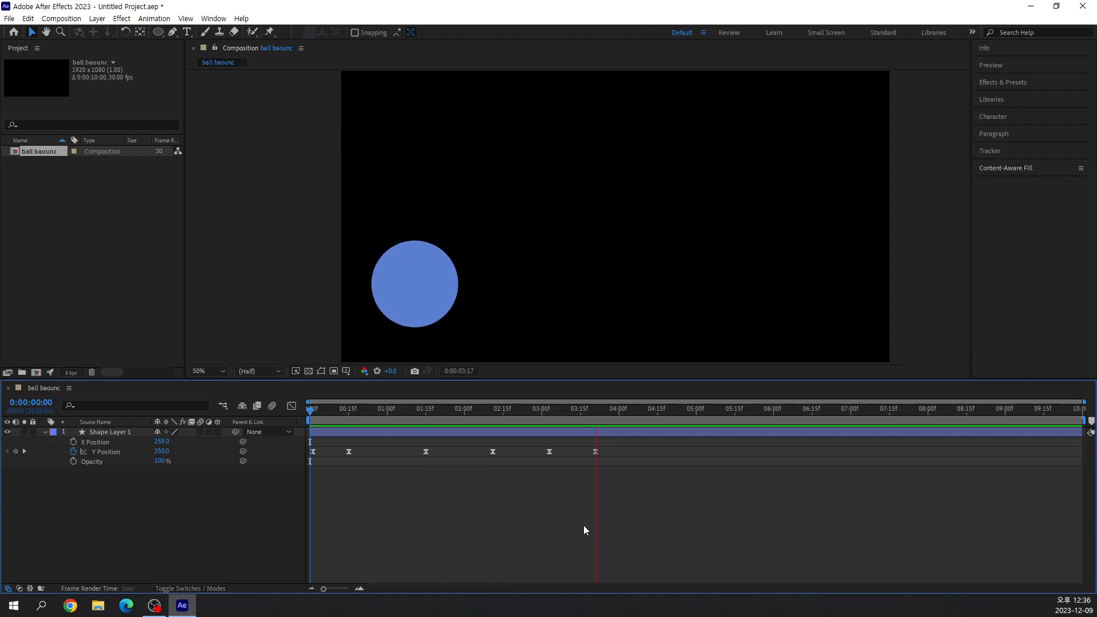
key(space)
drag(509, 414, 303, 422)
key(space)
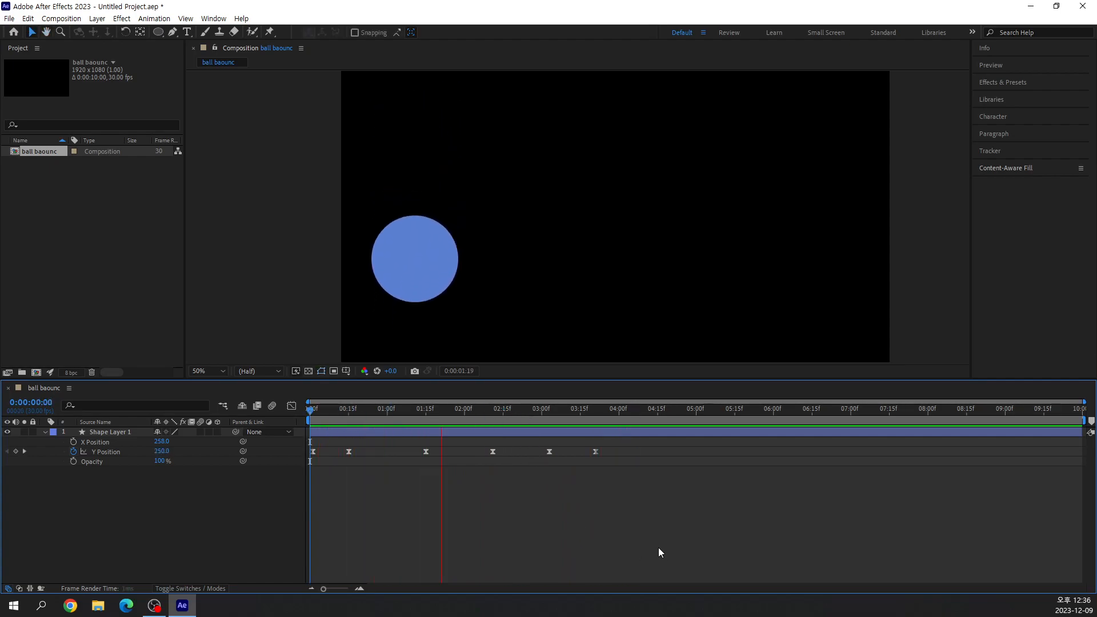
key(space)
drag(551, 411, 304, 419)
key(space)
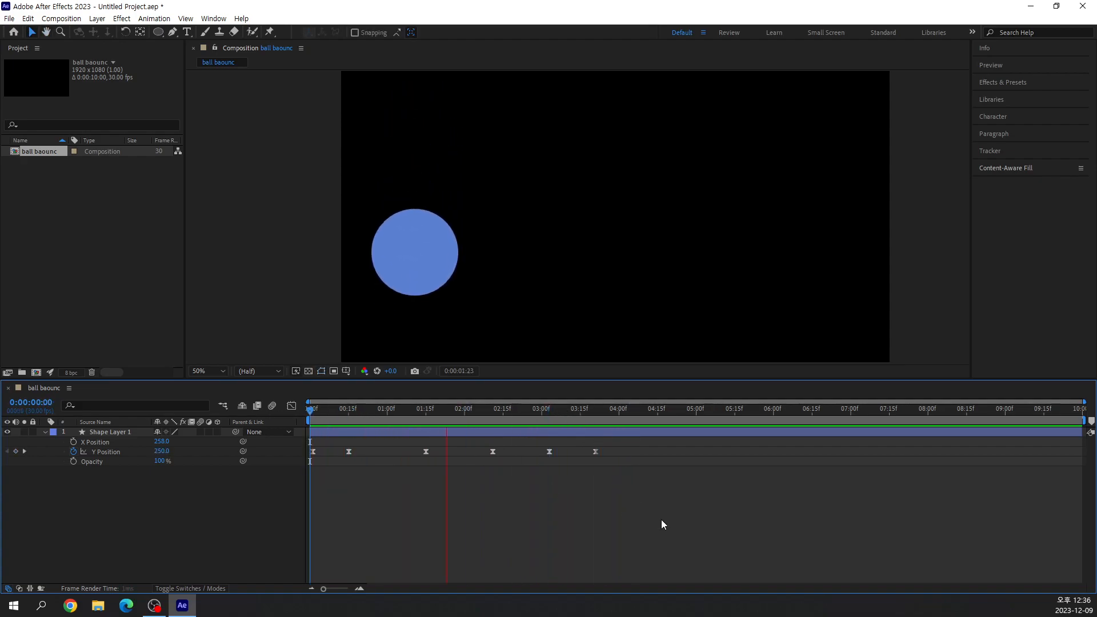
click(591, 411)
drag(591, 411, 310, 412)
key(space)
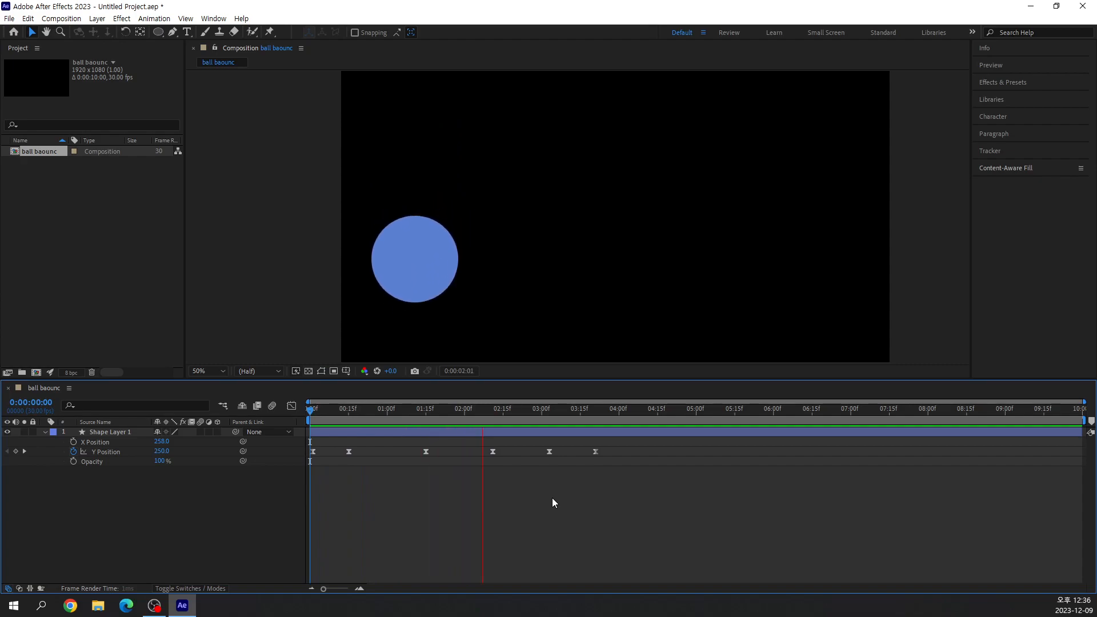
key(space)
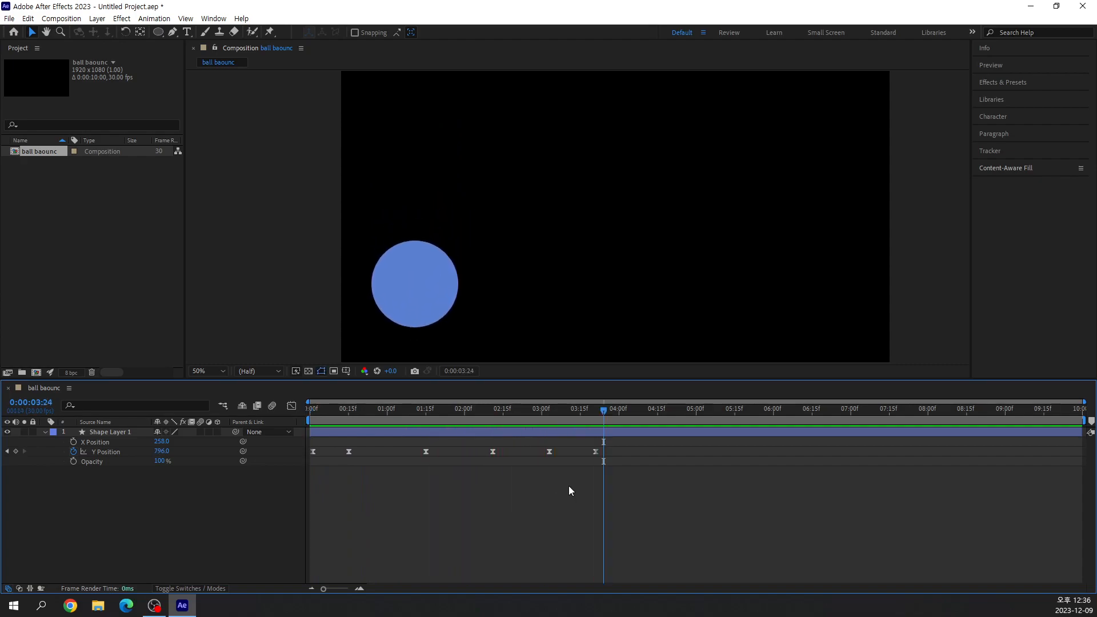
drag(609, 419, 613, 461)
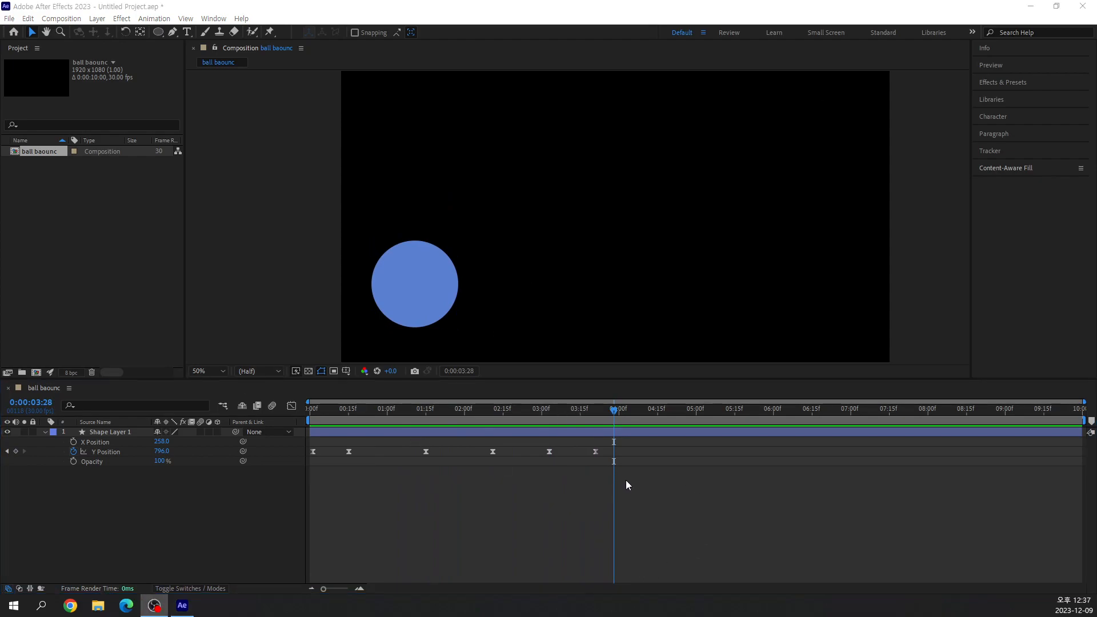
click(105, 451)
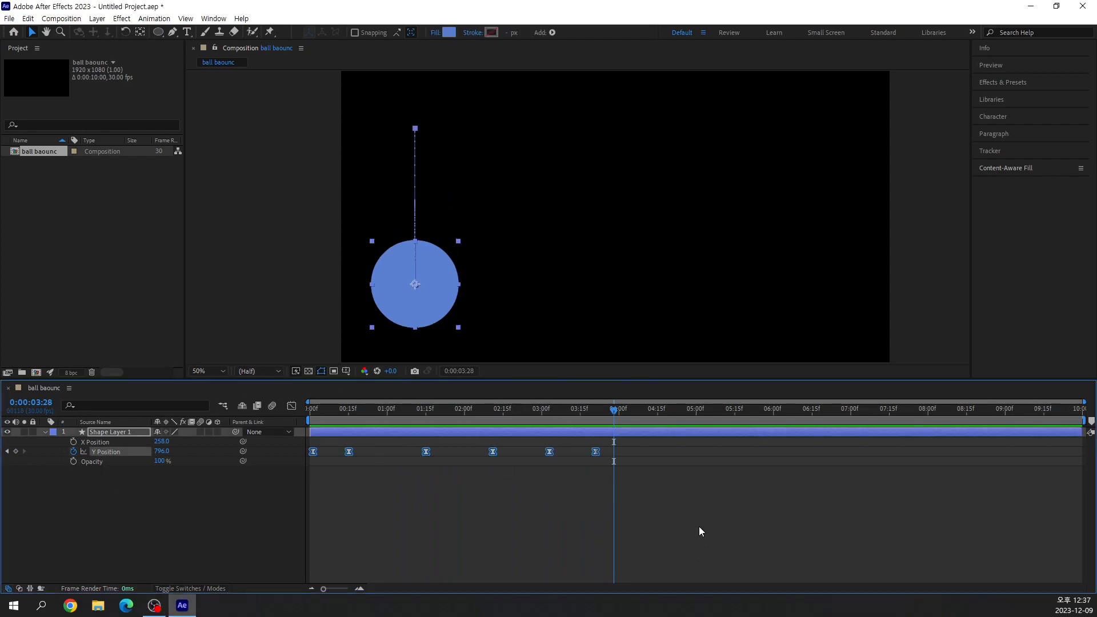
drag(594, 456, 580, 460)
key(ctrl+z)
click(364, 492)
click(313, 451)
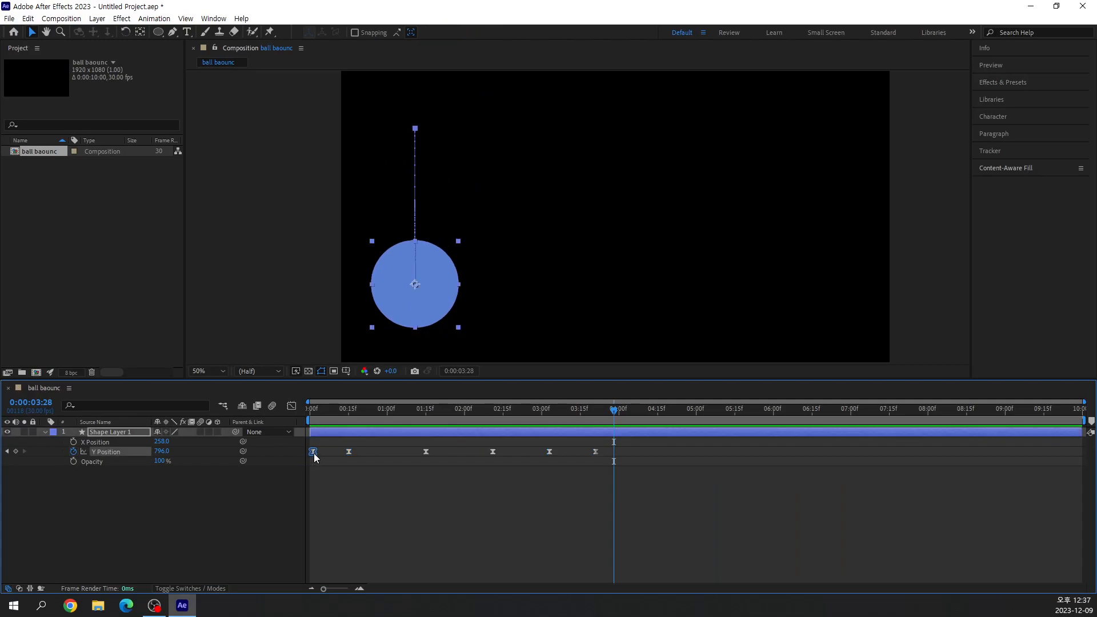
click(382, 471)
Select all Y Position keyframes from 0:15 to the last one, leaving out the first keyframe.
drag(607, 477, 338, 449)
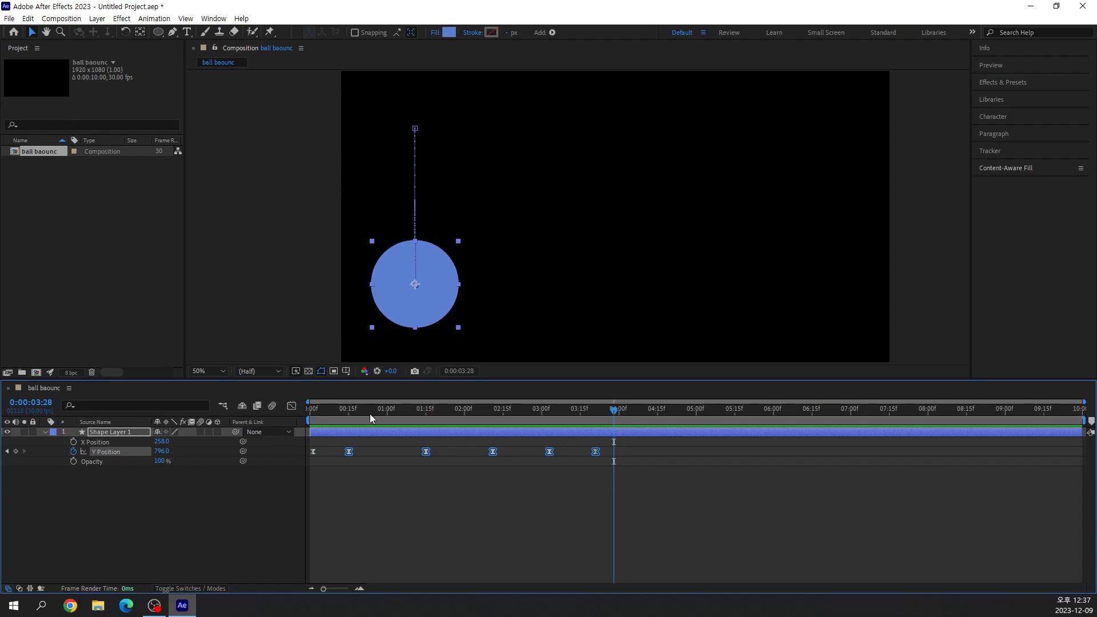
drag(605, 478, 344, 449)
key(ctrl+2)
drag(582, 440, 616, 465)
drag(523, 475, 574, 473)
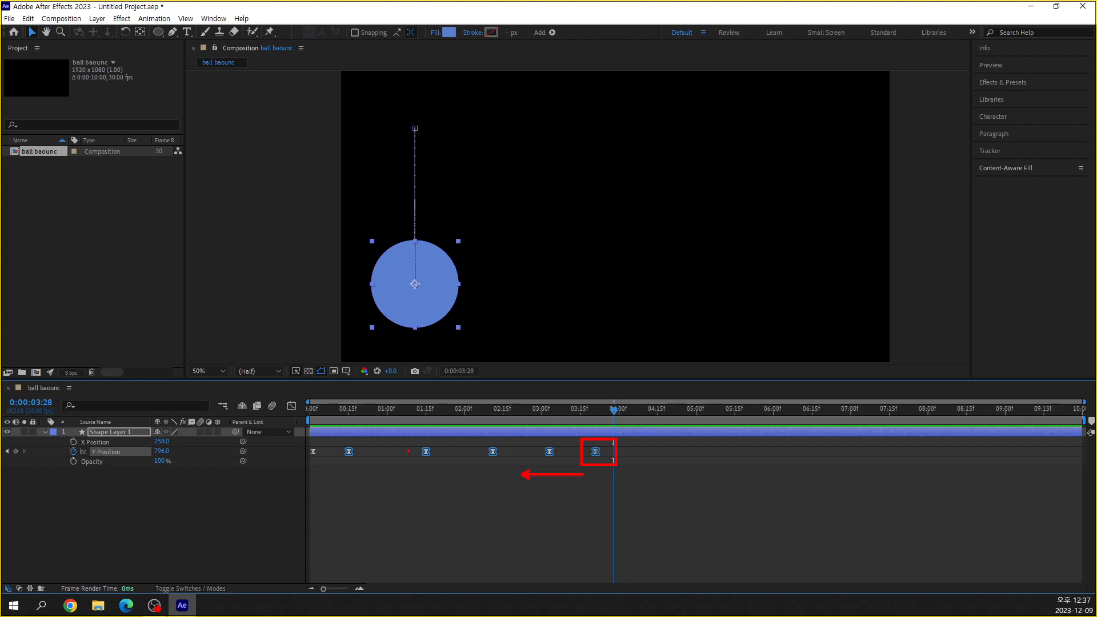
drag(404, 443, 412, 392)
drag(466, 442, 485, 392)
drag(519, 440, 535, 398)
drag(573, 439, 603, 384)
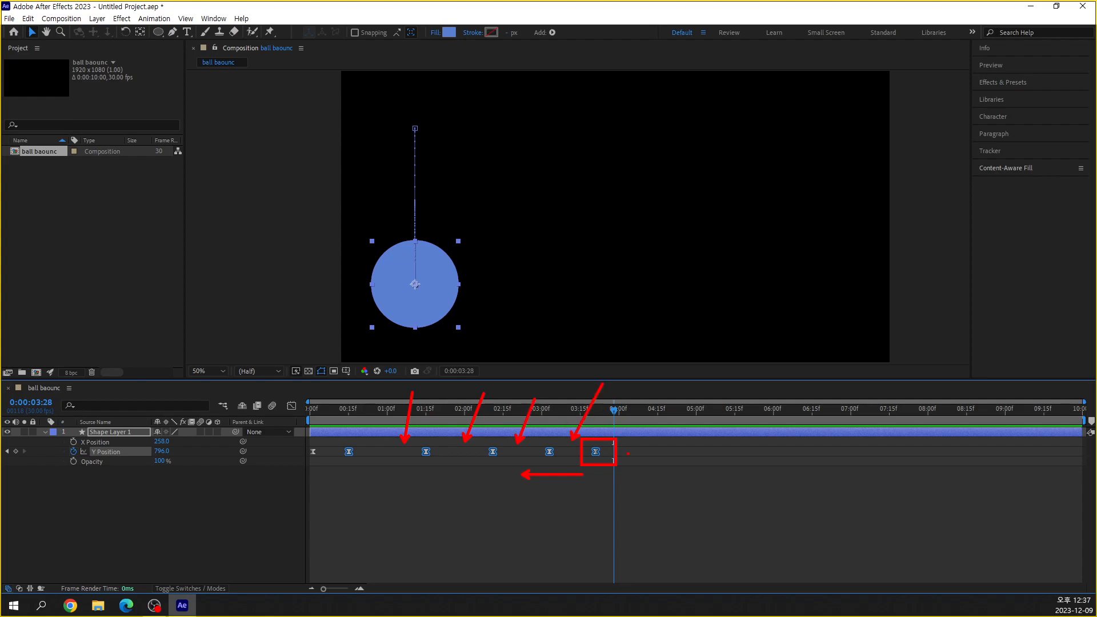
key(Escape)
Compress the selected Y Position keyframes proportionally so the last one lands at about 3:00, and preview the bounce from the first frame.
drag(596, 452, 541, 467)
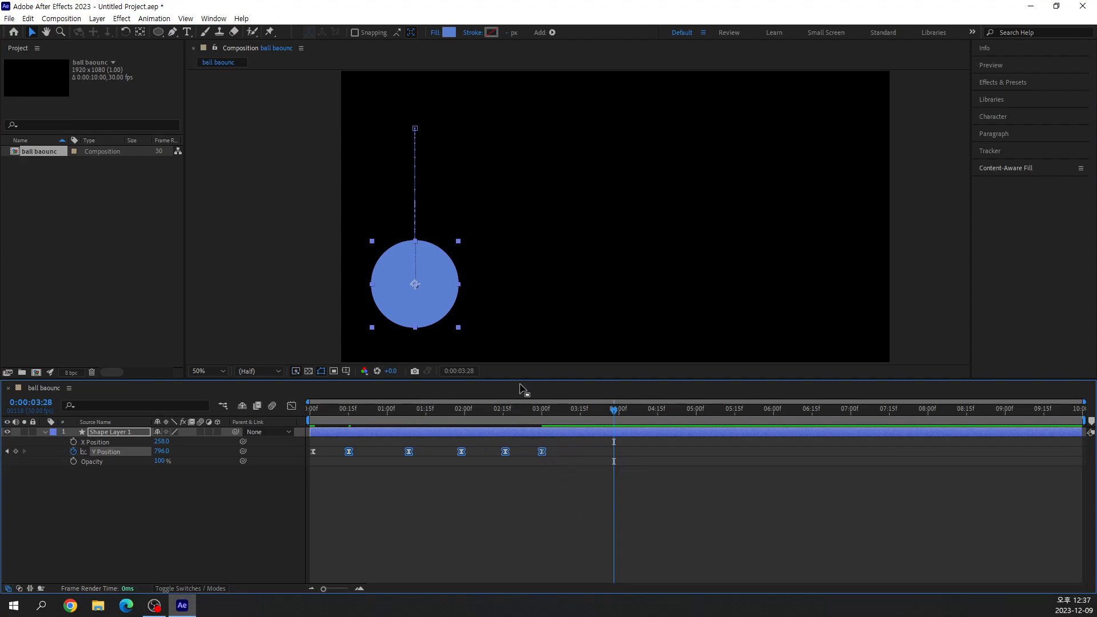
drag(616, 410, 225, 457)
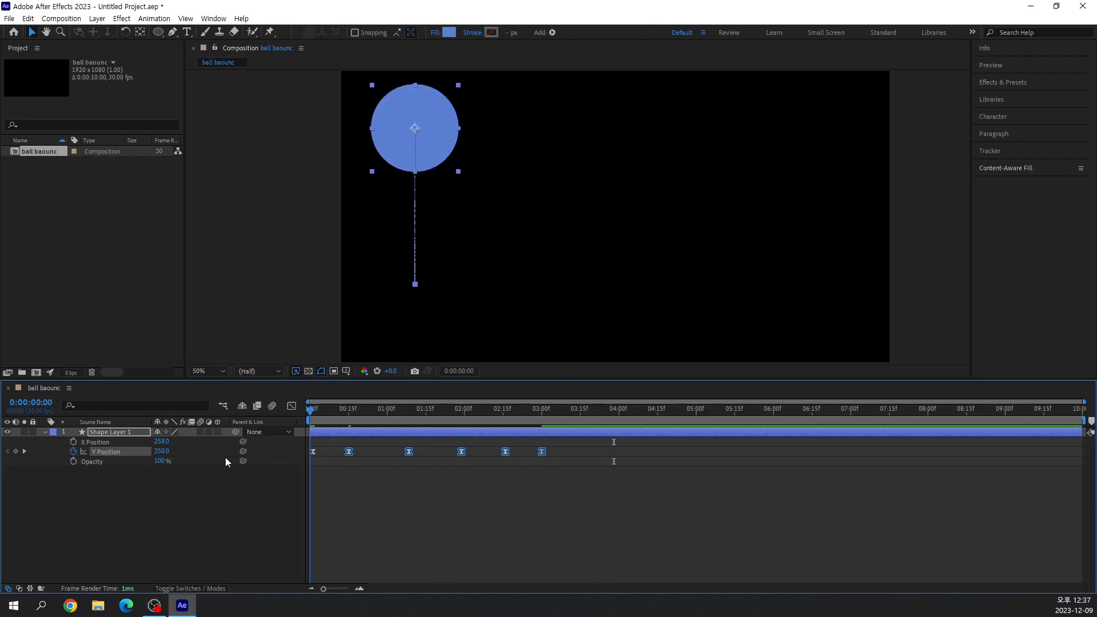
key(space)
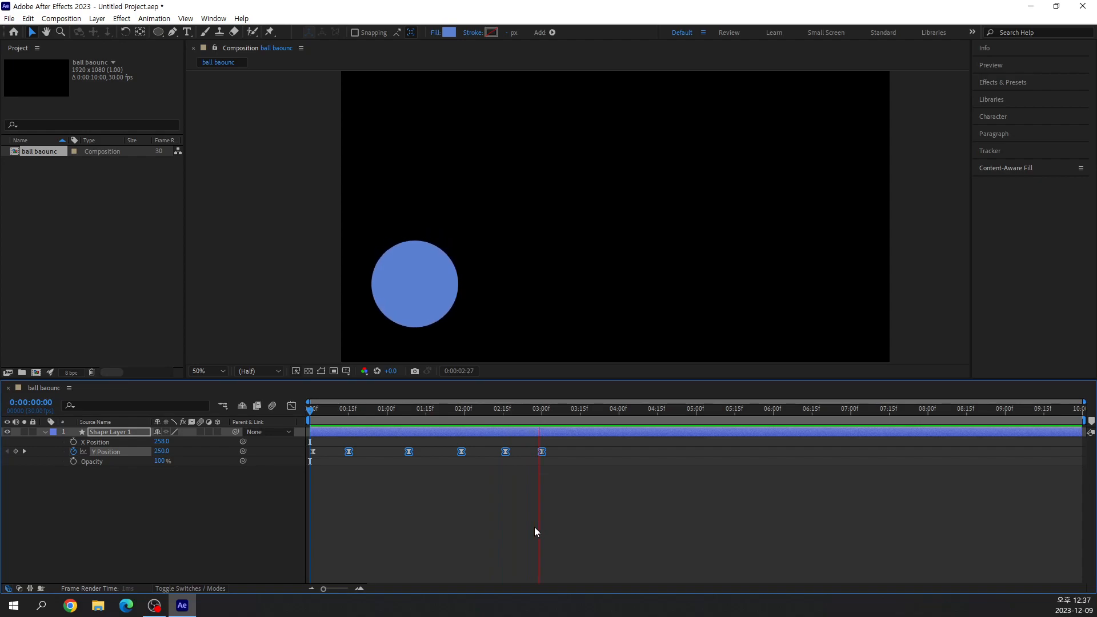
key(space)
key(space)
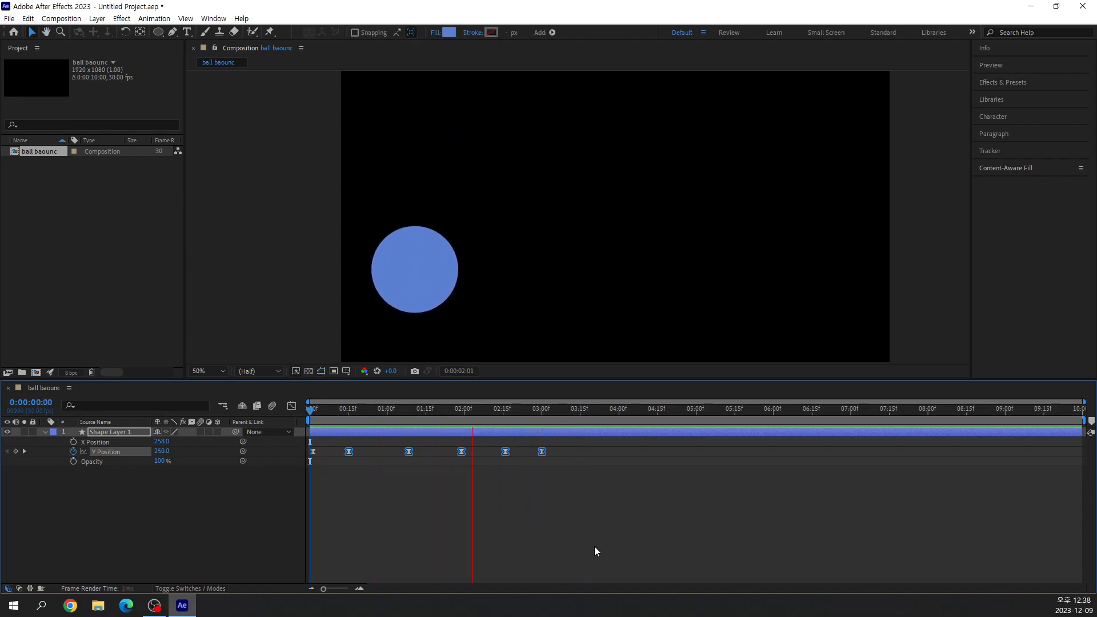
click(592, 409)
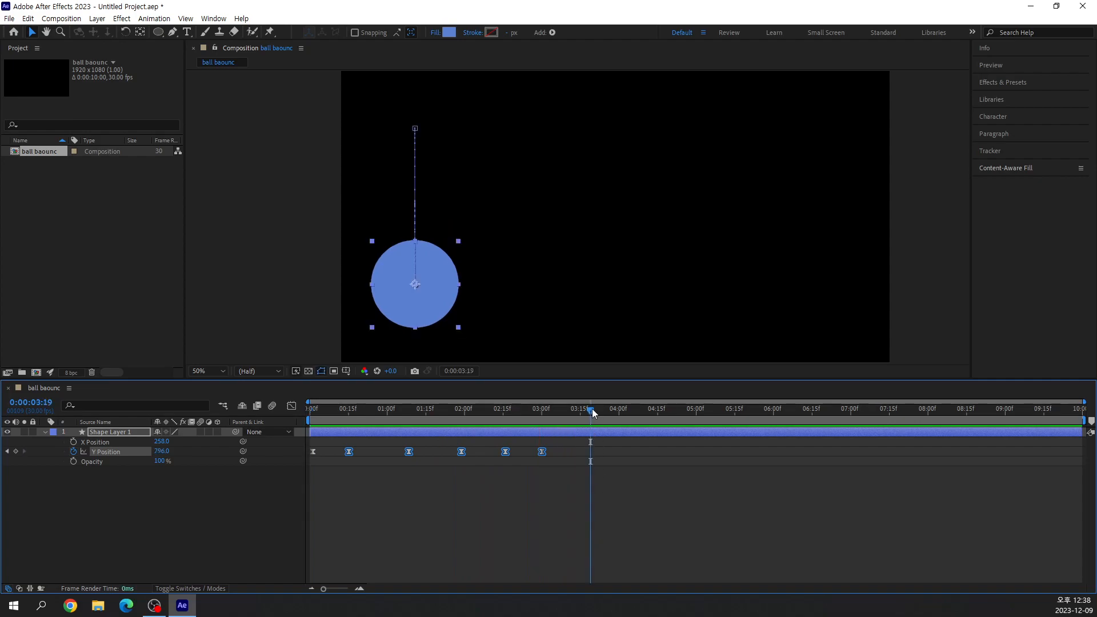
Preview the compressed bounce from the first frame and again from around 1:15, finishing with the current time at the first frame.
drag(592, 410, 372, 409)
key(Home)
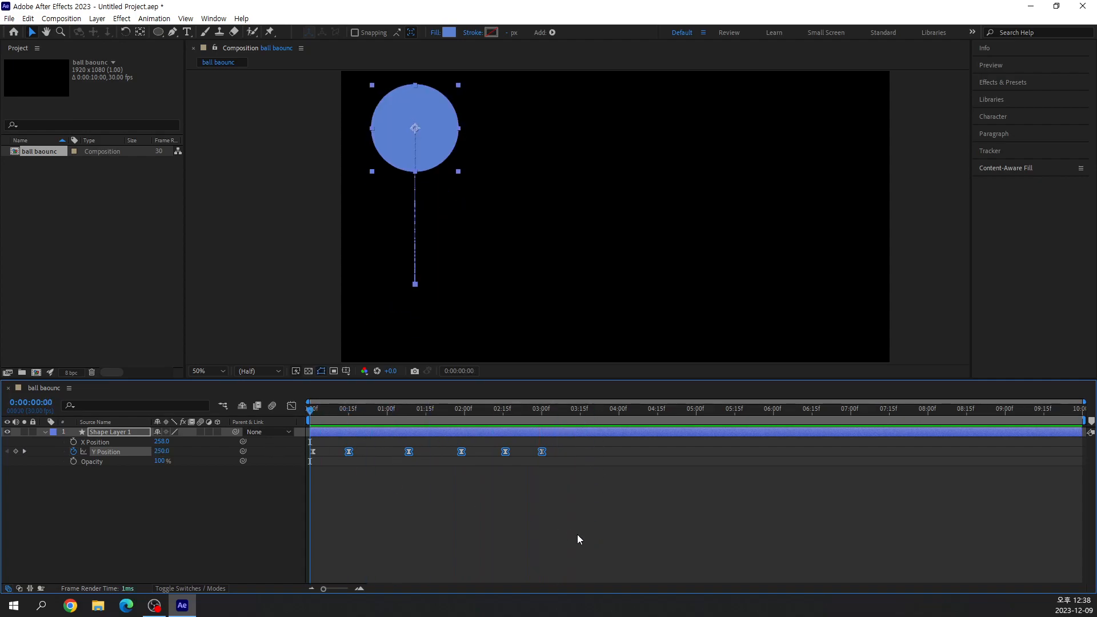
key(space)
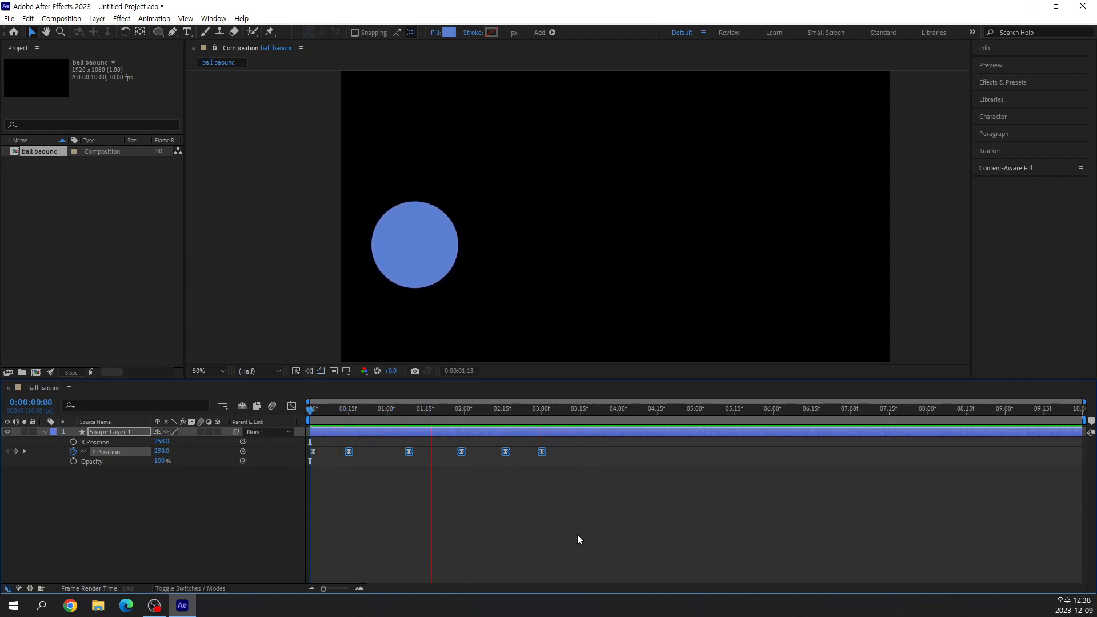
drag(503, 410, 422, 427)
key(Page_Down)
key(space)
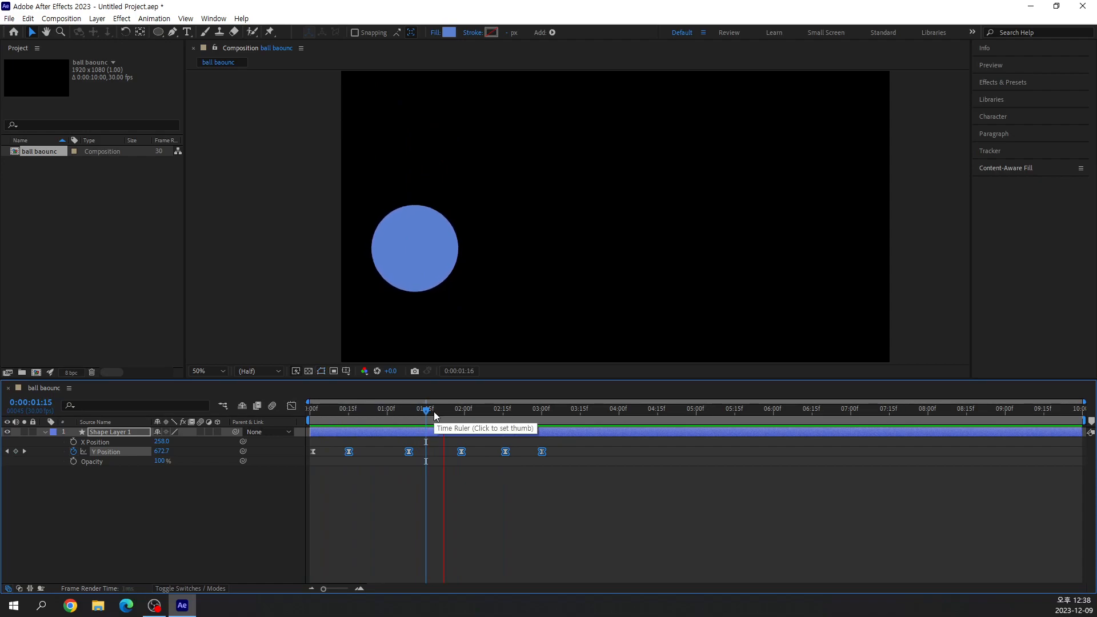
key(space)
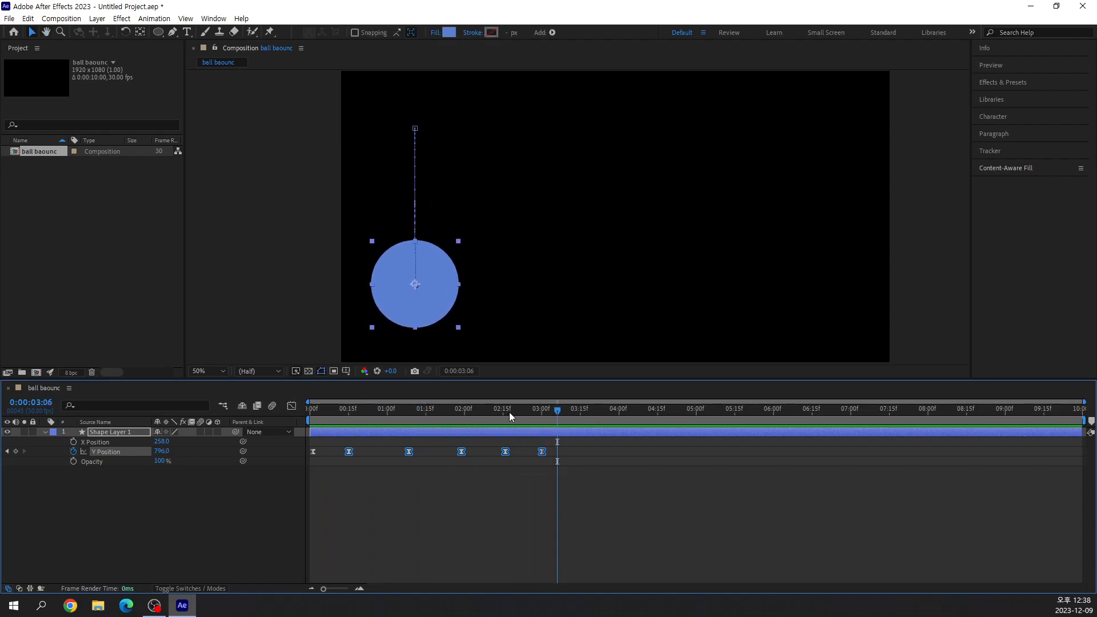
drag(554, 411, 286, 444)
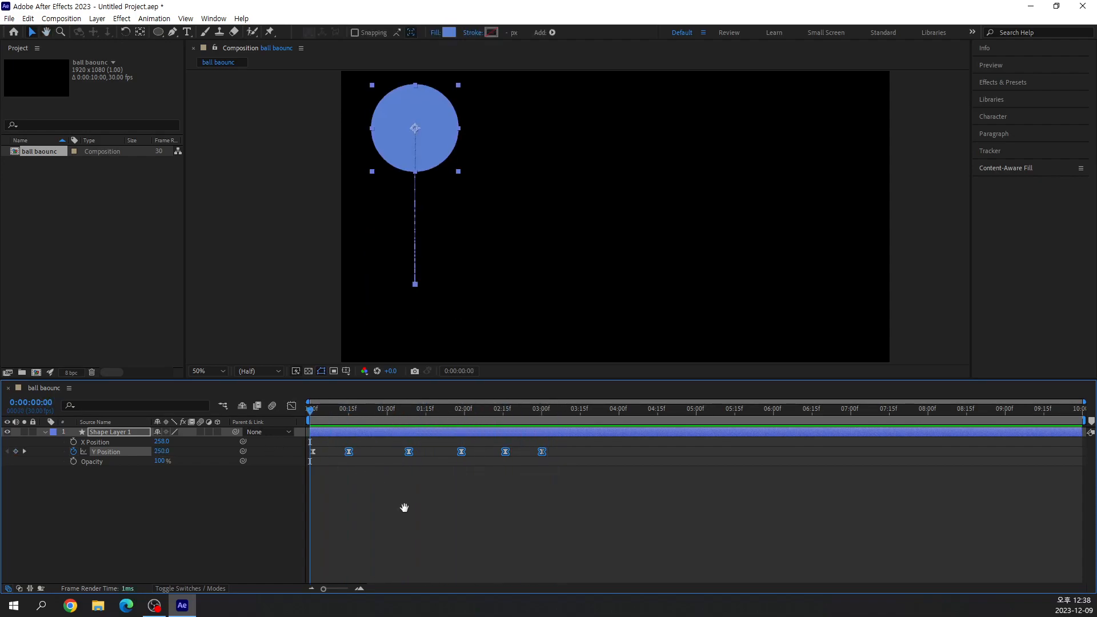
Replay the bounce from the first frame twice and park the current time at 0:00:05:18, past the last keyframe.
key(space)
key(space)
drag(348, 416, 309, 409)
key(space)
key(space)
drag(663, 406, 742, 417)
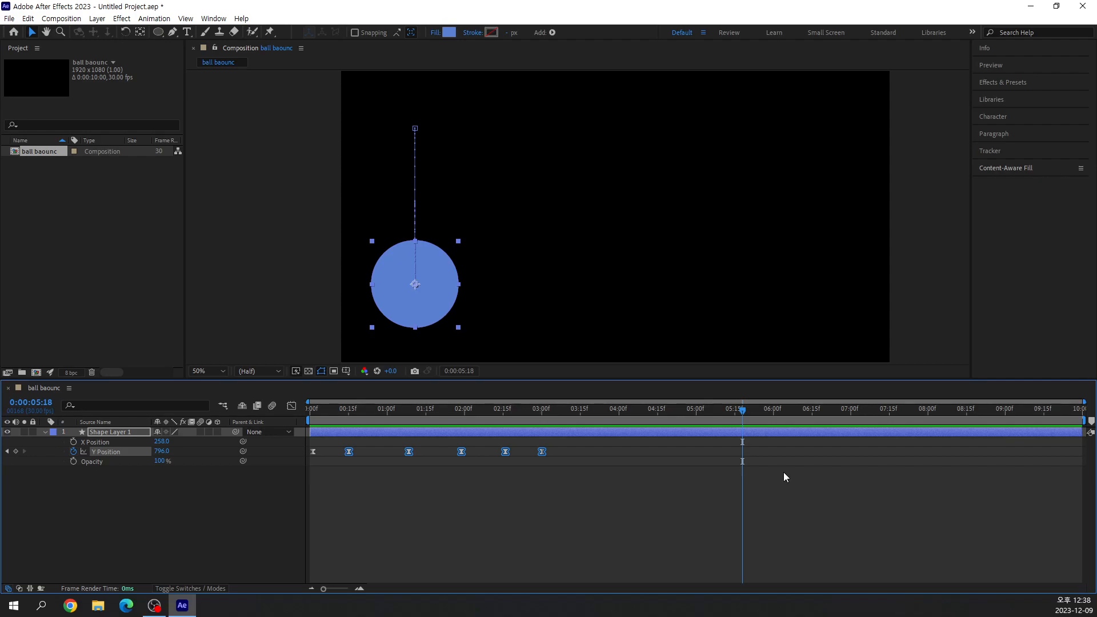
Play the whole bounce animation several times to judge the rhythm of the shrinking intervals, and stop playback at 0:00:04:15.
key(space)
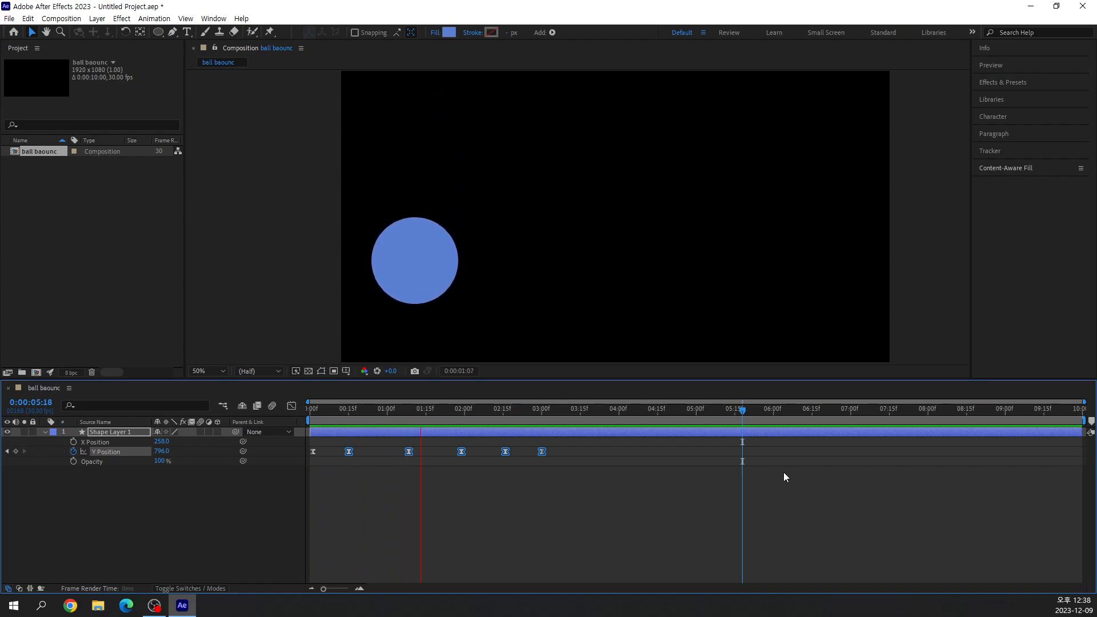
key(space)
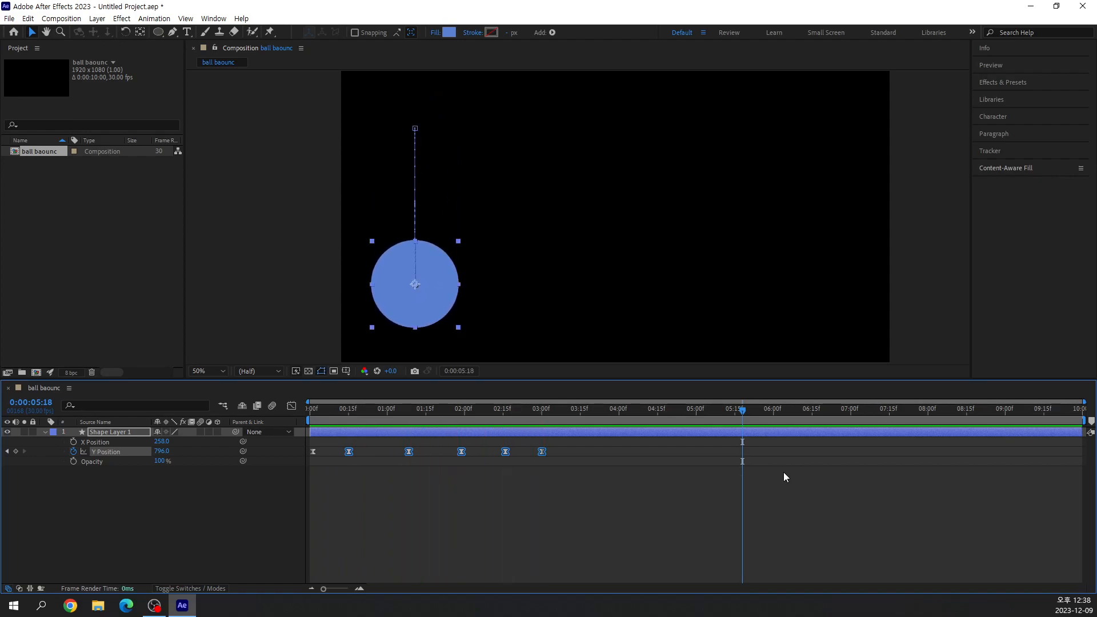
key(space)
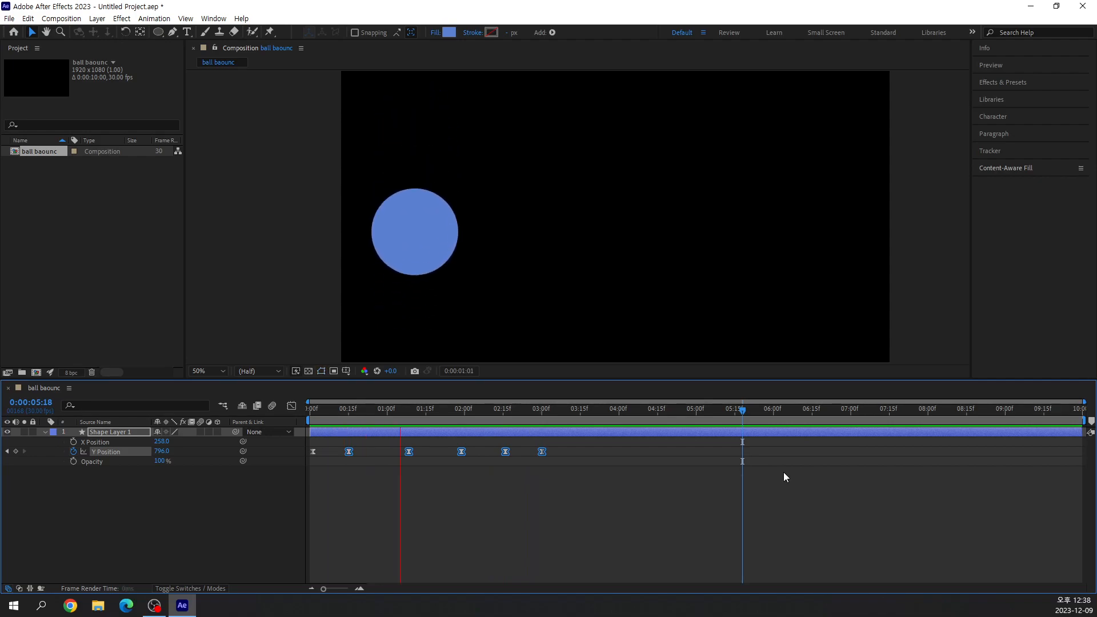
key(space)
key(space)
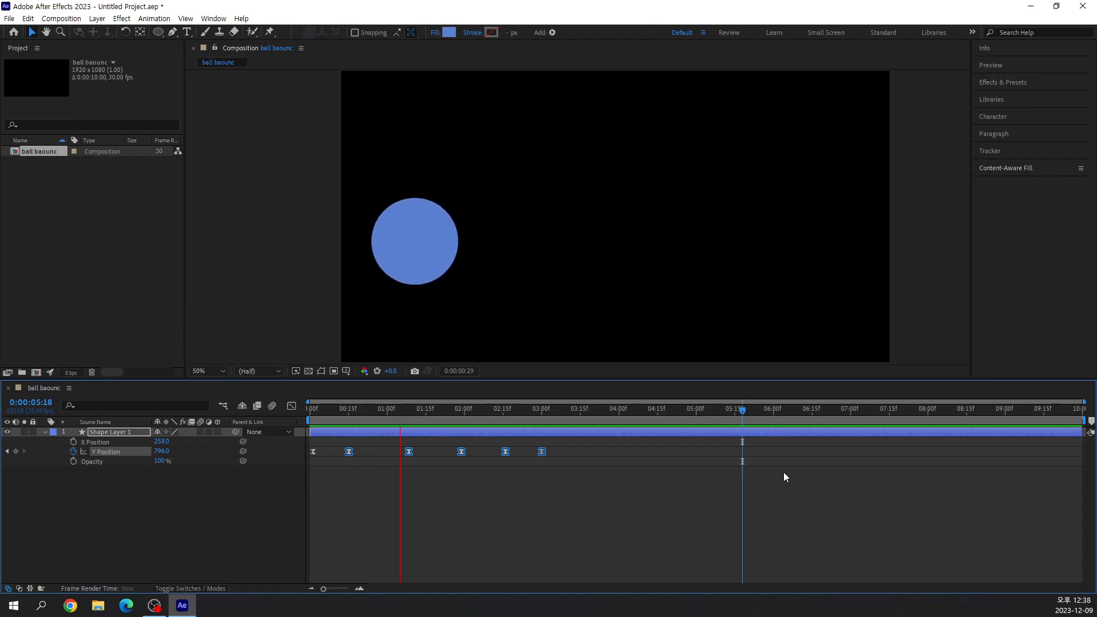
key(space)
key(space)
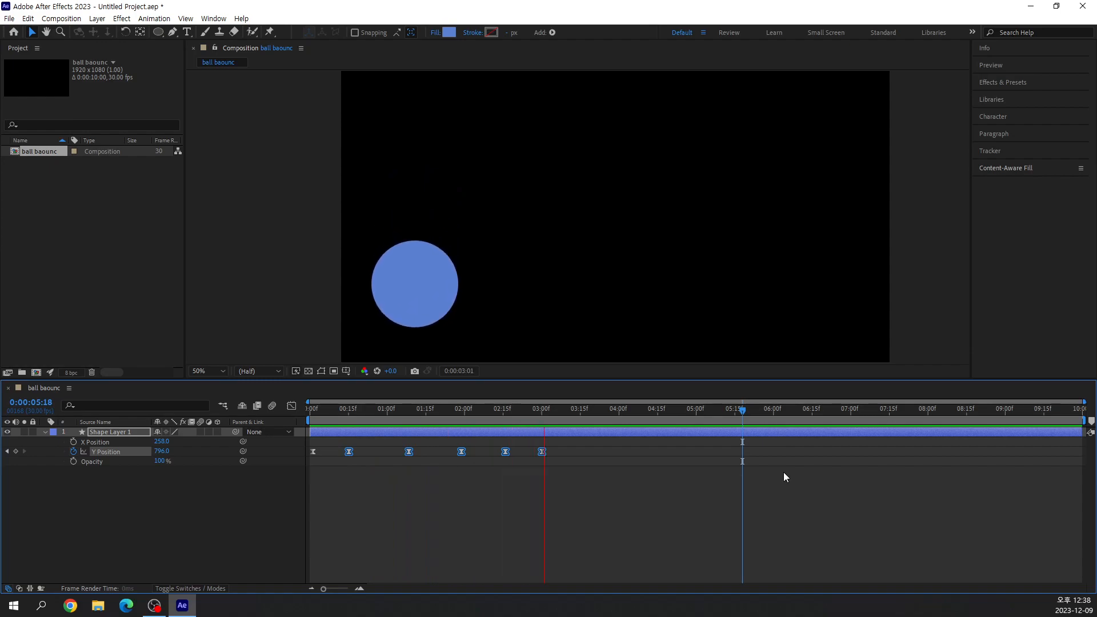
key(space)
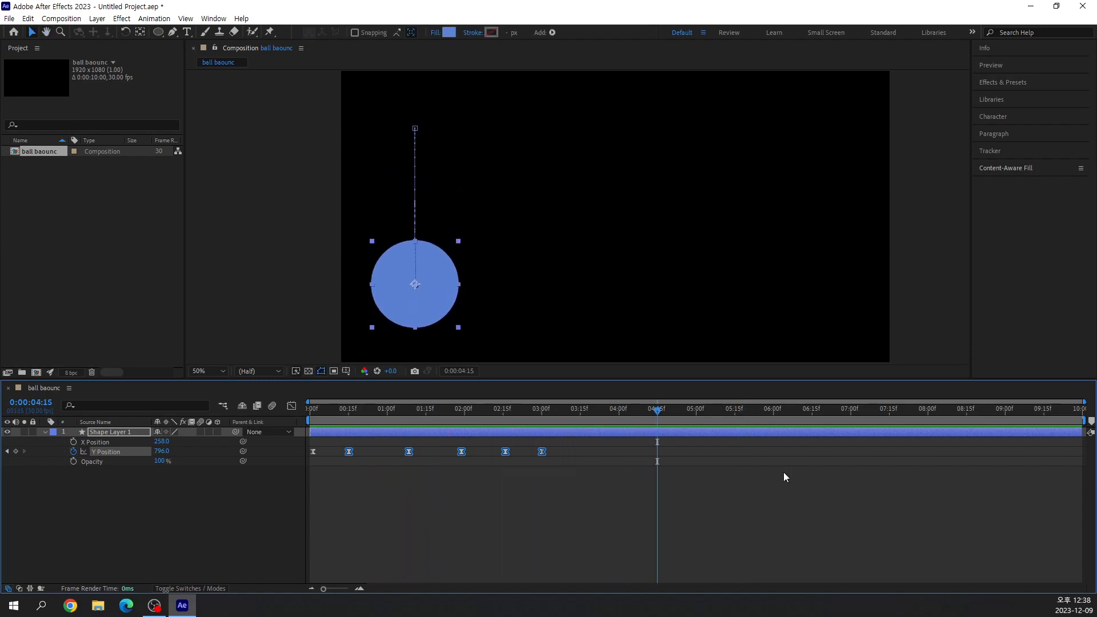
Switch briefly to another window, return to After Effects and start the bounce preview again.
key(alt+Tab)
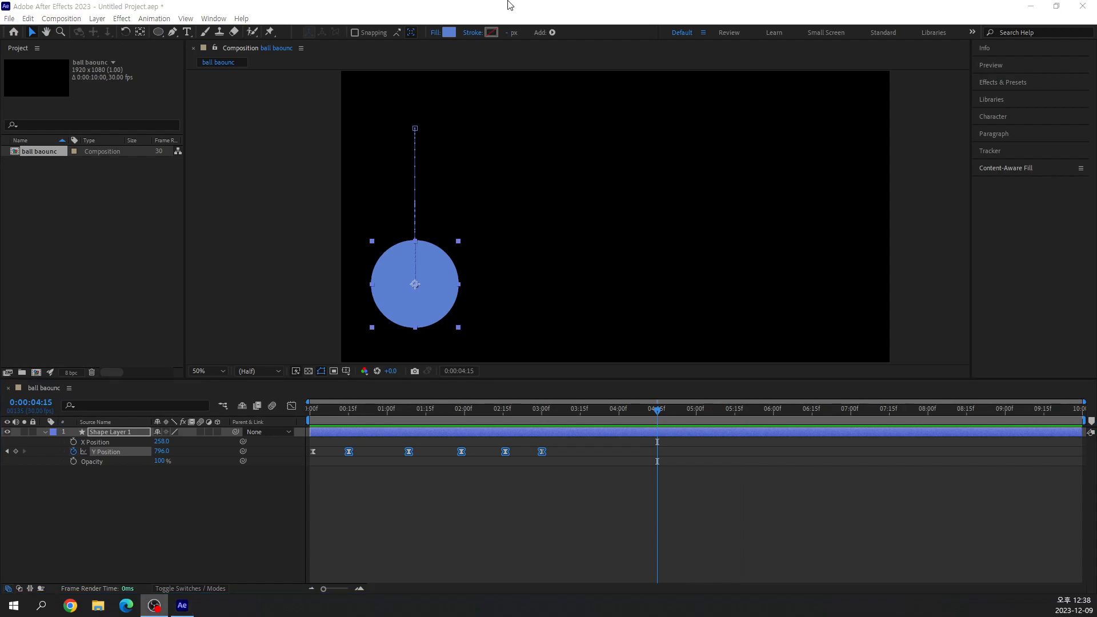
click(537, 17)
key(space)
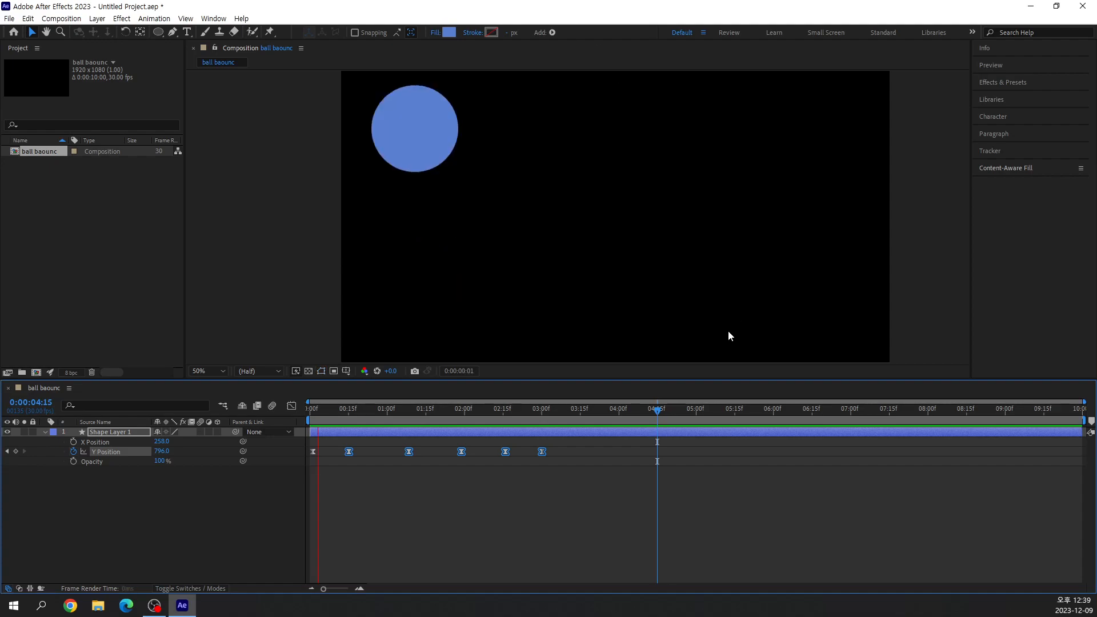